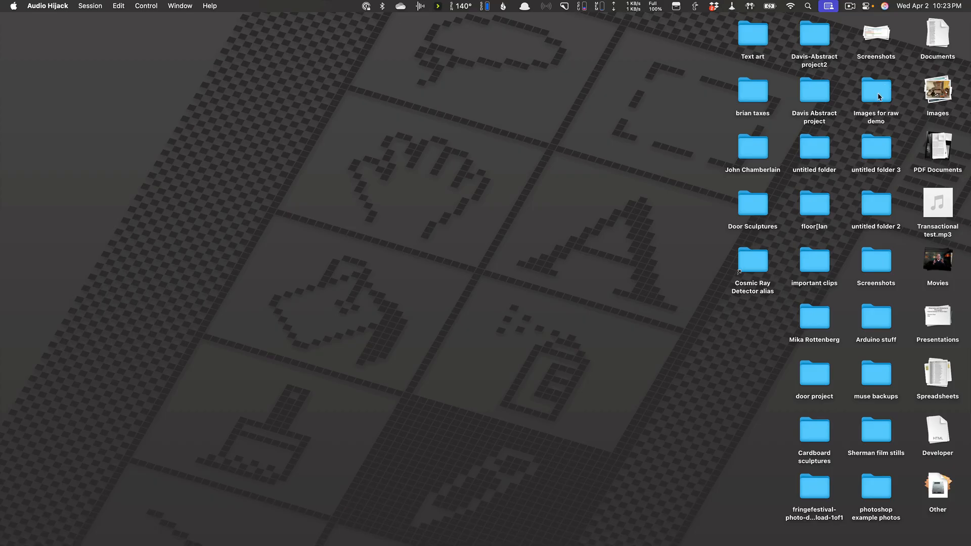
# Step: Open the desktop folder "Images for raw demo" and launch Adobe Lightroom
pyautogui.doubleClick(878, 97)
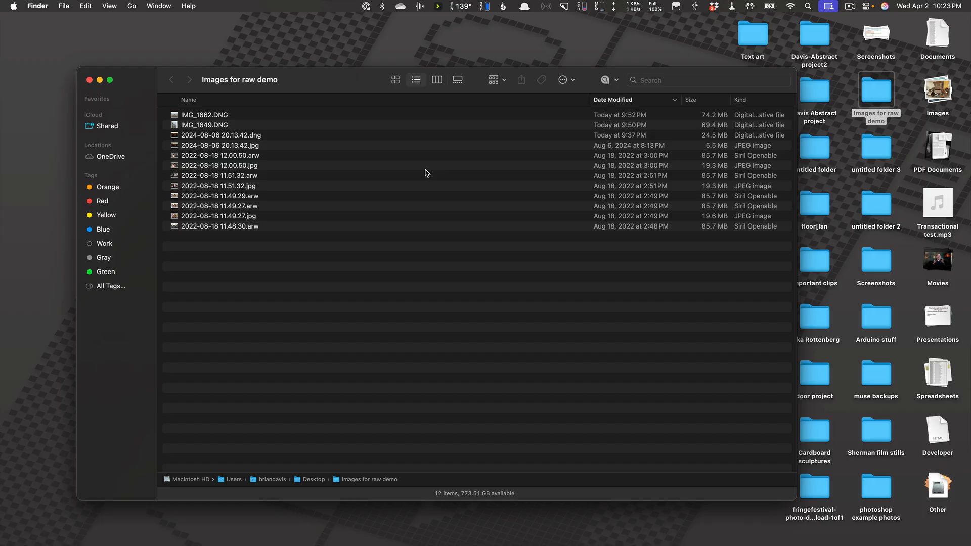
pyautogui.hotkey('alt', 'space')
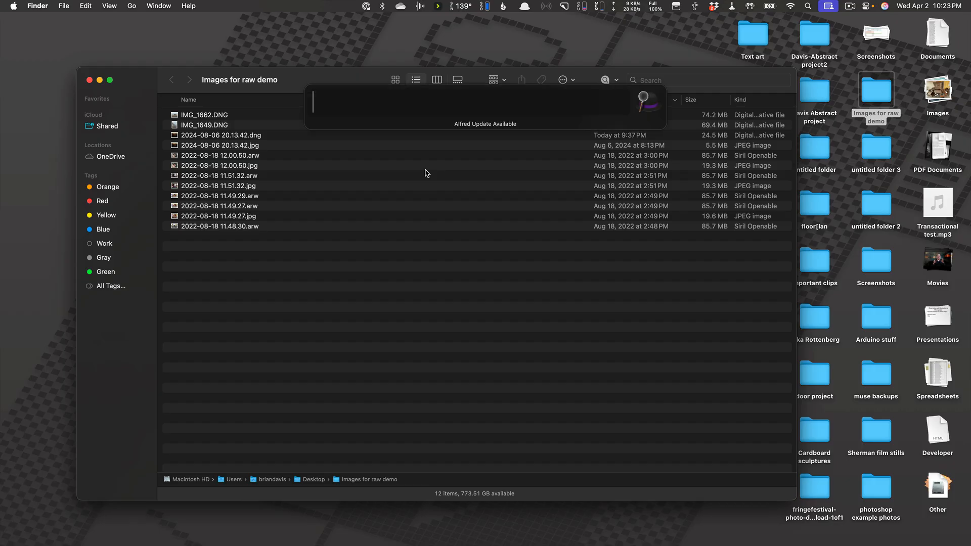
pyautogui.write('li')
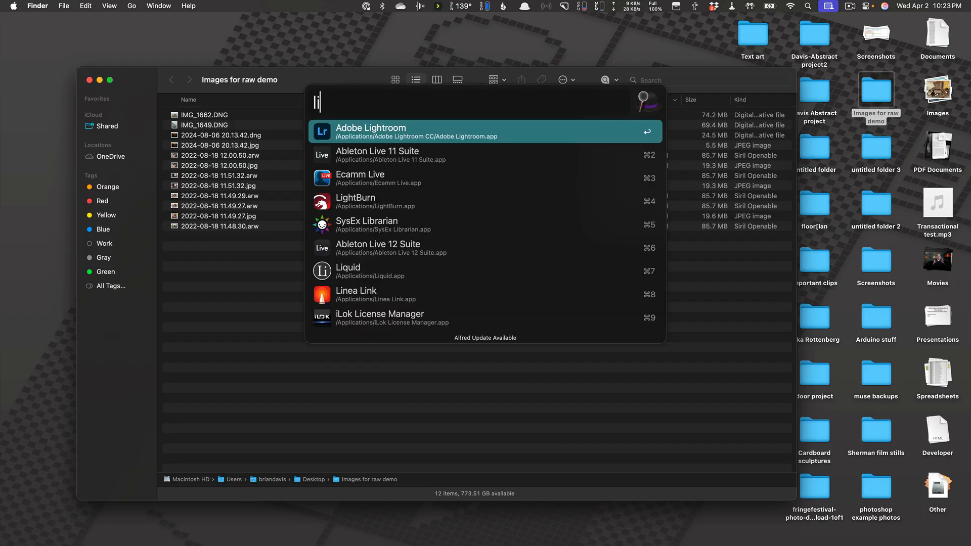
pyautogui.press('Return')
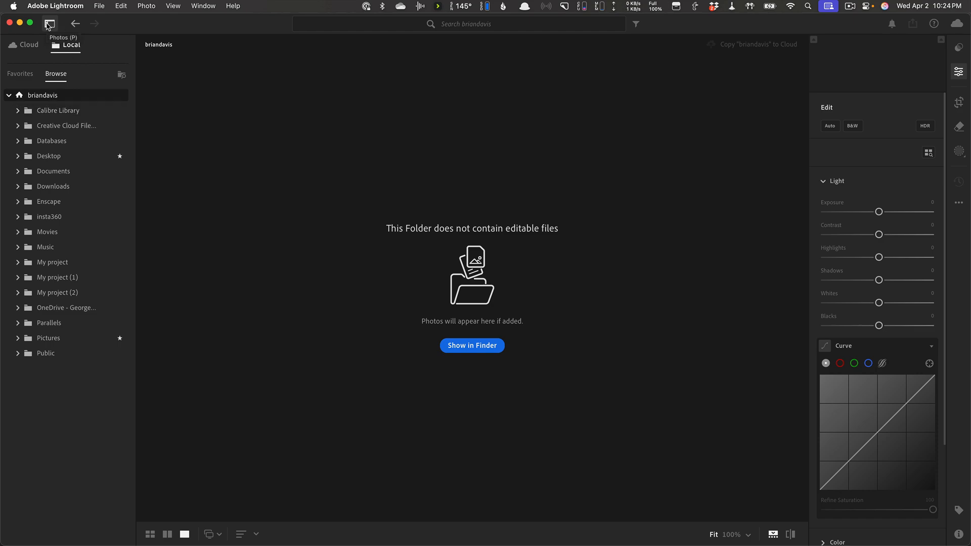
pyautogui.click(850, 6)
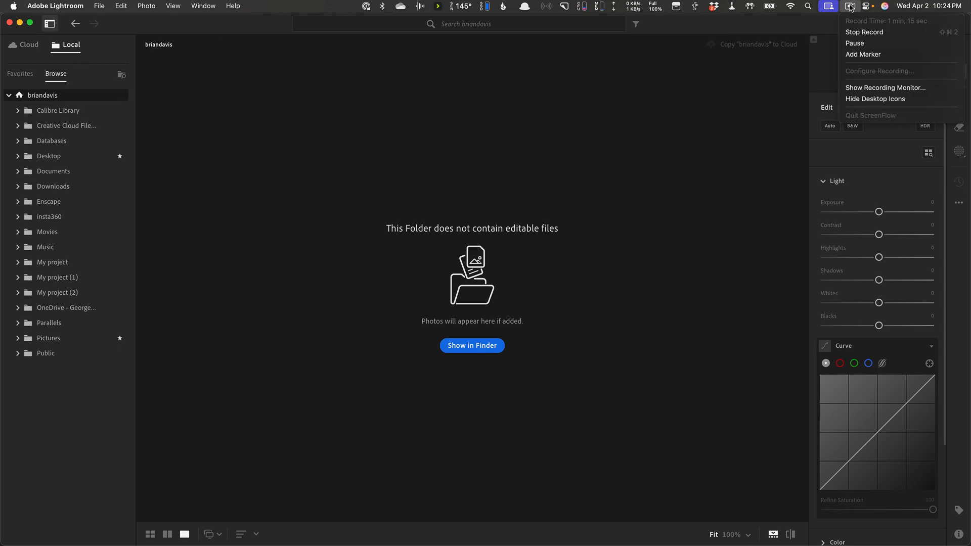
pyautogui.click(858, 43)
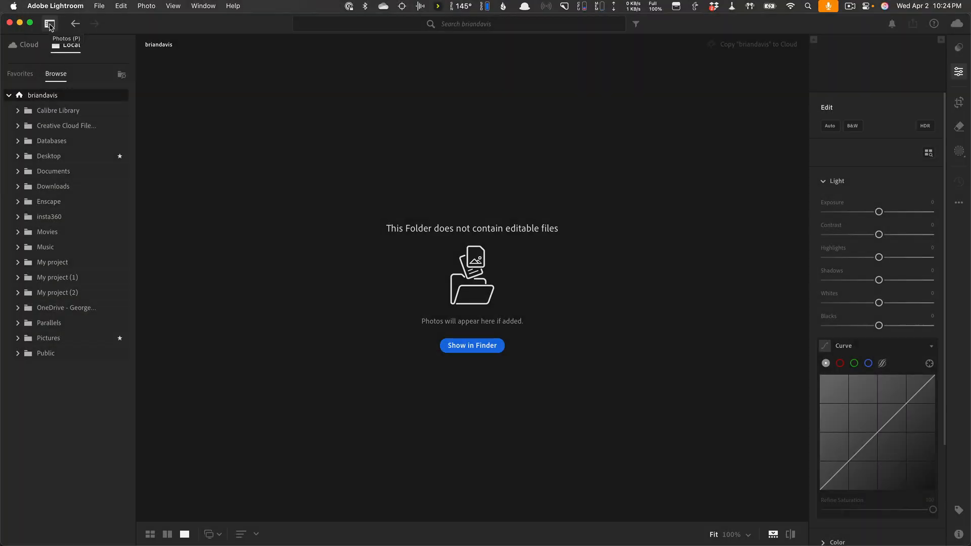
# Step: Browse the local Desktop folder and open its "Images for raw demo" subfolder
pyautogui.click(49, 24)
pyautogui.click(49, 24)
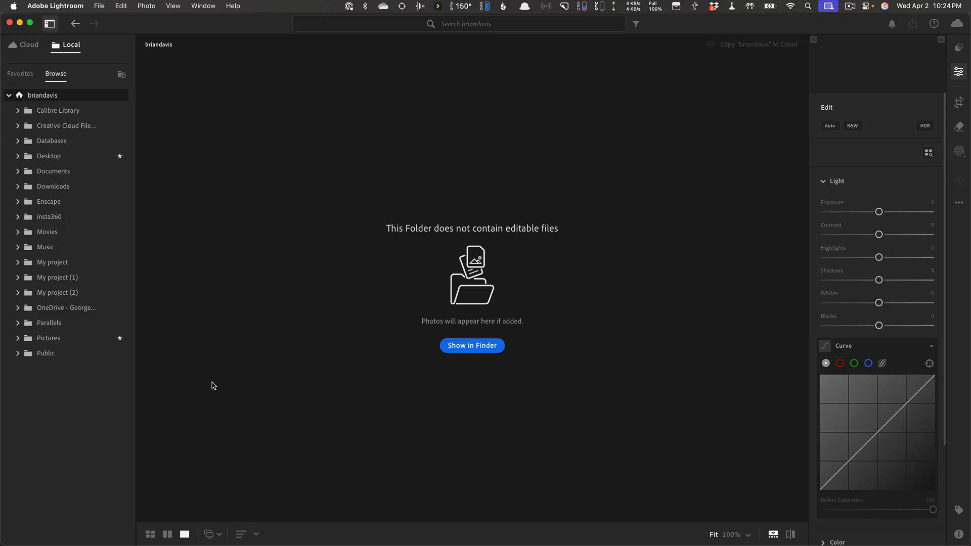
pyautogui.click(18, 156)
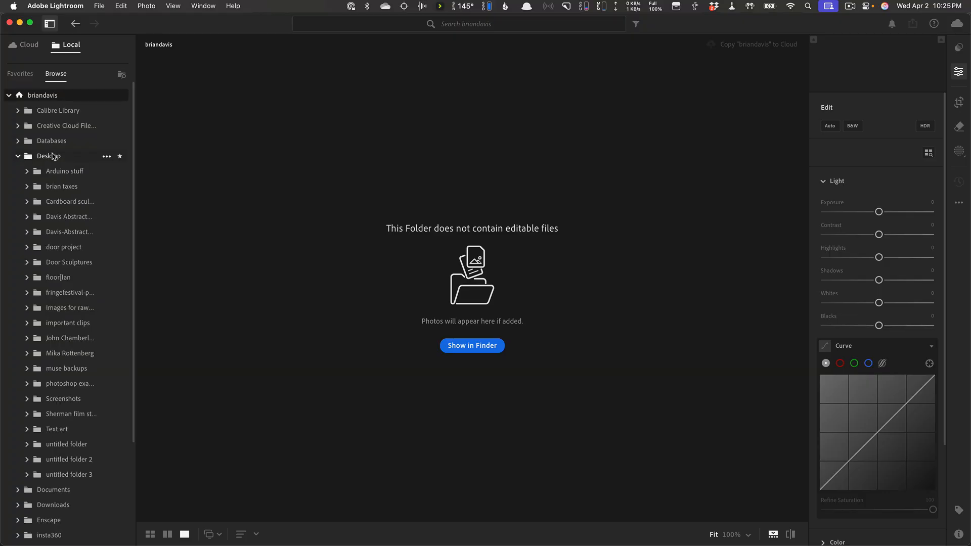
pyautogui.click(80, 308)
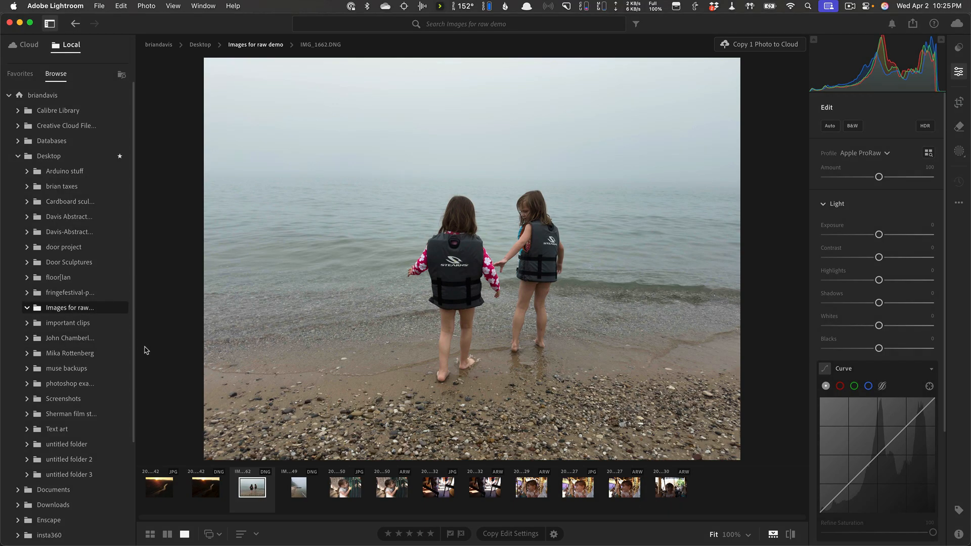
# Step: Switch to Finder and open 2024-08-06 20.13.42.dng with Adobe Lightroom
pyautogui.moveTo(95, 544)
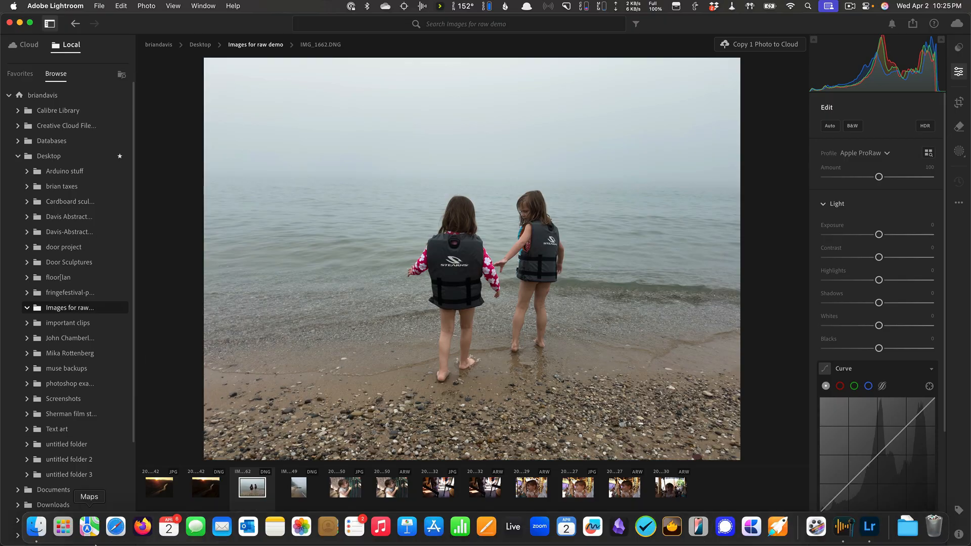
pyautogui.click(40, 533)
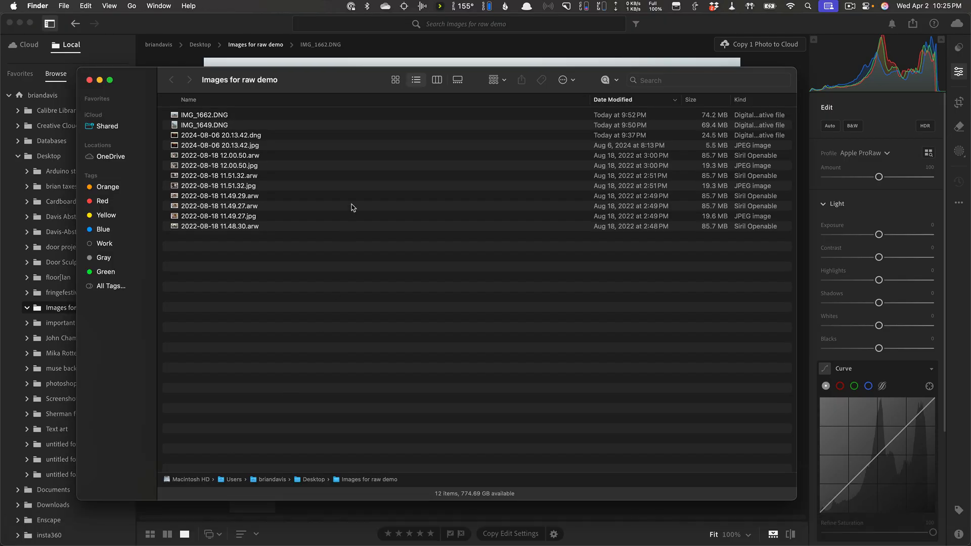
pyautogui.rightClick(237, 136)
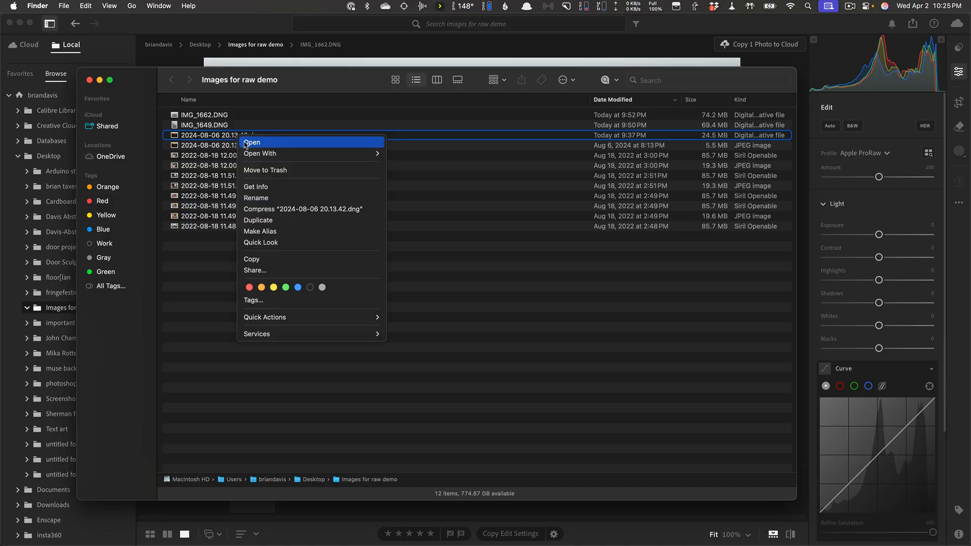
pyautogui.moveTo(314, 153)
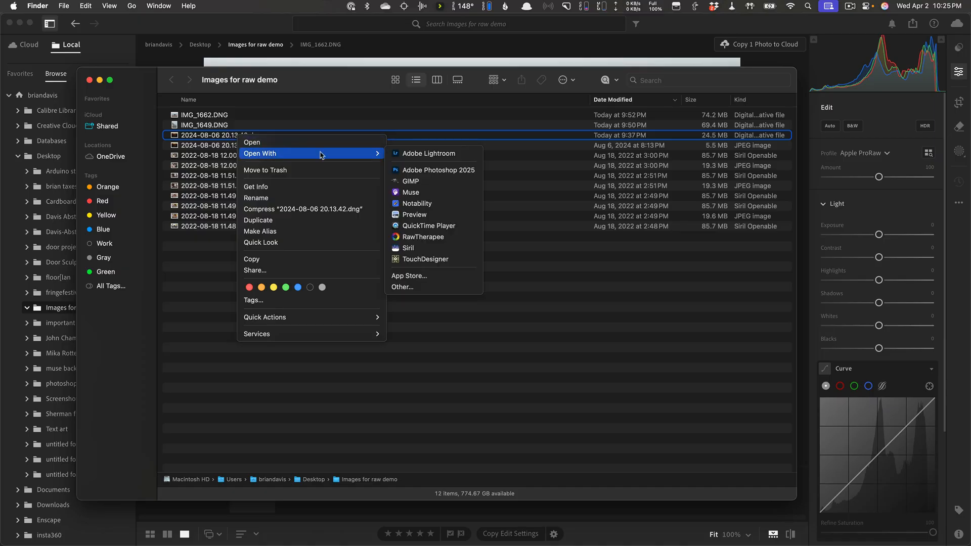
pyautogui.click(434, 153)
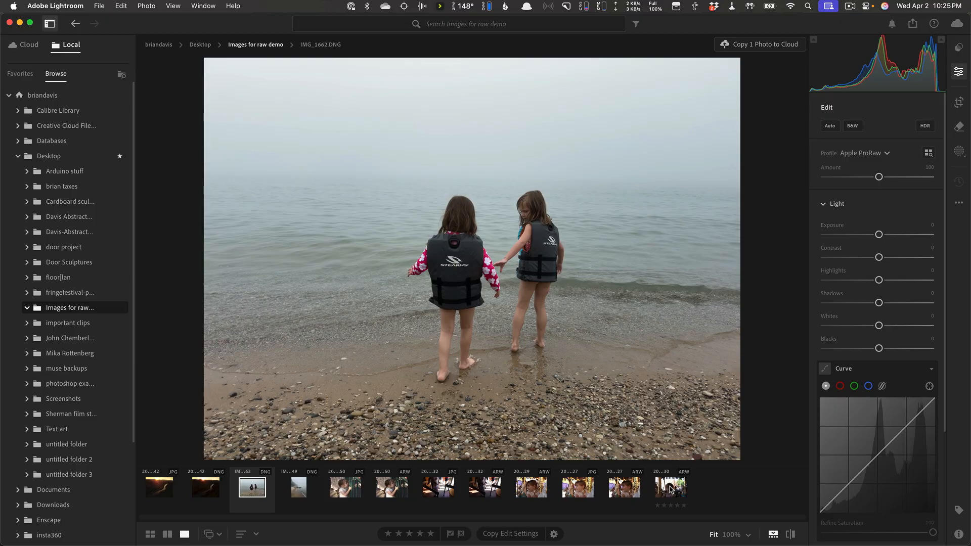
# Step: Look through the folder's photos one by one, from 2024-08-06 20.13.42.jpg to 2022-08-18 11.48.30.arw
pyautogui.click(169, 494)
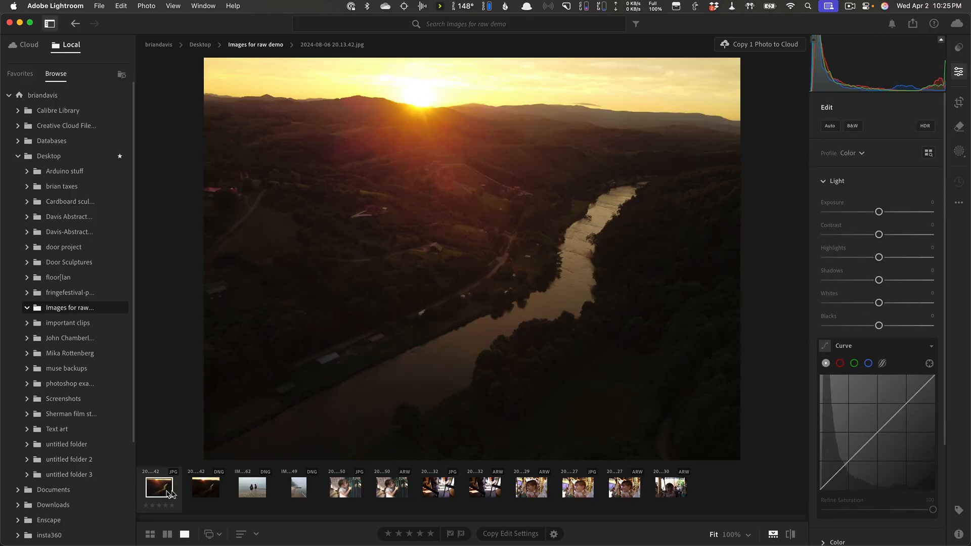
pyautogui.click(197, 493)
pyautogui.click(250, 492)
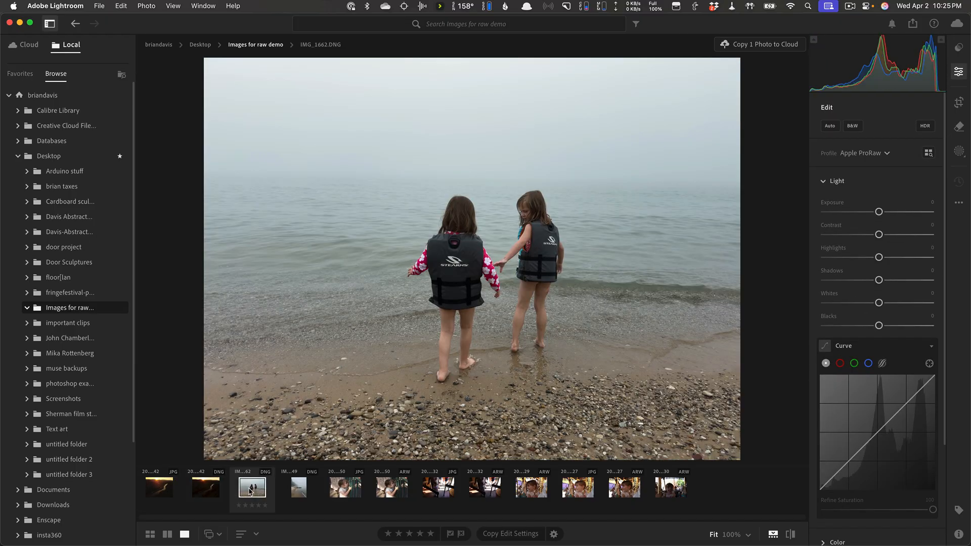
pyautogui.click(296, 490)
pyautogui.click(348, 489)
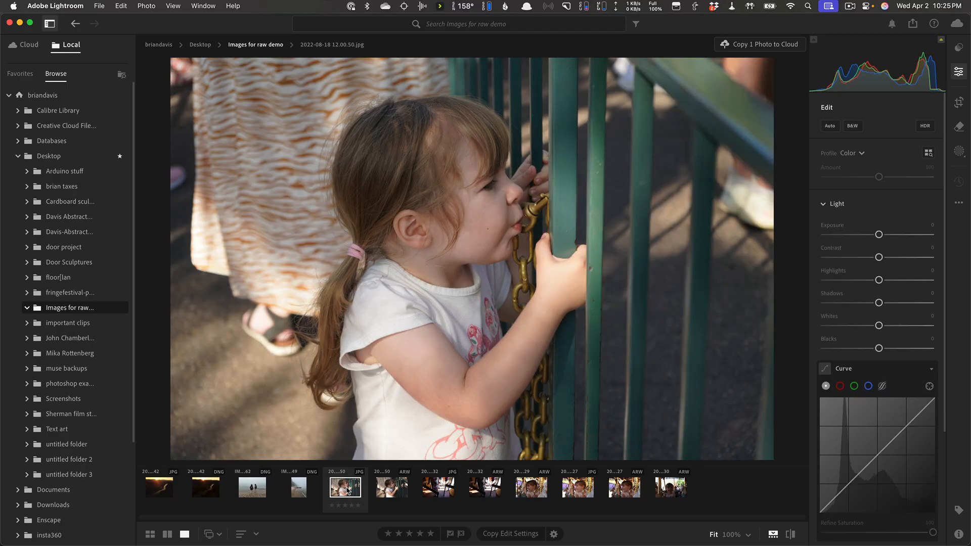
pyautogui.click(389, 488)
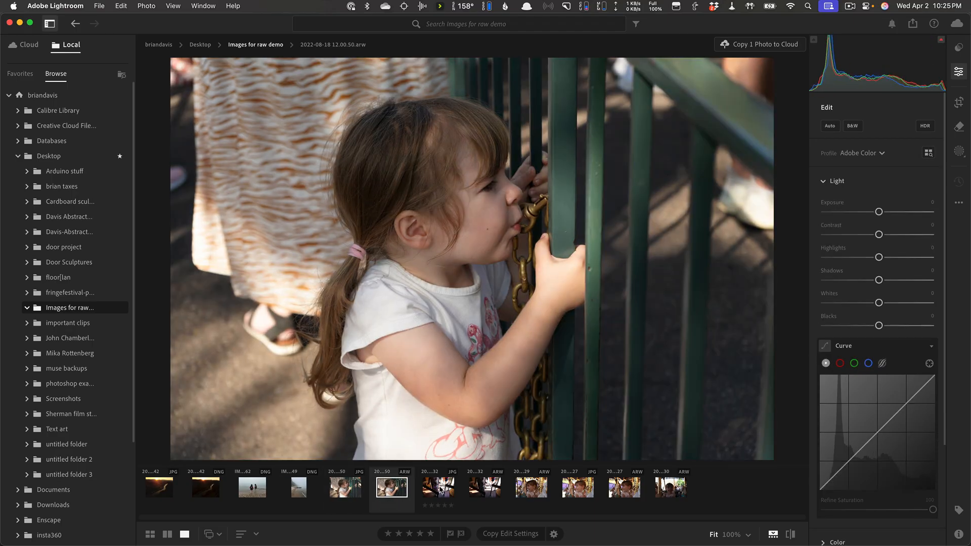
pyautogui.click(438, 488)
pyautogui.click(485, 488)
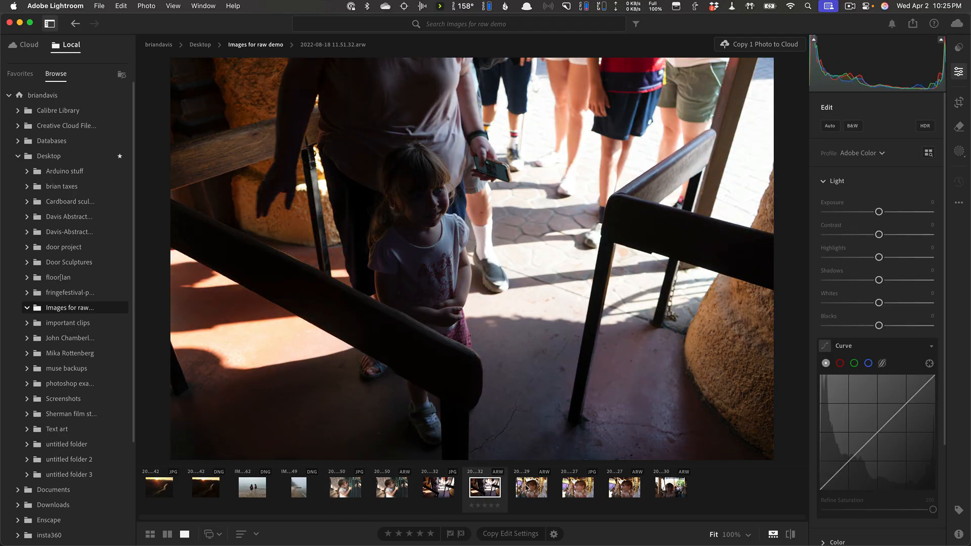
pyautogui.click(531, 487)
pyautogui.click(578, 488)
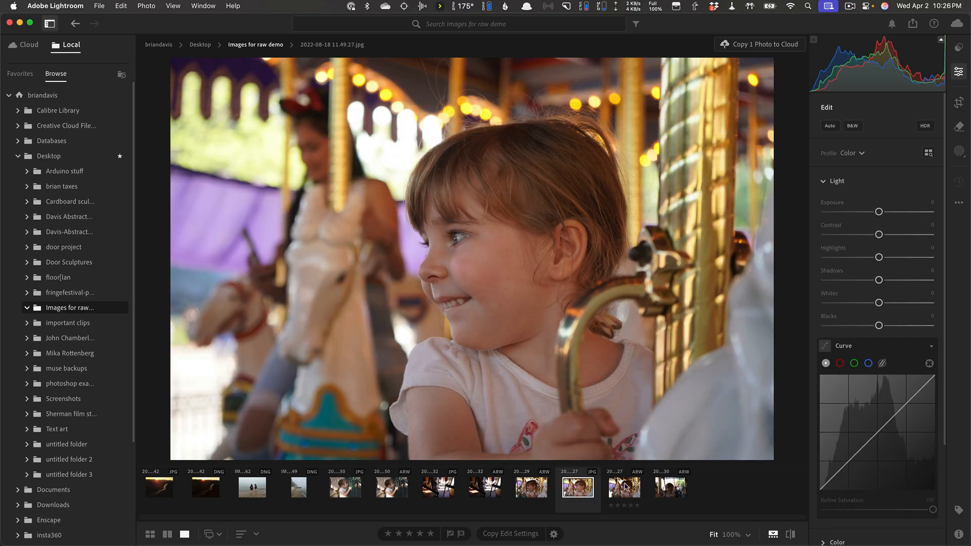
pyautogui.click(625, 488)
pyautogui.click(673, 488)
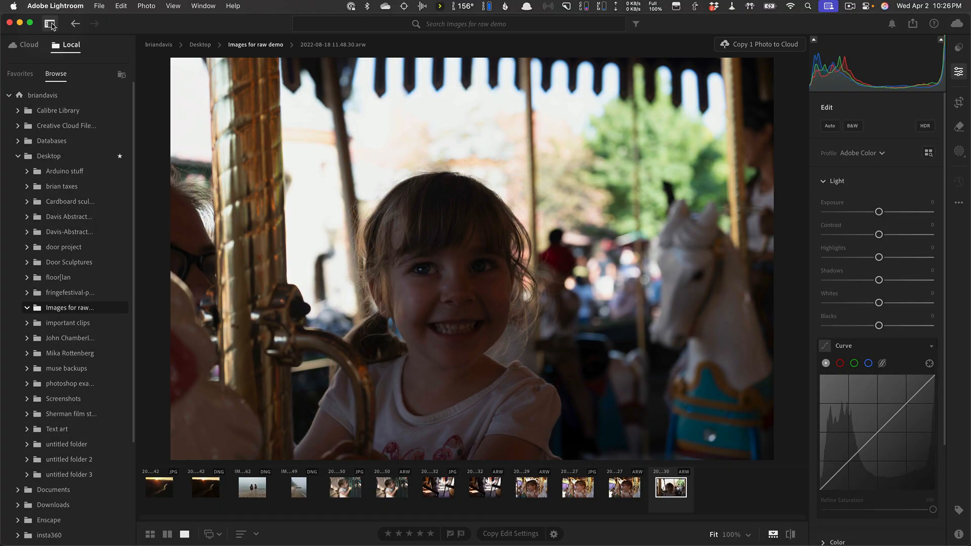
# Step: Hide the folder browser, and go back to the previous location and forward again to the photo
pyautogui.click(50, 24)
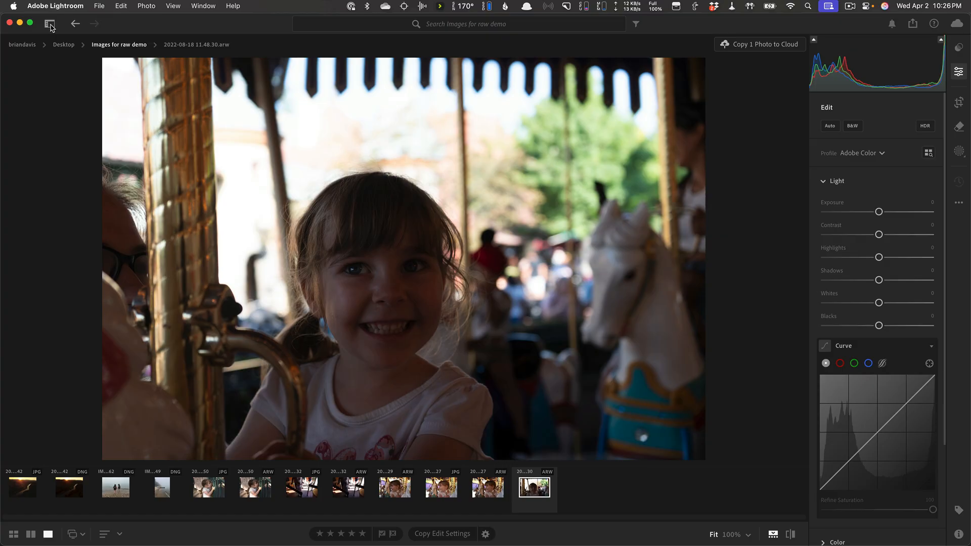
pyautogui.click(78, 27)
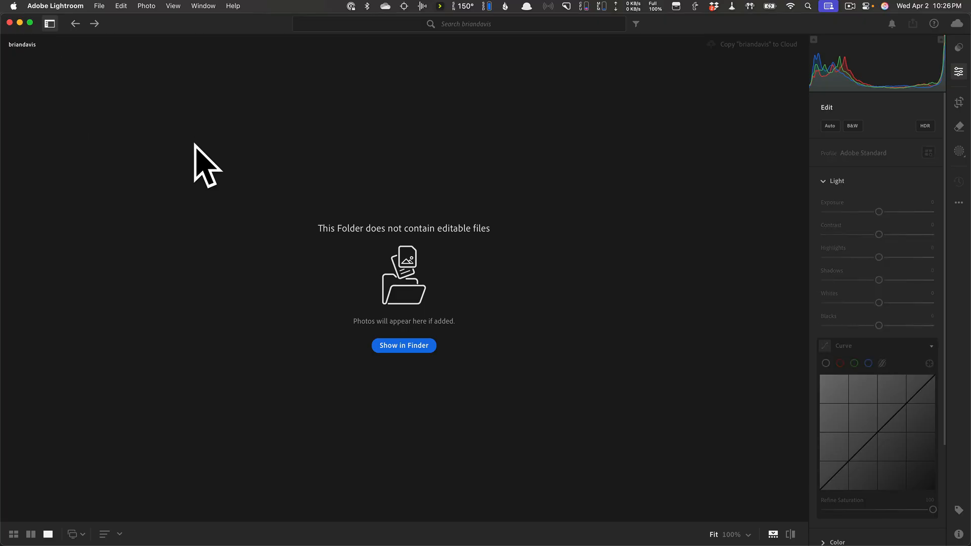
pyautogui.click(95, 24)
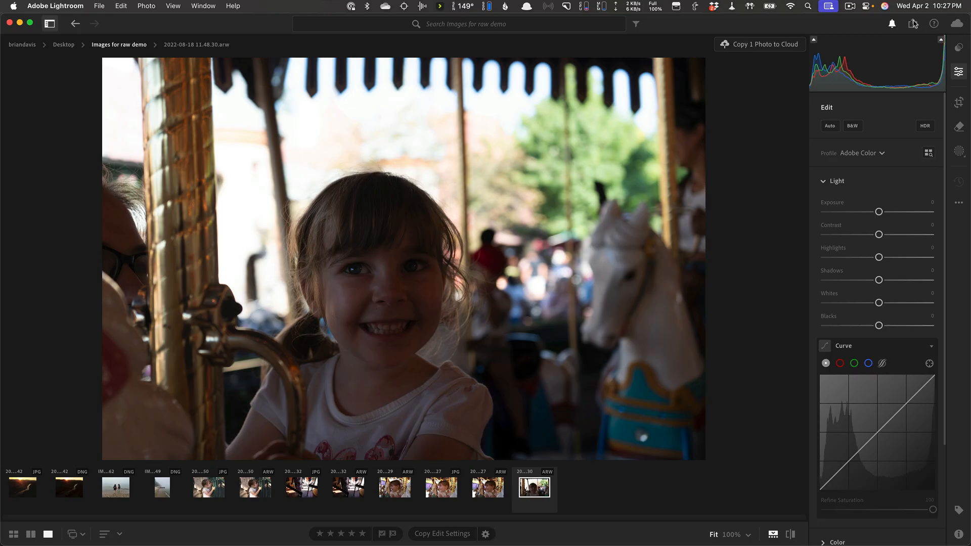
# Step: Preview the photo in the before-and-after comparison and grid views, returning to the single-photo detail view
pyautogui.click(31, 534)
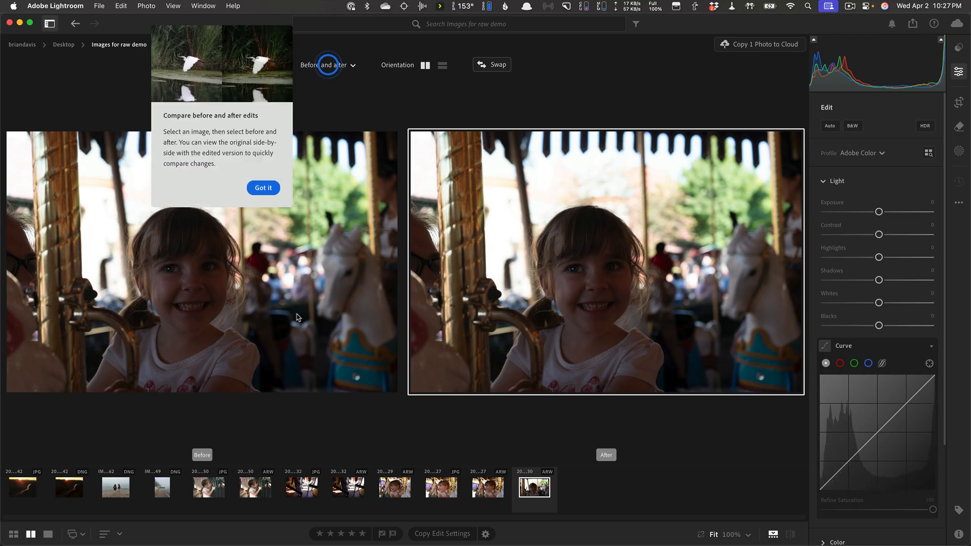
pyautogui.click(263, 188)
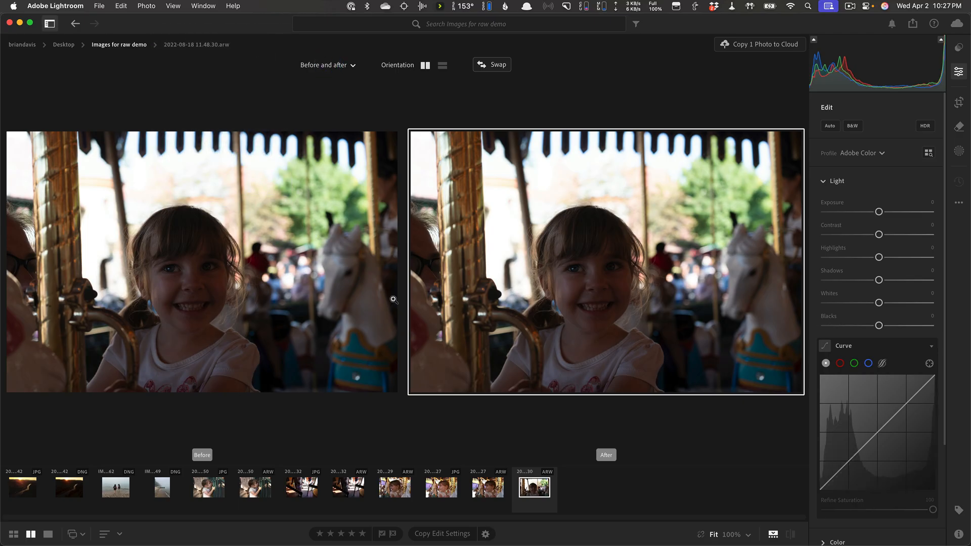
pyautogui.click(13, 534)
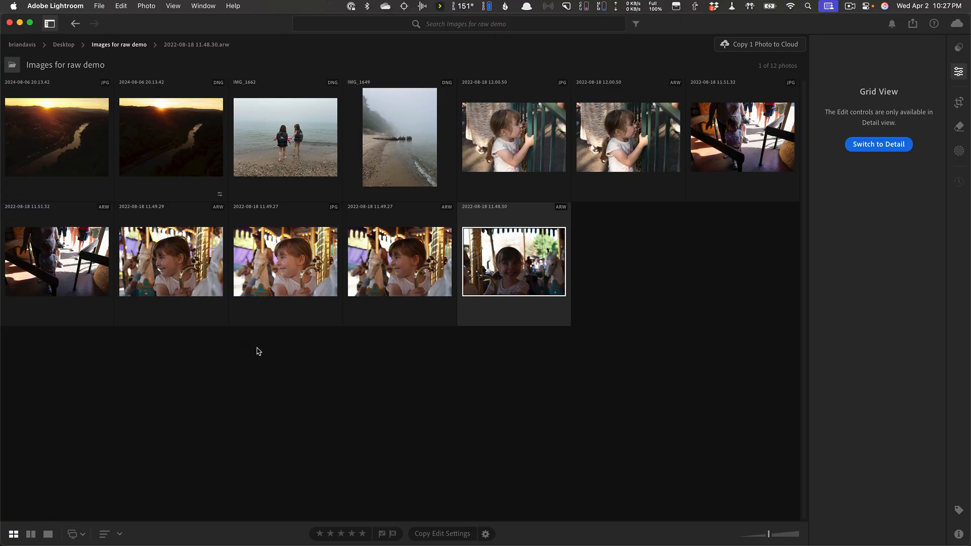
pyautogui.click(31, 532)
pyautogui.click(49, 534)
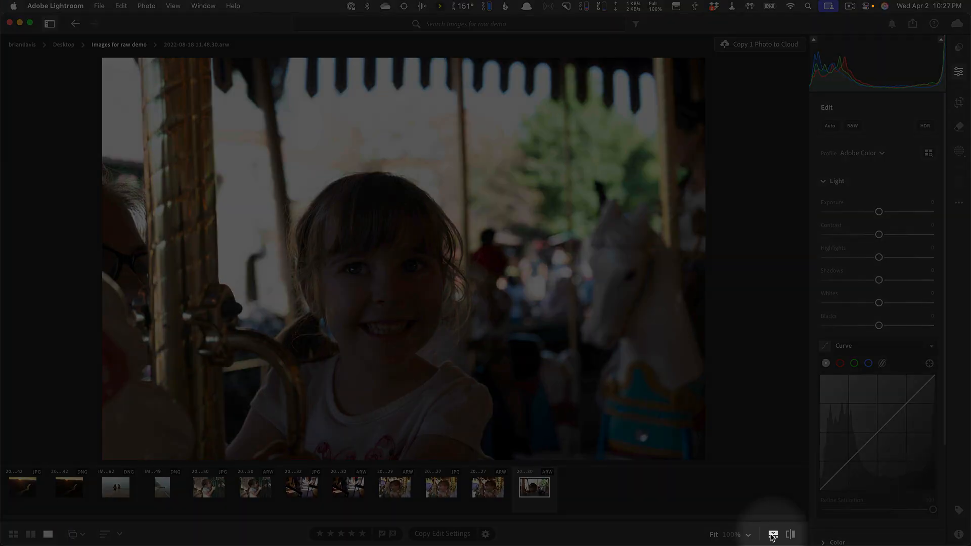
# Step: Hide the filmstrip and inspect the girl's face and the carousel horse at 100%, returning to the fitted view
pyautogui.click(773, 534)
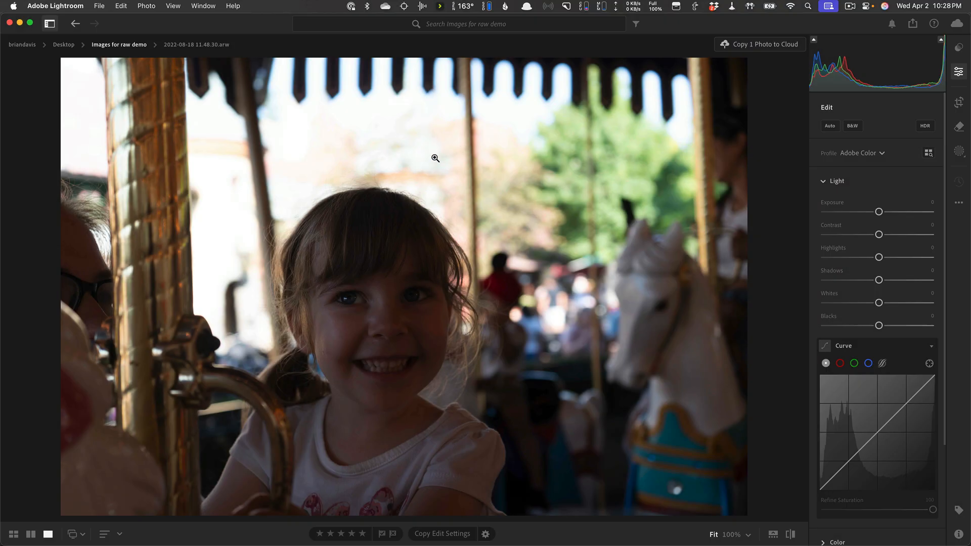
pyautogui.click(388, 289)
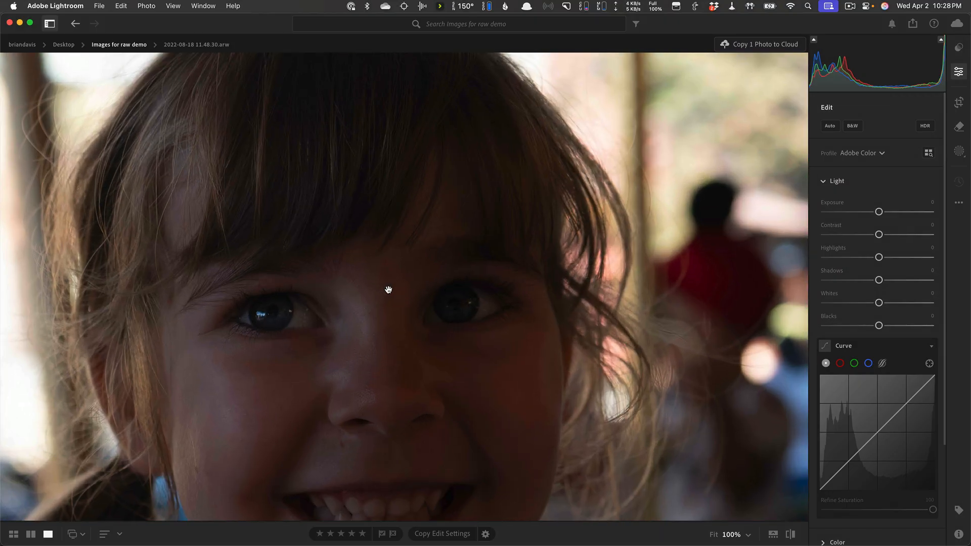
pyautogui.click(388, 290)
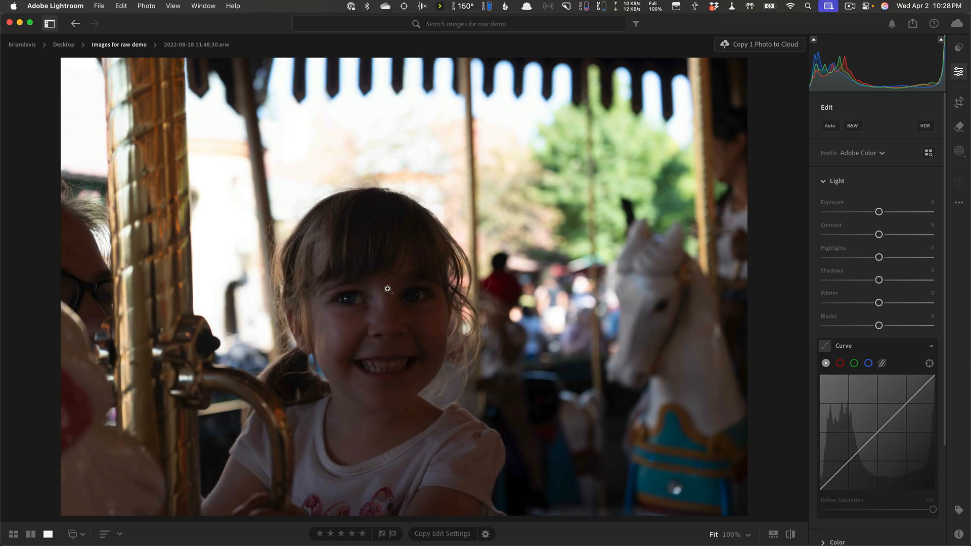
pyautogui.click(656, 291)
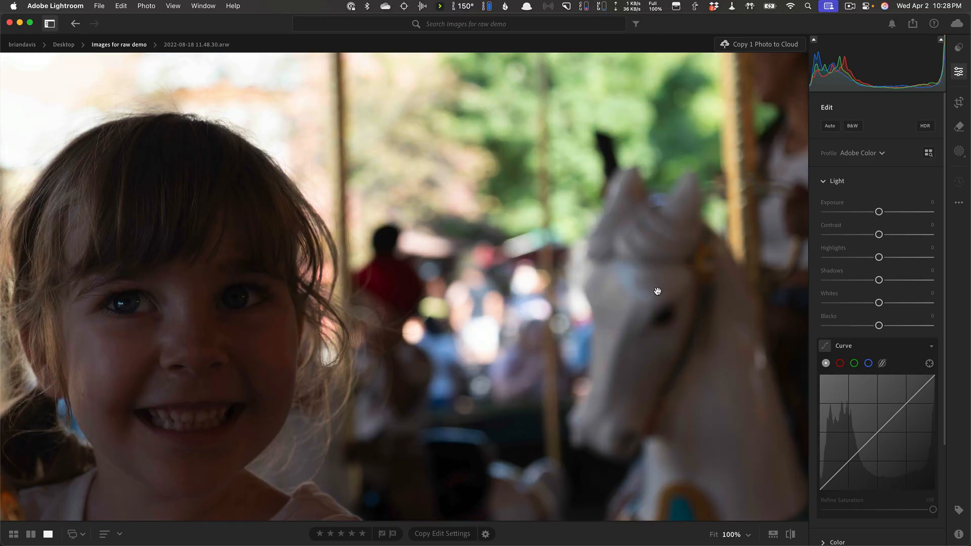
pyautogui.click(658, 291)
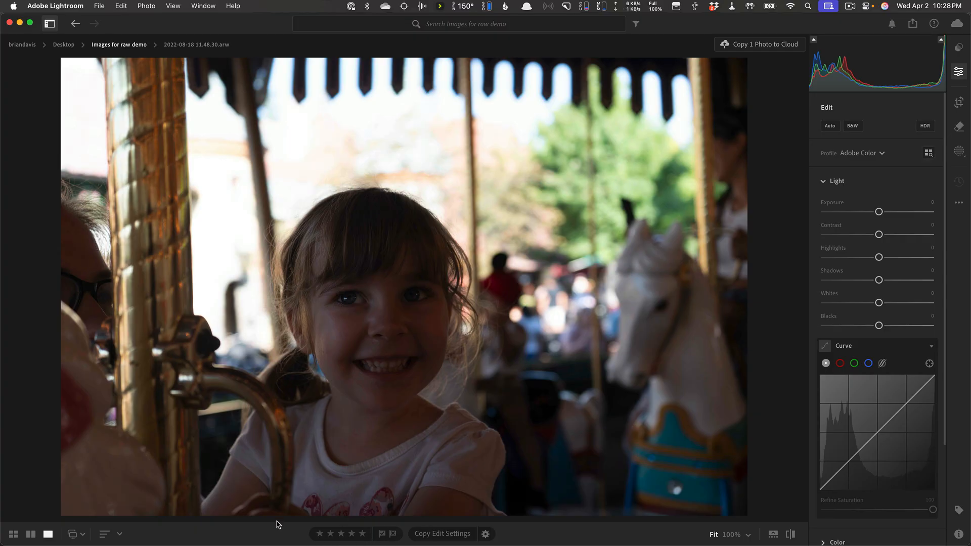
# Step: Rate the photo five stars and collapse the Light adjustments section
pyautogui.click(320, 534)
pyautogui.click(362, 535)
pyautogui.click(823, 182)
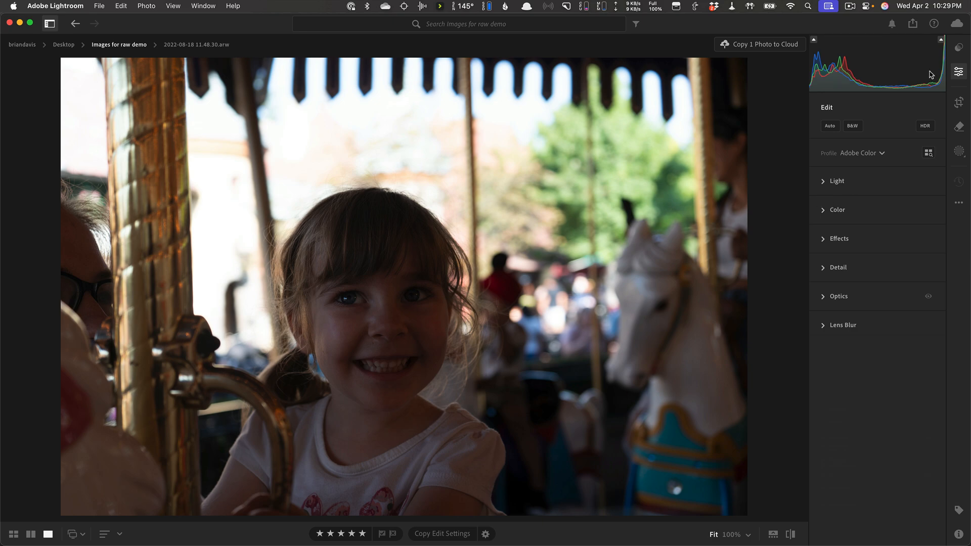
pyautogui.click(957, 51)
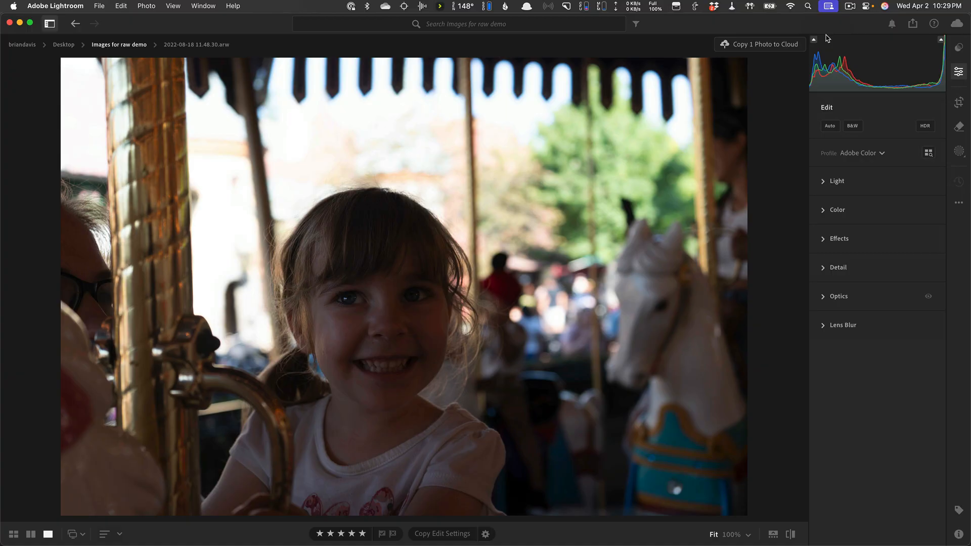
# Step: Show the Yours presets and preview Bright, High Contrast, High Contrast & Detail, Matte and Vivid on the photo
pyautogui.click(959, 49)
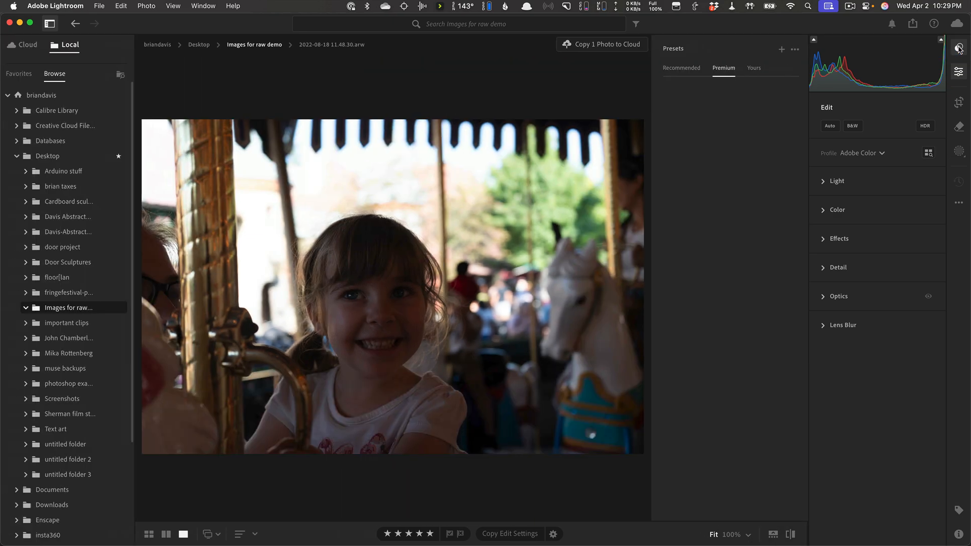
pyautogui.click(758, 71)
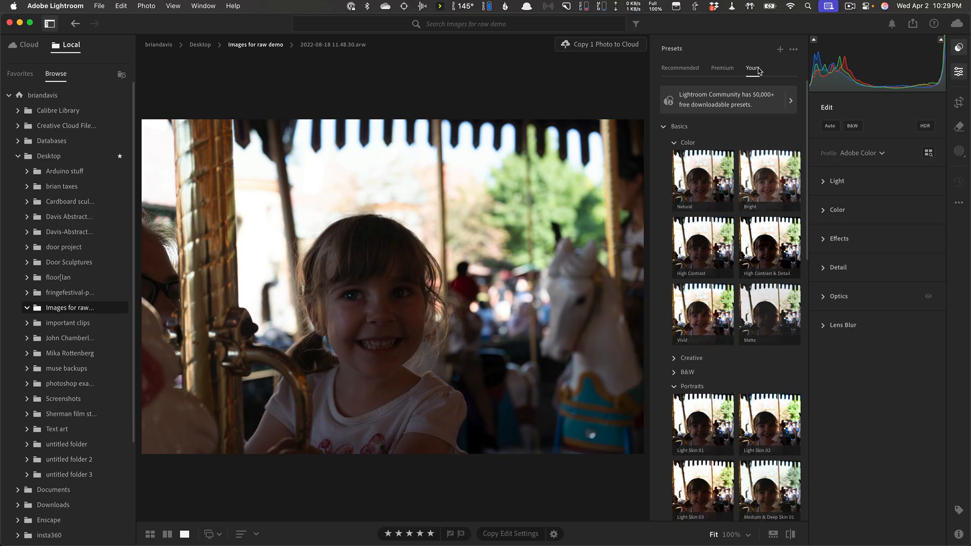
pyautogui.click(757, 183)
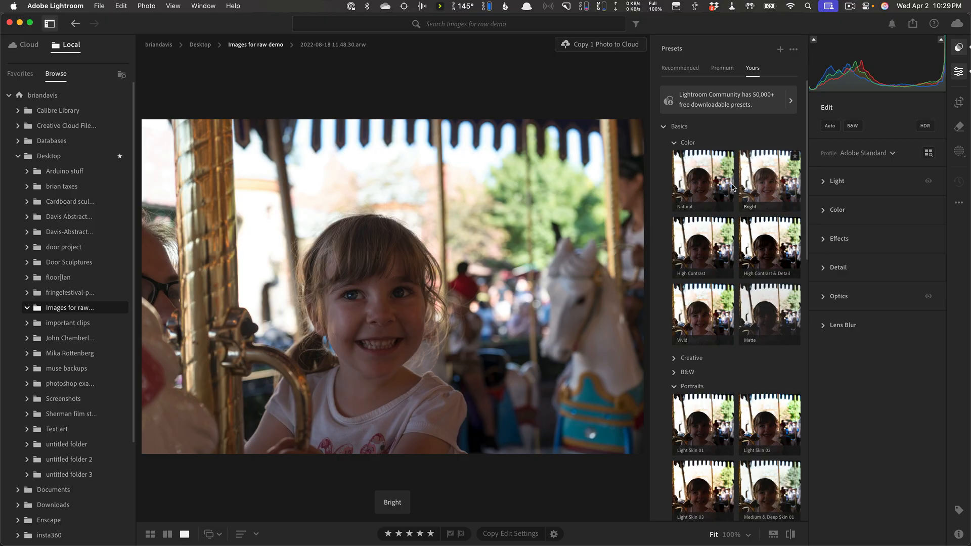
pyautogui.click(706, 247)
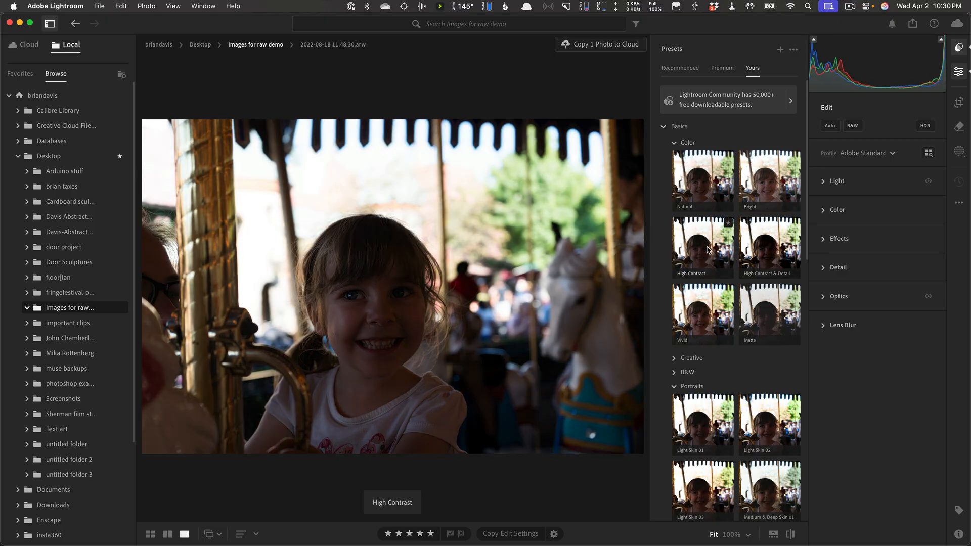
pyautogui.click(758, 253)
pyautogui.click(778, 321)
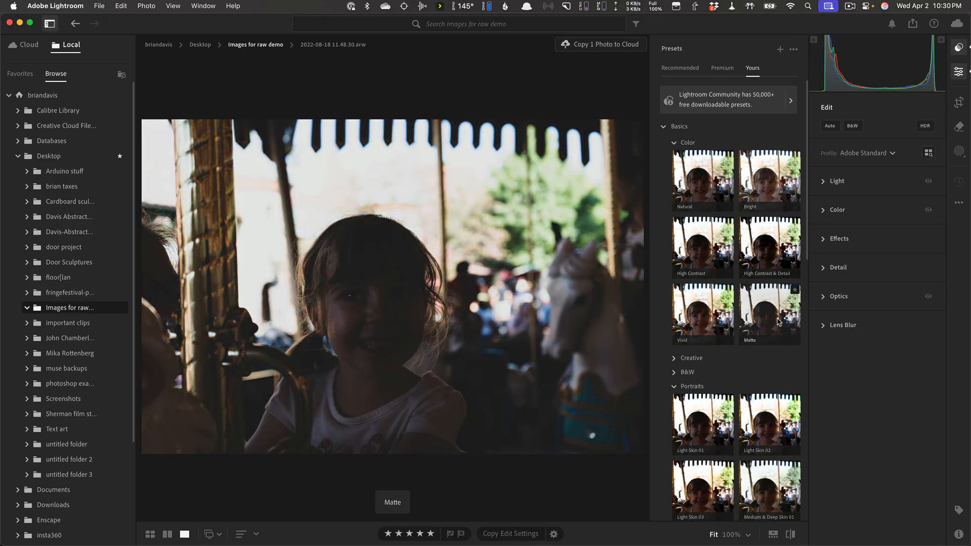
pyautogui.click(701, 317)
# Step: Preview the Portraits presets on the photo, covering the Light Skin and Medium & Deep Skin variants, and close the presets
pyautogui.scroll(-3, 700, 319)
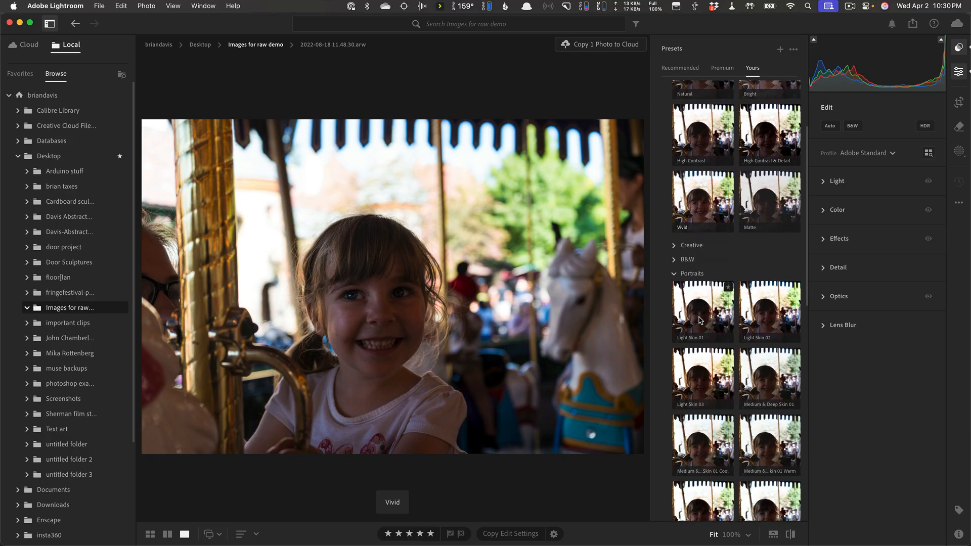
pyautogui.scroll(-1, 701, 320)
pyautogui.click(701, 324)
pyautogui.click(766, 334)
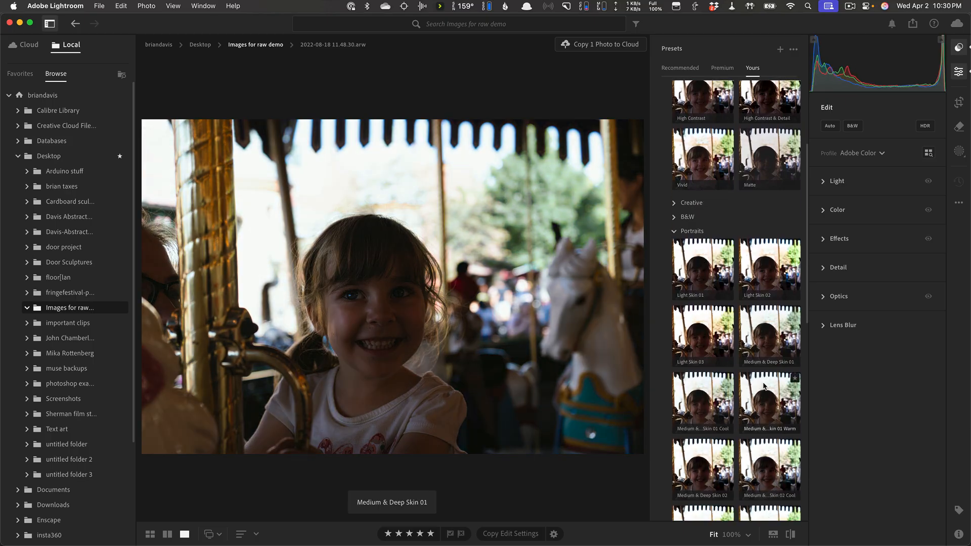
pyautogui.click(690, 389)
pyautogui.scroll(-3, 688, 387)
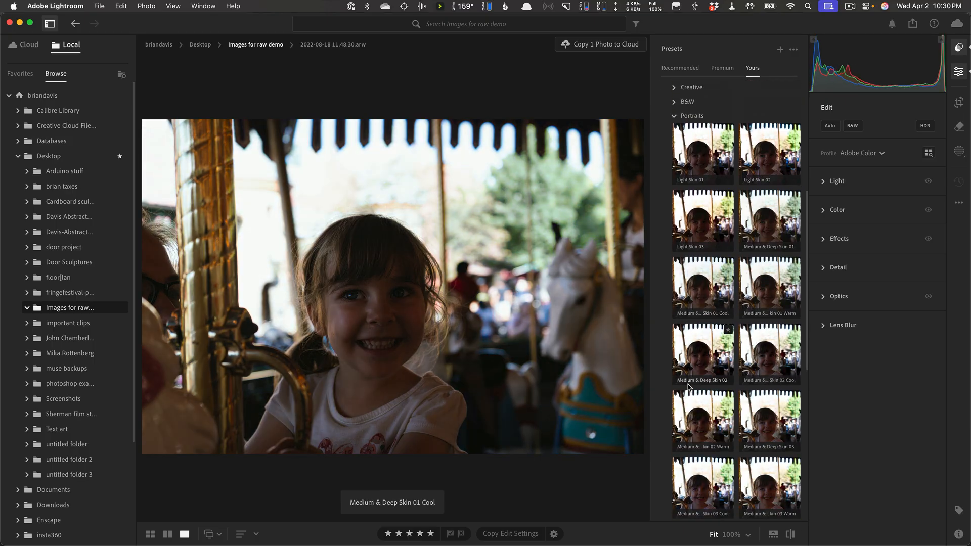
pyautogui.click(688, 388)
pyautogui.click(759, 412)
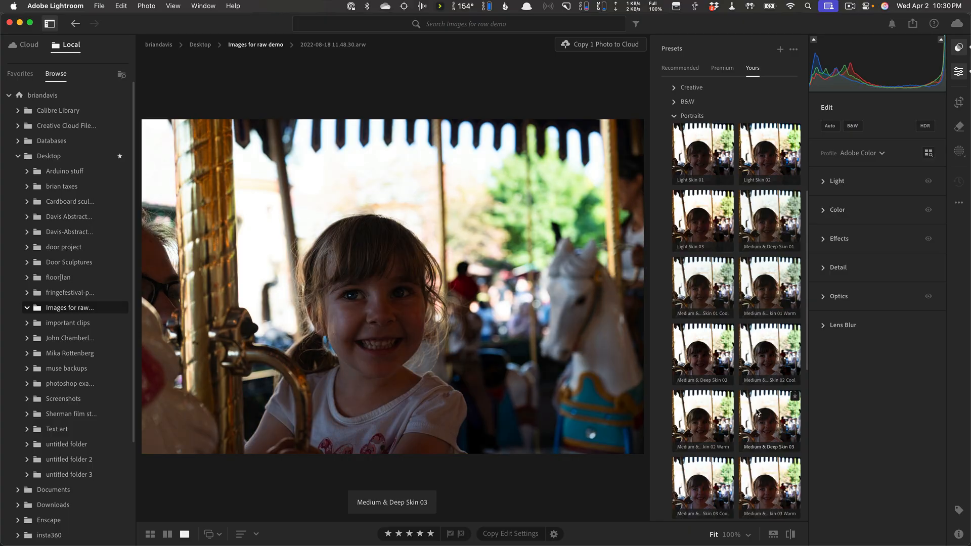
pyautogui.scroll(-2, 759, 412)
pyautogui.click(712, 412)
pyautogui.scroll(-2, 712, 413)
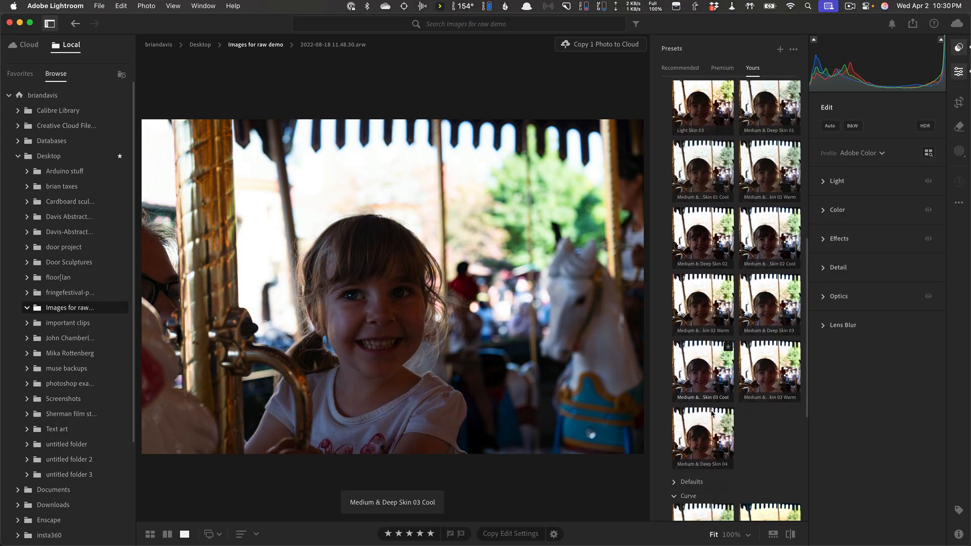
pyautogui.click(712, 414)
pyautogui.scroll(3, 713, 413)
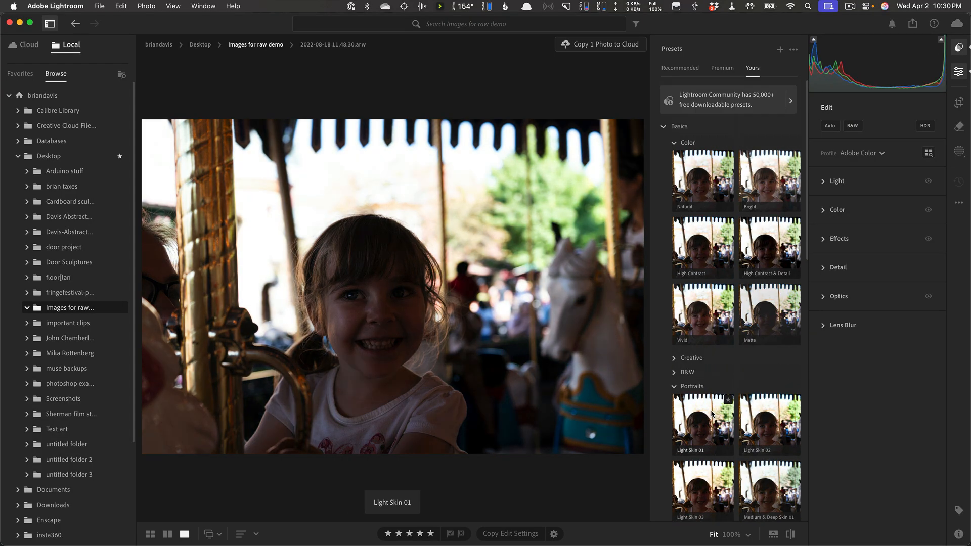
pyautogui.click(750, 200)
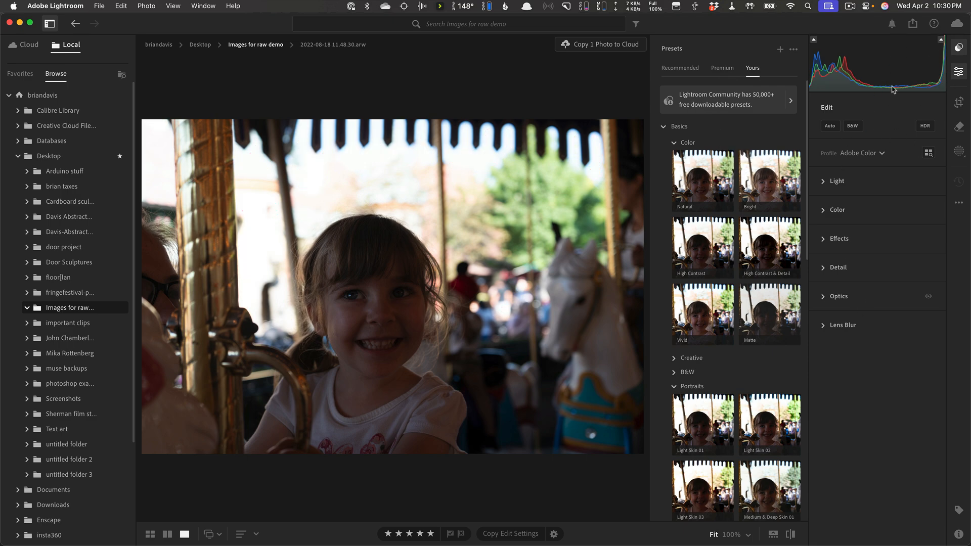
pyautogui.click(959, 49)
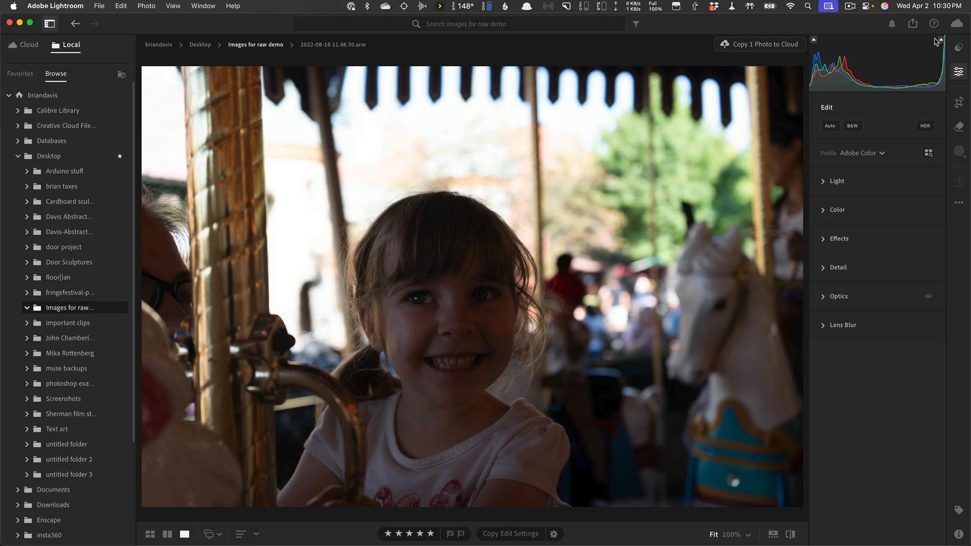
# Step: Check the photo with the highlight clipping and shadow clipping overlays, leaving both overlays off
pyautogui.click(941, 39)
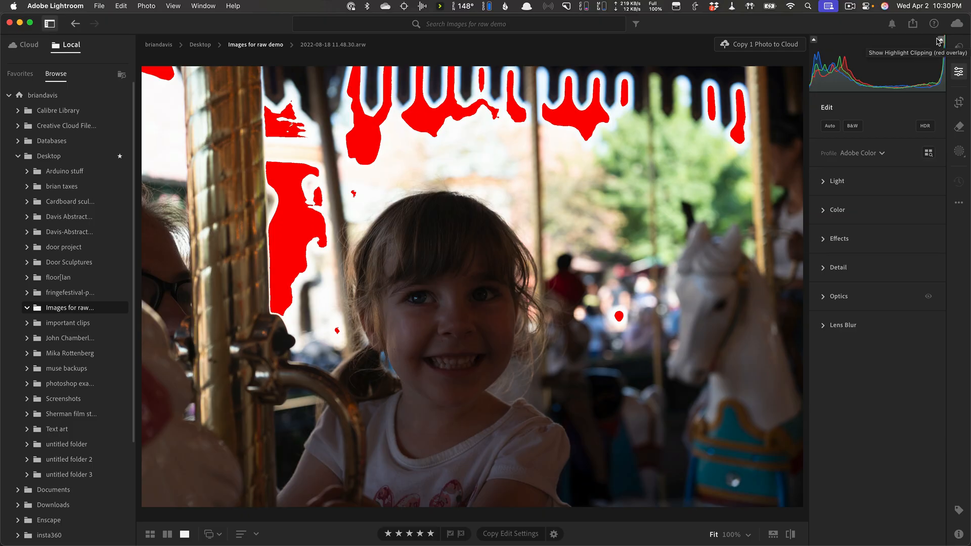
pyautogui.moveTo(814, 42)
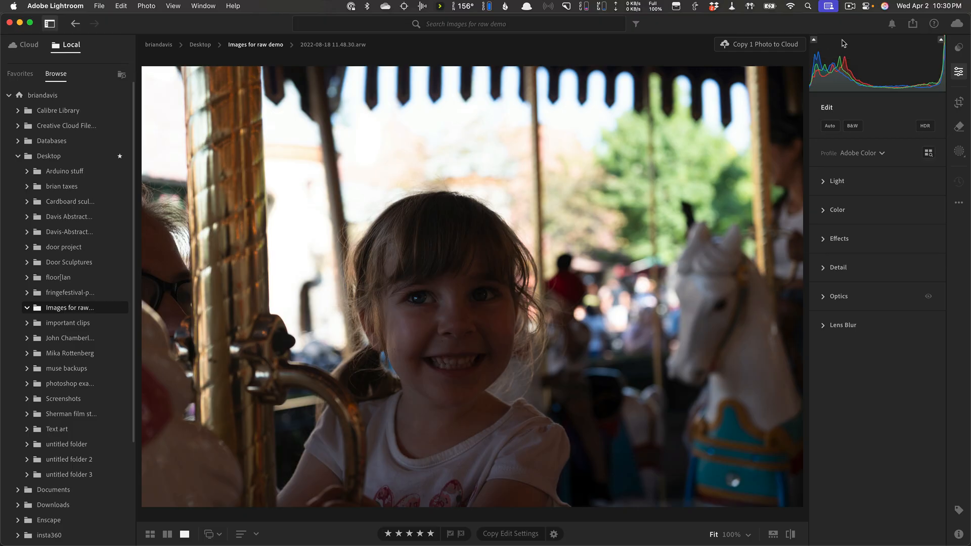
pyautogui.click(814, 40)
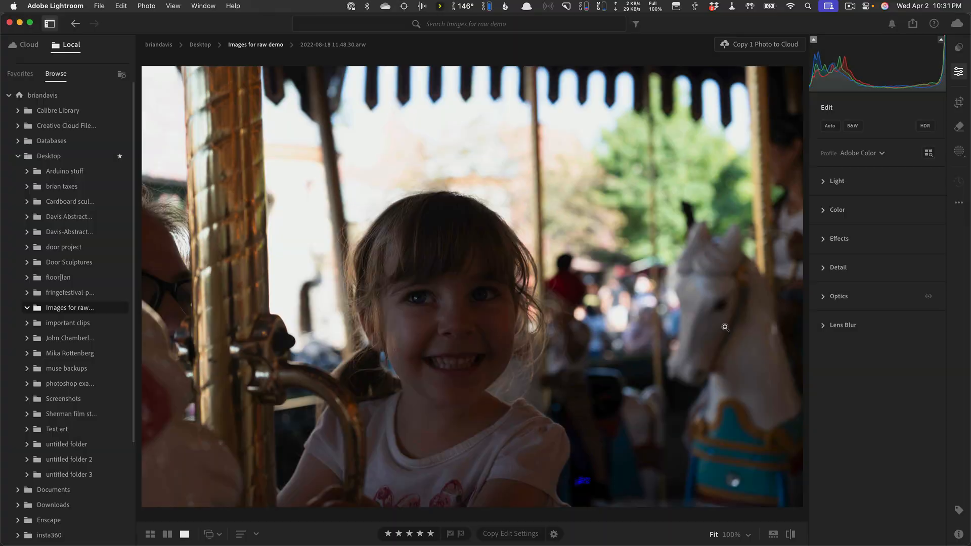
pyautogui.click(941, 39)
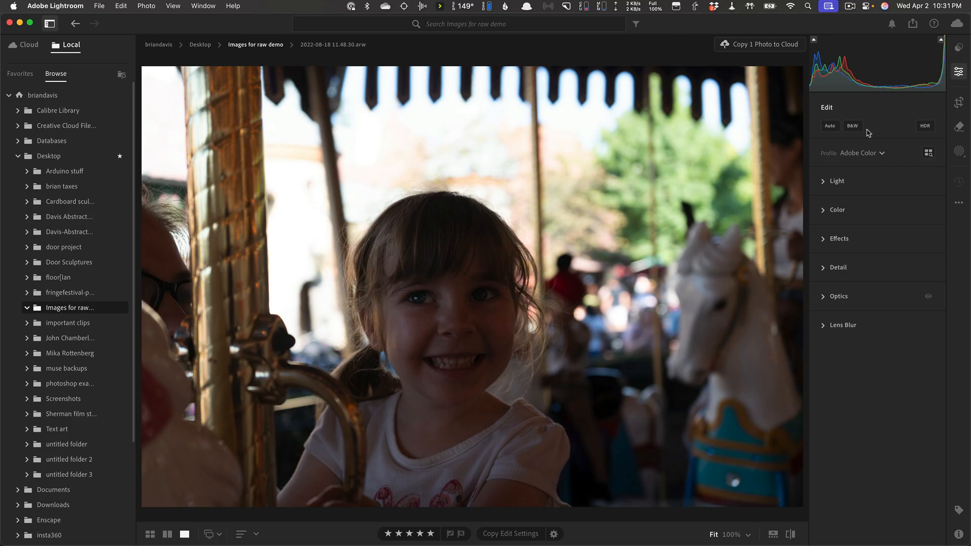
# Step: Try the B&W treatment on the photo and return it to color
pyautogui.click(830, 127)
pyautogui.click(860, 129)
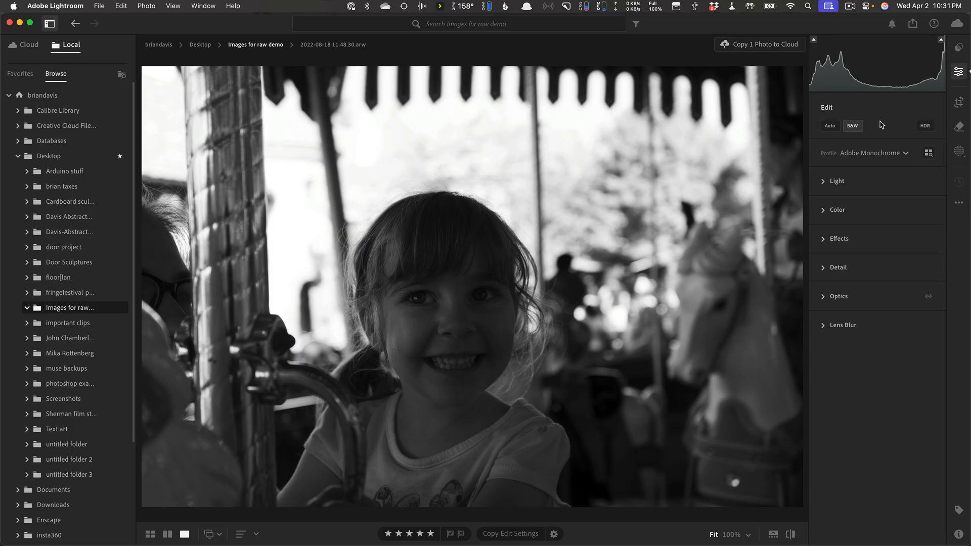
pyautogui.click(853, 126)
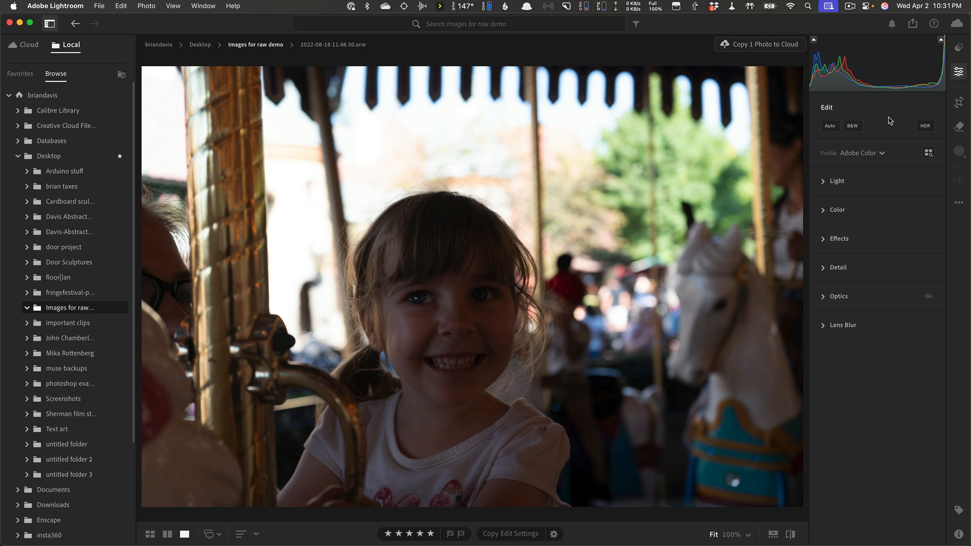
# Step: Look through the available color and monochrome profiles, previewing Adobe Landscape, and keep Adobe Color
pyautogui.click(883, 154)
pyautogui.click(883, 154)
pyautogui.moveTo(875, 154)
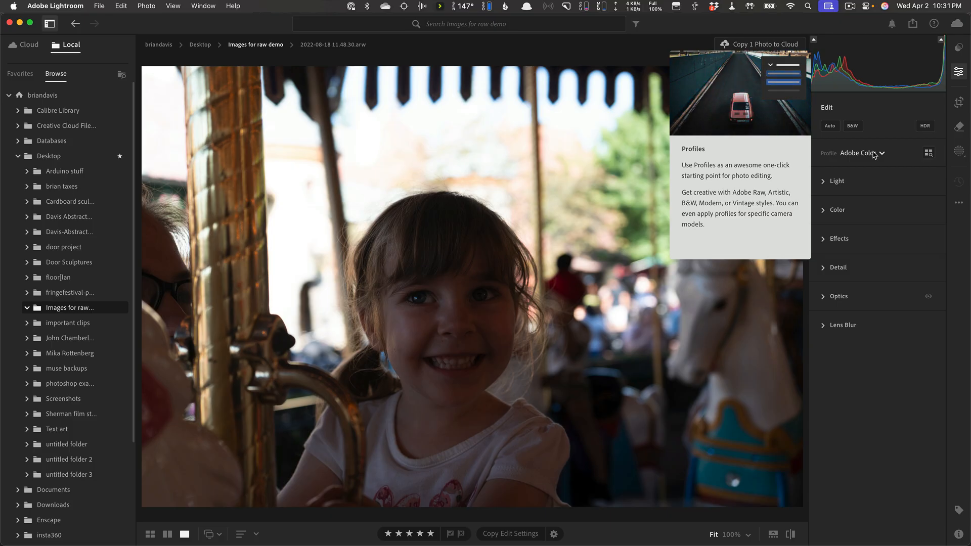
pyautogui.click(883, 154)
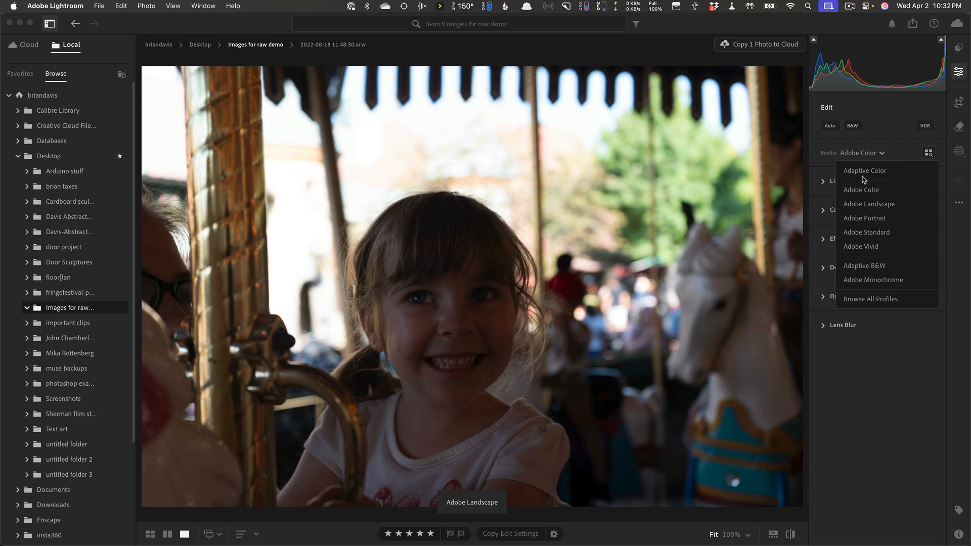
pyautogui.click(897, 145)
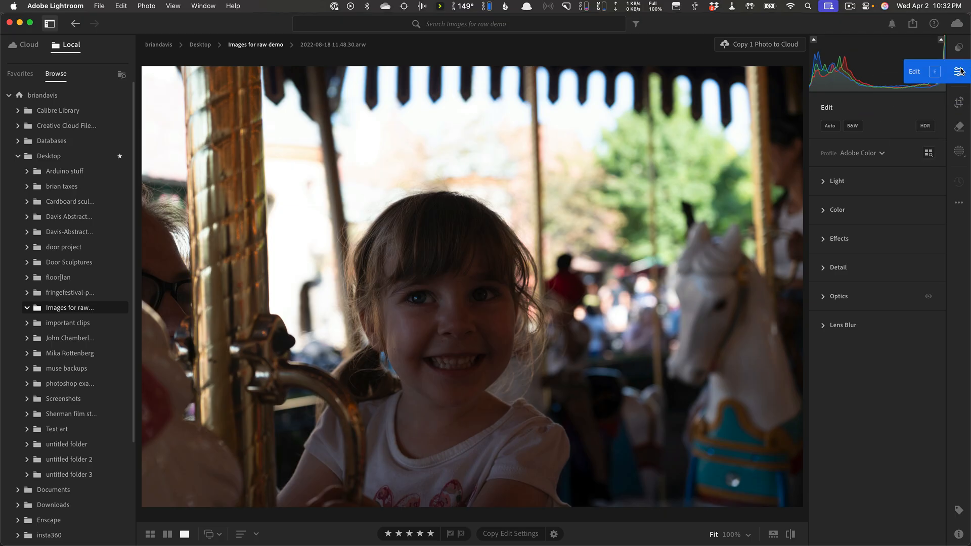
# Step: Start the Crop tool and try free-form crops from the photo's upper corners, expanding the frame back to the full image
pyautogui.click(959, 103)
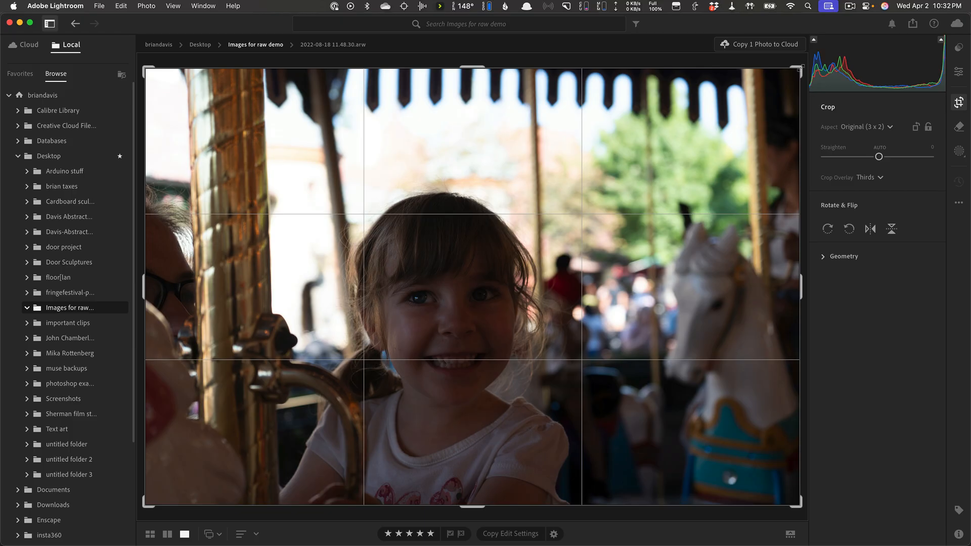
pyautogui.moveTo(800, 73); pyautogui.dragTo(703, 103)
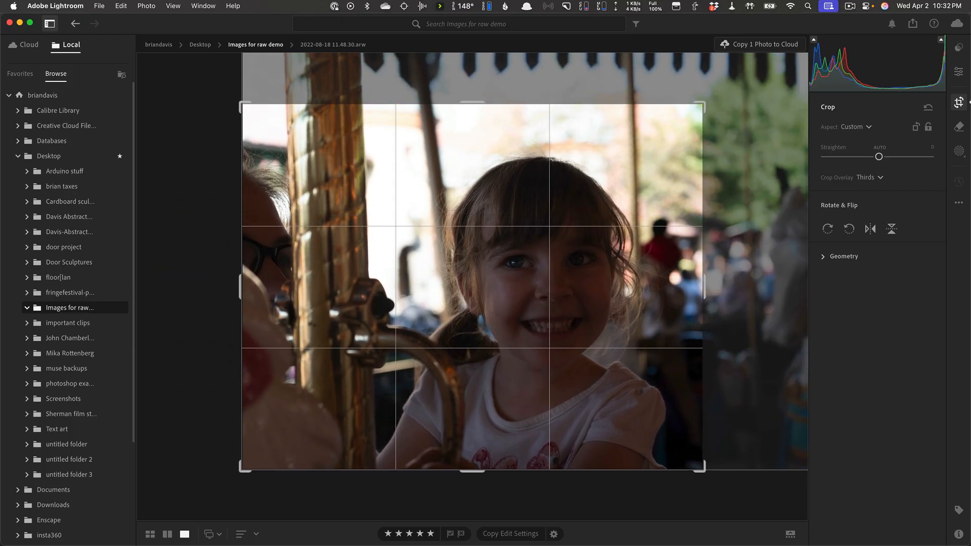
pyautogui.moveTo(237, 103); pyautogui.dragTo(237, 64)
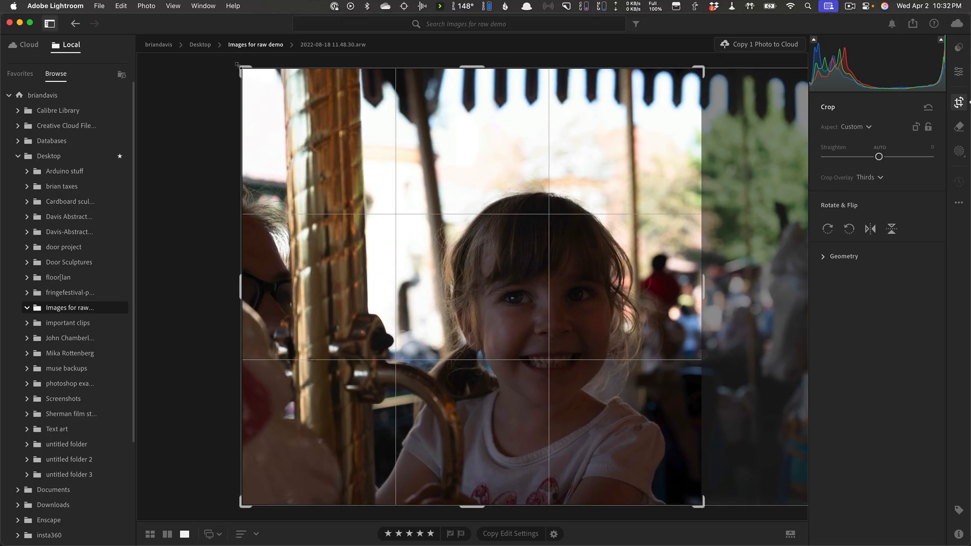
pyautogui.moveTo(703, 68); pyautogui.dragTo(804, 68)
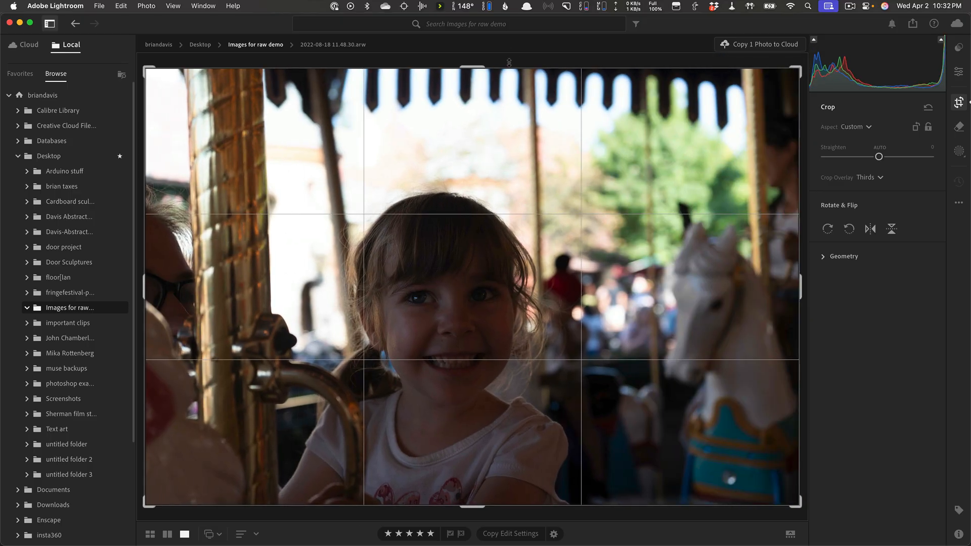
# Step: Try trimming the photo's top edge and resizing a 16 x 9 crop, restoring the As Shot (3 x 2) aspect ratio
pyautogui.moveTo(469, 68); pyautogui.dragTo(466, 115)
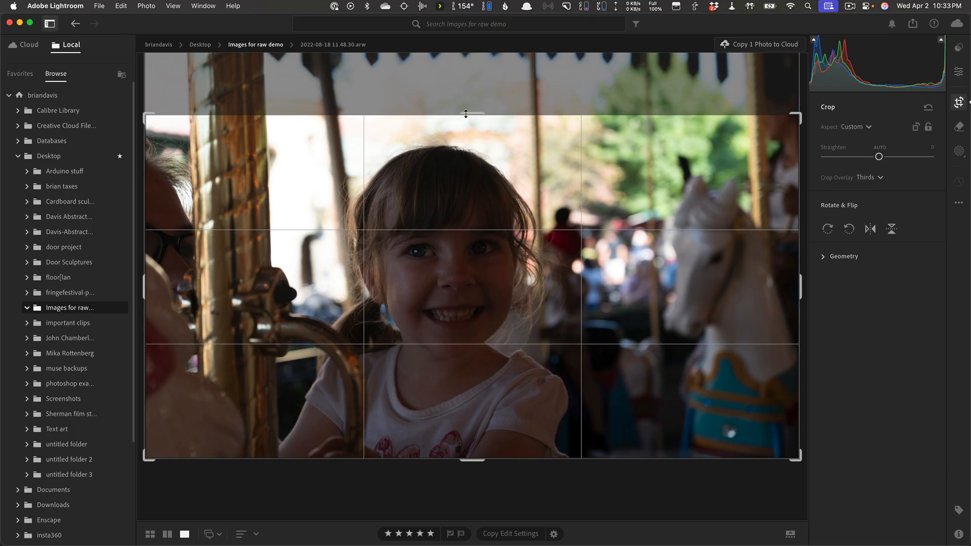
pyautogui.click(859, 128)
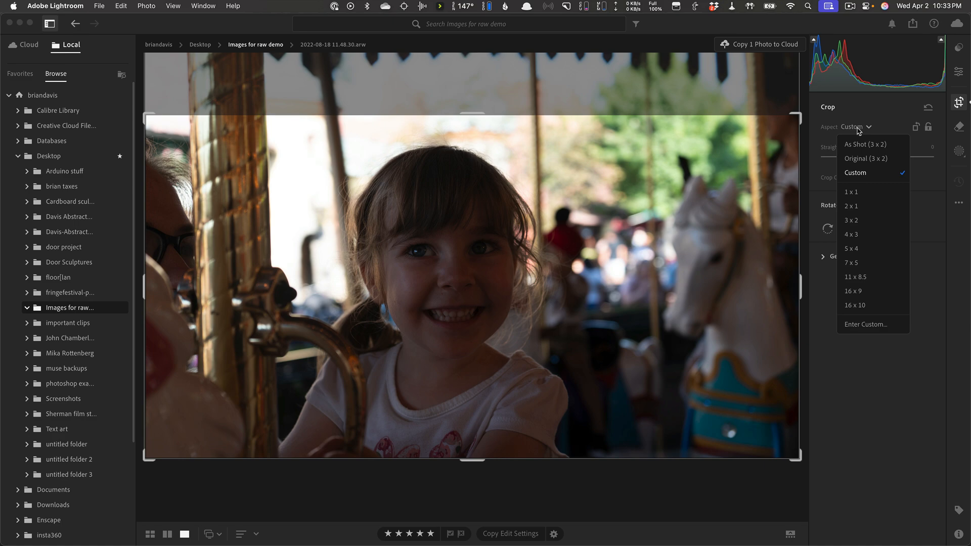
pyautogui.click(856, 292)
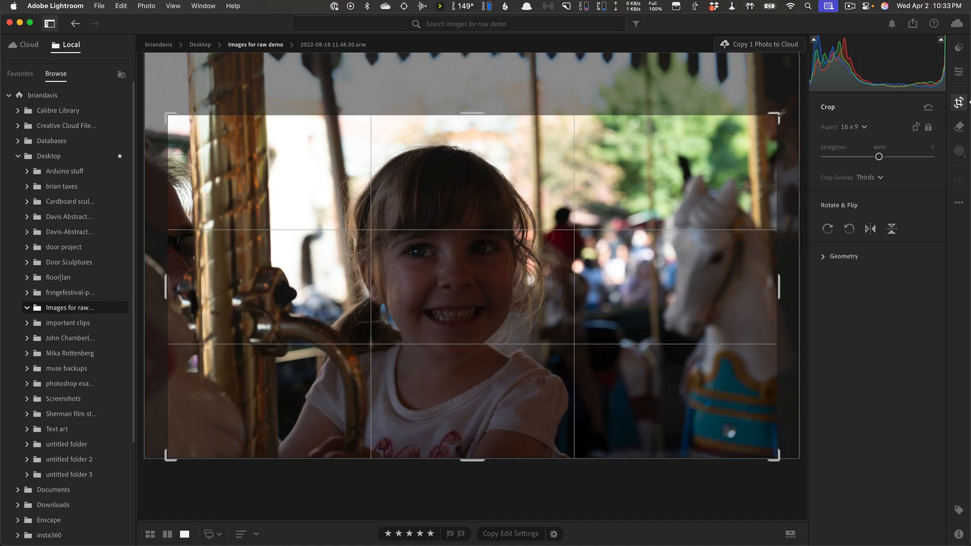
pyautogui.moveTo(782, 117); pyautogui.dragTo(709, 135)
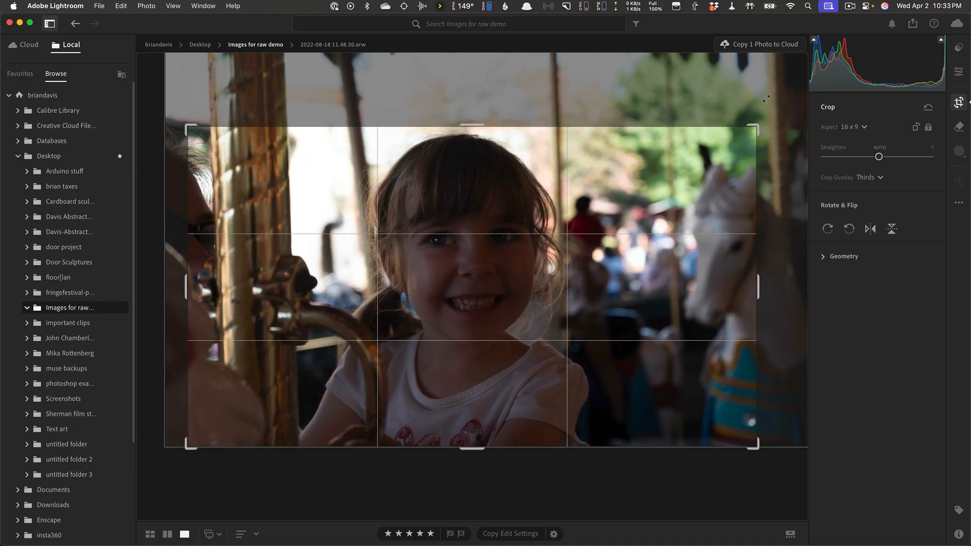
pyautogui.click(864, 129)
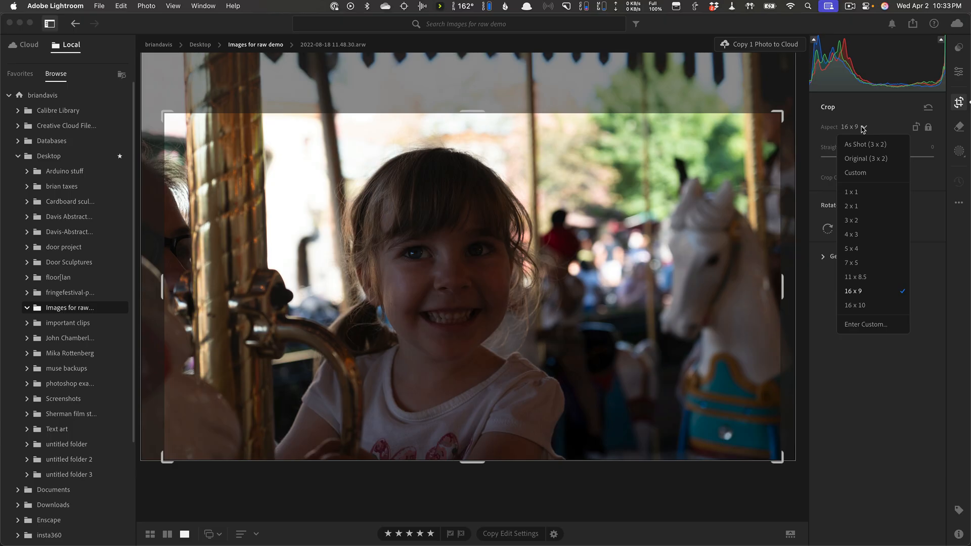
pyautogui.click(859, 145)
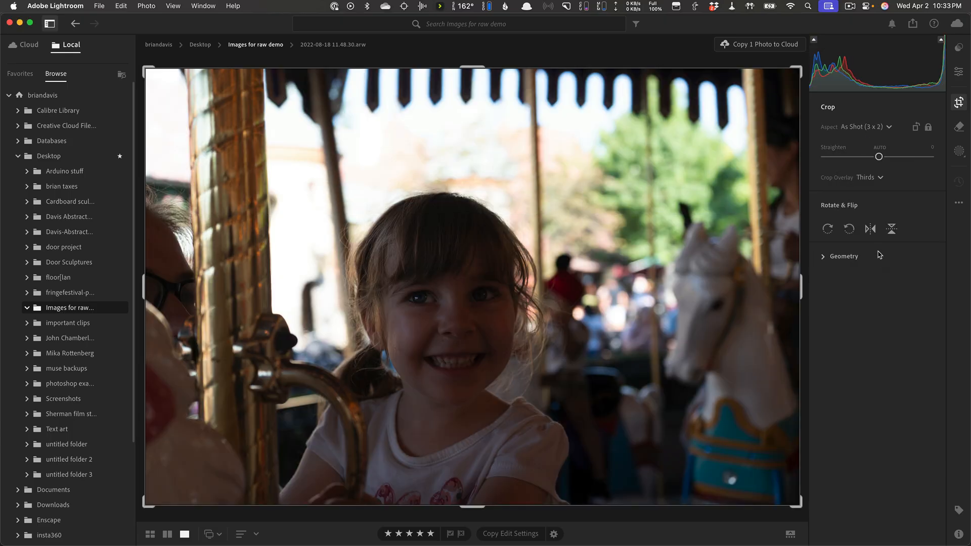
# Step: Rotate the cropped photo by about -0.05 and switch to the Remove tool
pyautogui.moveTo(886, 260)
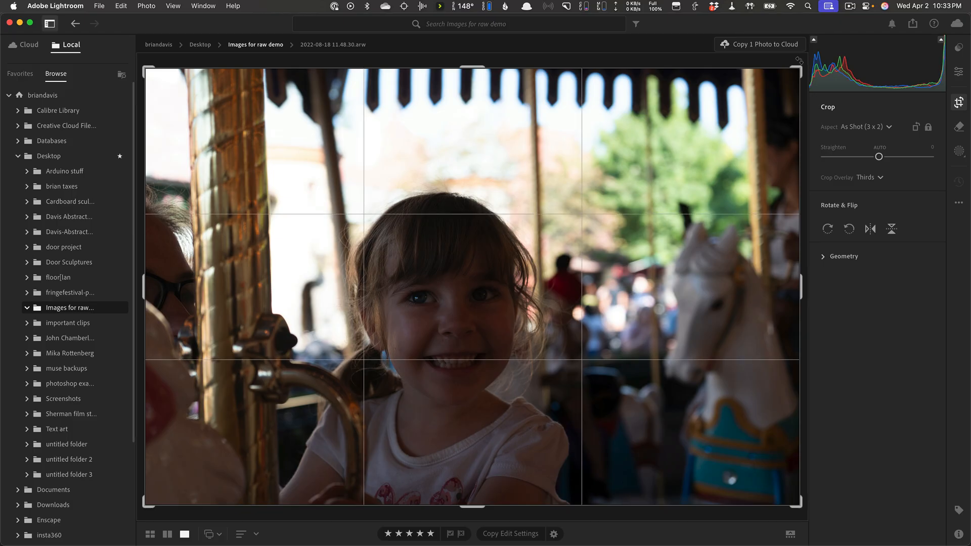
pyautogui.moveTo(799, 60)
pyautogui.mouseDown()
pyautogui.moveTo(802, 76)
pyautogui.moveTo(800, 59)
pyautogui.mouseUp()
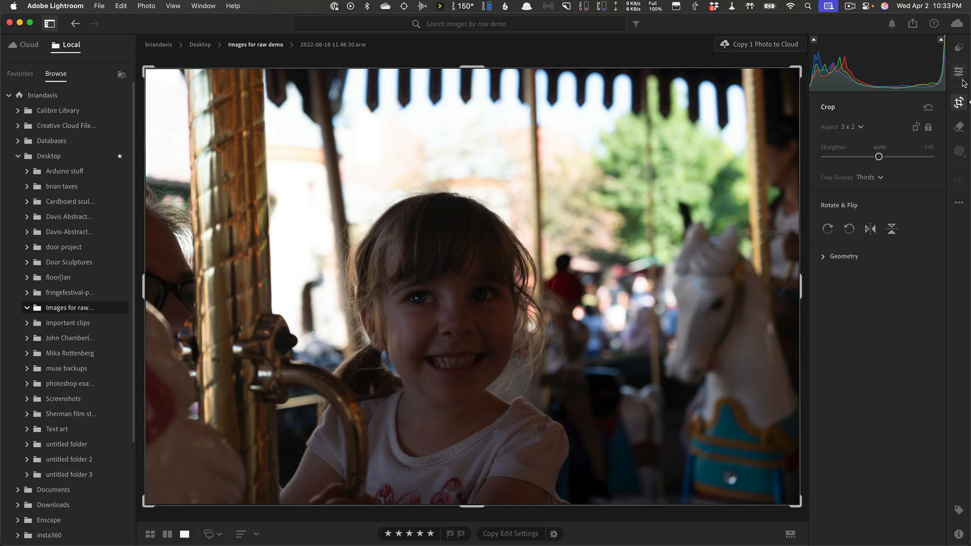
pyautogui.click(961, 127)
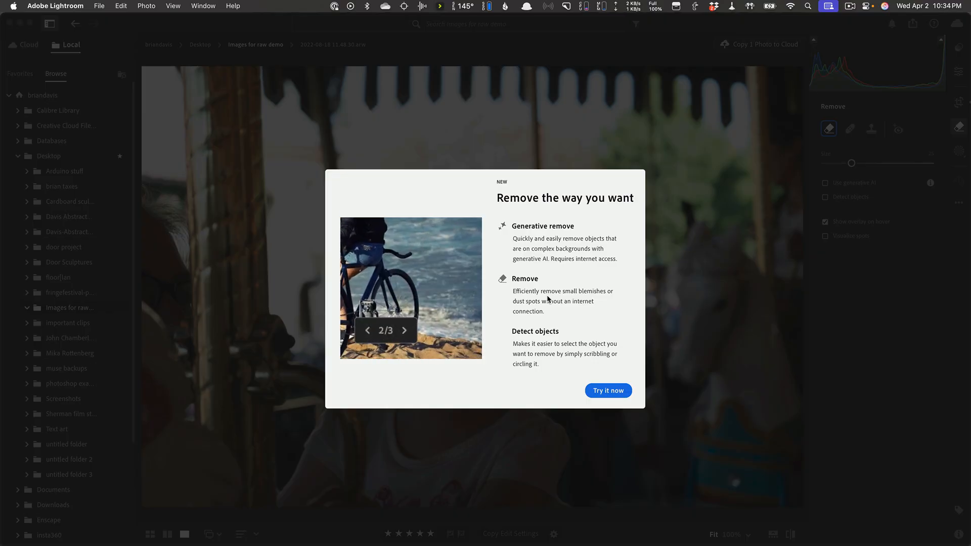
# Step: Accept the generative AI guidelines for the Remove tool, and look at the masking options before returning to the Edit controls
pyautogui.click(894, 243)
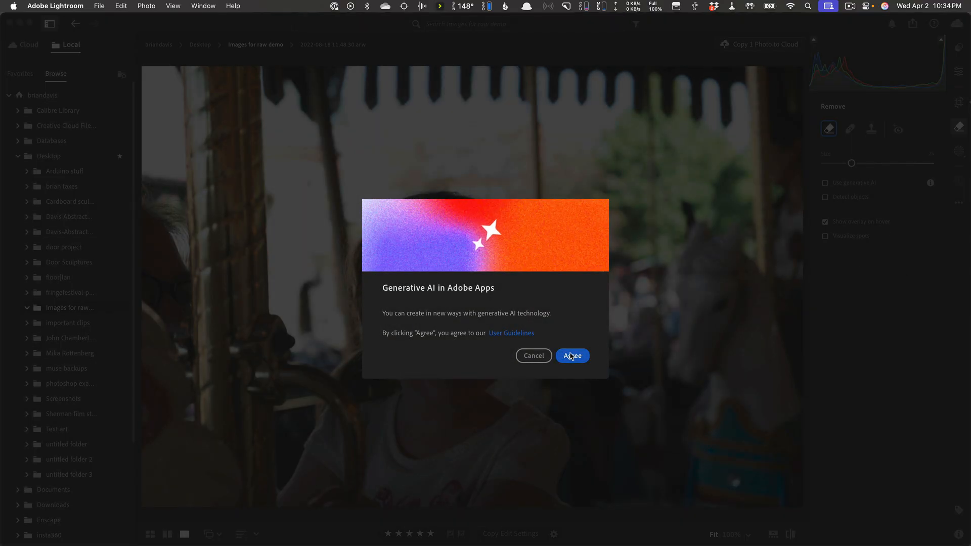
pyautogui.click(572, 357)
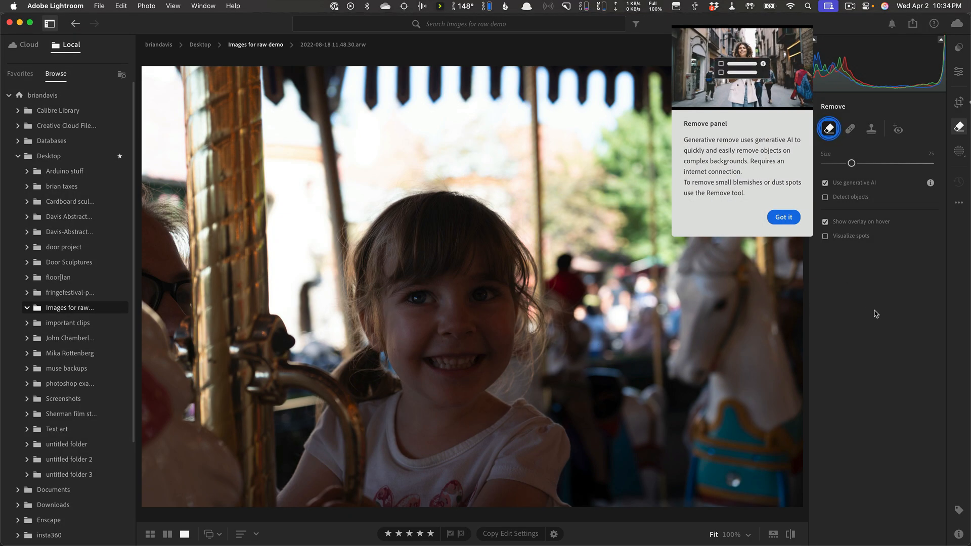
pyautogui.click(959, 152)
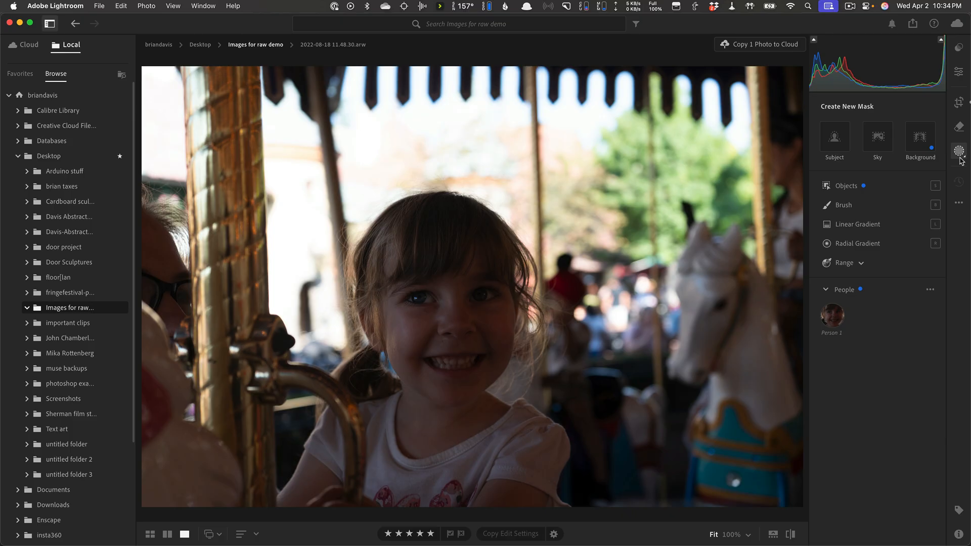
pyautogui.click(959, 72)
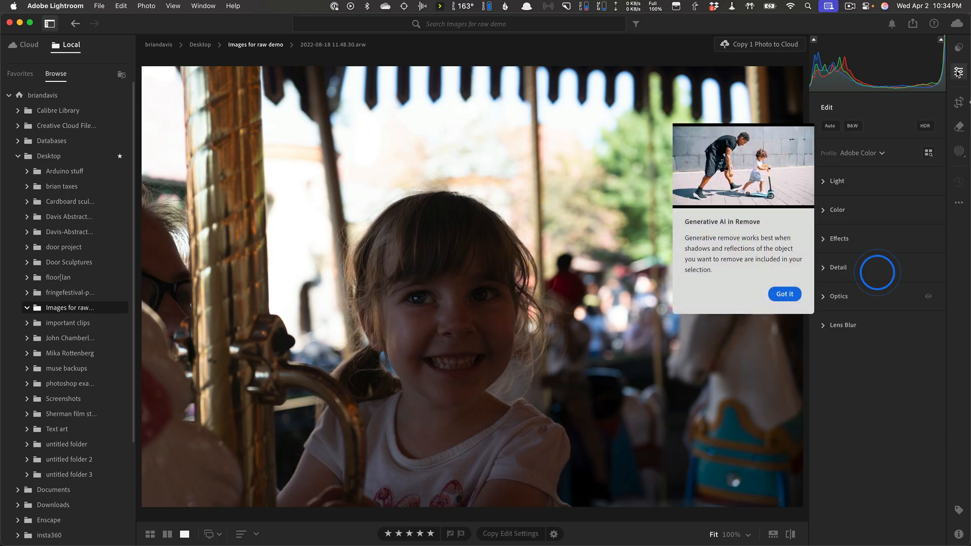
pyautogui.click(793, 297)
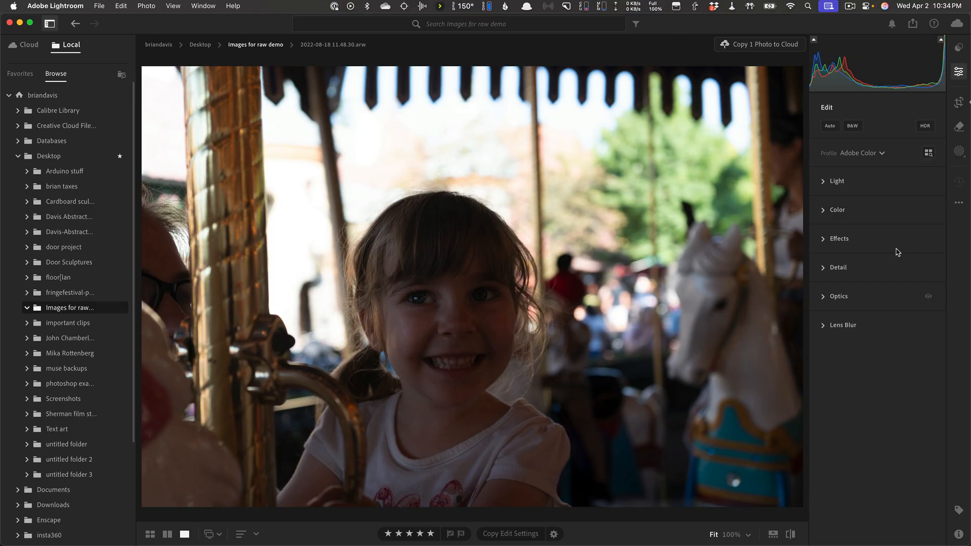
# Step: Show the filmstrip and compare the DNG and JPG versions of the 2024-08-06 20.13.42 sunset river photo
pyautogui.click(773, 534)
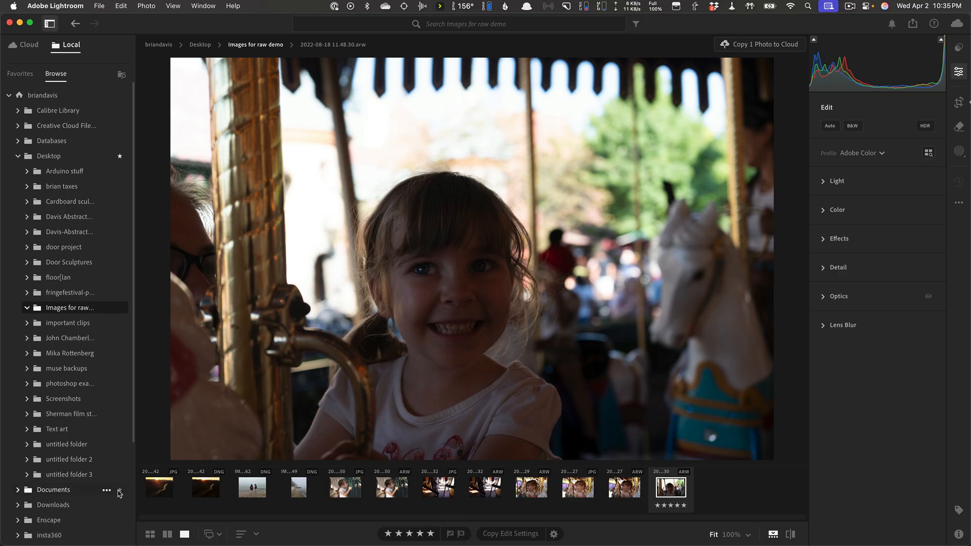
pyautogui.click(205, 492)
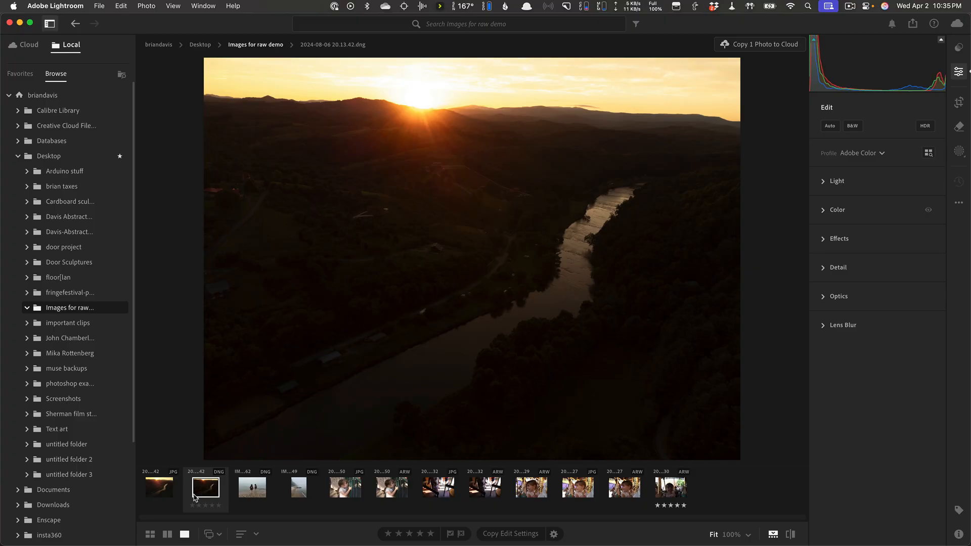
pyautogui.click(159, 488)
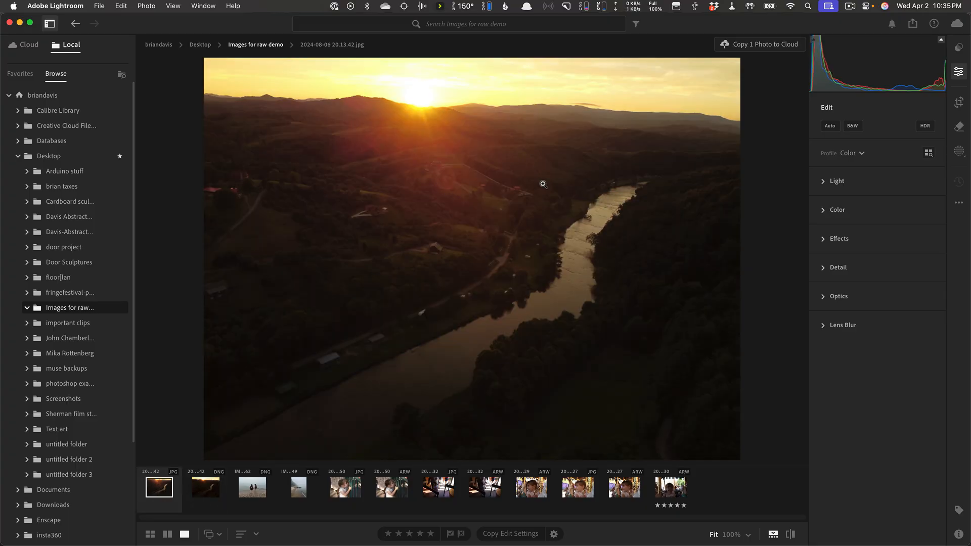
pyautogui.click(212, 494)
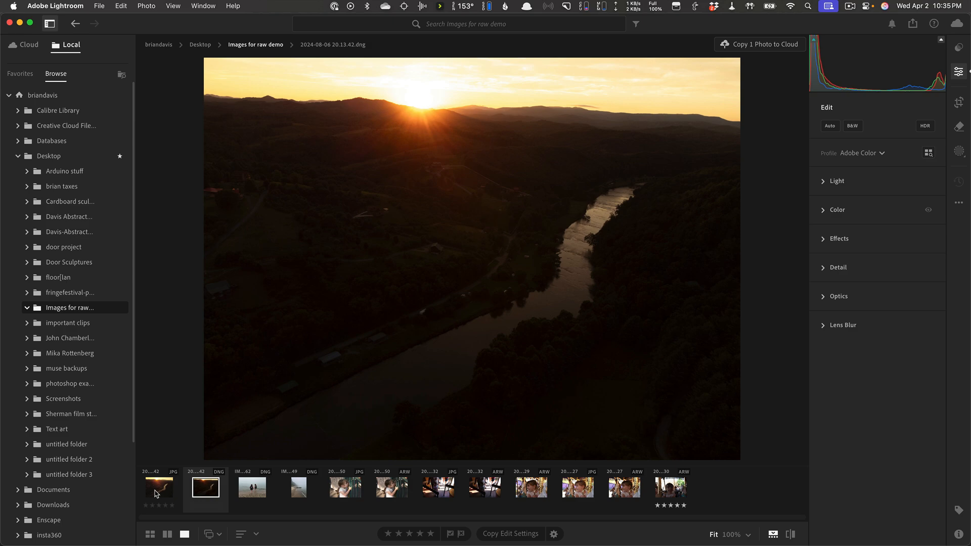
pyautogui.click(155, 494)
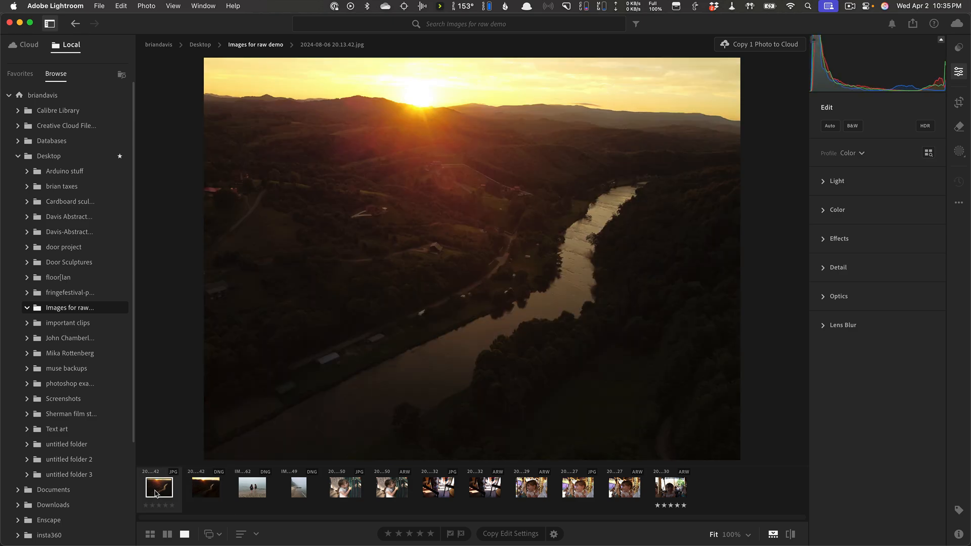
pyautogui.click(198, 491)
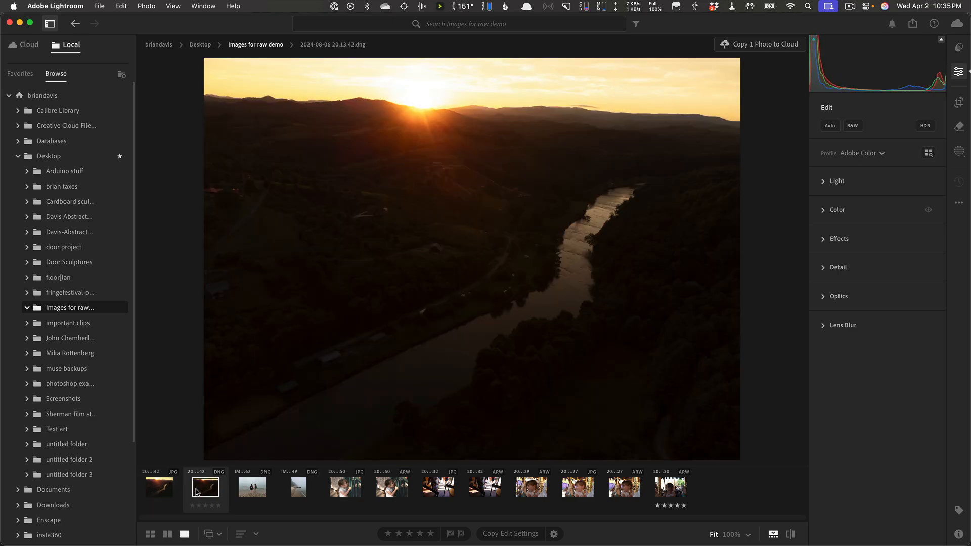
pyautogui.click(168, 489)
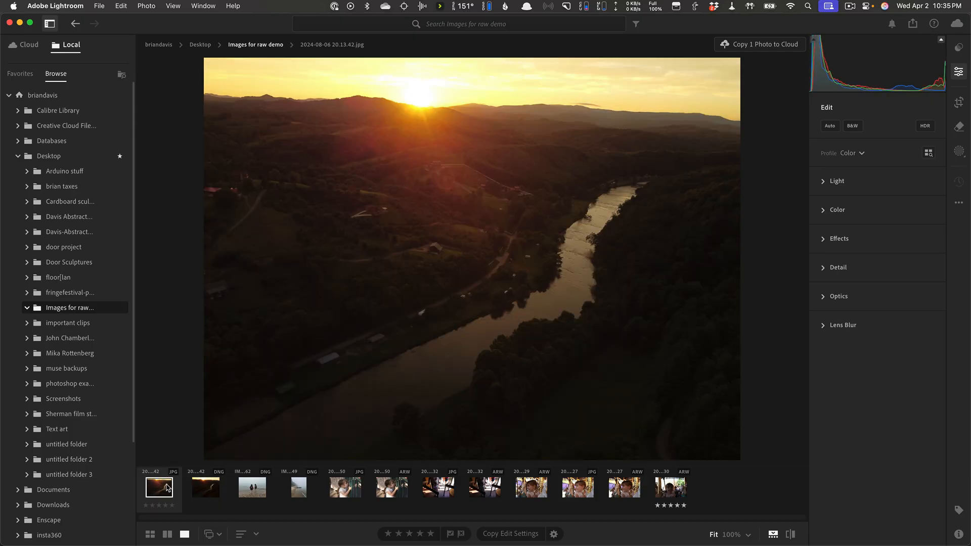
# Step: Switch to Finder, compare the file sizes of 2024-08-06 20.13.42.dng and 2024-08-06 20.13.42.jpg, and return to Lightroom
pyautogui.moveTo(142, 544)
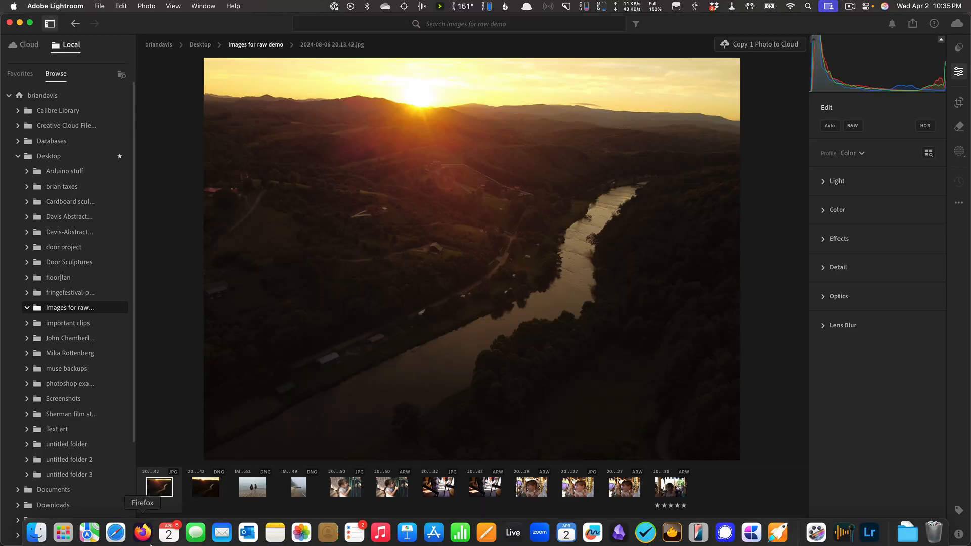
pyautogui.click(30, 531)
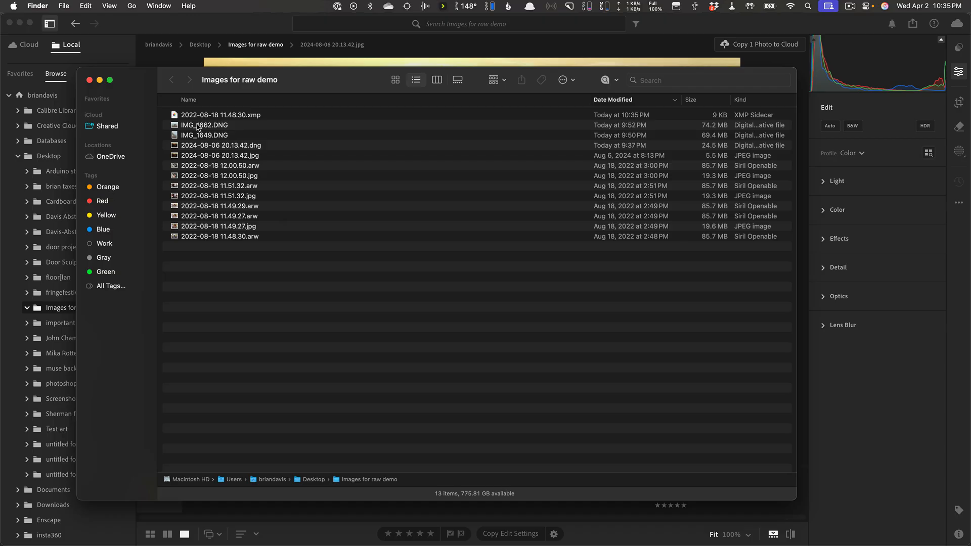
pyautogui.click(206, 145)
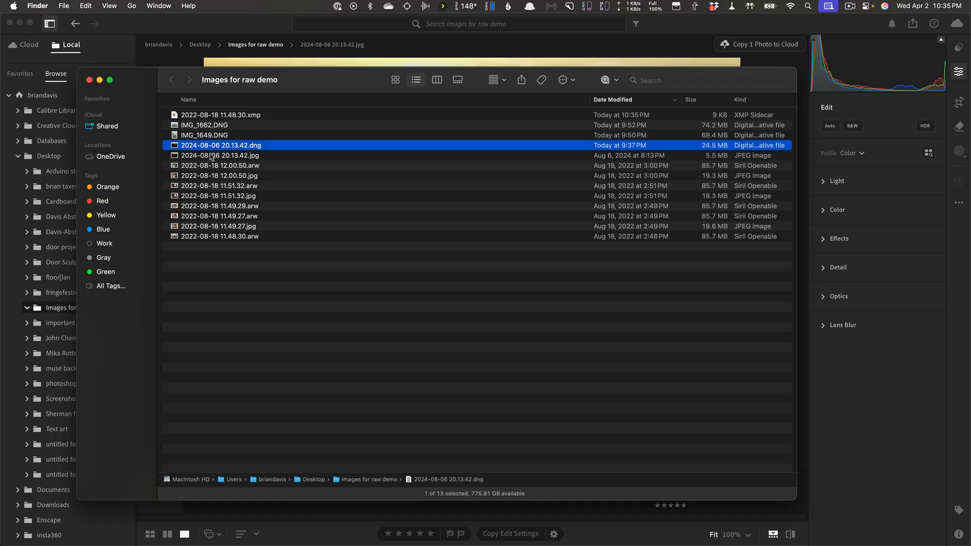
pyautogui.click(238, 157)
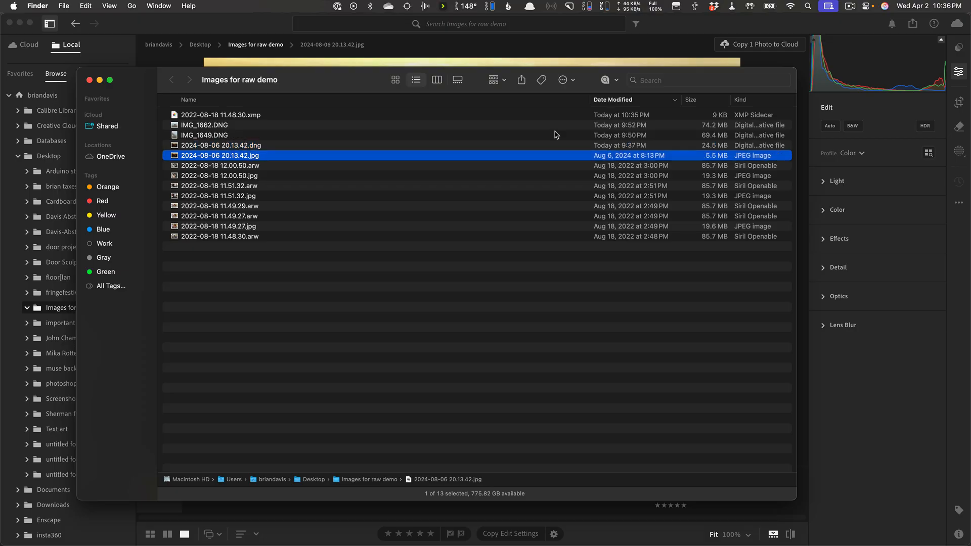
pyautogui.click(698, 147)
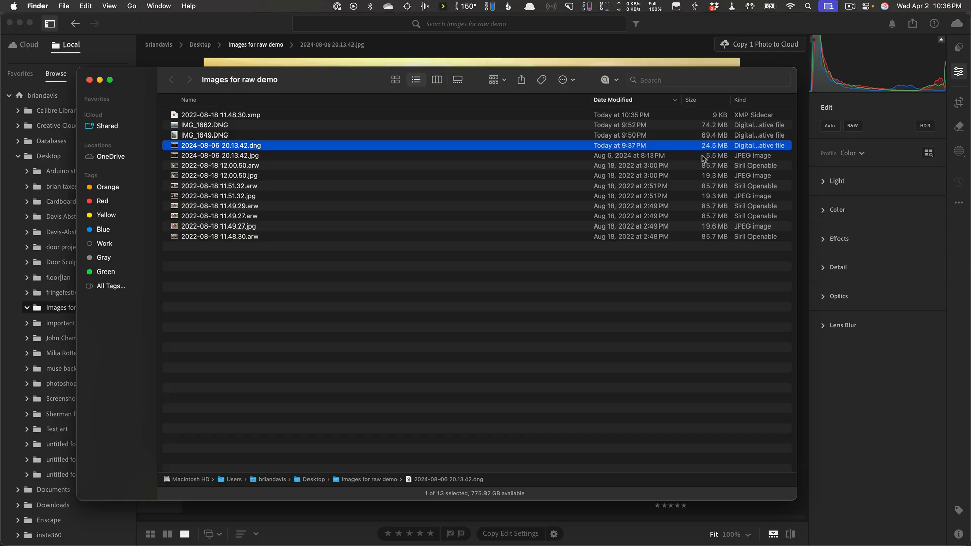
pyautogui.click(728, 157)
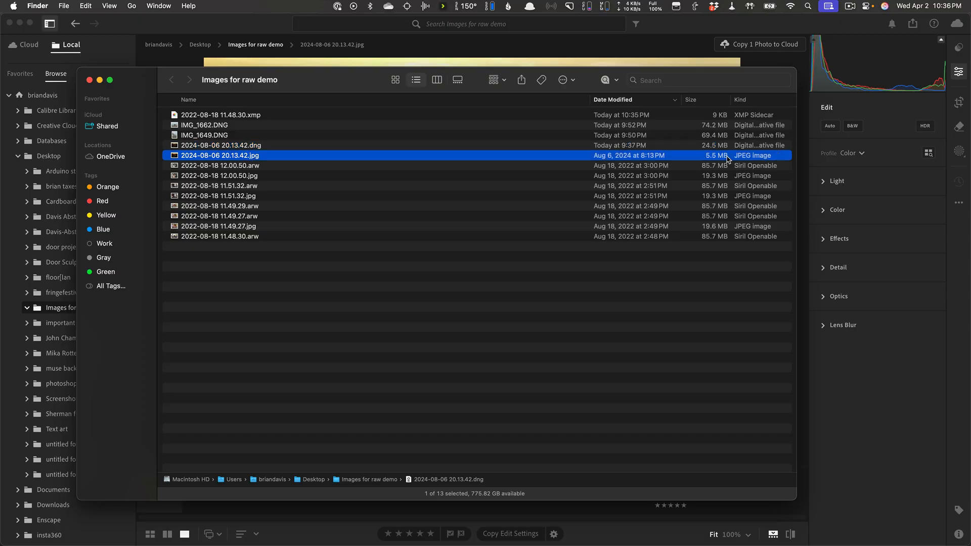
pyautogui.click(699, 147)
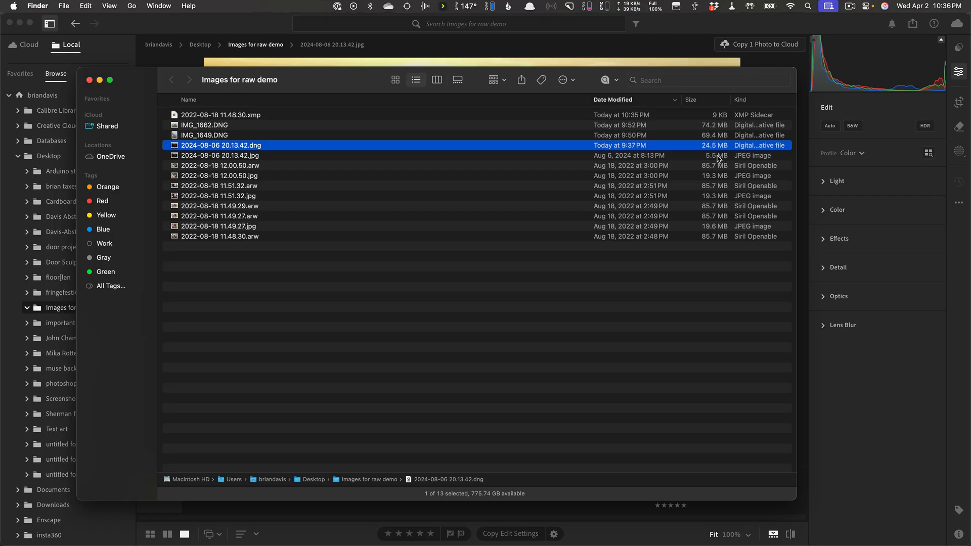
pyautogui.click(699, 29)
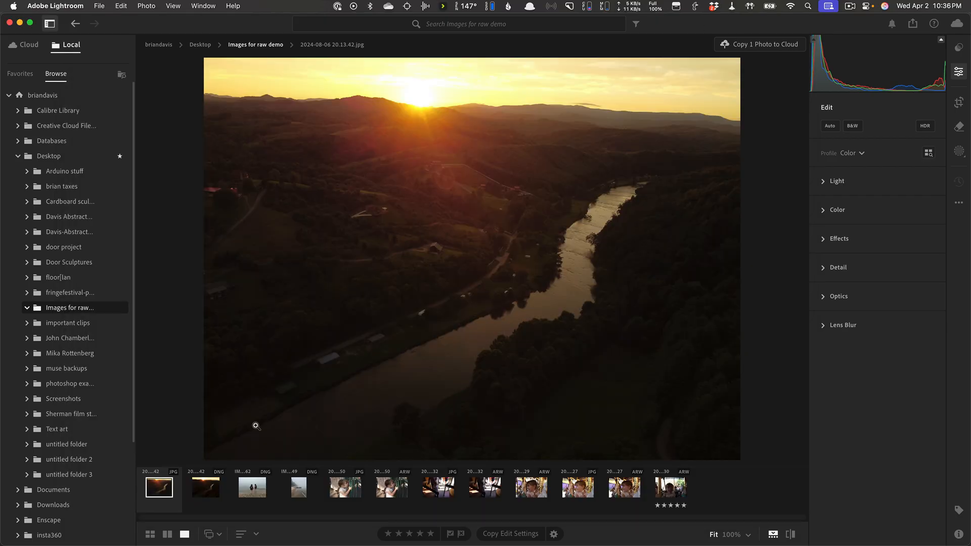
# Step: View the sunset DNG and alternate between the beach photos IMG_1662.DNG and IMG_1649.DNG, ending on IMG_1662.DNG
pyautogui.click(201, 503)
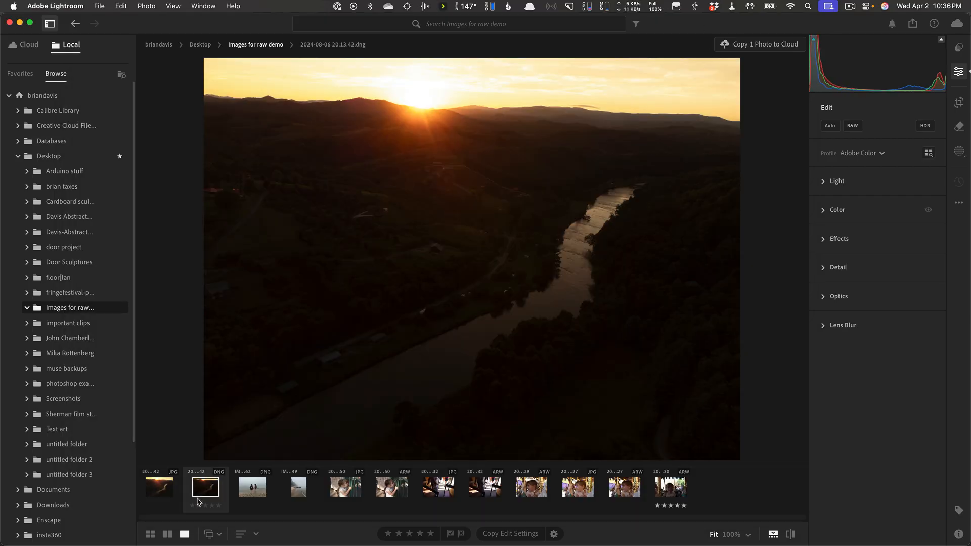
pyautogui.click(255, 491)
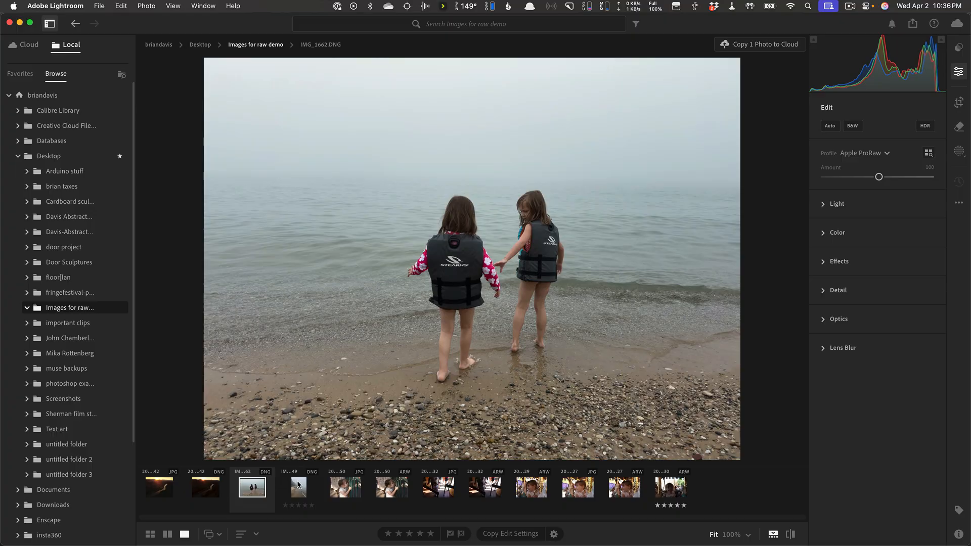
pyautogui.click(297, 485)
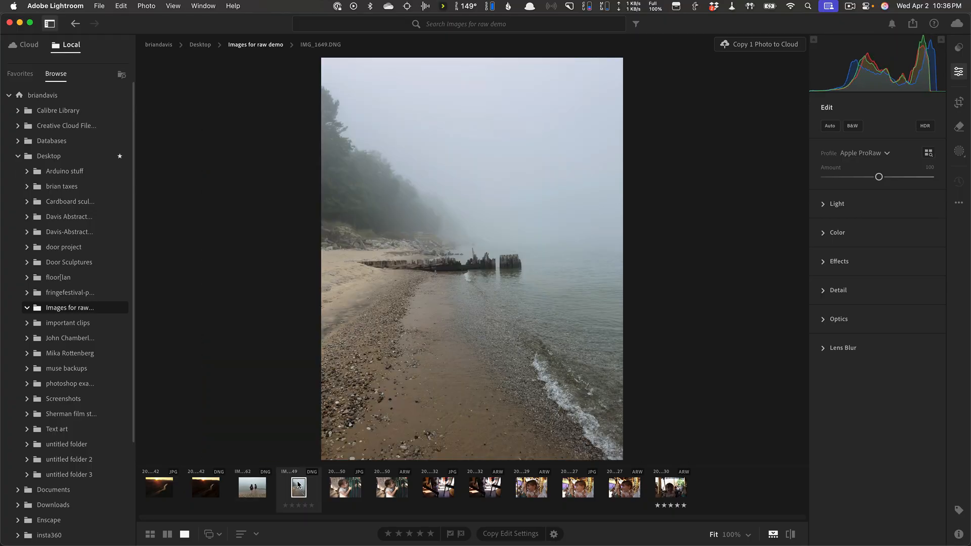
pyautogui.click(260, 490)
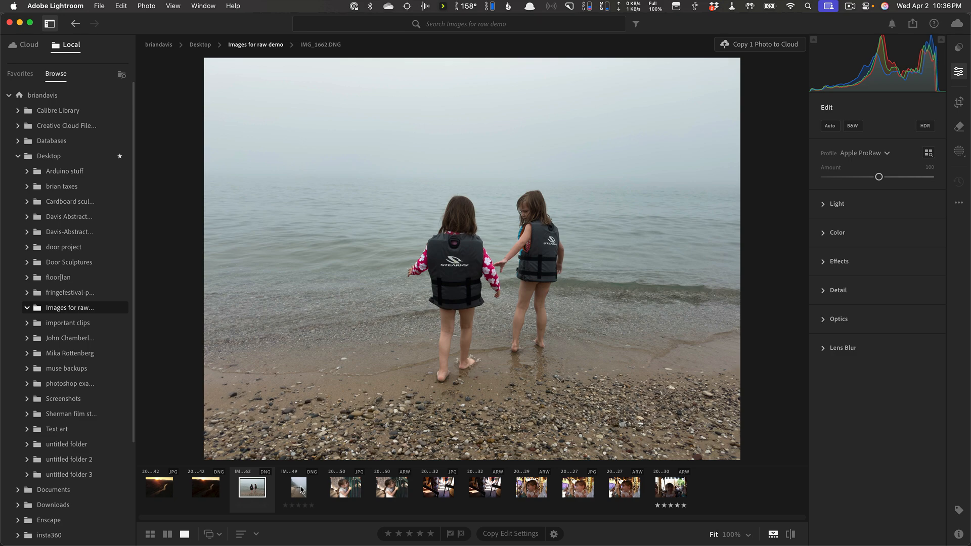
pyautogui.click(299, 488)
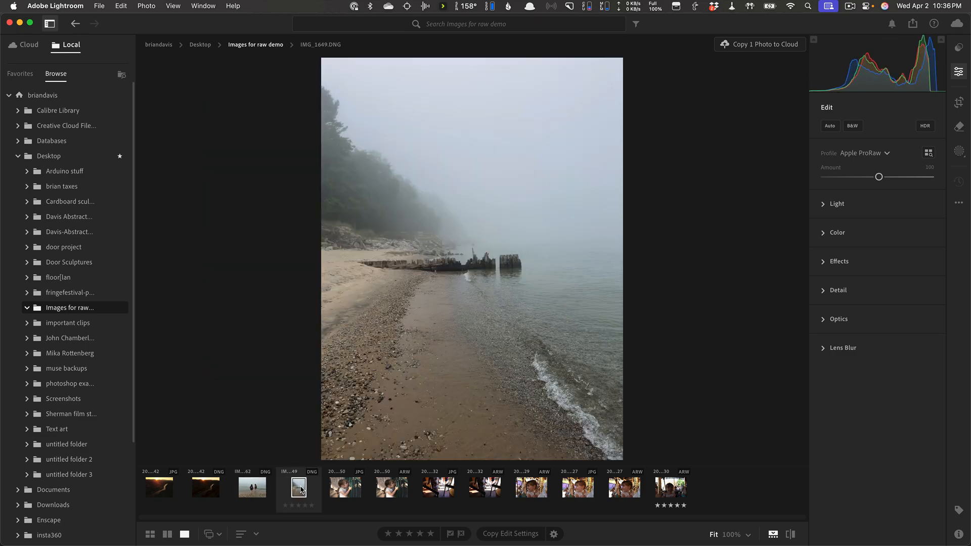
pyautogui.click(249, 491)
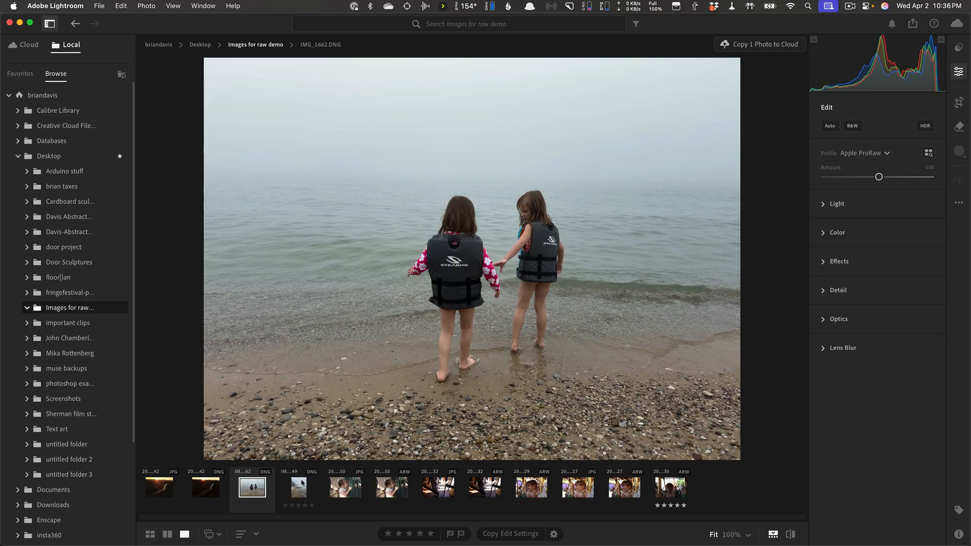
# Step: Inspect the pebbles in the foreground of IMG_1662.DNG at 100% and return to the fitted view
pyautogui.click(441, 411)
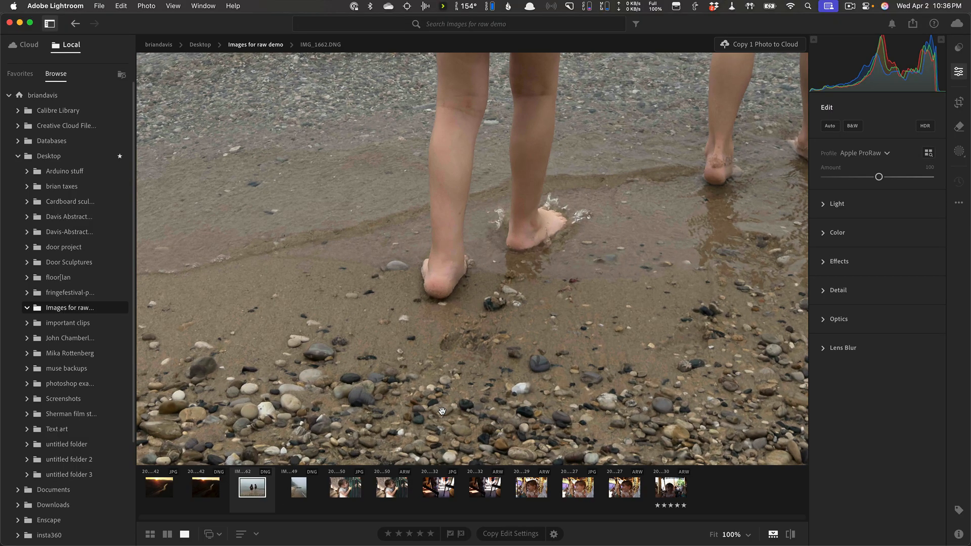
pyautogui.moveTo(442, 411); pyautogui.dragTo(416, 266)
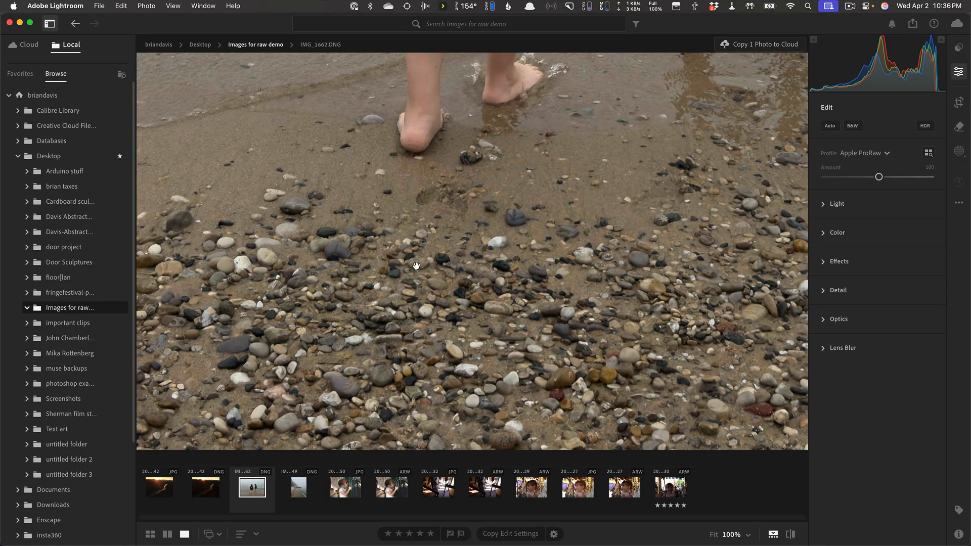
pyautogui.click(419, 305)
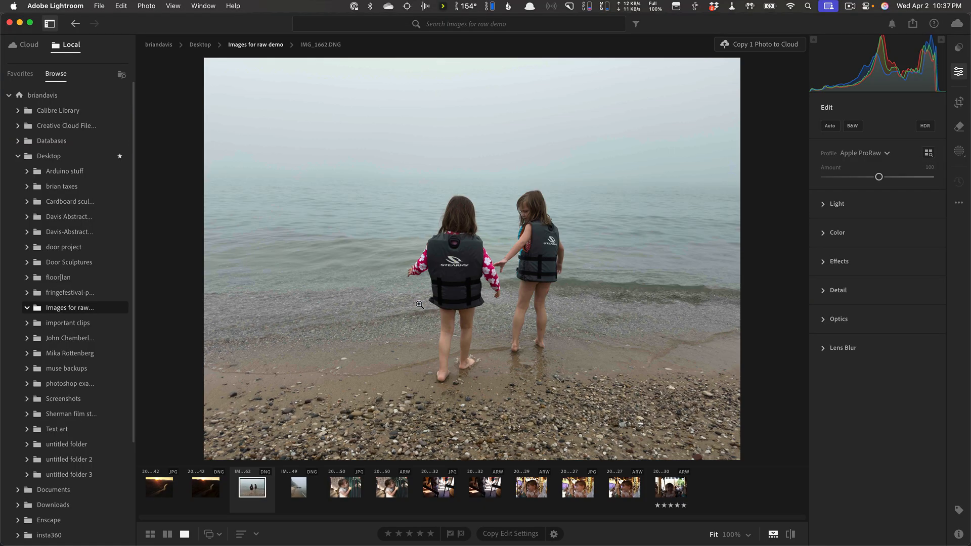
# Step: Compare the JPG and ARW versions of the 2022-08-18 12.00.50 photo, ending on the ARW file
pyautogui.click(349, 488)
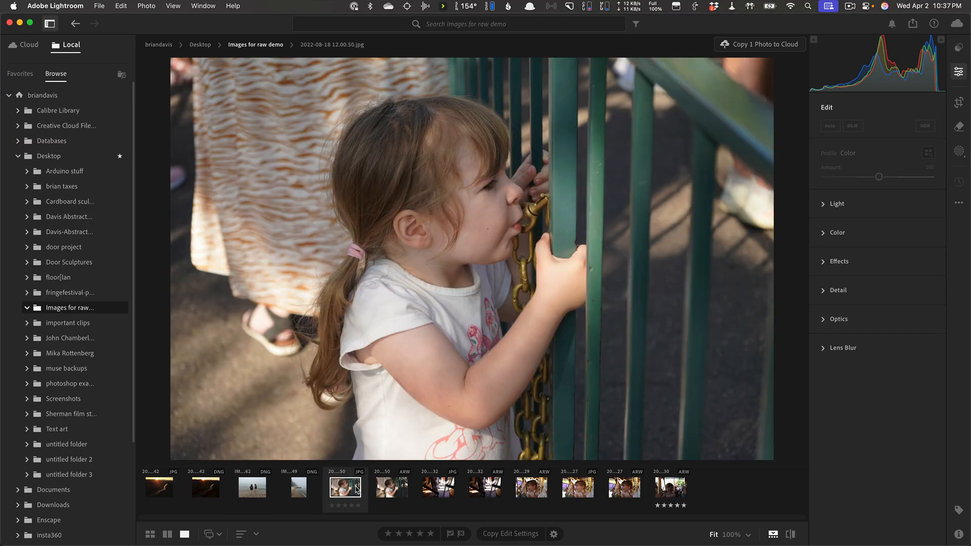
pyautogui.click(397, 488)
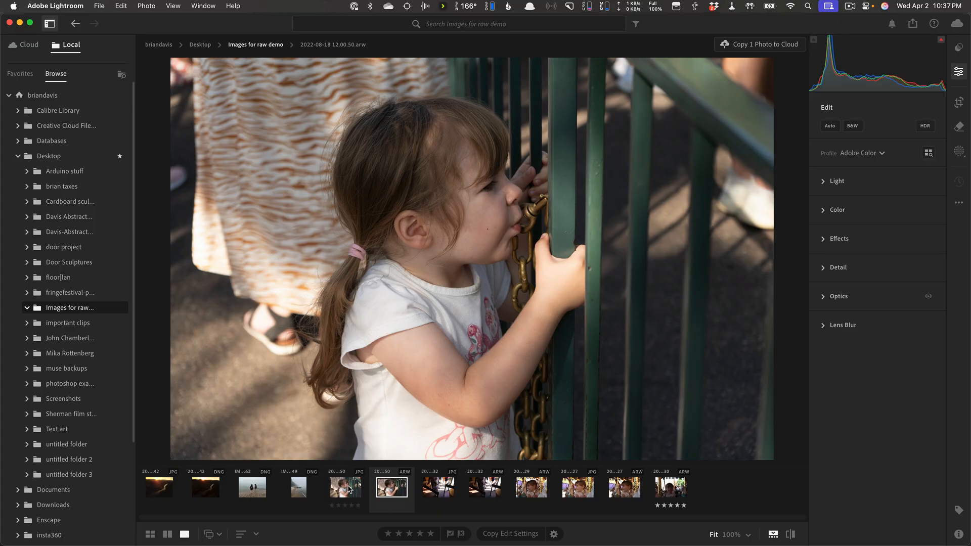
pyautogui.click(348, 489)
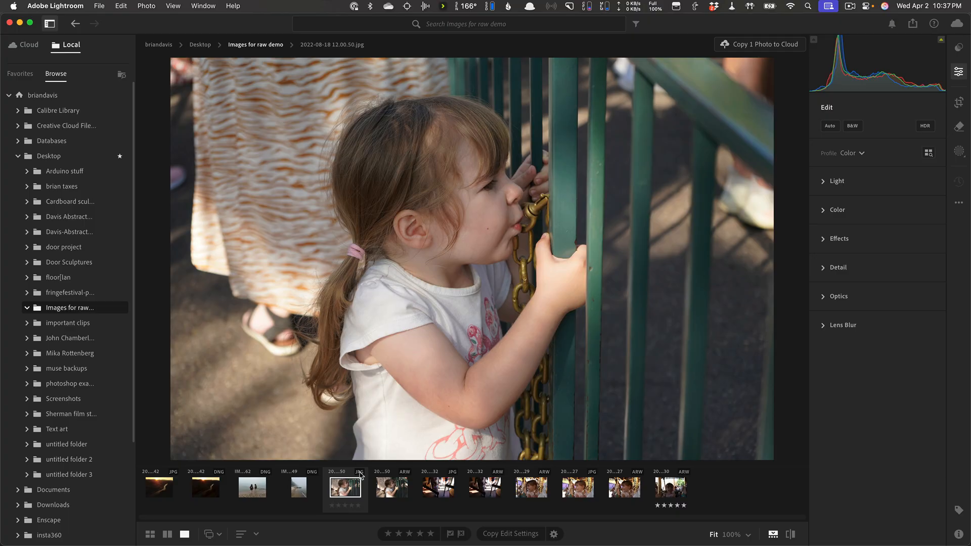
pyautogui.click(391, 480)
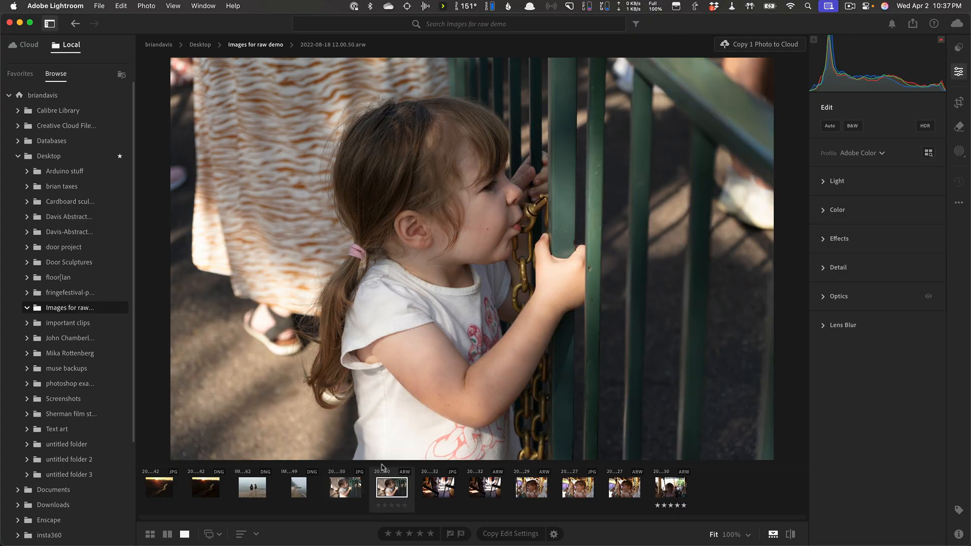
pyautogui.click(350, 488)
pyautogui.click(390, 488)
pyautogui.click(357, 488)
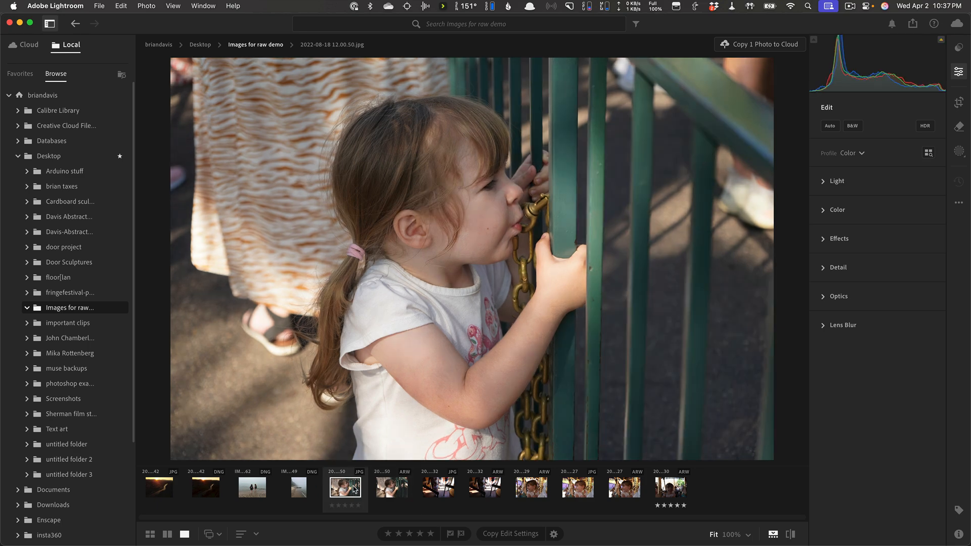
pyautogui.click(387, 488)
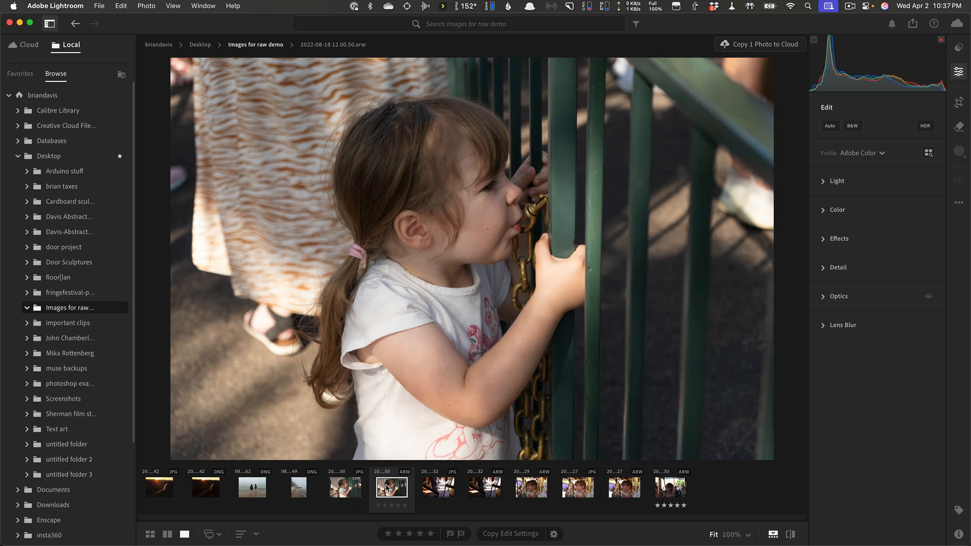
# Step: Alternate between the JPG and ARW versions of the 2022-08-18 12.00.50 photo, ending on the JPG
pyautogui.click(348, 490)
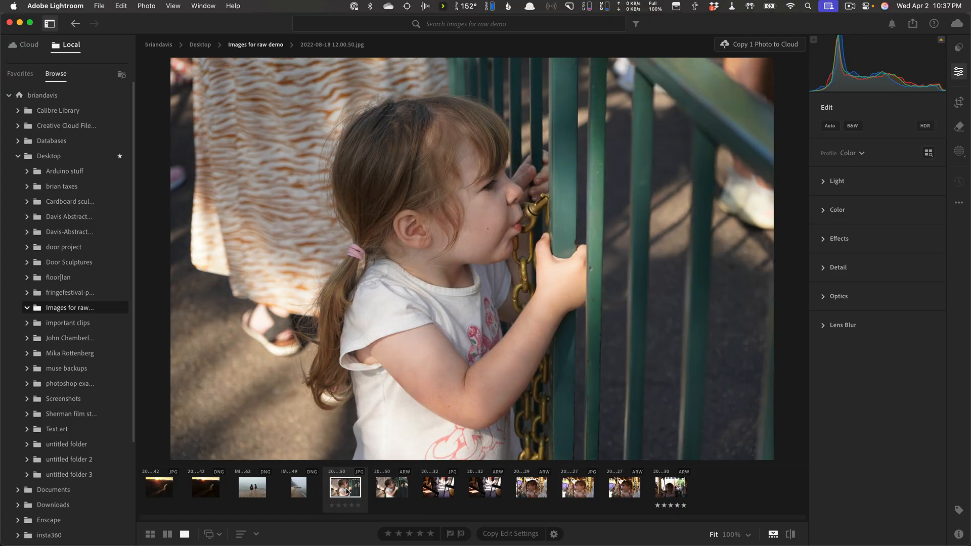
pyautogui.click(391, 489)
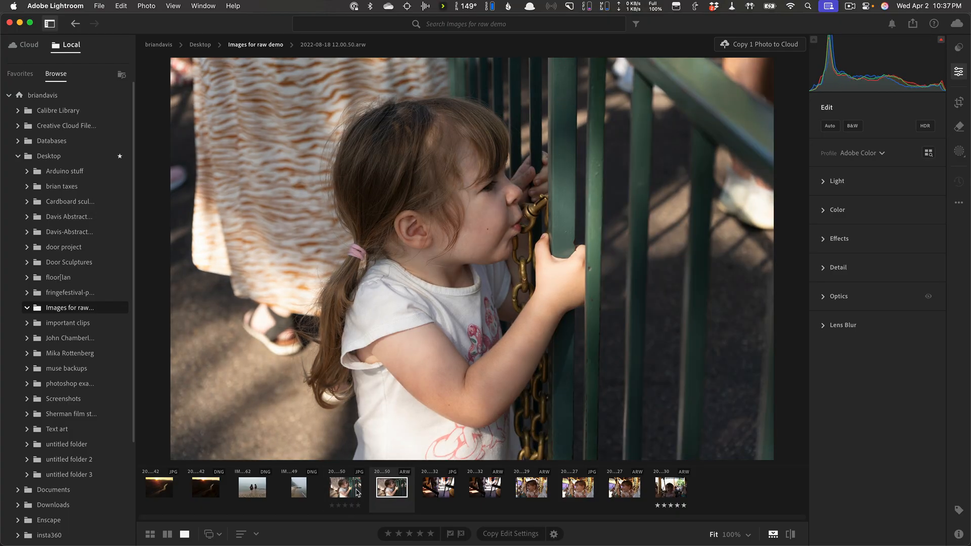
pyautogui.click(357, 490)
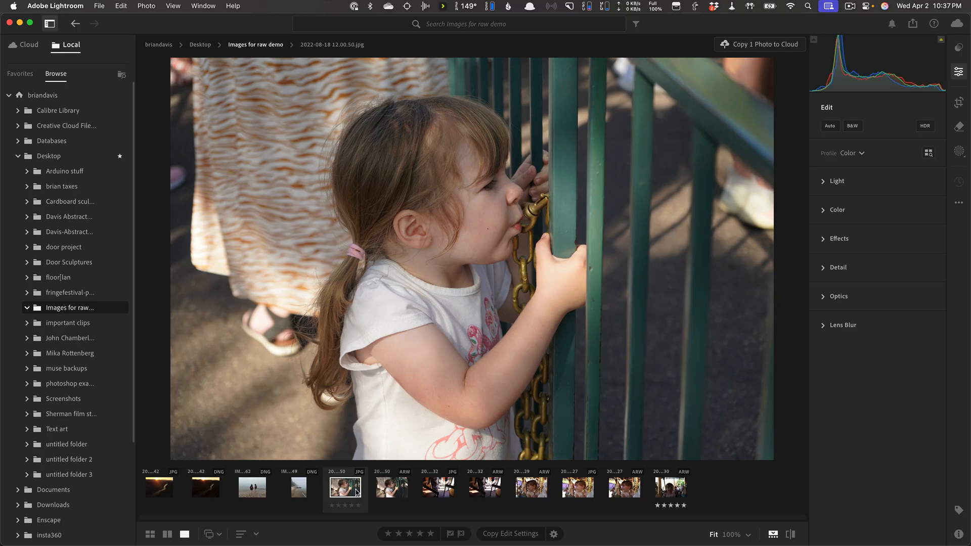
# Step: Compare the JPG and DNG versions of the 2024-08-06 20.13.42 sunset photo and open 2022-08-18 12.00.50.arw
pyautogui.click(208, 491)
pyautogui.click(155, 489)
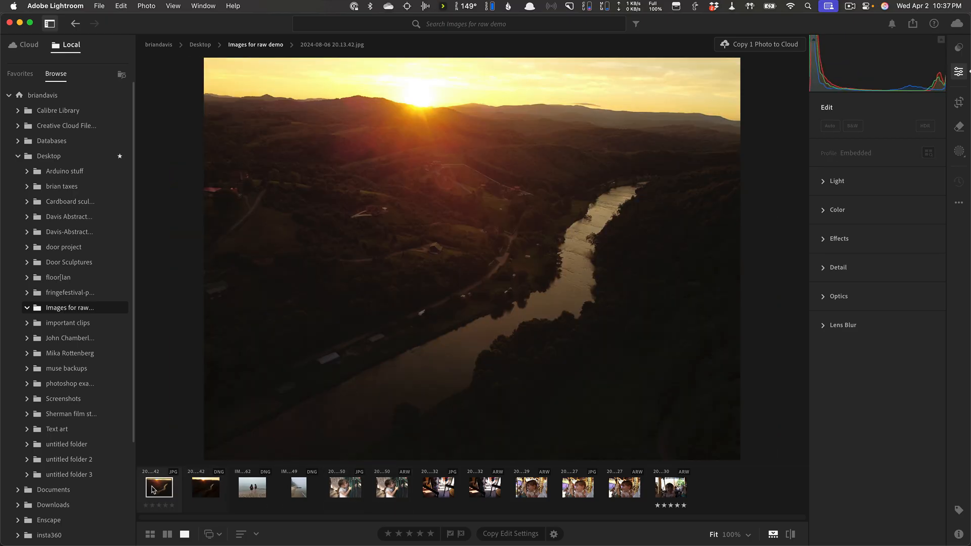
pyautogui.click(205, 490)
pyautogui.click(391, 490)
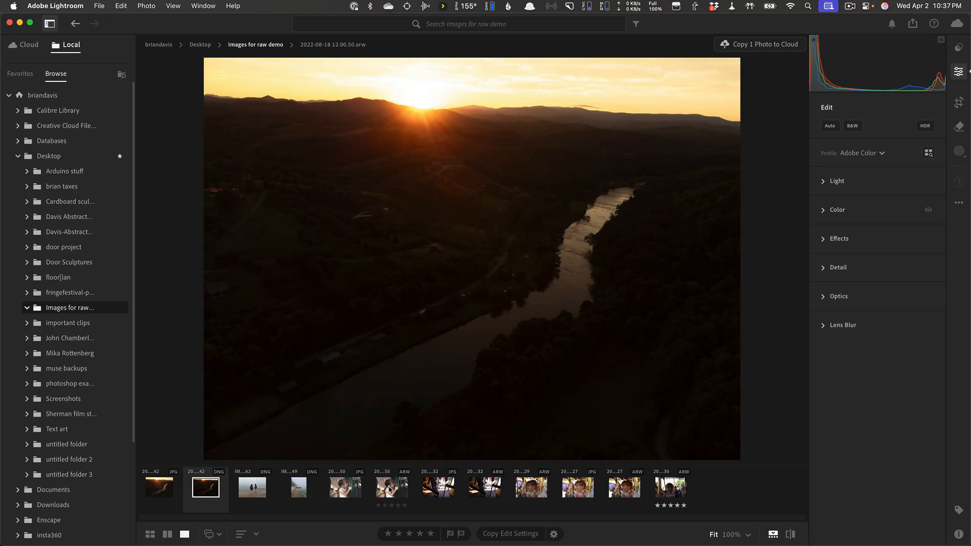
# Step: Compare the JPG and ARW versions of the 2022-08-18 11.51.32 photo, ending on the JPG
pyautogui.click(439, 486)
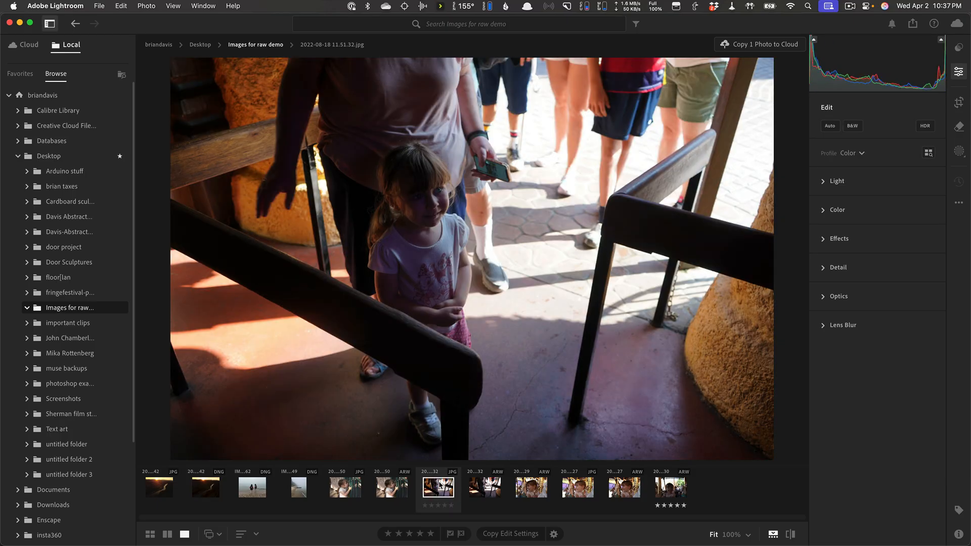
pyautogui.click(481, 488)
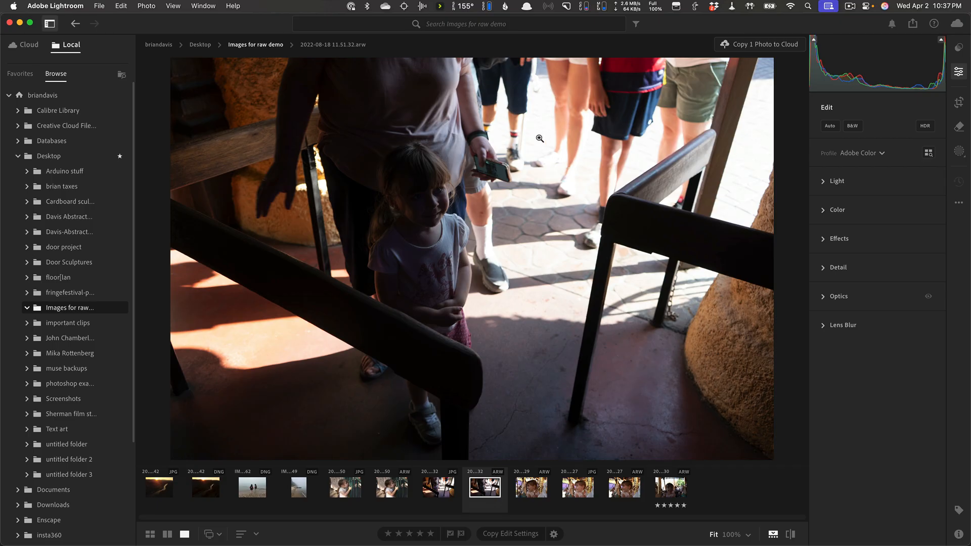
pyautogui.click(444, 492)
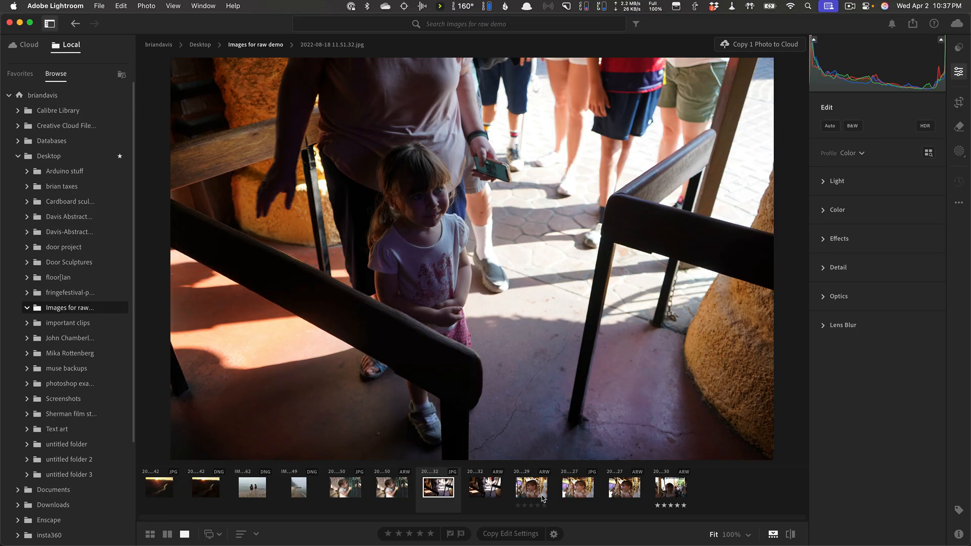
# Step: Compare the colors and tones of the ARW and JPG versions of the 2022-08-18 11.49.27 carousel photo, ending on the ARW
pyautogui.click(635, 484)
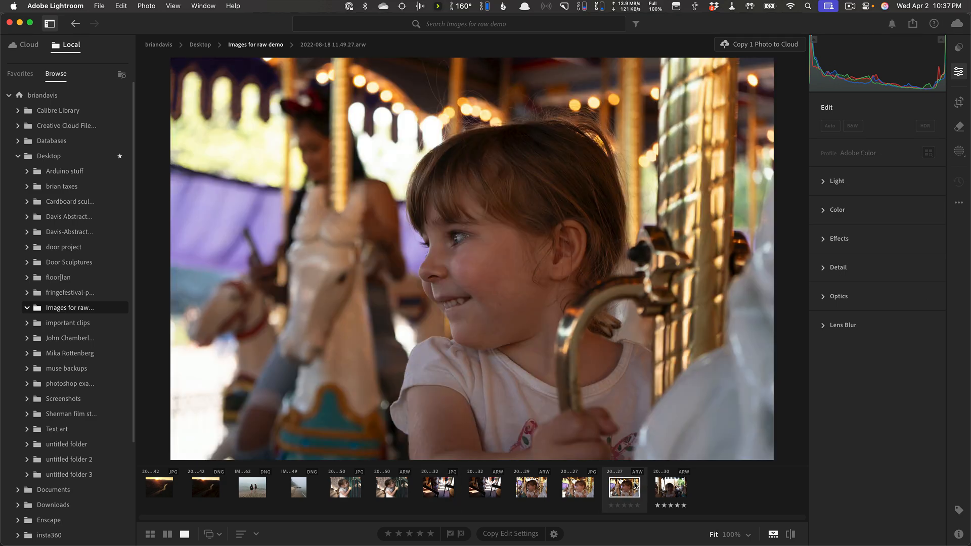
pyautogui.click(586, 484)
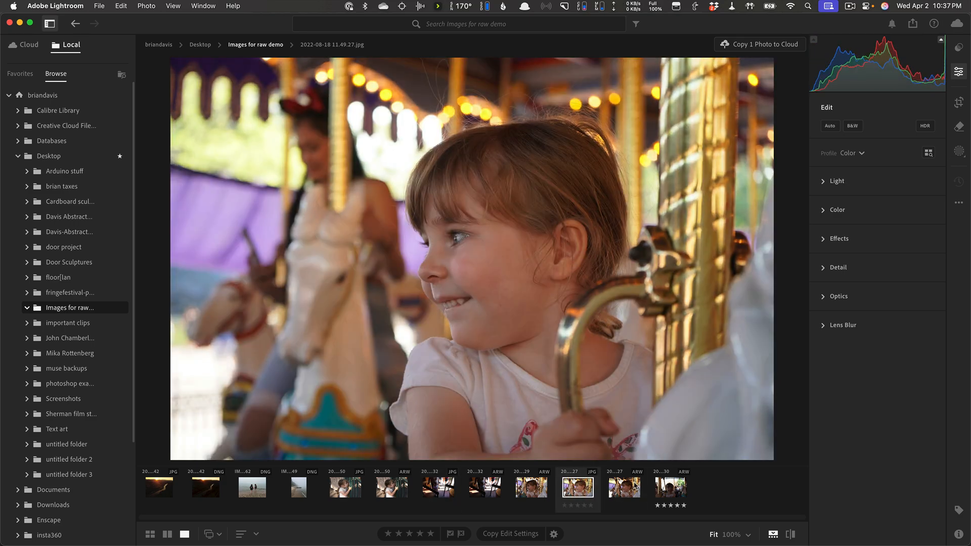
pyautogui.click(636, 486)
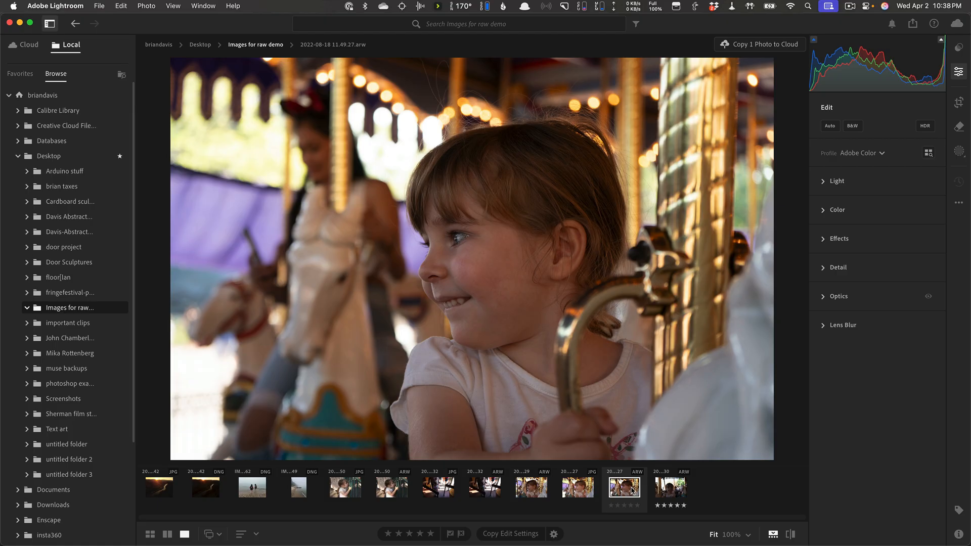
pyautogui.click(574, 494)
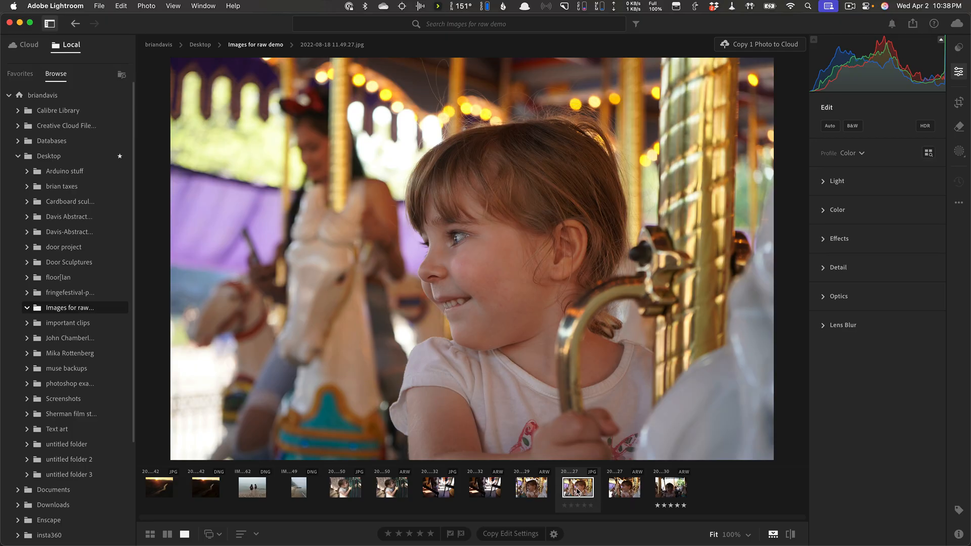
pyautogui.click(615, 491)
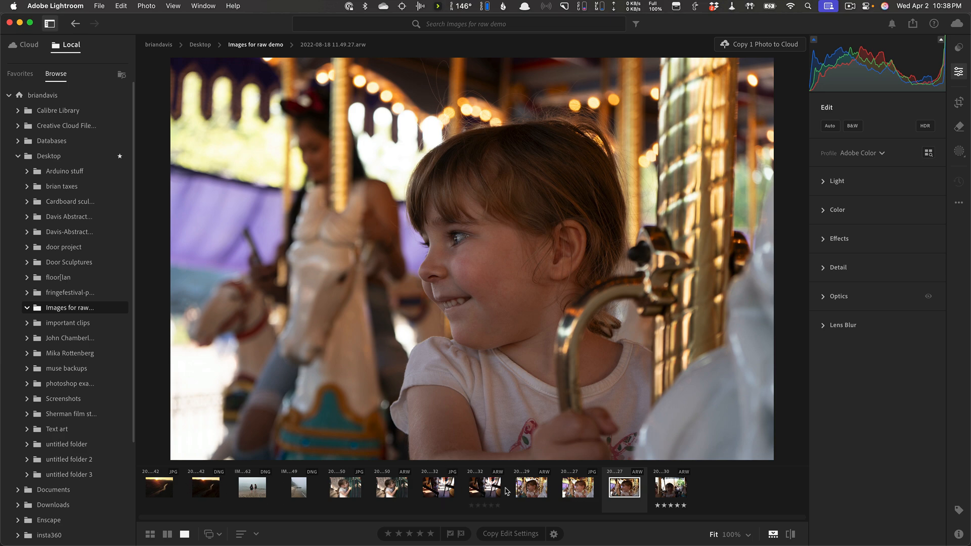
pyautogui.click(583, 489)
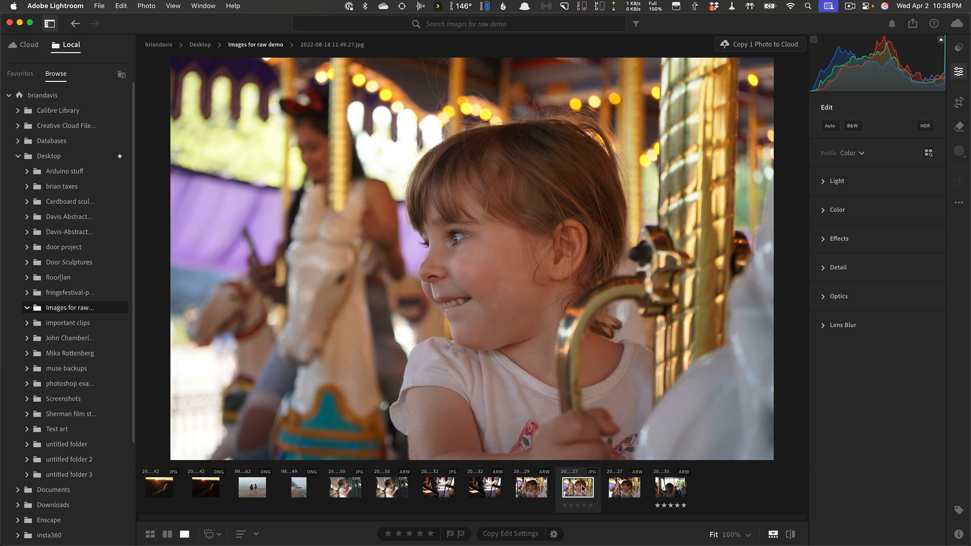
pyautogui.click(529, 493)
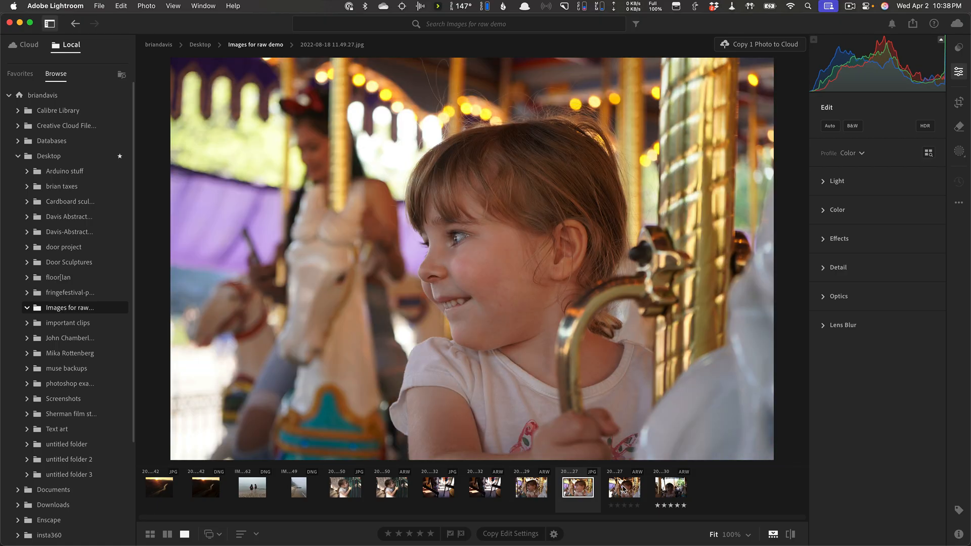
pyautogui.click(625, 489)
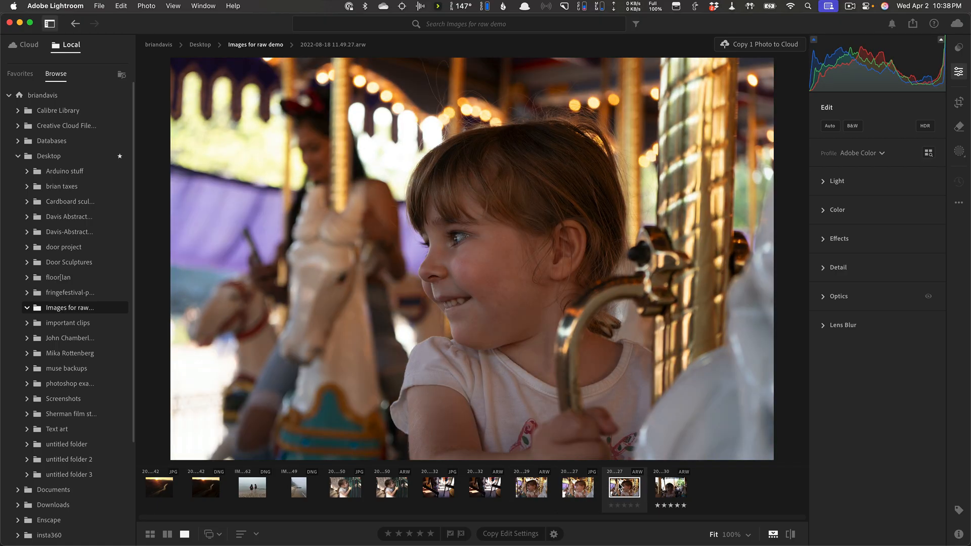
# Step: Open 2022-08-18 11.48.30.arw, inspect the girl's face at 100% and return to the fitted view
pyautogui.click(656, 489)
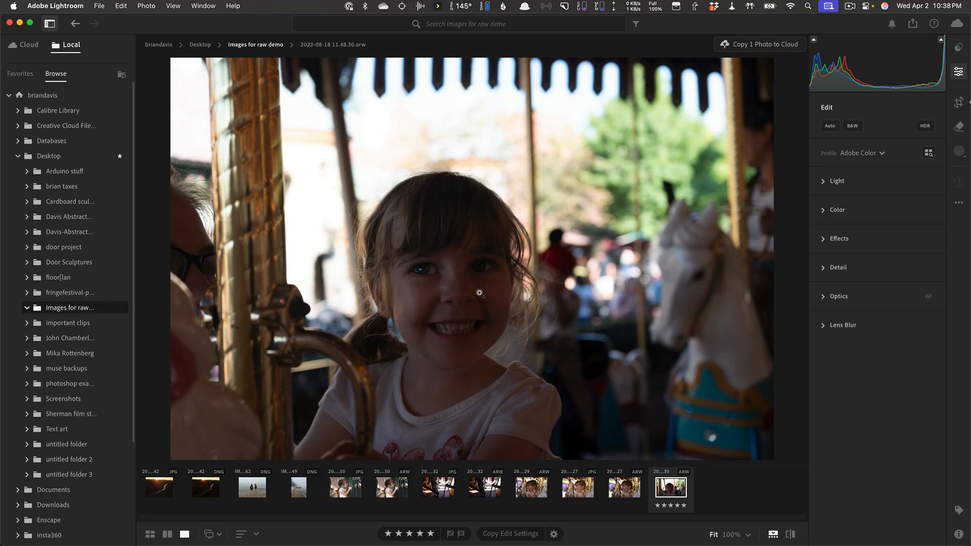
pyautogui.click(411, 298)
pyautogui.moveTo(258, 276); pyautogui.dragTo(362, 340)
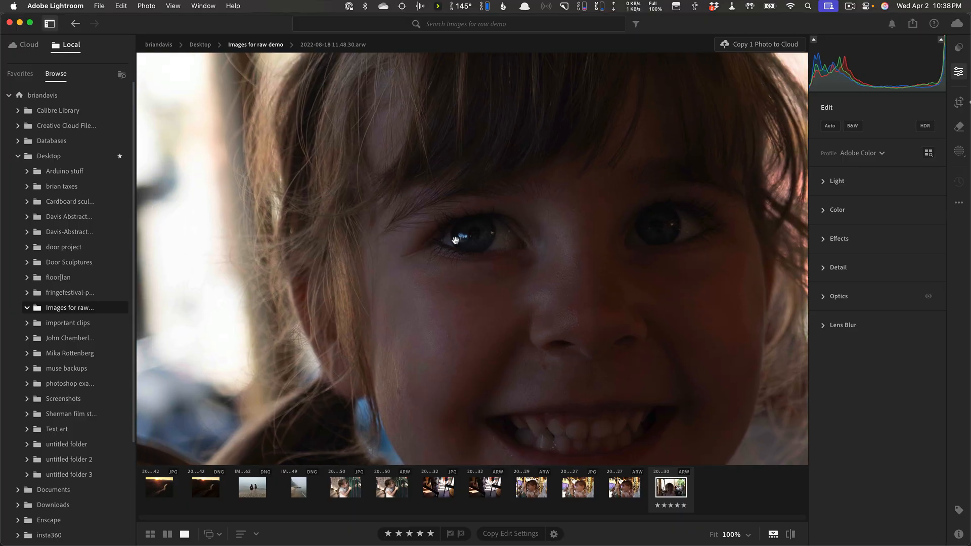
pyautogui.click(445, 299)
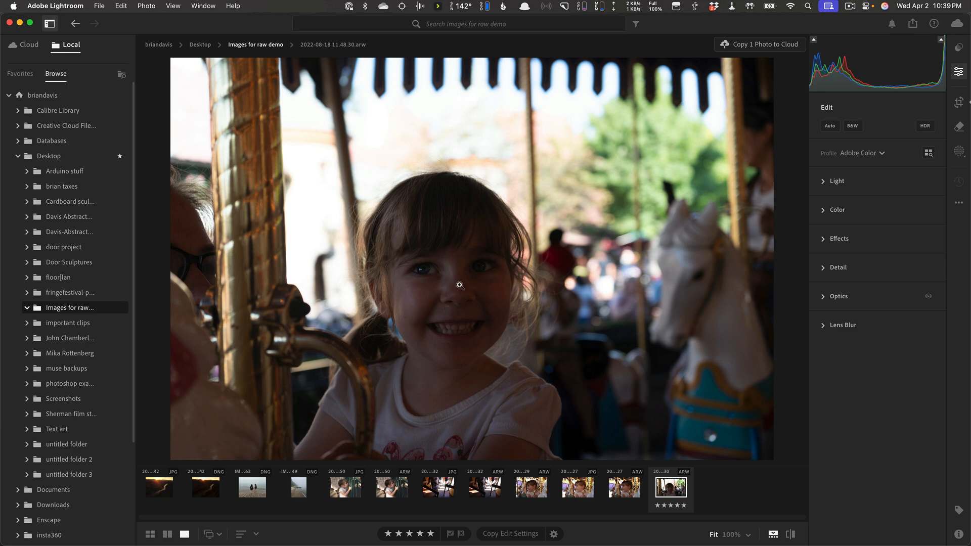
# Step: View 2022-08-18 11.51.32.arw and the sunset DNG, and return to 2022-08-18 11.48.30.arw
pyautogui.click(482, 492)
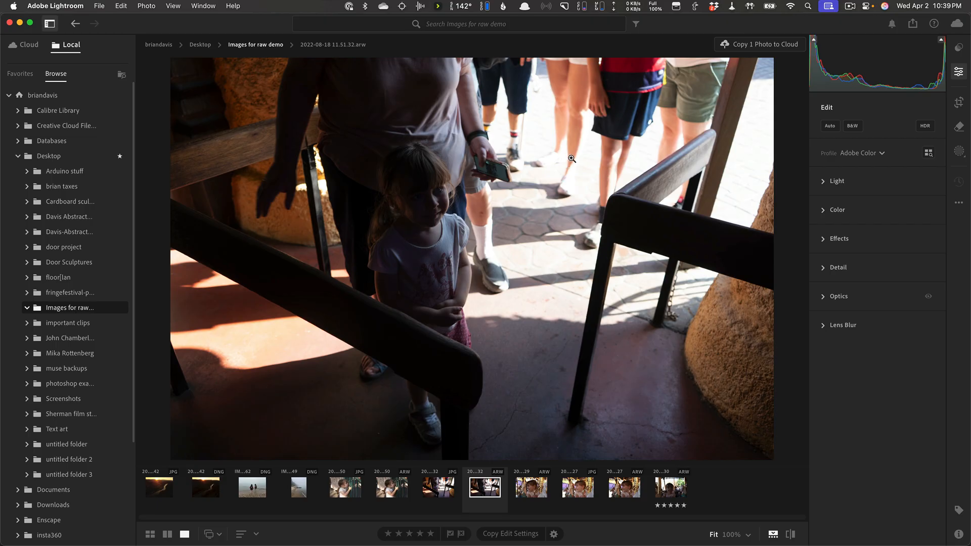
pyautogui.click(207, 498)
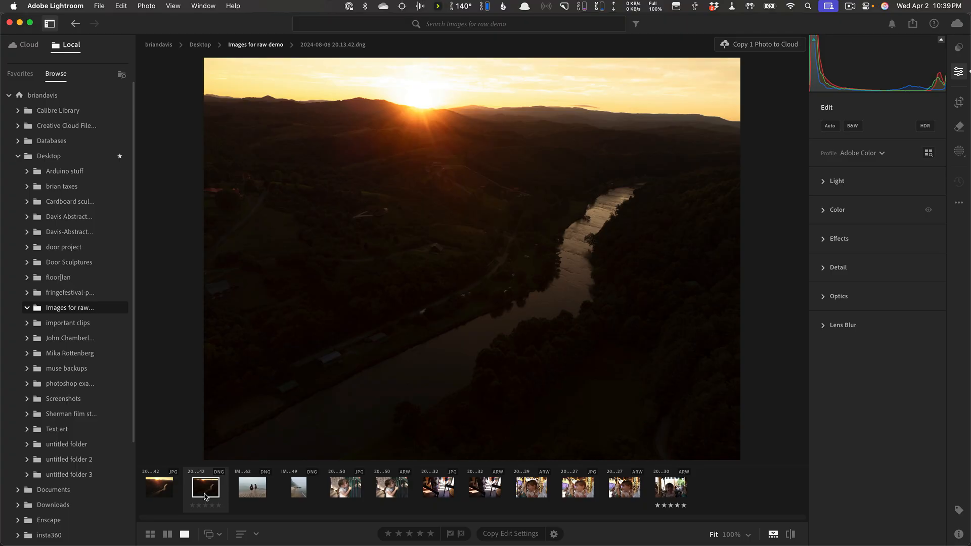
pyautogui.click(670, 490)
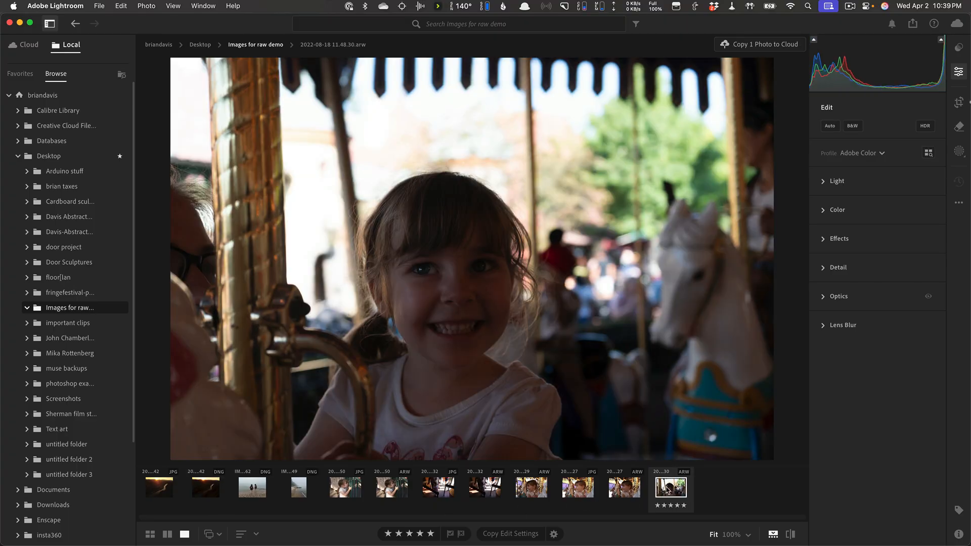
# Step: Expand the Light adjustments for 2022-08-18 11.48.30.arw and hide the filmstrip
pyautogui.click(824, 182)
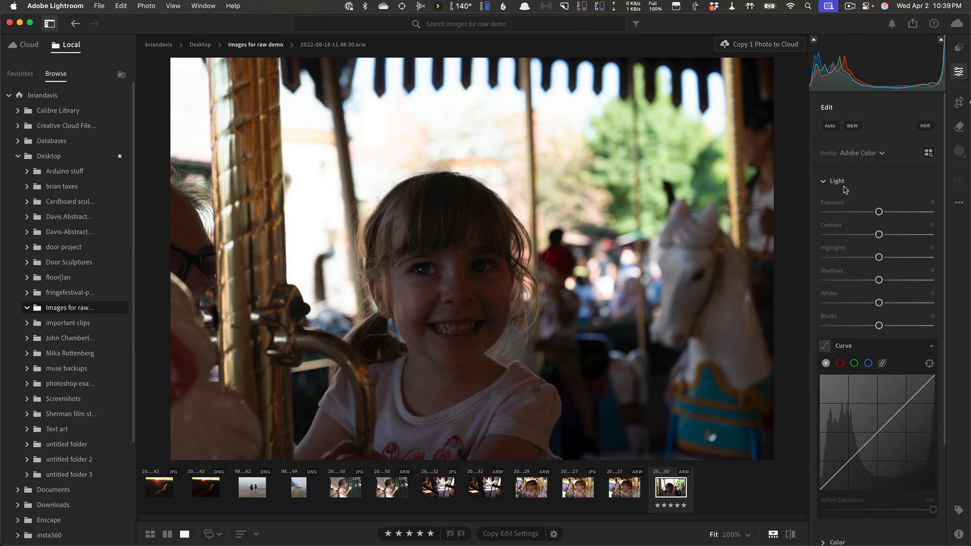
pyautogui.scroll(-2, 863, 191)
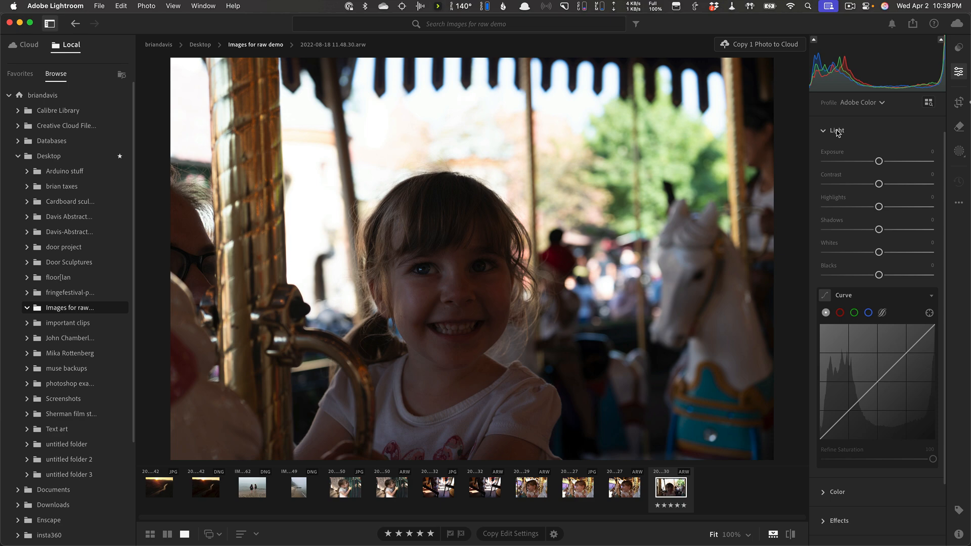
pyautogui.click(774, 534)
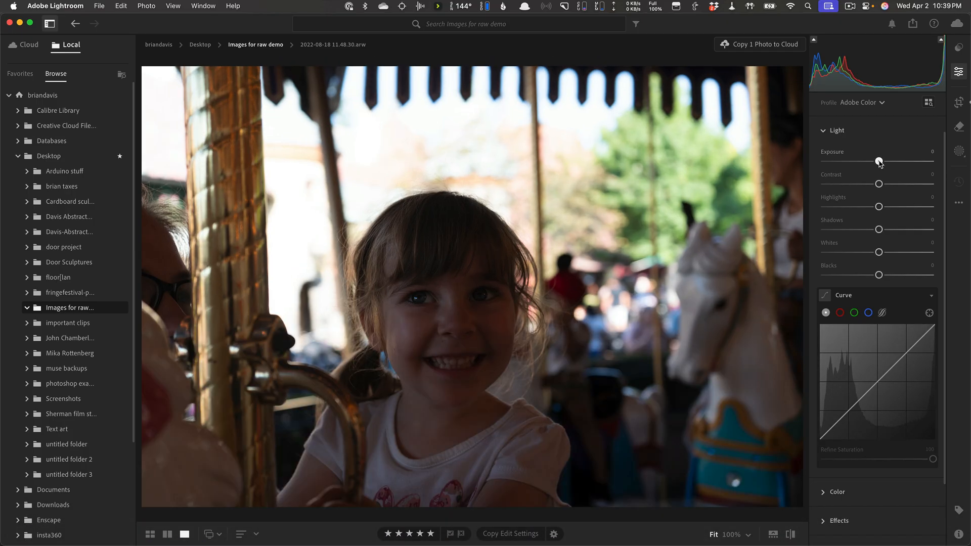
# Step: Try Exposure at +1.27 and −1.92 on the carousel photo, set it to −0.07, and try Contrast at +50
pyautogui.moveTo(881, 163)
pyautogui.mouseDown()
pyautogui.moveTo(895, 162)
pyautogui.moveTo(883, 164)
pyautogui.mouseUp()
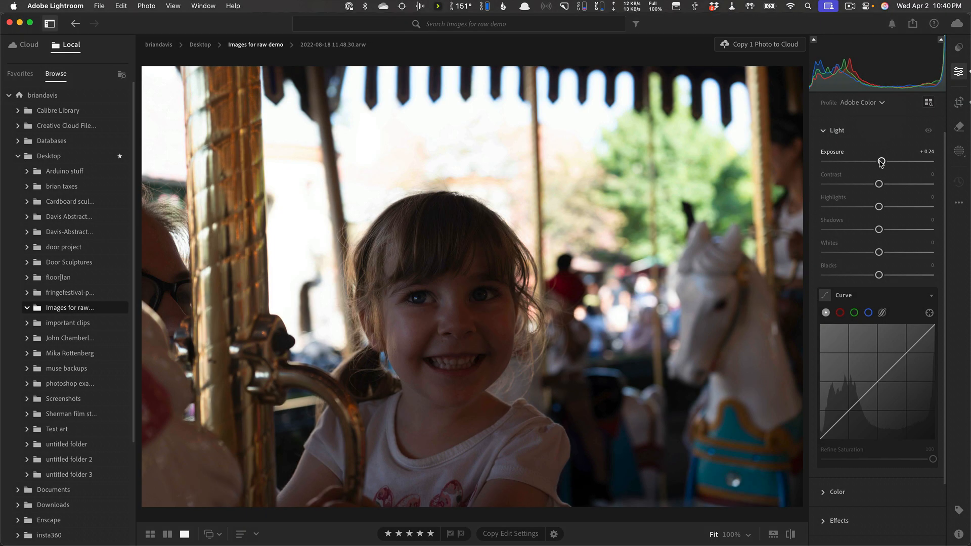
pyautogui.moveTo(882, 162); pyautogui.dragTo(893, 163)
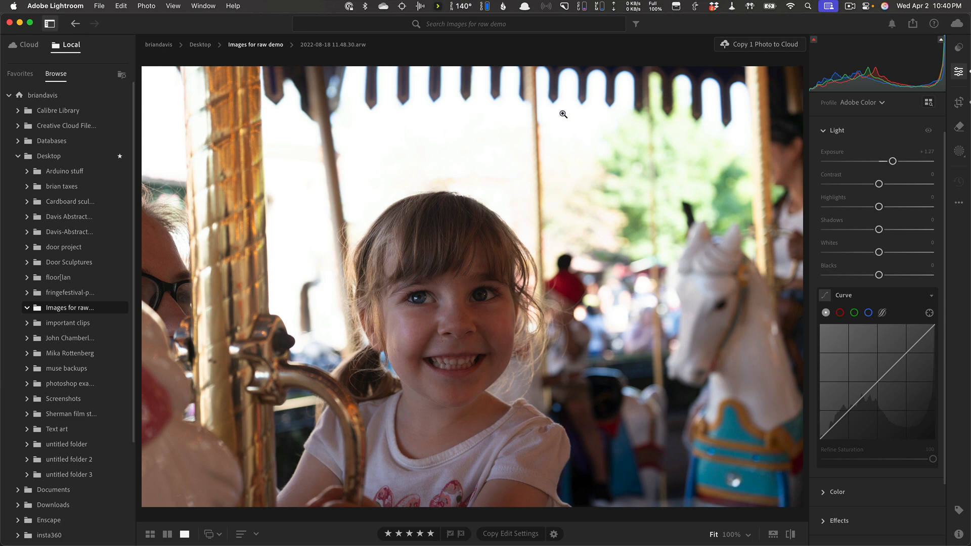
pyautogui.moveTo(942, 41)
pyautogui.moveTo(892, 161); pyautogui.dragTo(858, 161)
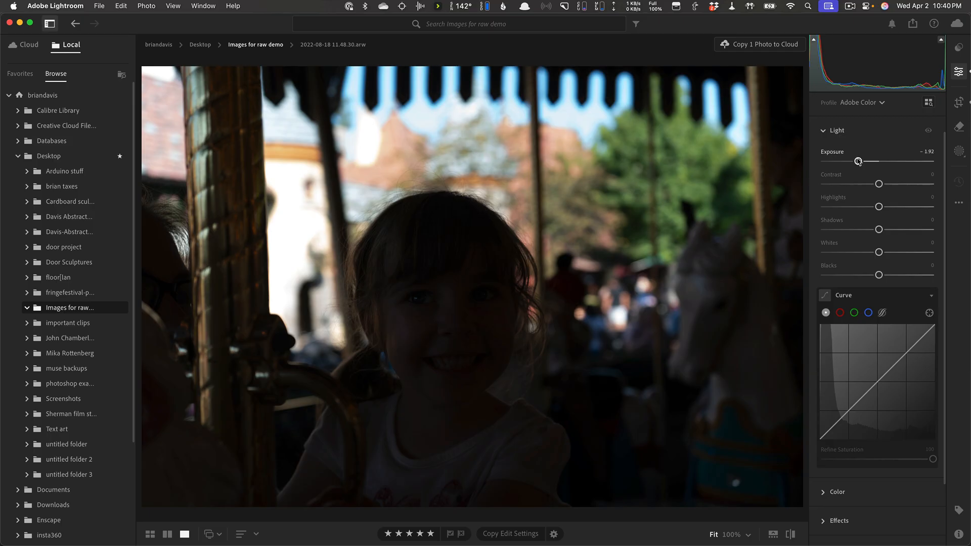
pyautogui.moveTo(858, 161); pyautogui.dragTo(877, 162)
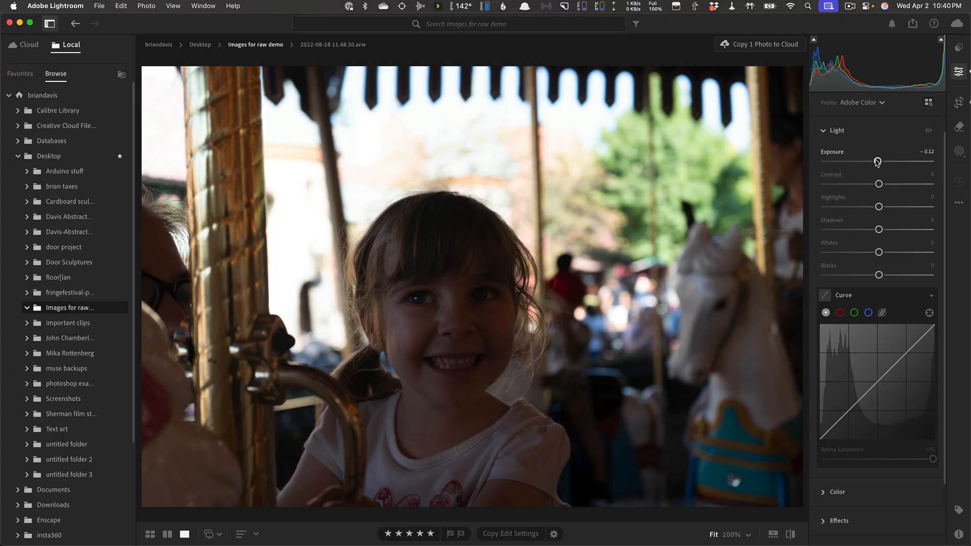
pyautogui.moveTo(878, 162); pyautogui.dragTo(907, 187)
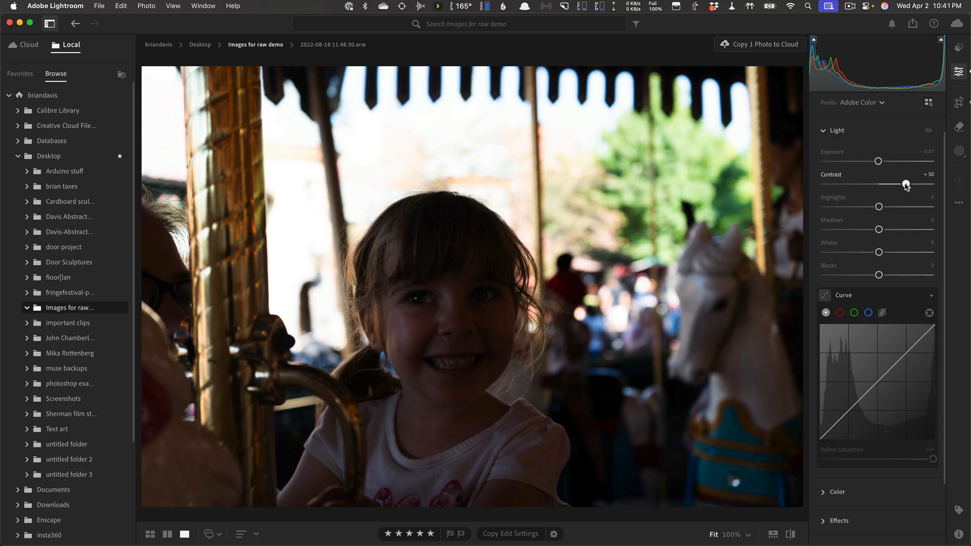
# Step: Reset Contrast to 0, try Highlights at −99 and set Highlights to −64
pyautogui.moveTo(906, 186); pyautogui.dragTo(876, 212)
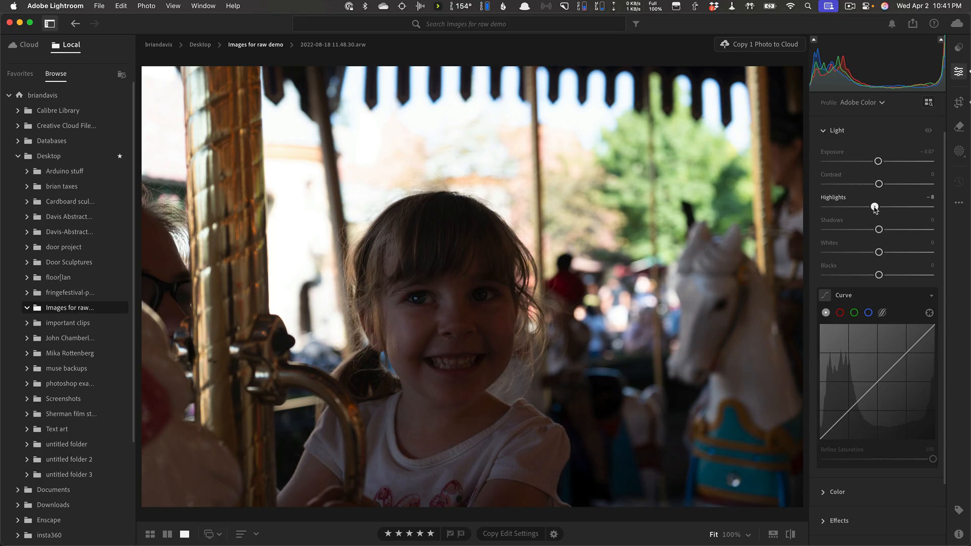
pyautogui.moveTo(875, 207); pyautogui.dragTo(826, 211)
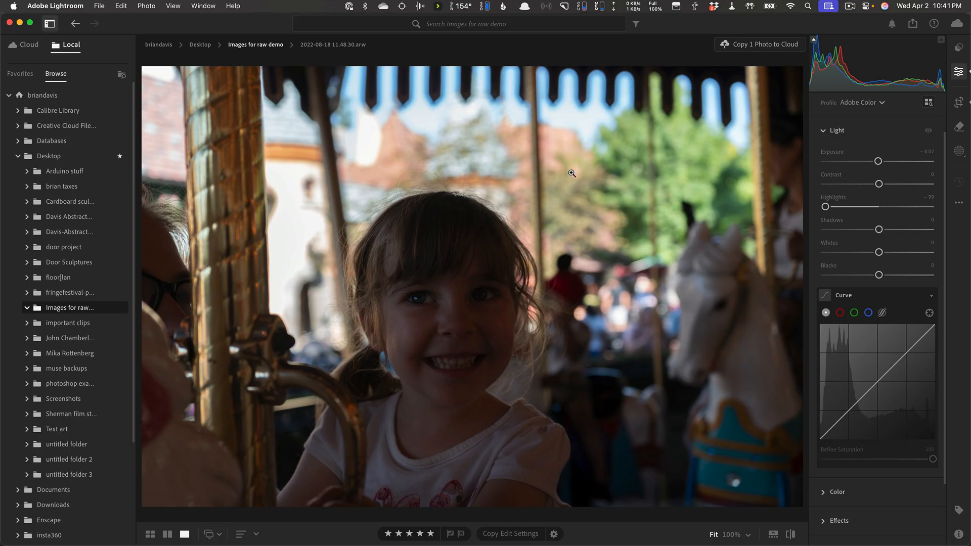
pyautogui.moveTo(825, 207)
pyautogui.mouseDown()
pyautogui.moveTo(871, 207)
pyautogui.moveTo(843, 208)
pyautogui.mouseUp()
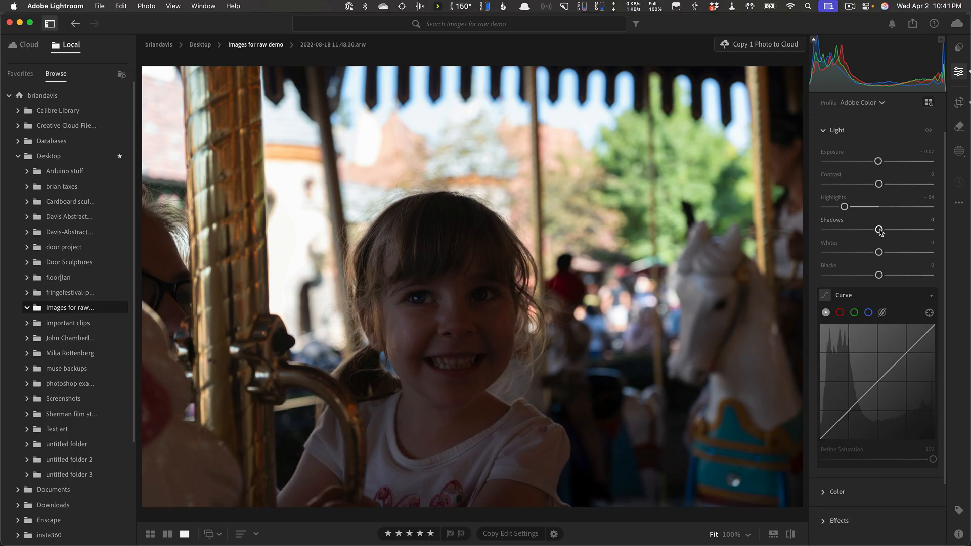
# Step: Brighten the dark areas of the carousel photo by setting Shadows to +47
pyautogui.moveTo(880, 231)
pyautogui.mouseDown()
pyautogui.moveTo(854, 232)
pyautogui.moveTo(917, 232)
pyautogui.moveTo(887, 231)
pyautogui.mouseUp()
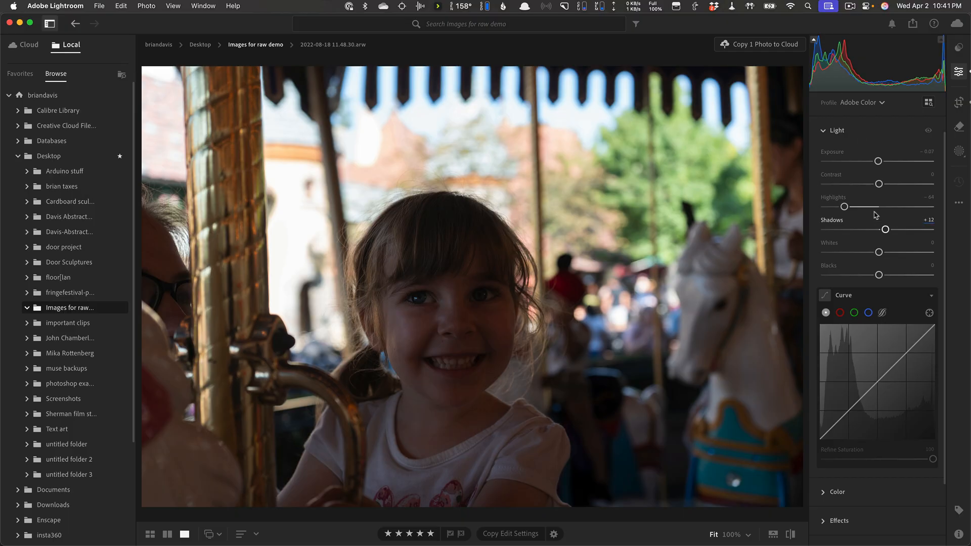
pyautogui.moveTo(886, 230); pyautogui.dragTo(905, 231)
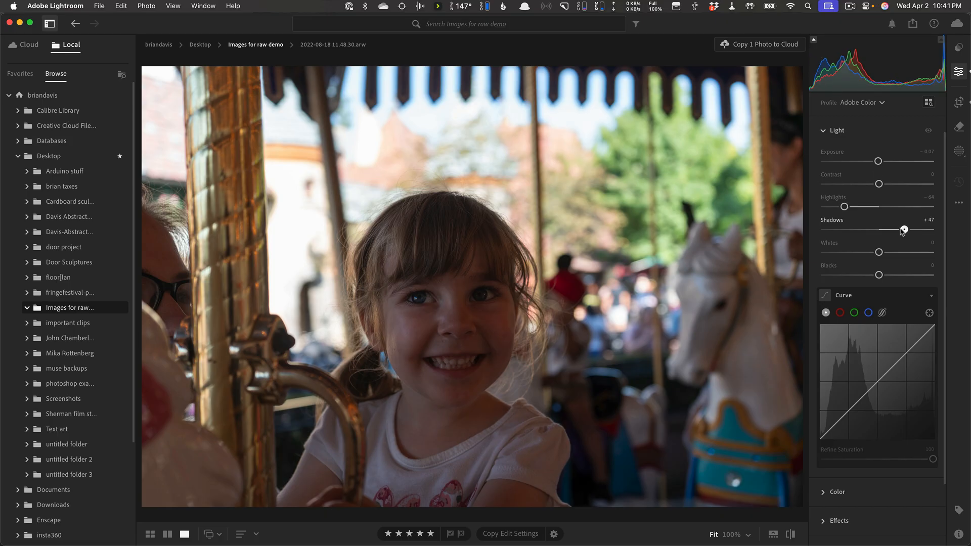
# Step: Set Shadows to −1, Whites to +3, Blacks to +3 and Highlights to −9 on the carousel photo
pyautogui.moveTo(904, 231); pyautogui.dragTo(877, 232)
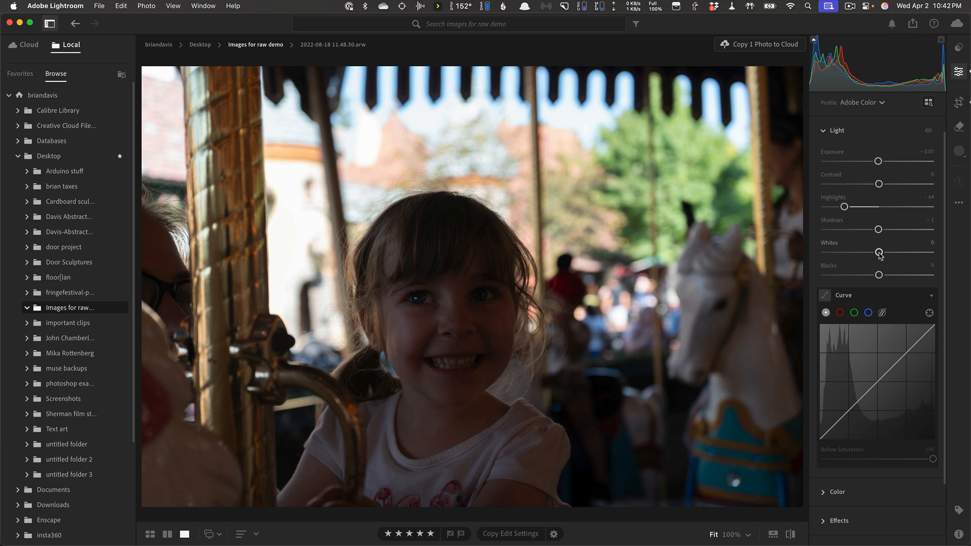
pyautogui.moveTo(880, 255)
pyautogui.mouseDown()
pyautogui.moveTo(914, 254)
pyautogui.moveTo(868, 258)
pyautogui.moveTo(880, 258)
pyautogui.mouseUp()
pyautogui.moveTo(879, 276)
pyautogui.mouseDown()
pyautogui.moveTo(851, 279)
pyautogui.moveTo(880, 278)
pyautogui.mouseUp()
pyautogui.moveTo(878, 252)
pyautogui.mouseDown()
pyautogui.moveTo(915, 256)
pyautogui.moveTo(883, 253)
pyautogui.moveTo(895, 275)
pyautogui.moveTo(920, 275)
pyautogui.moveTo(874, 275)
pyautogui.moveTo(927, 276)
pyautogui.moveTo(834, 280)
pyautogui.moveTo(880, 278)
pyautogui.moveTo(880, 256)
pyautogui.mouseUp()
pyautogui.moveTo(844, 208); pyautogui.dragTo(875, 208)
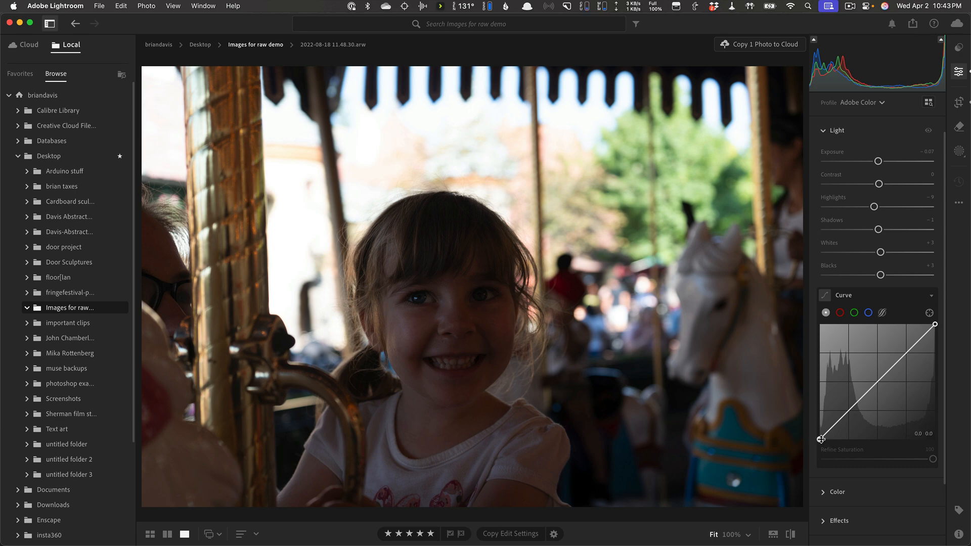
# Step: Try raising the tone curve's black point to 12.9, return it to the base, and move the white point to 97.6, 100.0
pyautogui.moveTo(820, 441); pyautogui.dragTo(818, 425)
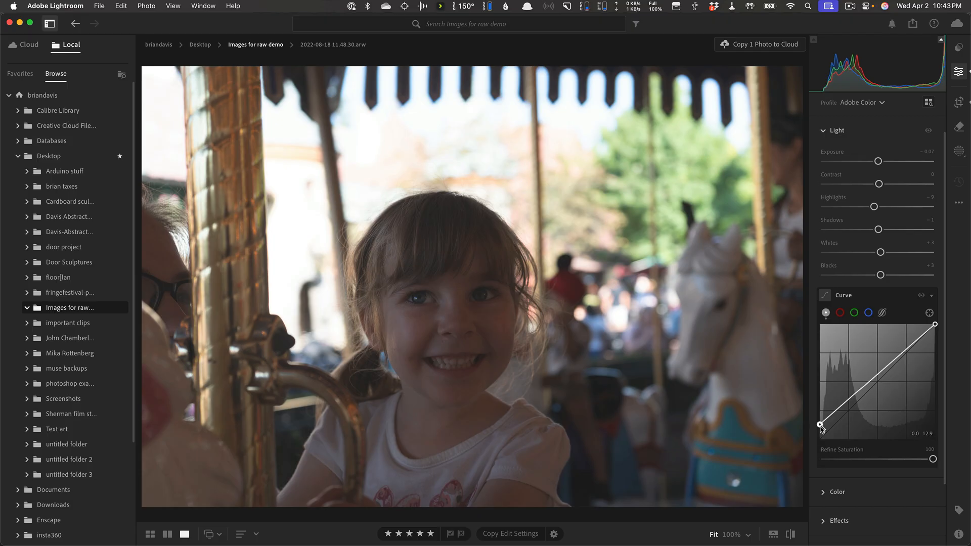
pyautogui.moveTo(820, 425); pyautogui.dragTo(822, 439)
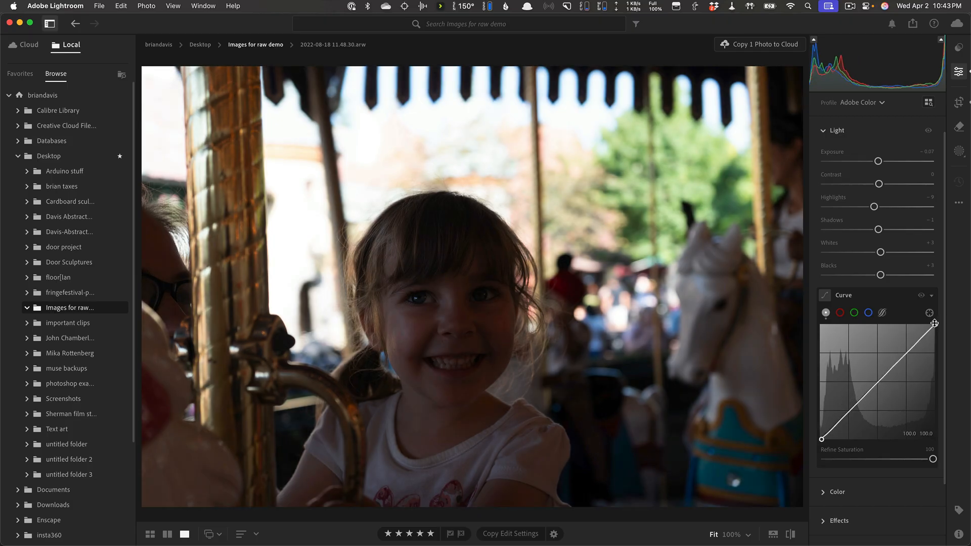
pyautogui.moveTo(934, 323)
pyautogui.mouseDown()
pyautogui.moveTo(935, 353)
pyautogui.moveTo(934, 325)
pyautogui.mouseUp()
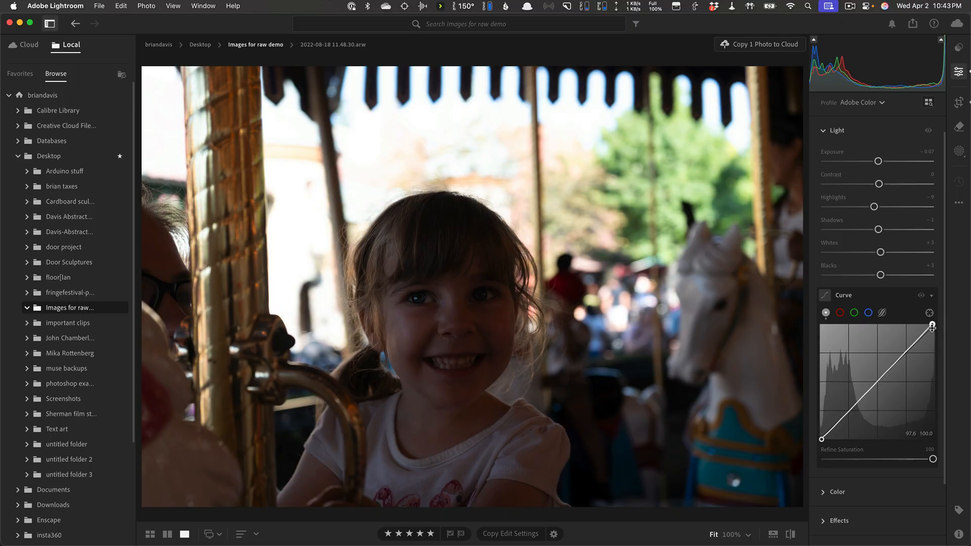
# Step: Form an S-shaped tone curve with a shadow point lowered to about 23.5, 15.7 and a raised highlight point
pyautogui.click(845, 416)
pyautogui.moveTo(846, 415); pyautogui.dragTo(847, 424)
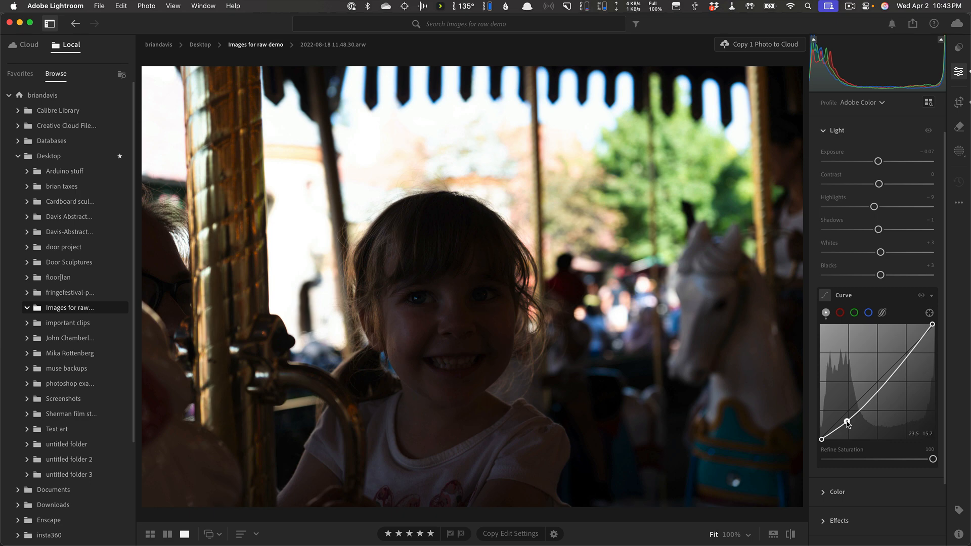
pyautogui.moveTo(897, 370)
pyautogui.mouseDown()
pyautogui.moveTo(893, 360)
pyautogui.moveTo(910, 351)
pyautogui.moveTo(899, 353)
pyautogui.mouseUp()
# Step: Try extra control points near the tone curve's shadow point and at its middle, and delete both
pyautogui.moveTo(849, 422); pyautogui.dragTo(853, 418)
pyautogui.rightClick(853, 418)
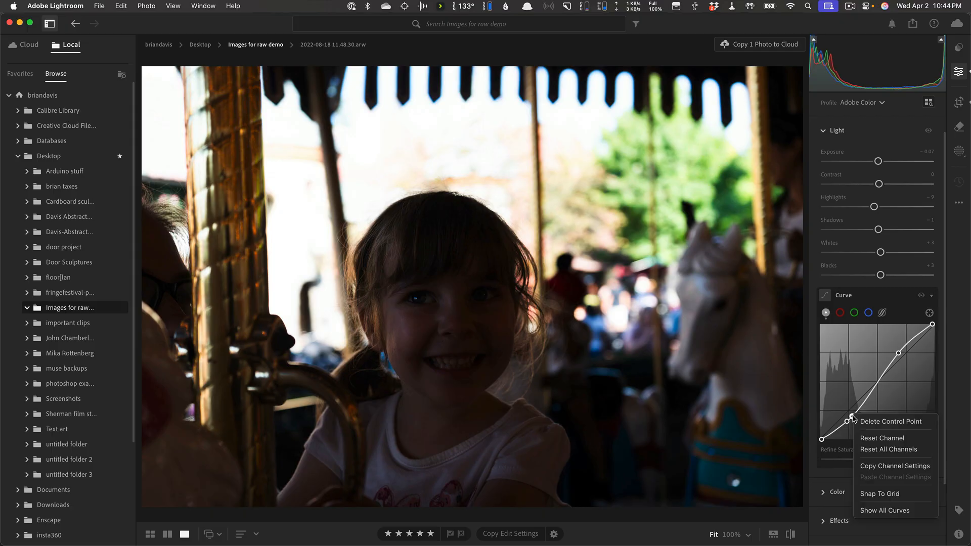
pyautogui.click(862, 421)
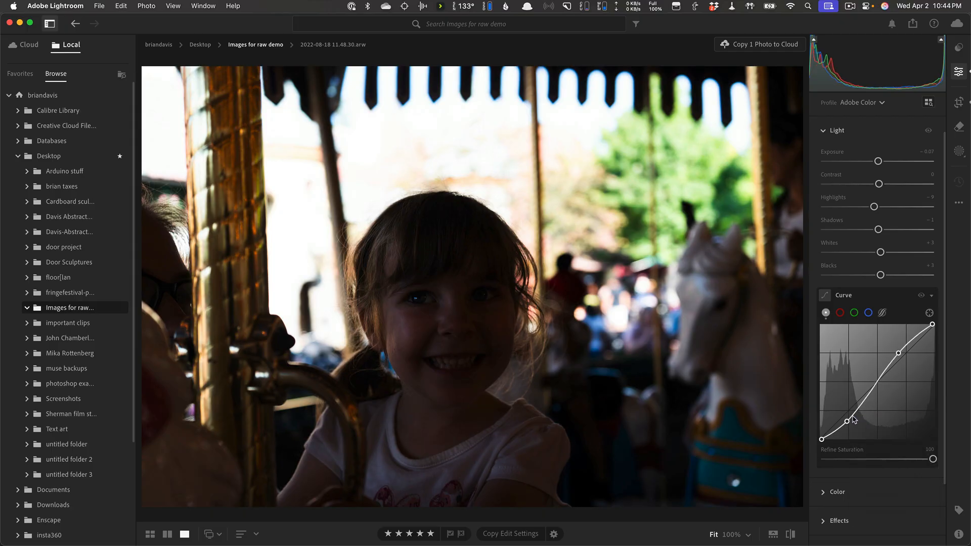
pyautogui.click(871, 393)
pyautogui.rightClick(871, 393)
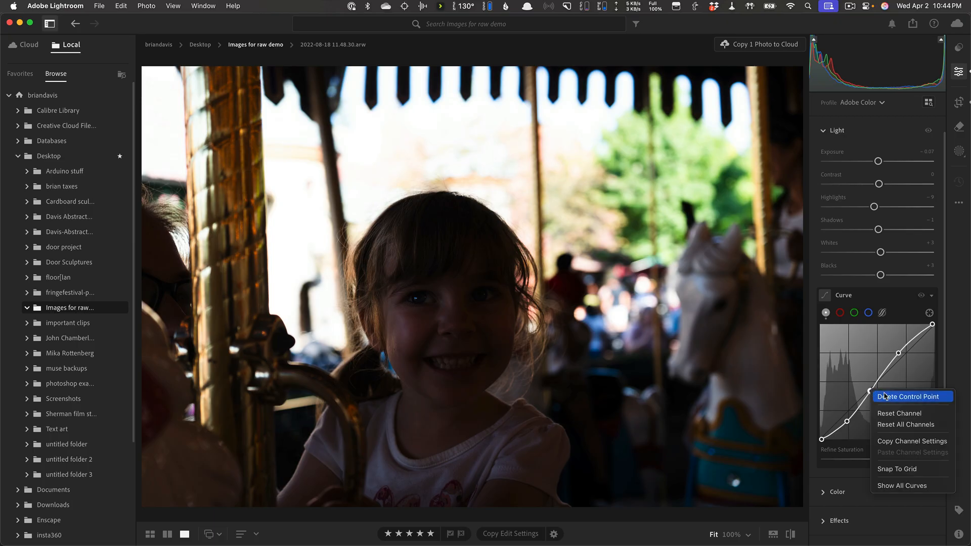
pyautogui.click(885, 397)
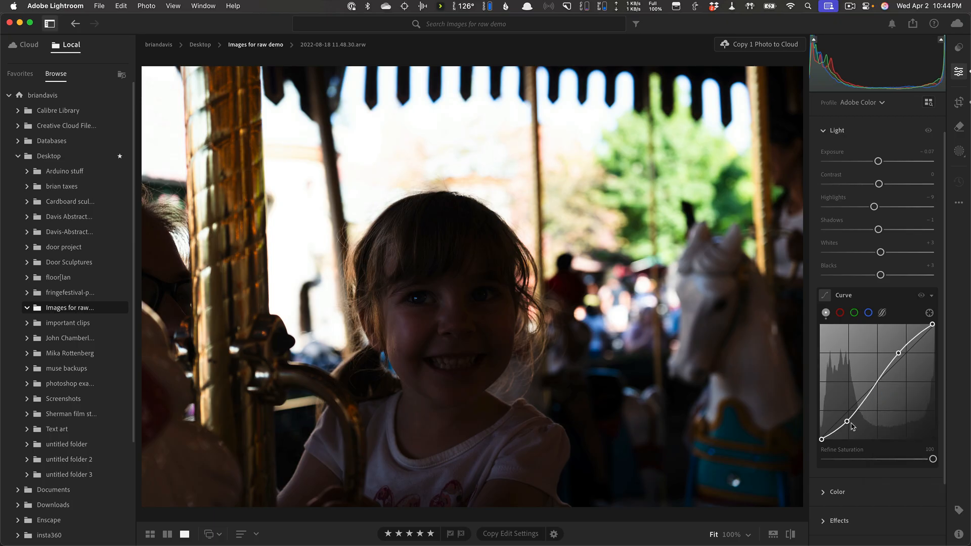
# Step: Lift the tone curve's shadow point to about 28.2, 34.1 and lower its highlight point to about 75.3, 69.4
pyautogui.moveTo(848, 425); pyautogui.dragTo(854, 404)
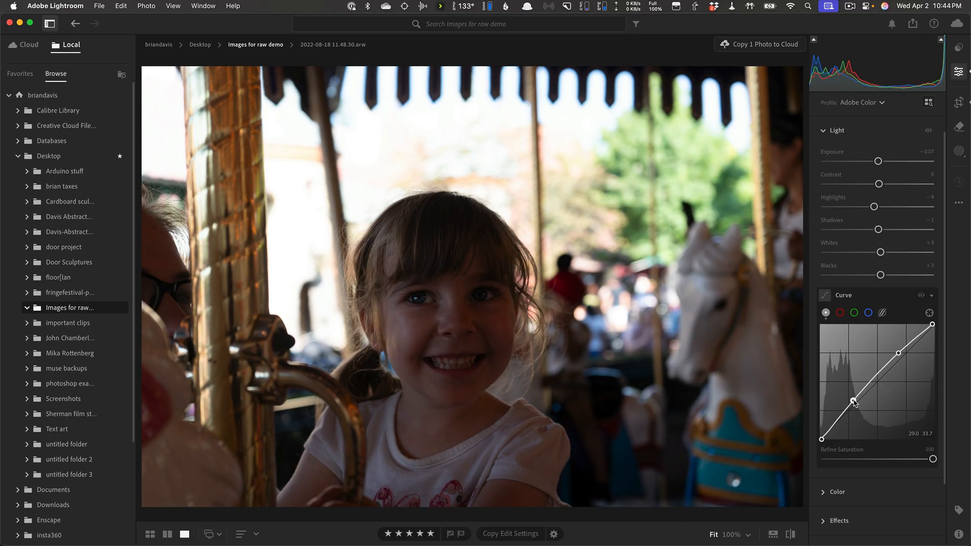
pyautogui.moveTo(899, 353); pyautogui.dragTo(907, 359)
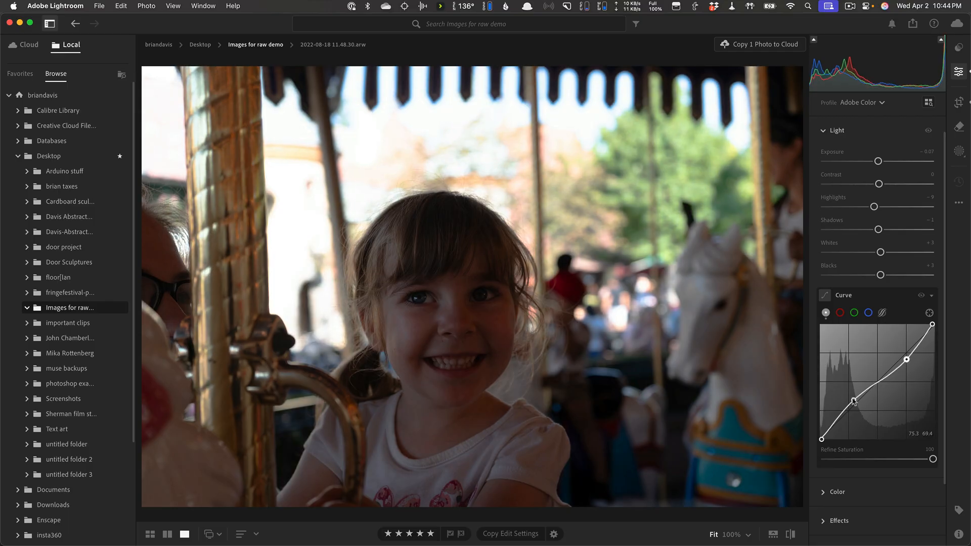
pyautogui.moveTo(854, 400); pyautogui.dragTo(853, 402)
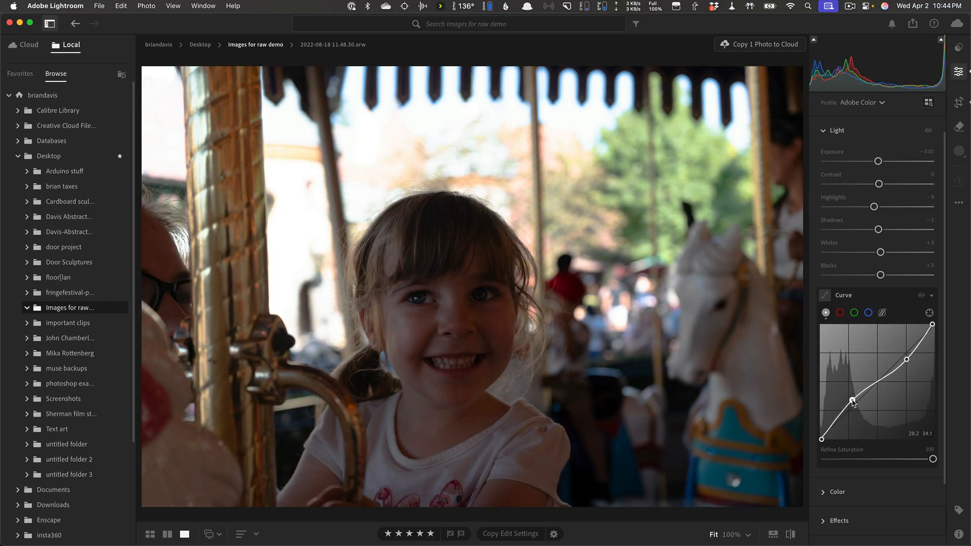
# Step: Nudge the red channel curve's black point to 0.8, 0.0, check its white point, and return to the main curve
pyautogui.click(841, 313)
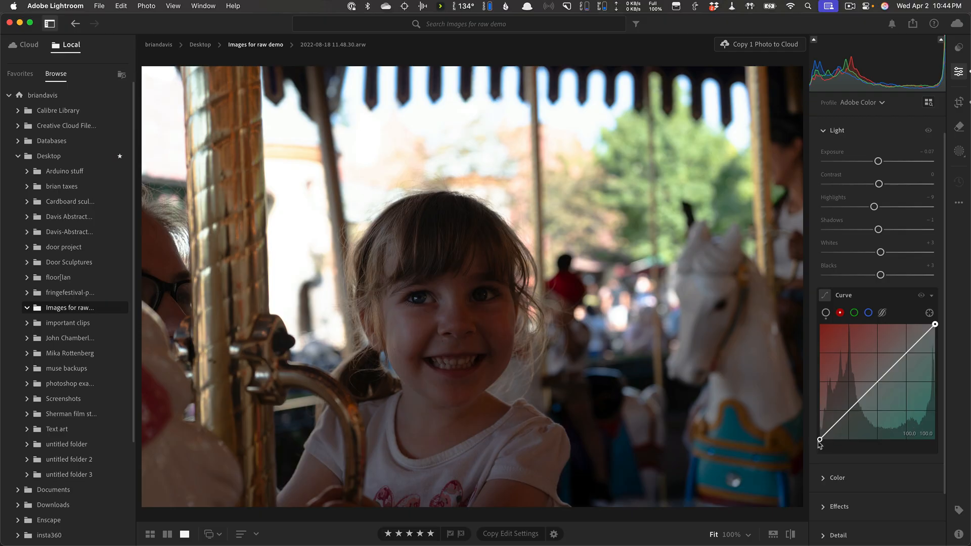
pyautogui.moveTo(820, 440)
pyautogui.mouseDown()
pyautogui.moveTo(820, 406)
pyautogui.moveTo(820, 440)
pyautogui.mouseUp()
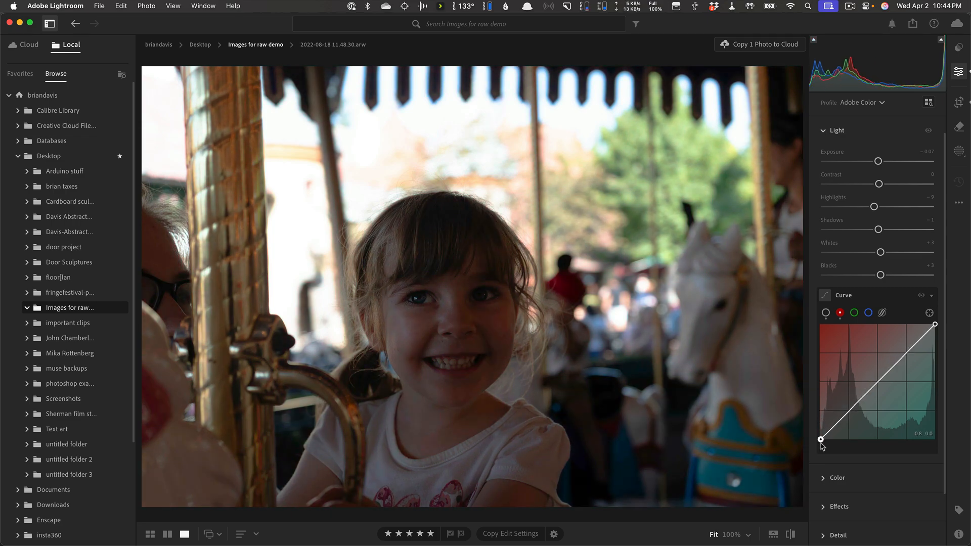
pyautogui.moveTo(937, 325)
pyautogui.mouseDown()
pyautogui.moveTo(944, 371)
pyautogui.moveTo(941, 327)
pyautogui.mouseUp()
pyautogui.click(827, 314)
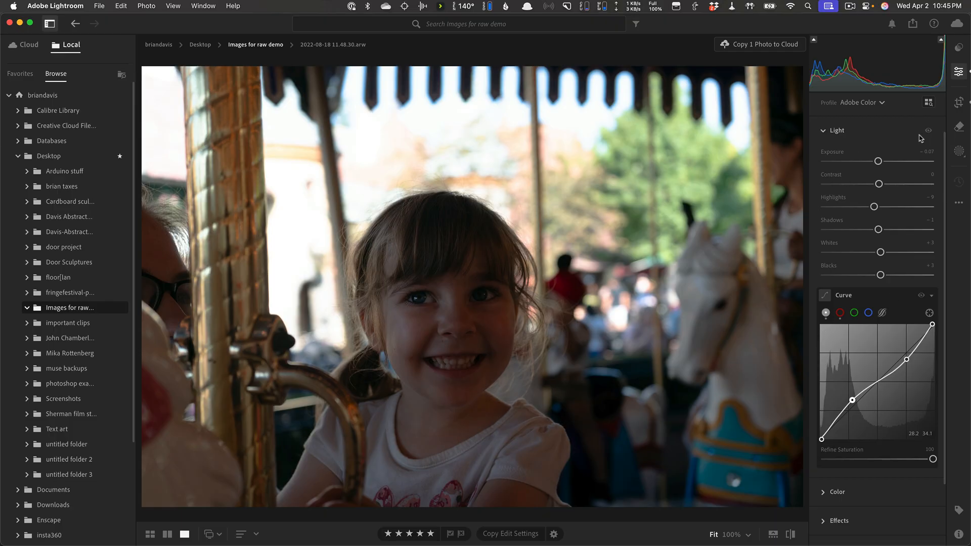
# Step: Collapse the Light adjustments and expand the Color adjustments
pyautogui.click(823, 131)
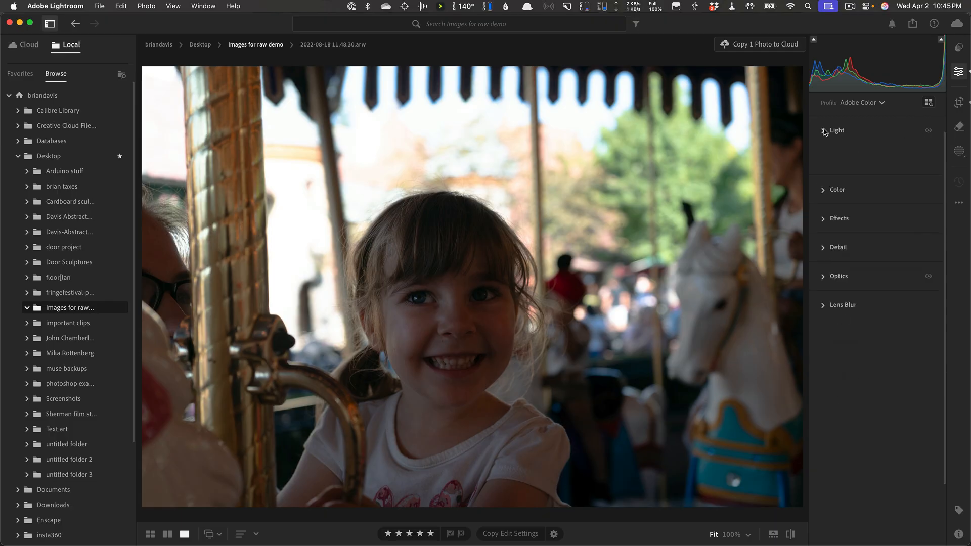
pyautogui.click(823, 210)
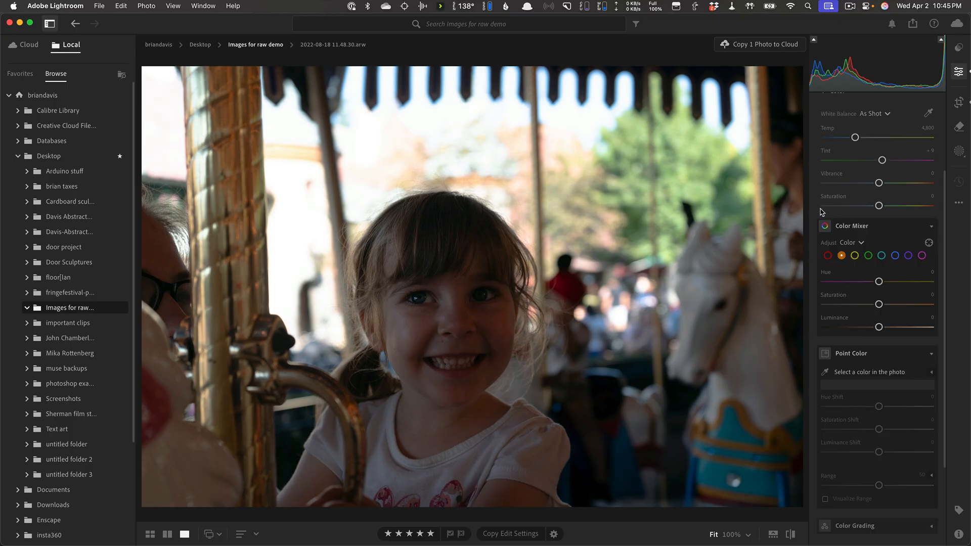
pyautogui.scroll(2, 840, 213)
pyautogui.scroll(1, 843, 213)
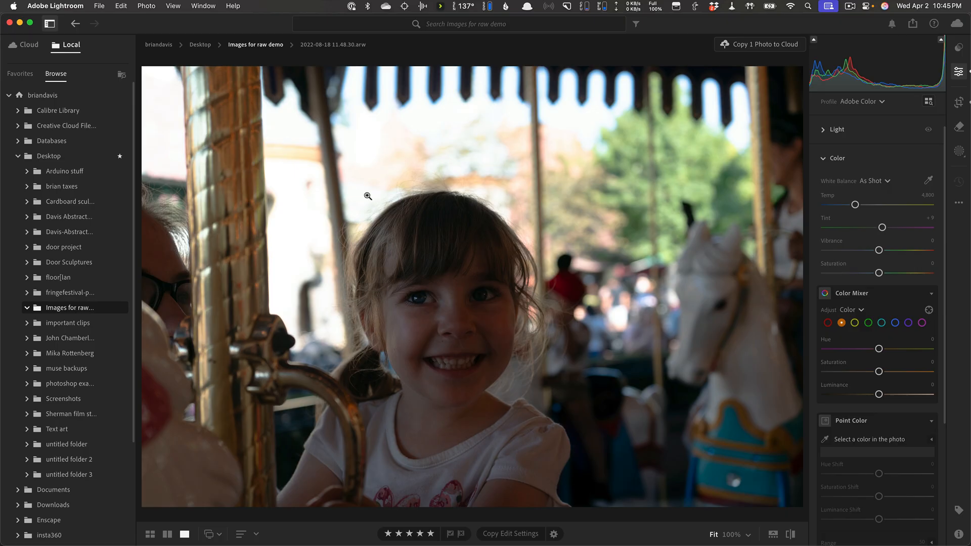
# Step: Check the white balance presets, keep As Shot, and sample the white balance from the carousel horse's white neck
pyautogui.click(888, 181)
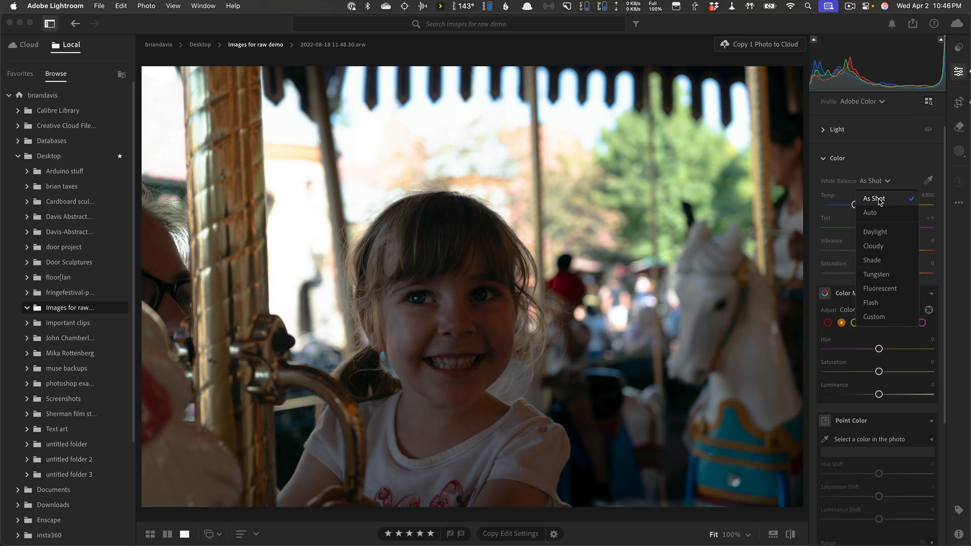
pyautogui.click(879, 200)
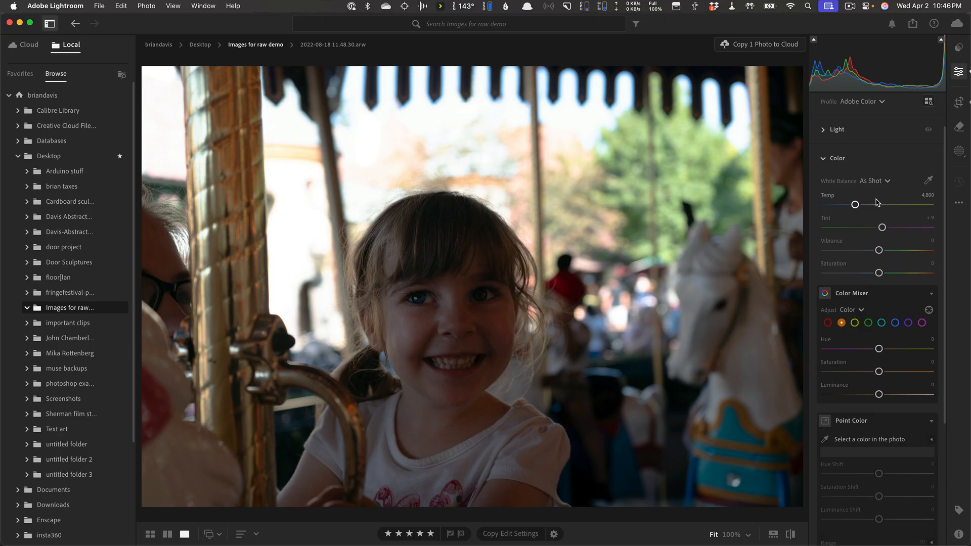
pyautogui.click(930, 181)
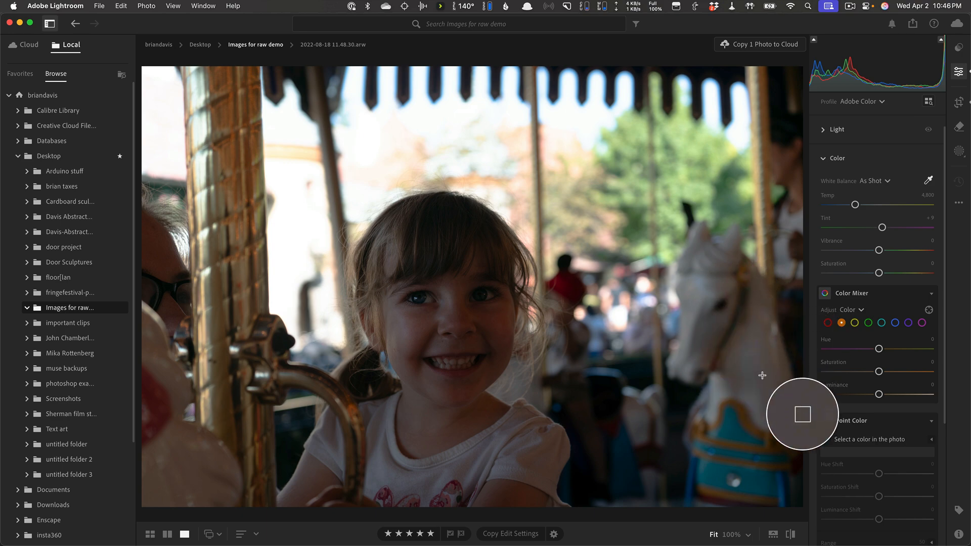
pyautogui.click(746, 350)
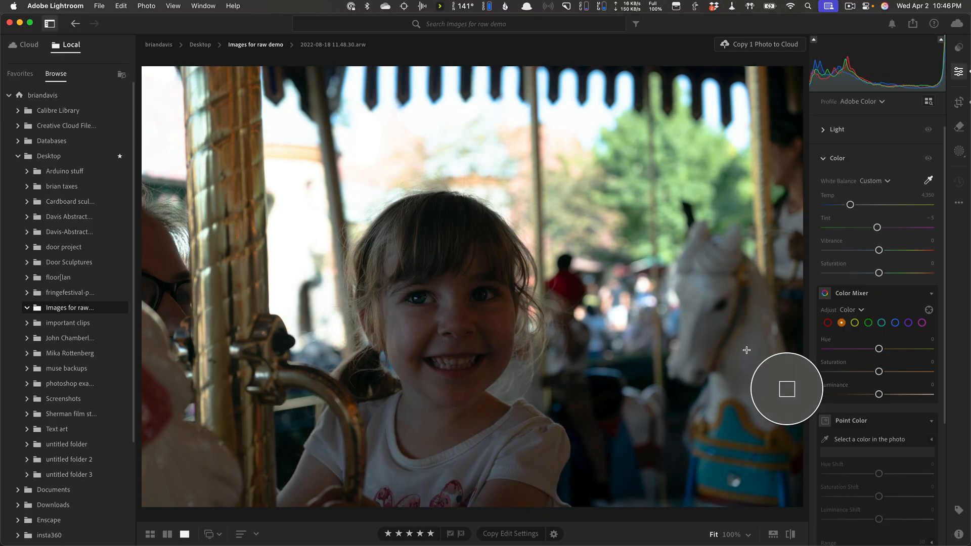
pyautogui.moveTo(925, 301)
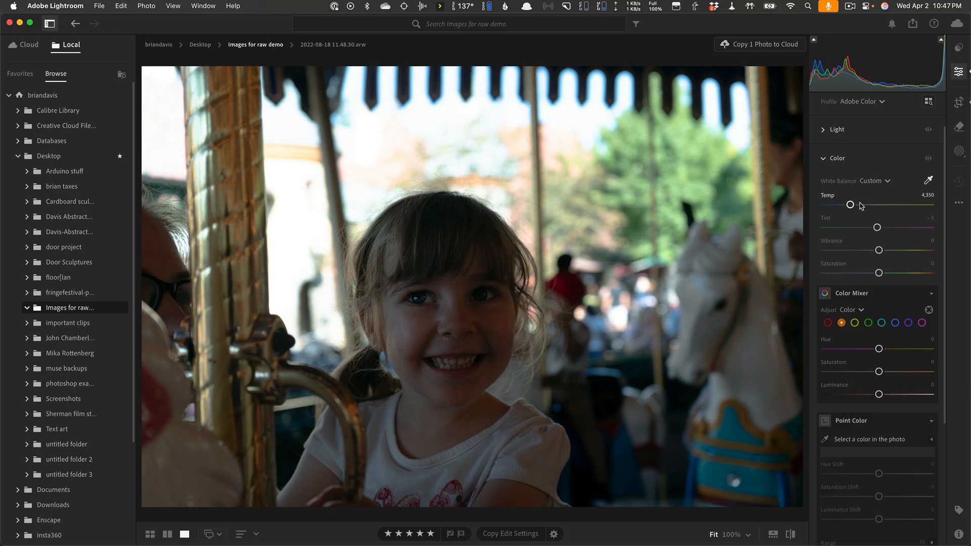
# Step: Try Temp at 5,066 and 2,000, and set Temp to 4,768 and Tint to +5
pyautogui.moveTo(853, 205)
pyautogui.mouseDown()
pyautogui.moveTo(872, 205)
pyautogui.moveTo(843, 206)
pyautogui.moveTo(868, 206)
pyautogui.moveTo(858, 205)
pyautogui.mouseUp()
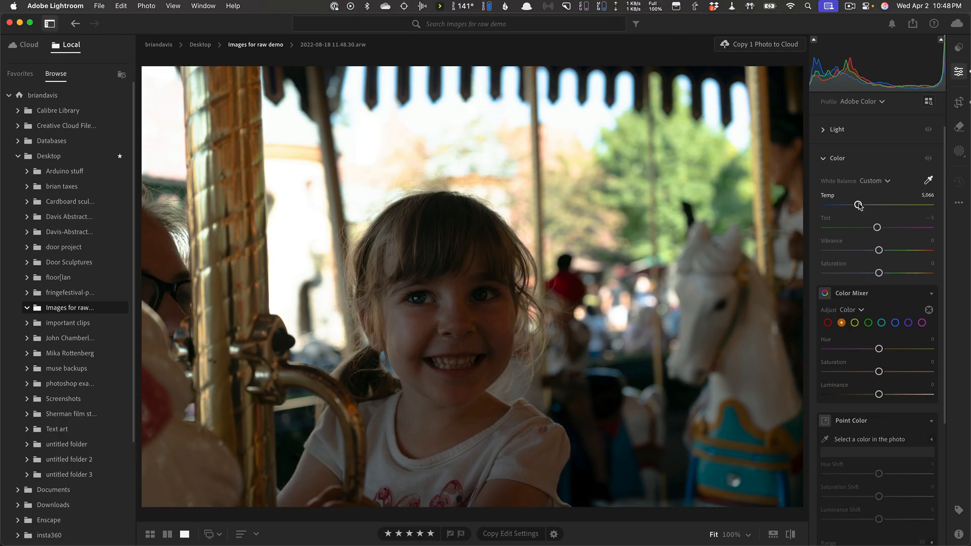
pyautogui.moveTo(858, 205); pyautogui.dragTo(825, 205)
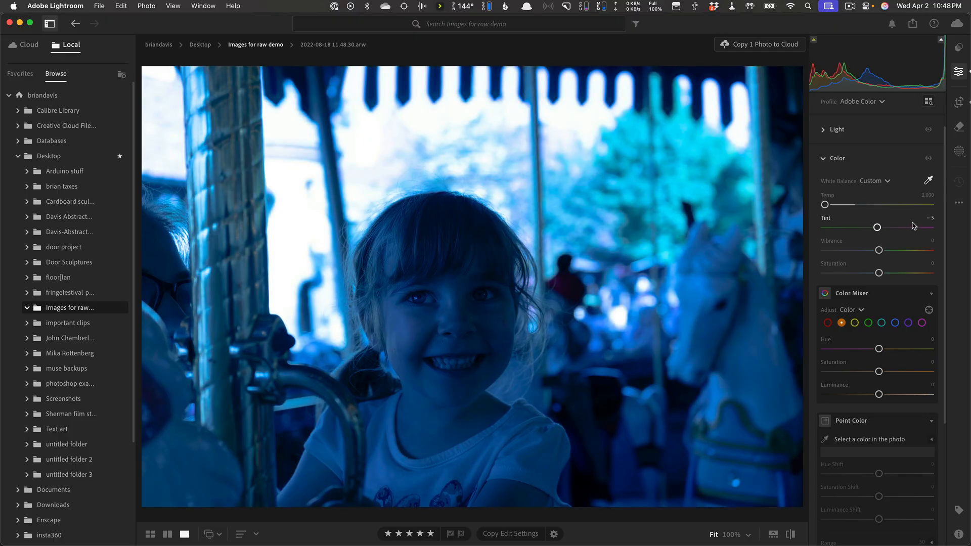
pyautogui.moveTo(825, 205); pyautogui.dragTo(854, 207)
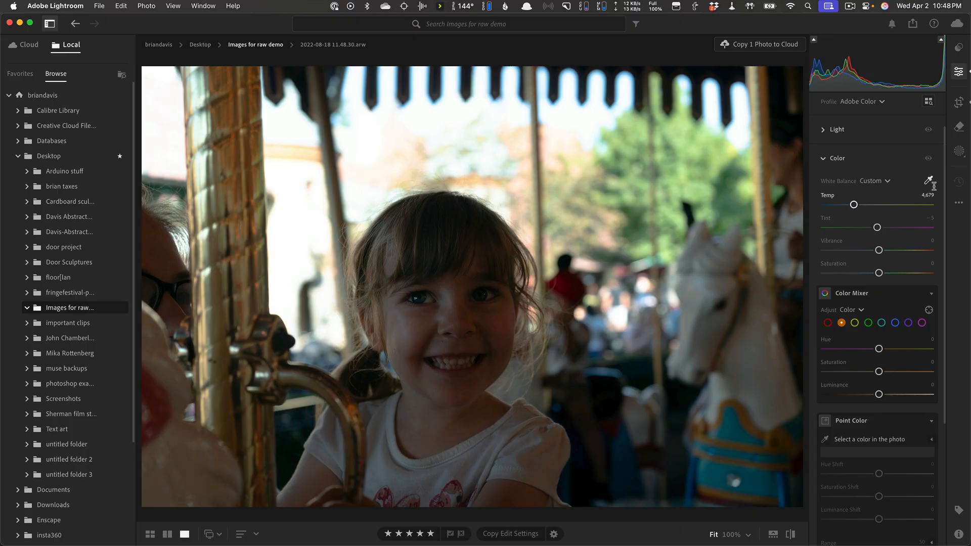
pyautogui.moveTo(854, 206); pyautogui.dragTo(857, 208)
pyautogui.moveTo(856, 208)
pyautogui.mouseDown()
pyautogui.moveTo(916, 206)
pyautogui.moveTo(830, 208)
pyautogui.moveTo(858, 209)
pyautogui.mouseUp()
pyautogui.moveTo(877, 228)
pyautogui.mouseDown()
pyautogui.moveTo(923, 228)
pyautogui.moveTo(839, 229)
pyautogui.moveTo(919, 228)
pyautogui.moveTo(881, 229)
pyautogui.mouseUp()
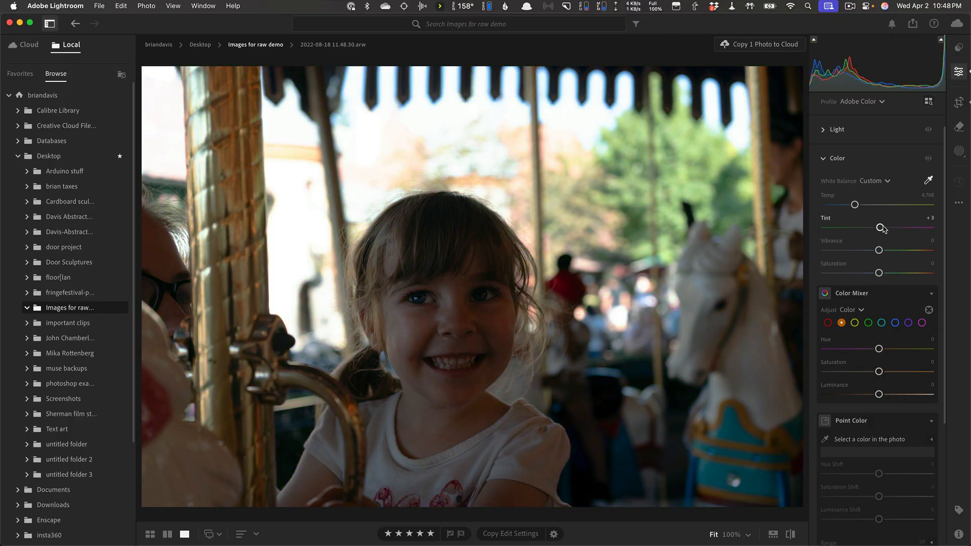
pyautogui.moveTo(883, 229)
pyautogui.mouseDown()
pyautogui.moveTo(850, 229)
pyautogui.moveTo(917, 232)
pyautogui.moveTo(886, 229)
pyautogui.mouseUp()
# Step: Try Vibrance at +96 and Saturation at +100, and set Vibrance to +1 and Saturation to −3
pyautogui.scroll(-1, 880, 251)
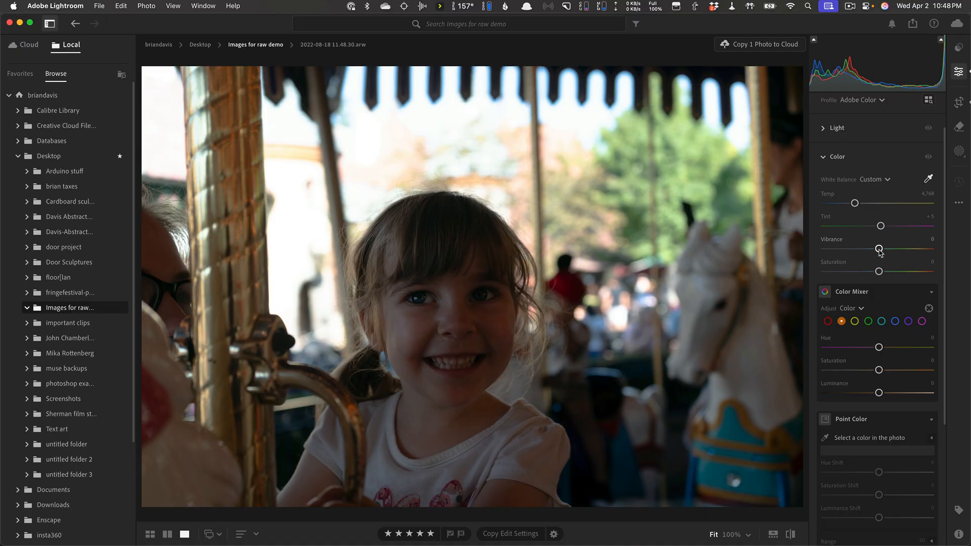
pyautogui.moveTo(880, 252)
pyautogui.mouseDown()
pyautogui.moveTo(934, 251)
pyautogui.moveTo(877, 252)
pyautogui.mouseUp()
pyautogui.moveTo(876, 250); pyautogui.dragTo(923, 249)
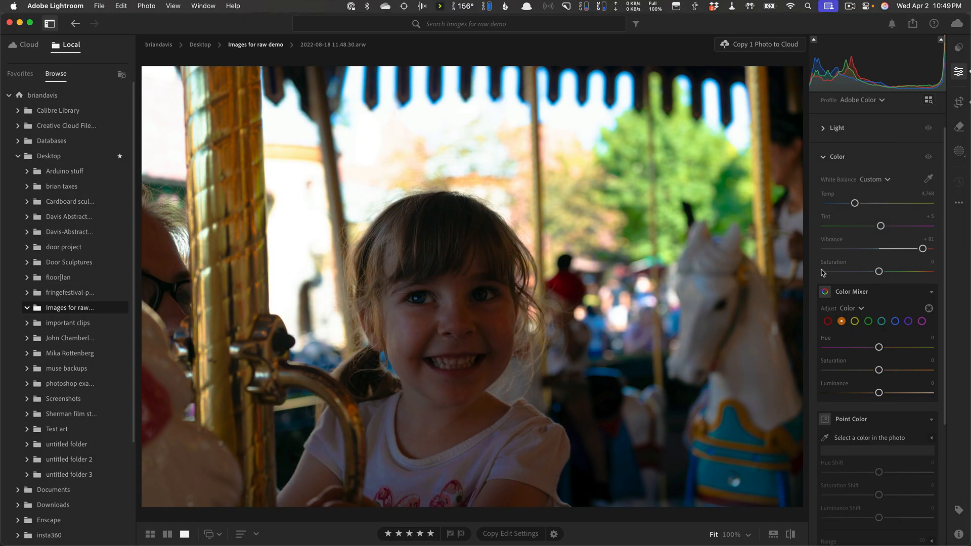
pyautogui.moveTo(923, 250)
pyautogui.mouseDown()
pyautogui.moveTo(842, 250)
pyautogui.moveTo(944, 252)
pyautogui.moveTo(901, 251)
pyautogui.moveTo(930, 250)
pyautogui.mouseUp()
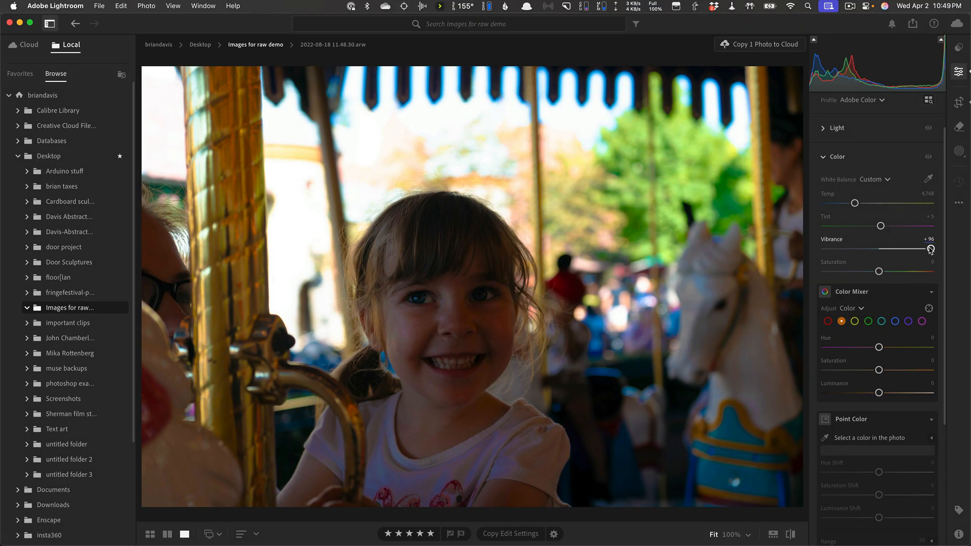
pyautogui.moveTo(931, 249); pyautogui.dragTo(879, 253)
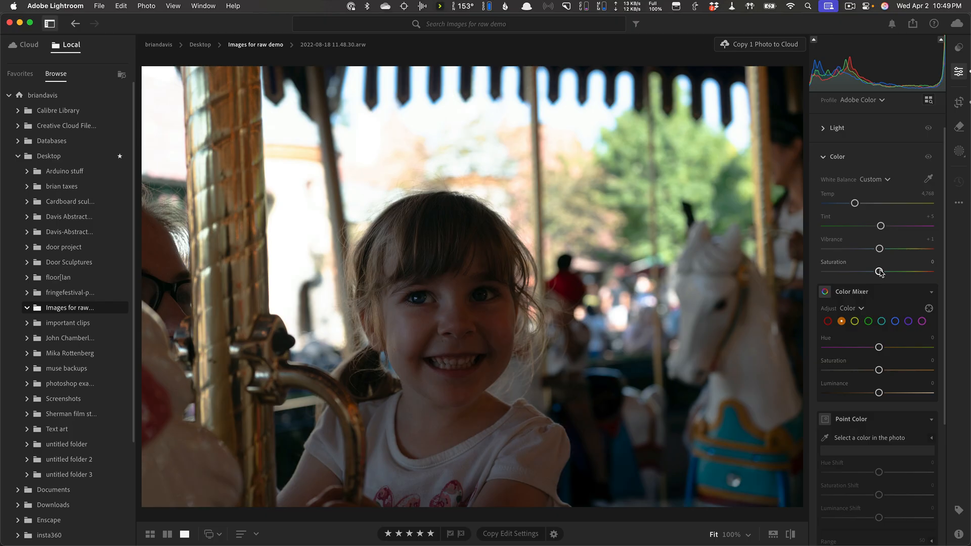
pyautogui.moveTo(881, 273); pyautogui.dragTo(955, 277)
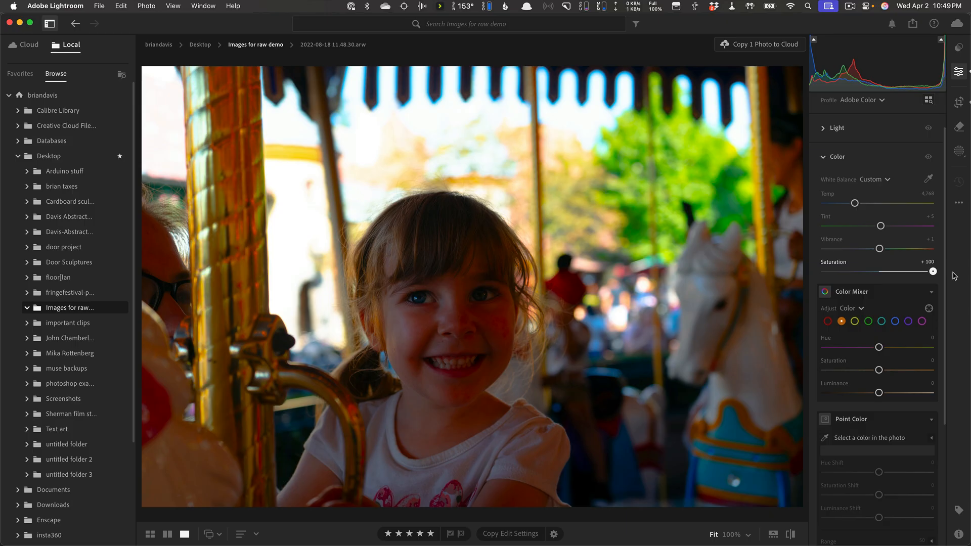
pyautogui.moveTo(954, 276); pyautogui.dragTo(878, 276)
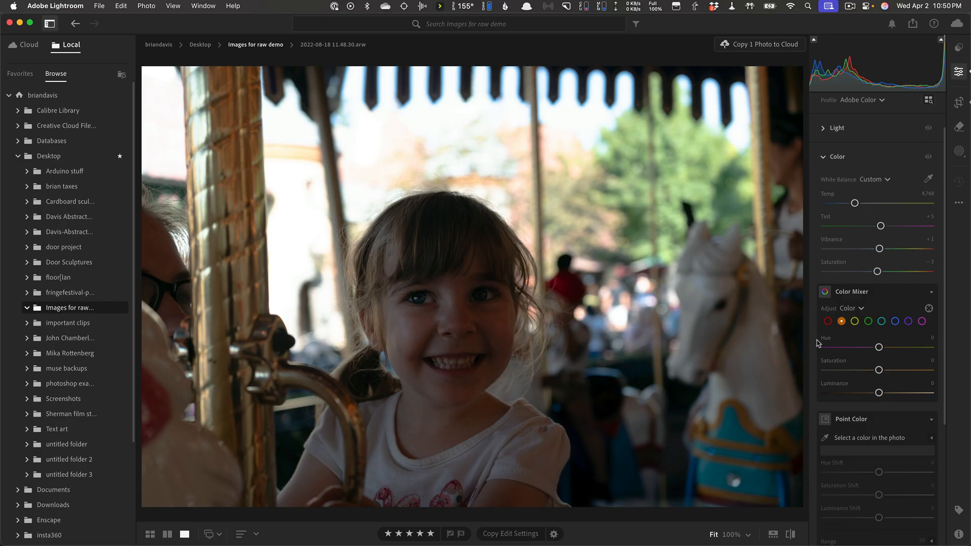
# Step: Nudge the magenta hue in the Color Mixer, set the red hue to −6, and magnify the girl's face to 100%
pyautogui.click(849, 308)
pyautogui.click(850, 310)
pyautogui.click(923, 322)
pyautogui.moveTo(880, 349)
pyautogui.mouseDown()
pyautogui.moveTo(910, 348)
pyautogui.moveTo(843, 351)
pyautogui.moveTo(933, 348)
pyautogui.moveTo(820, 348)
pyautogui.moveTo(922, 348)
pyautogui.moveTo(879, 348)
pyautogui.mouseUp()
pyautogui.click(828, 322)
pyautogui.moveTo(879, 348)
pyautogui.mouseDown()
pyautogui.moveTo(923, 348)
pyautogui.moveTo(796, 350)
pyautogui.moveTo(876, 348)
pyautogui.mouseUp()
pyautogui.click(490, 323)
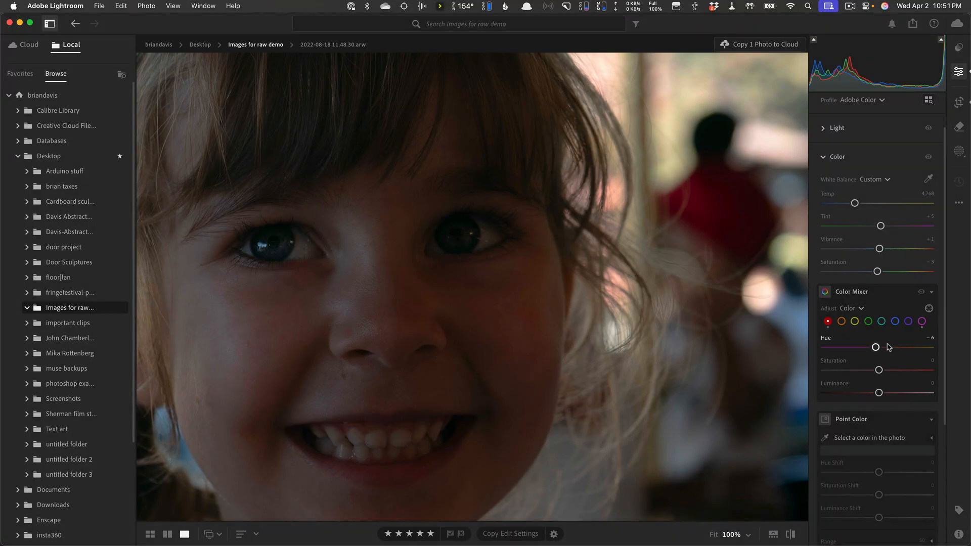
# Step: Try the red hue at +100 and −85 in the Color Mixer, and set it to −2
pyautogui.moveTo(876, 347); pyautogui.dragTo(934, 345)
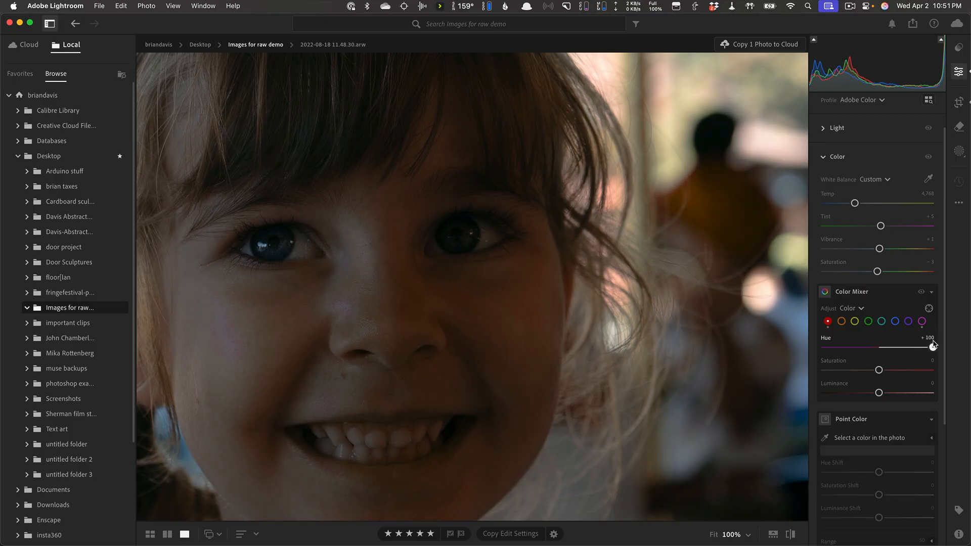
pyautogui.moveTo(933, 345); pyautogui.dragTo(833, 348)
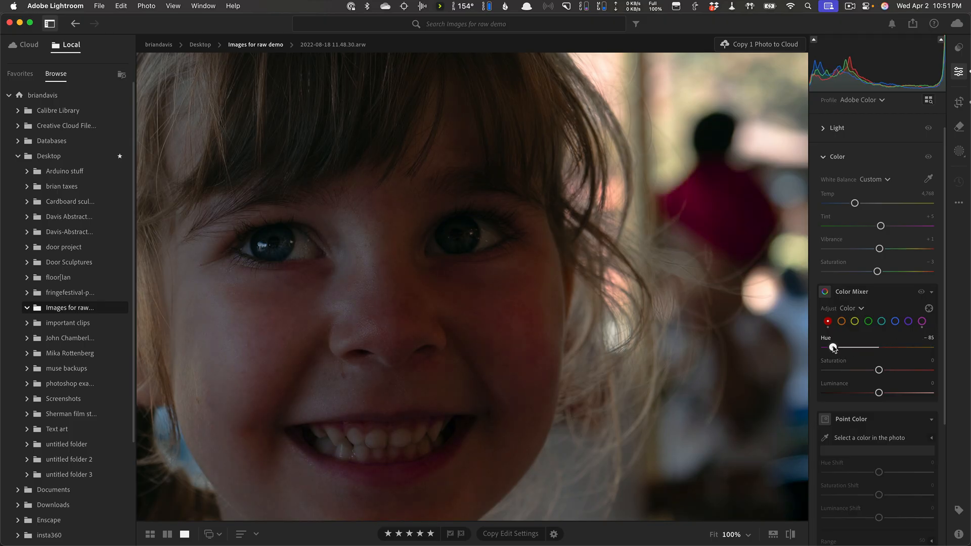
pyautogui.moveTo(833, 348); pyautogui.dragTo(878, 349)
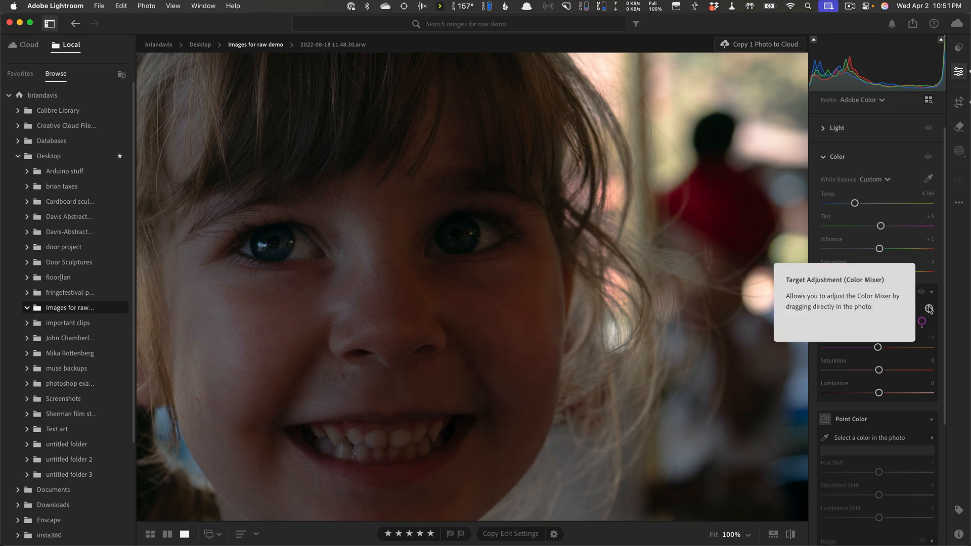
# Step: Shift the orange hue to +9 with Target Adjustment on the girl's cheek, and set orange Saturation to +2 and Luminance to −1
pyautogui.click(929, 309)
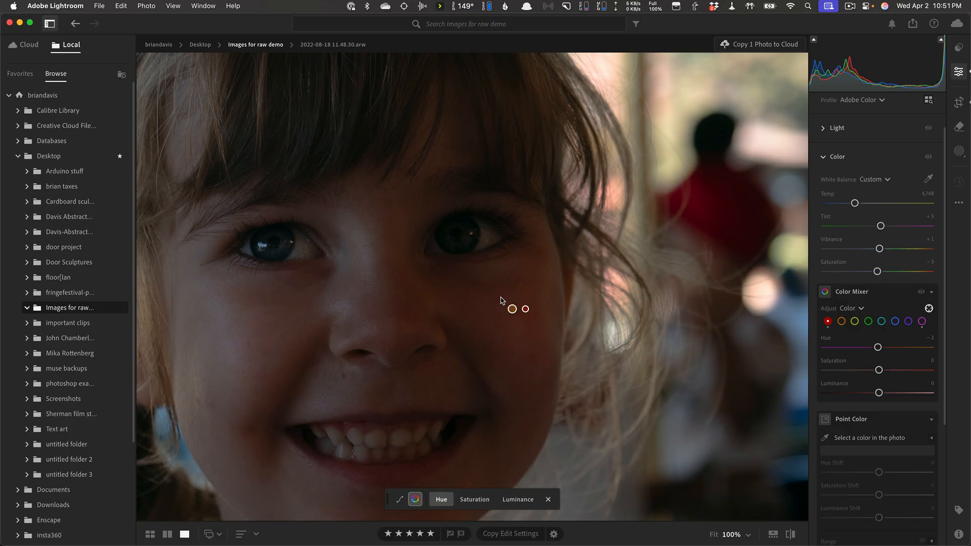
pyautogui.moveTo(501, 300)
pyautogui.mouseDown()
pyautogui.moveTo(509, 297)
pyautogui.moveTo(490, 298)
pyautogui.moveTo(503, 297)
pyautogui.mouseUp()
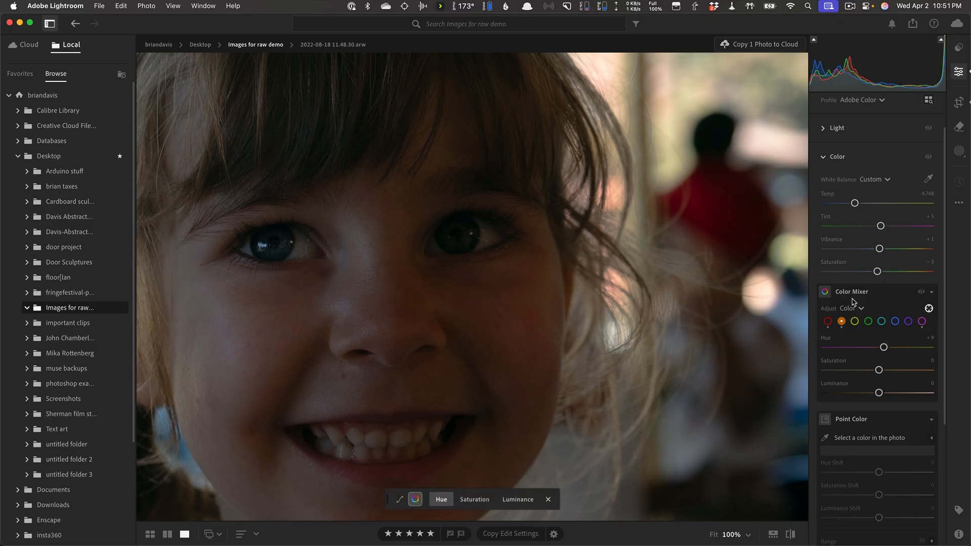
pyautogui.click(929, 309)
pyautogui.click(617, 286)
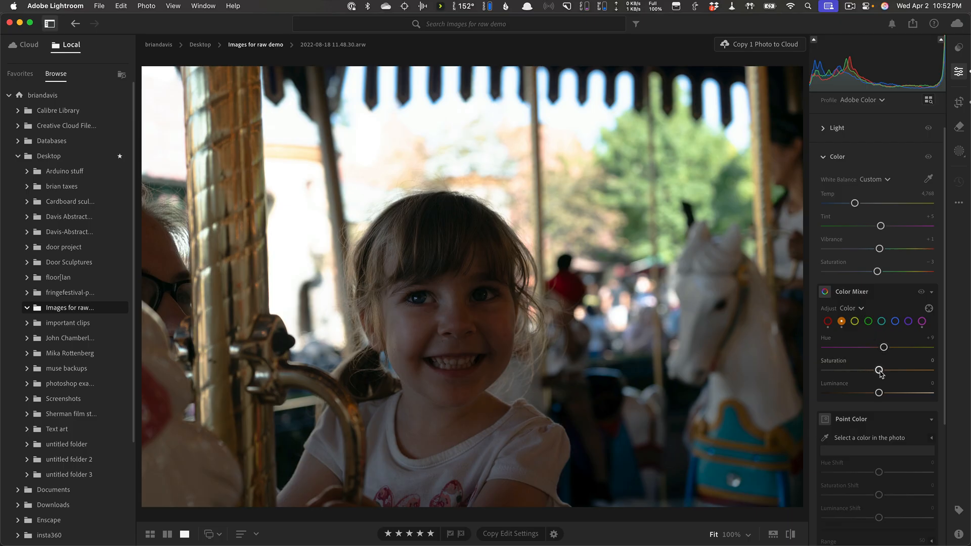
pyautogui.moveTo(880, 373); pyautogui.dragTo(878, 394)
# Step: Sample the red clothing of the background figure as a Point Color and try its Hue Shift, returning it to 0
pyautogui.scroll(-5, 891, 302)
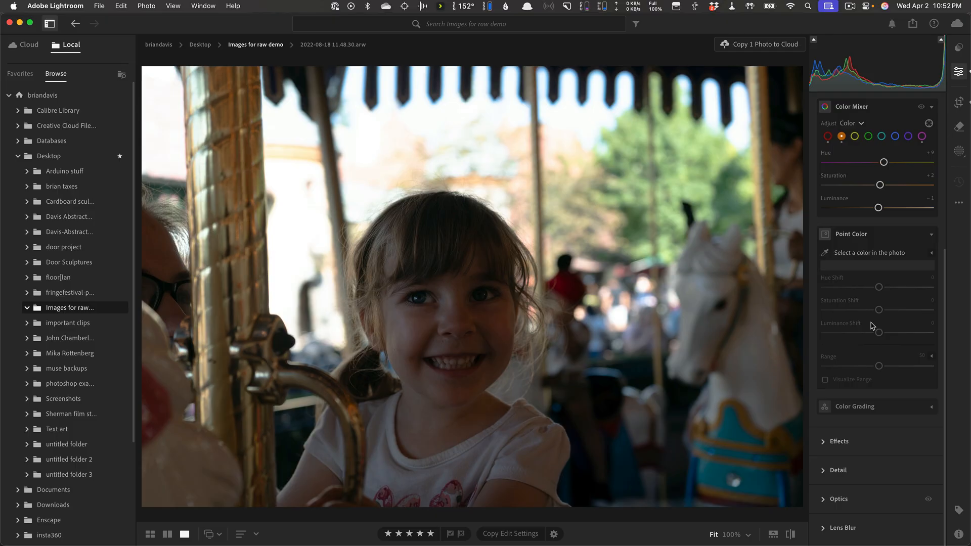
pyautogui.scroll(1, 871, 326)
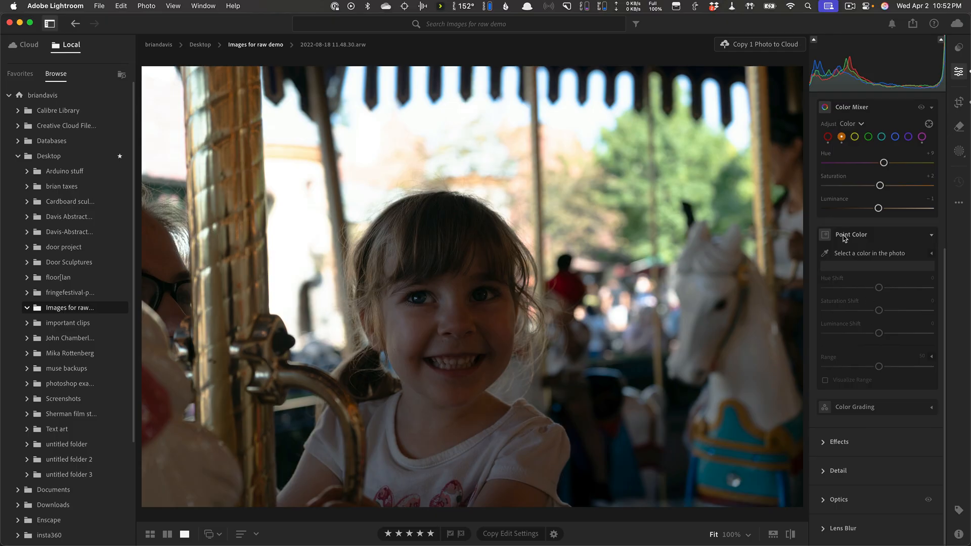
pyautogui.click(825, 258)
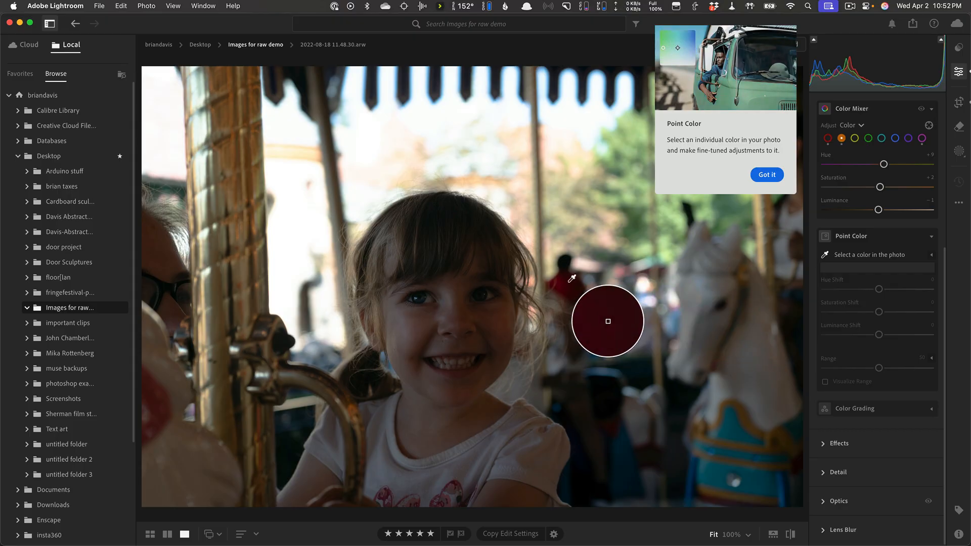
pyautogui.click(572, 278)
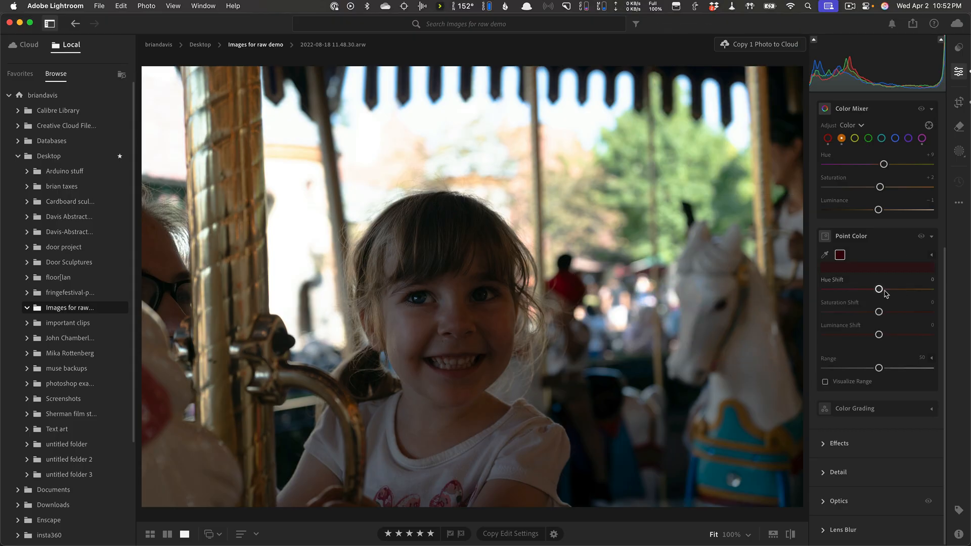
pyautogui.moveTo(879, 289)
pyautogui.mouseDown()
pyautogui.moveTo(924, 290)
pyautogui.moveTo(829, 294)
pyautogui.moveTo(934, 293)
pyautogui.moveTo(880, 293)
pyautogui.mouseUp()
# Step: Sample the horse's teal trappings as a second Point Color, set Hue Shift to −4 and Luminance Shift to −2, and slightly lower Saturation Shift
pyautogui.click(827, 256)
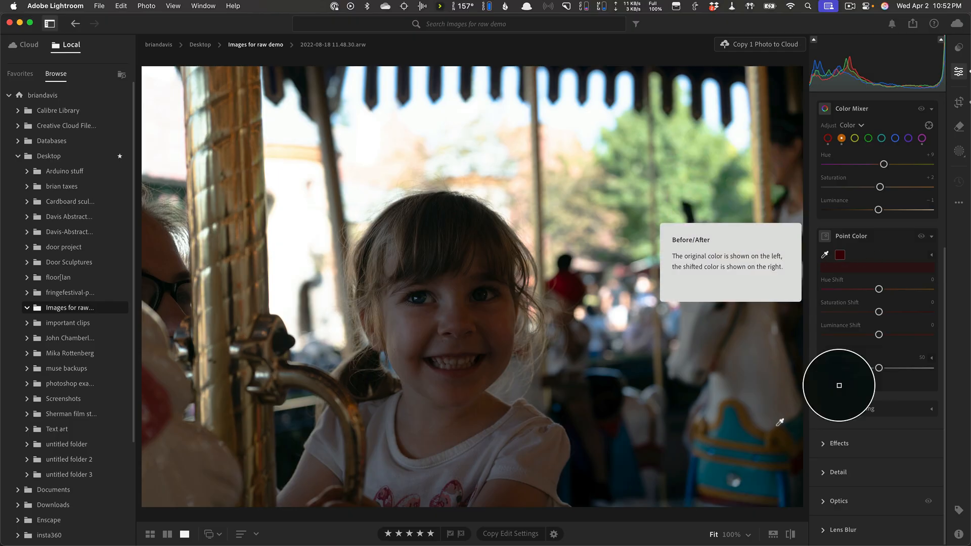
pyautogui.click(718, 472)
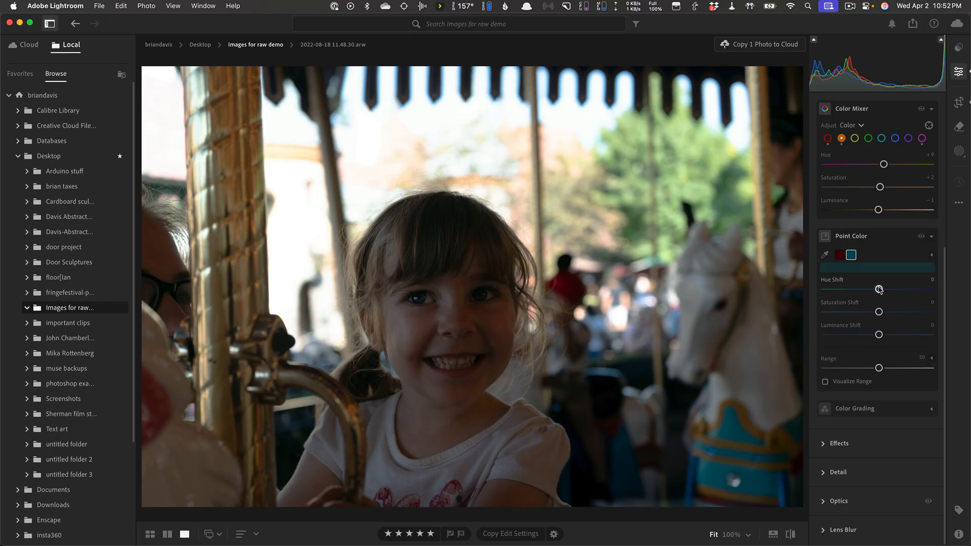
pyautogui.moveTo(879, 289); pyautogui.dragTo(878, 335)
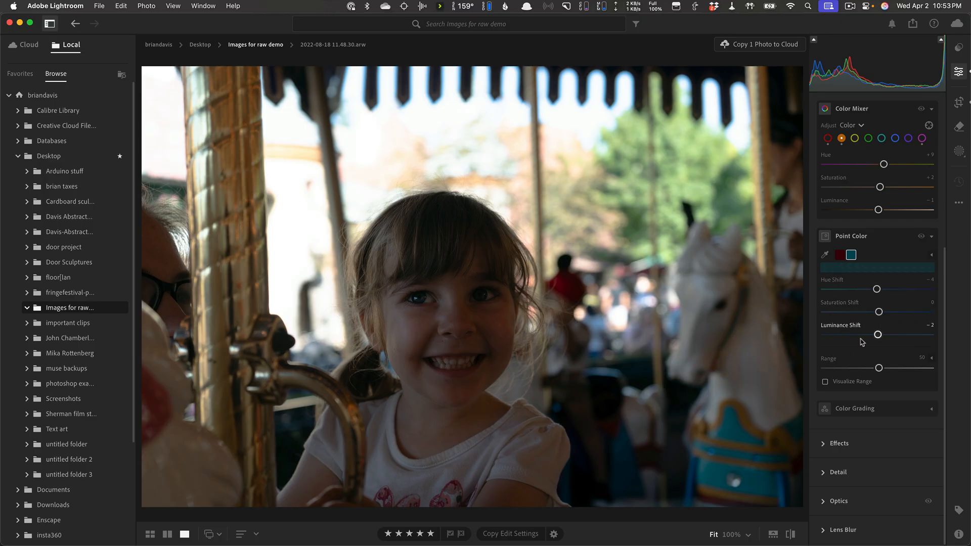
pyautogui.moveTo(879, 311); pyautogui.dragTo(877, 311)
# Step: Set the photo's overall Saturation to −9 and Vibrance to −7, and collapse the Color settings
pyautogui.scroll(5, 879, 255)
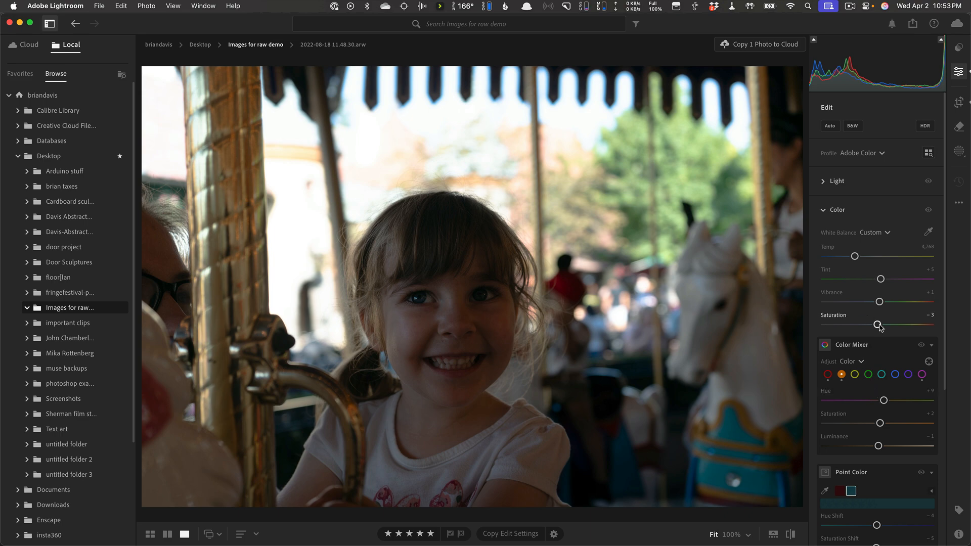
pyautogui.moveTo(879, 327); pyautogui.dragTo(876, 302)
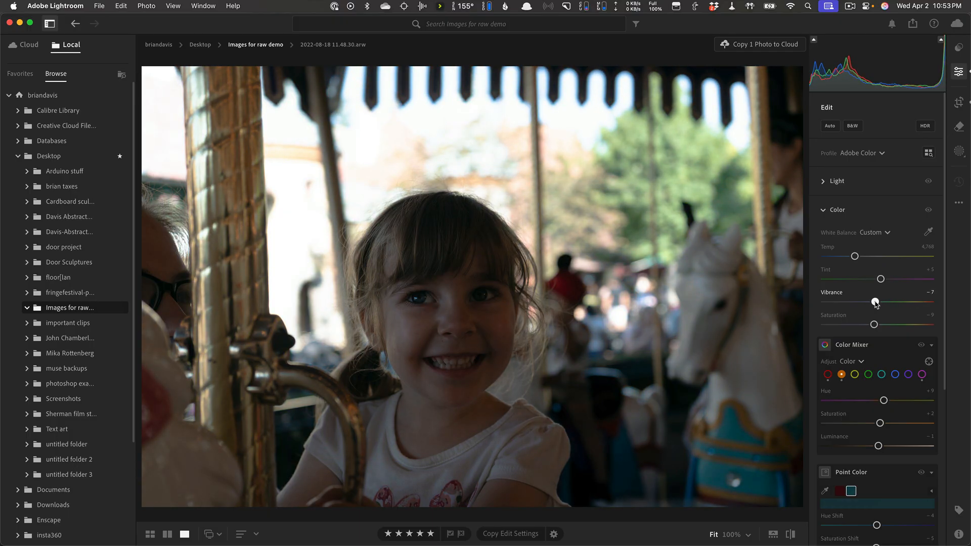
pyautogui.scroll(-1, 883, 312)
pyautogui.scroll(1, 884, 314)
pyautogui.click(822, 210)
# Step: Try the Grain effect at 98 on the girl's face at 100% magnification, and return it to 0
pyautogui.click(824, 239)
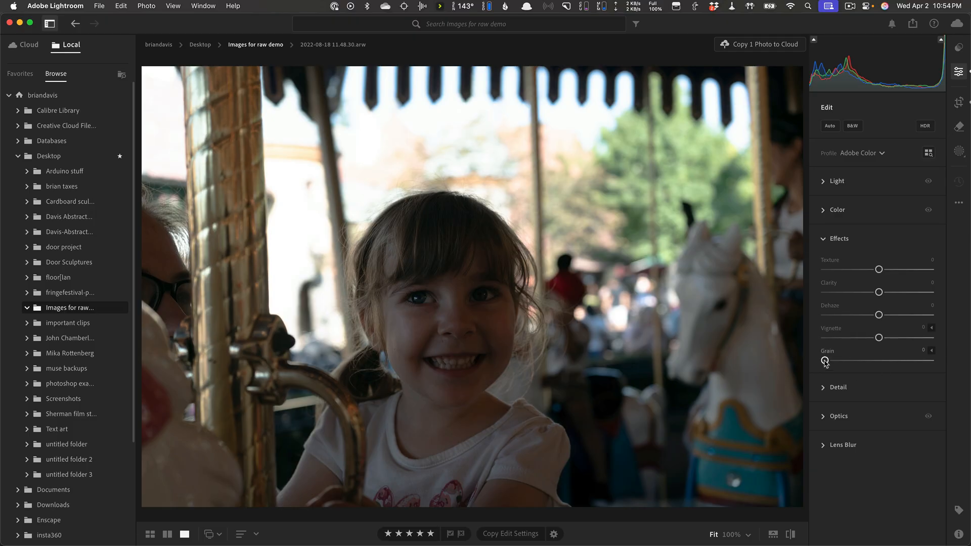
pyautogui.moveTo(825, 360); pyautogui.dragTo(931, 361)
pyautogui.click(478, 318)
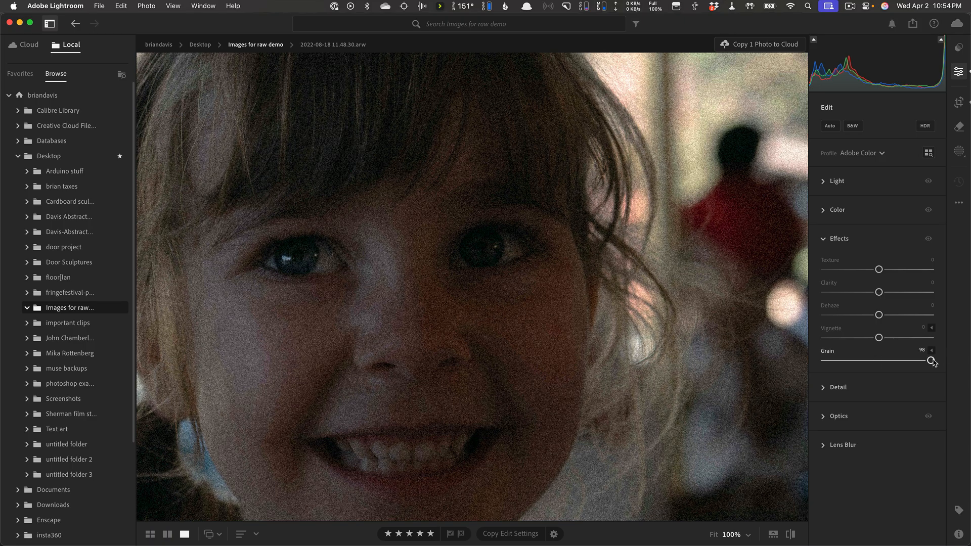
pyautogui.moveTo(930, 360); pyautogui.dragTo(823, 355)
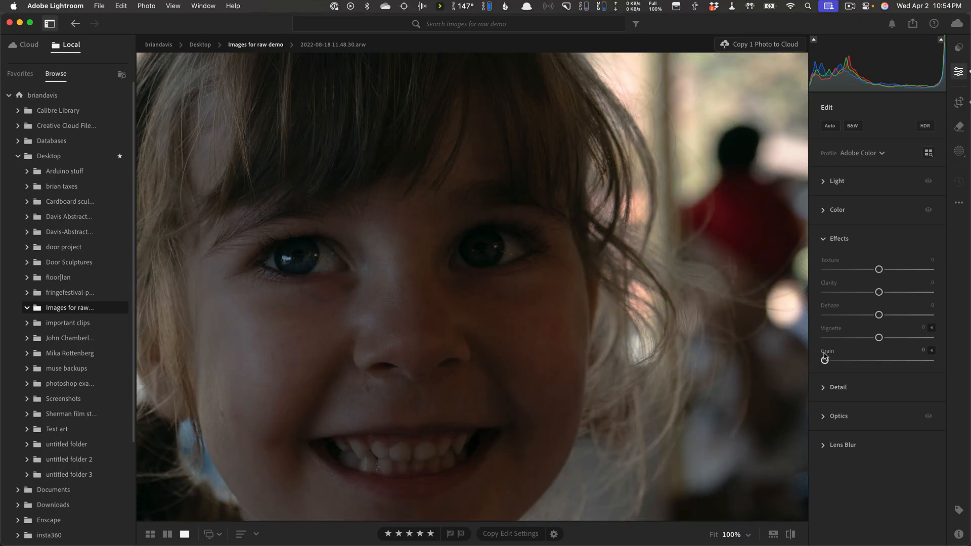
pyautogui.click(745, 340)
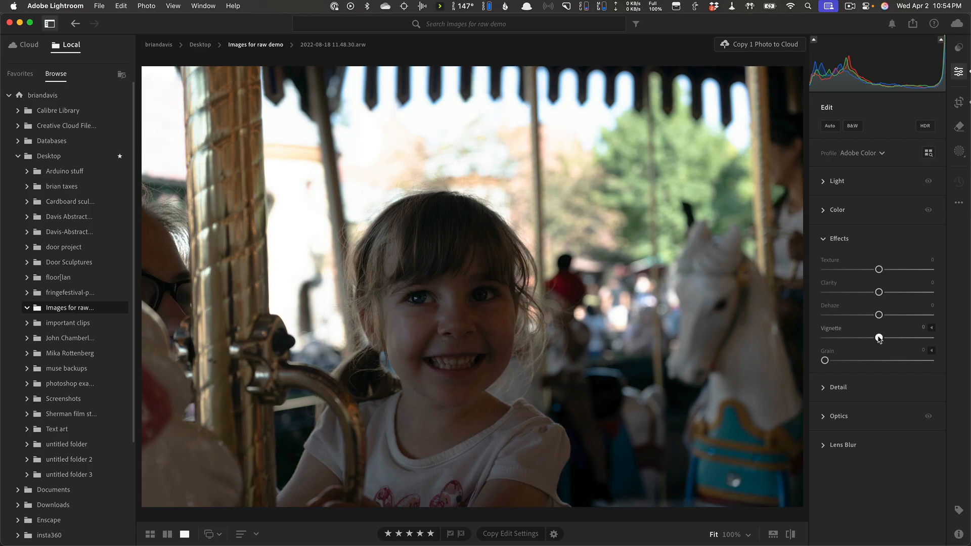
# Step: Set the Vignette effect to −17 and Dehaze to −1
pyautogui.moveTo(879, 338)
pyautogui.mouseDown()
pyautogui.moveTo(923, 338)
pyautogui.moveTo(824, 338)
pyautogui.moveTo(919, 338)
pyautogui.moveTo(830, 338)
pyautogui.moveTo(879, 338)
pyautogui.mouseUp()
pyautogui.moveTo(879, 338); pyautogui.dragTo(871, 341)
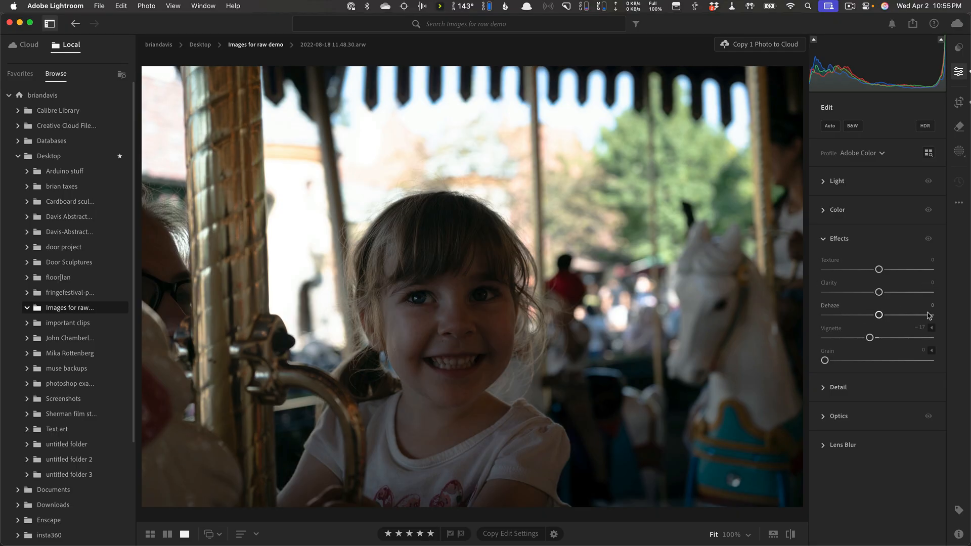
pyautogui.moveTo(880, 316)
pyautogui.mouseDown()
pyautogui.moveTo(849, 316)
pyautogui.moveTo(928, 316)
pyautogui.moveTo(865, 316)
pyautogui.moveTo(879, 318)
pyautogui.mouseUp()
pyautogui.moveTo(879, 317); pyautogui.dragTo(881, 295)
# Step: Compare Clarity at +48, +28, −4 and +52 on the magnified background and girl's face, and set it to +2
pyautogui.click(601, 219)
pyautogui.moveTo(874, 294); pyautogui.dragTo(905, 295)
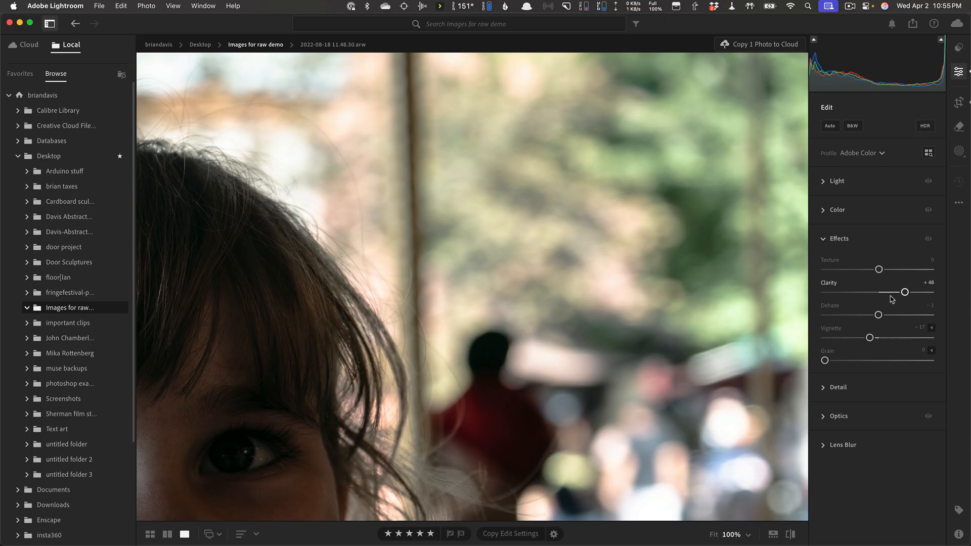
pyautogui.moveTo(905, 293)
pyautogui.mouseDown()
pyautogui.moveTo(875, 294)
pyautogui.moveTo(895, 296)
pyautogui.mouseUp()
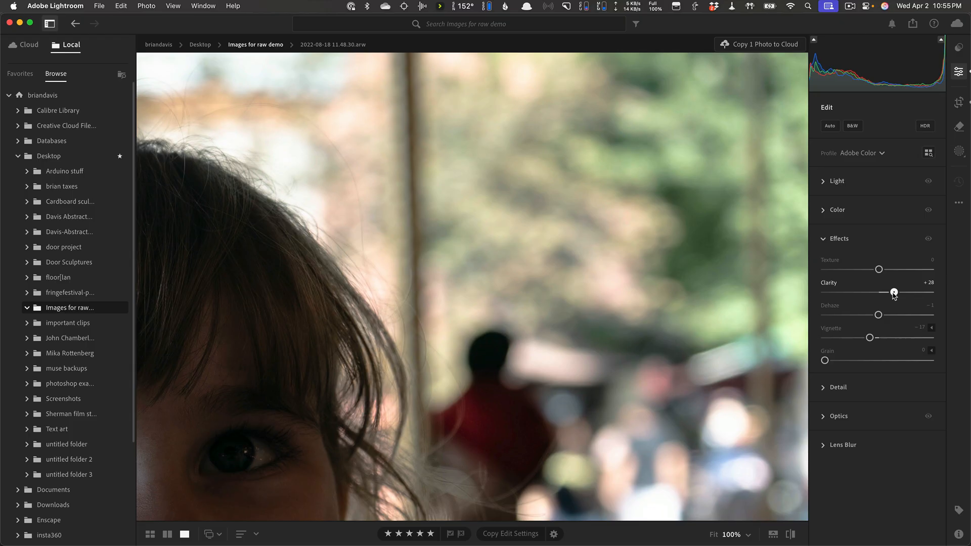
pyautogui.click(618, 247)
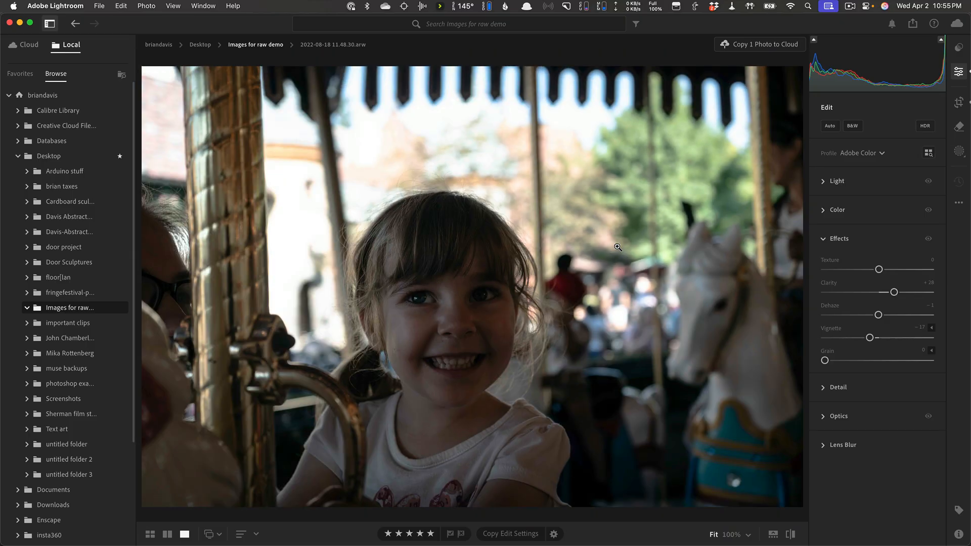
pyautogui.click(497, 325)
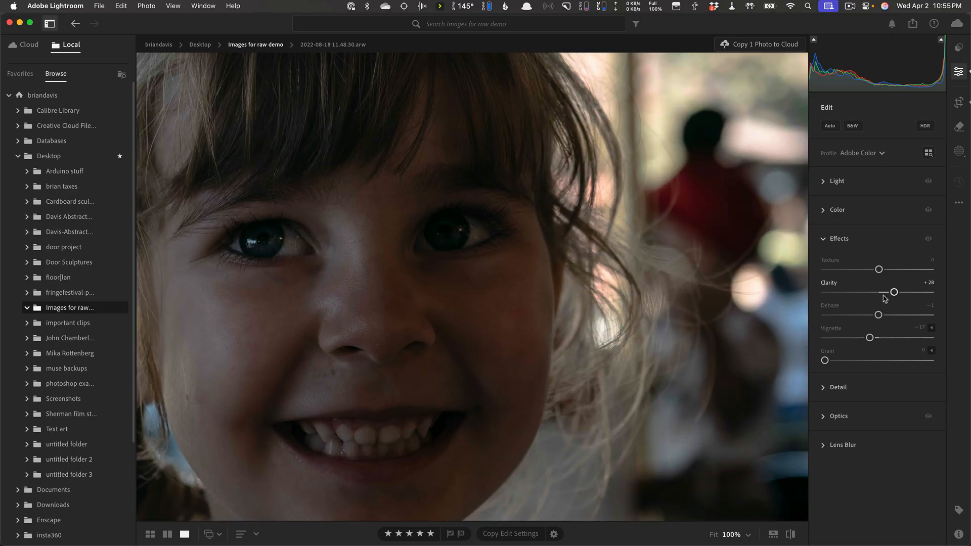
pyautogui.moveTo(895, 293); pyautogui.dragTo(877, 294)
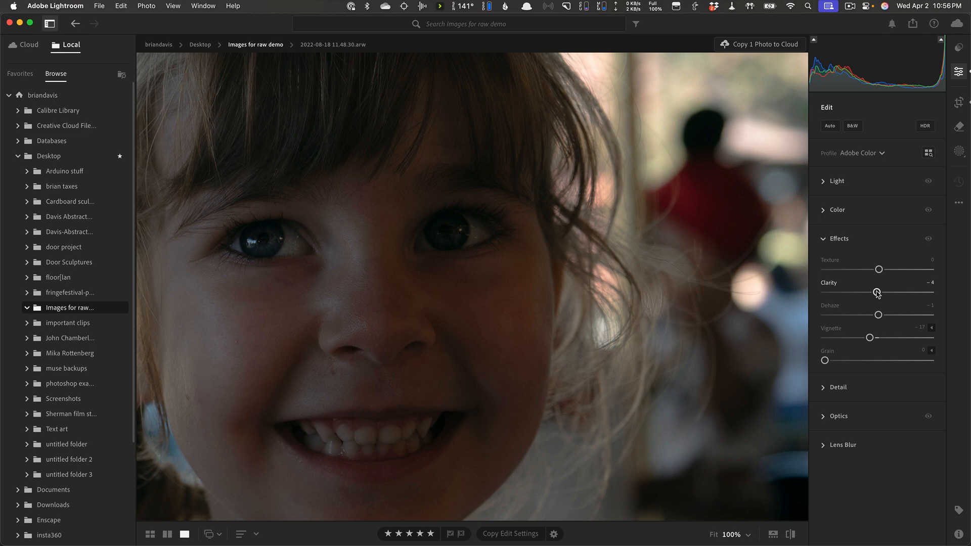
pyautogui.moveTo(877, 293); pyautogui.dragTo(908, 294)
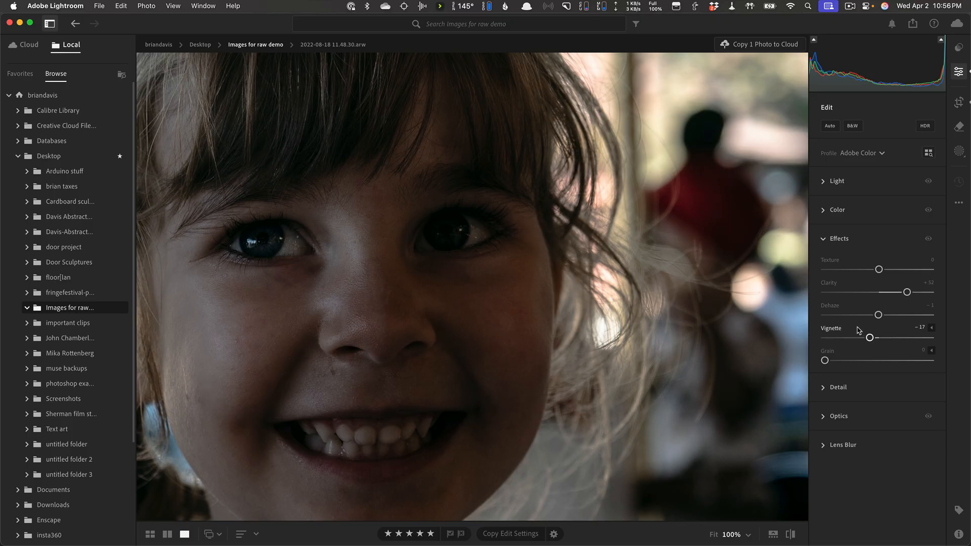
pyautogui.moveTo(907, 294); pyautogui.dragTo(758, 278)
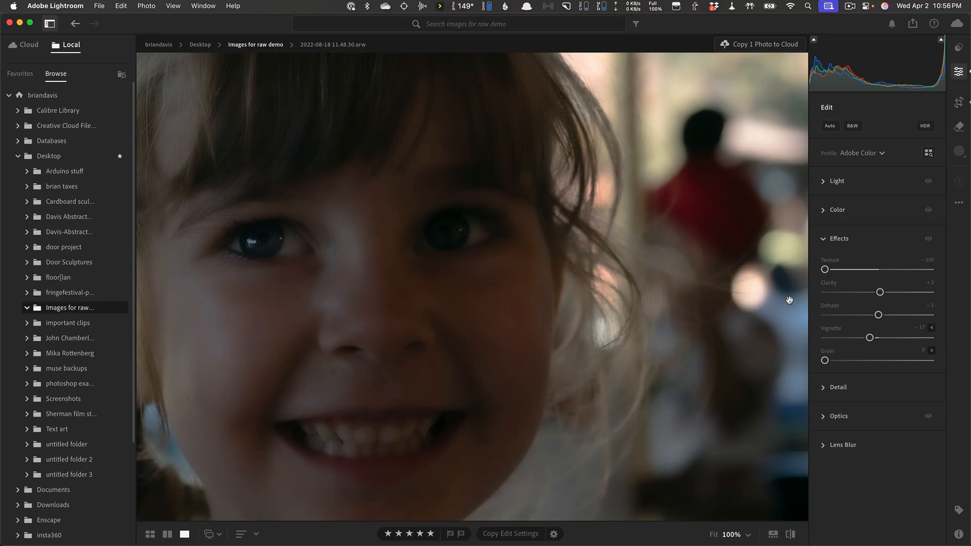
# Step: Try Texture at negative values and at +66 on the girl's face, bring it back to about zero, and collapse Effects
pyautogui.moveTo(825, 272); pyautogui.dragTo(879, 271)
pyautogui.moveTo(877, 270); pyautogui.dragTo(853, 272)
pyautogui.moveTo(851, 272); pyautogui.dragTo(915, 273)
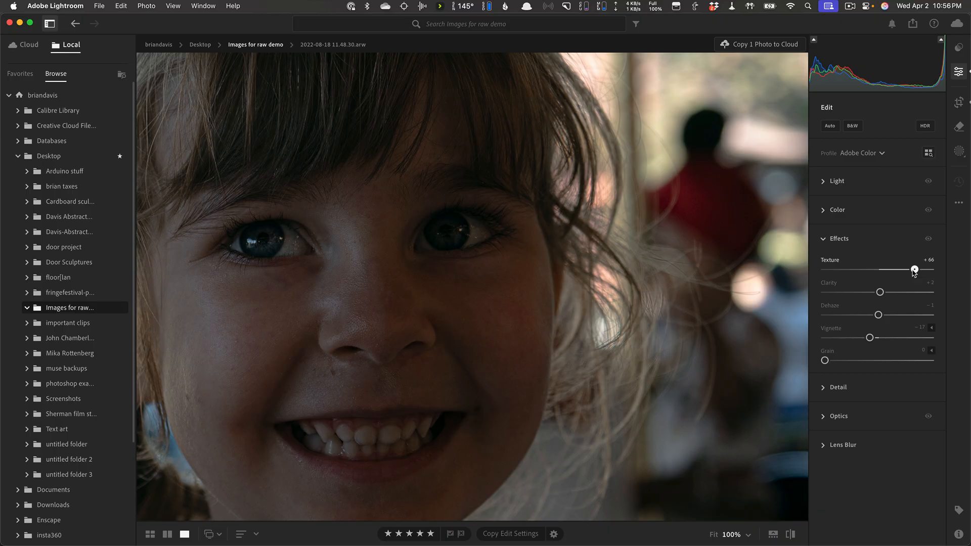
pyautogui.moveTo(915, 273); pyautogui.dragTo(881, 273)
pyautogui.click(825, 240)
# Step: Try strong Sharpening in the Detail settings, set it to 43, and return to the whole-photo view
pyautogui.click(827, 272)
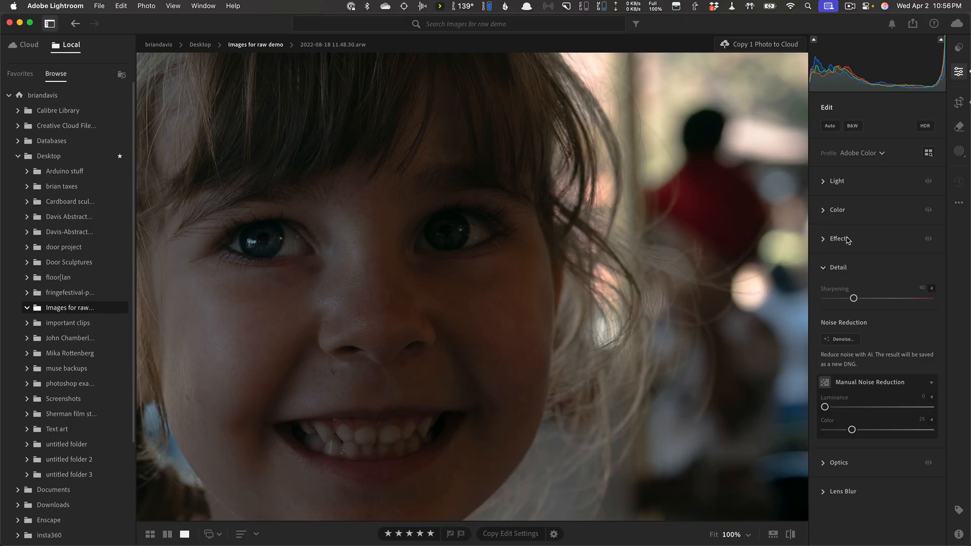
pyautogui.moveTo(854, 299); pyautogui.dragTo(925, 298)
pyautogui.click(856, 298)
pyautogui.moveTo(856, 298)
pyautogui.mouseDown()
pyautogui.moveTo(826, 299)
pyautogui.moveTo(932, 299)
pyautogui.moveTo(856, 299)
pyautogui.mouseUp()
pyautogui.click(693, 347)
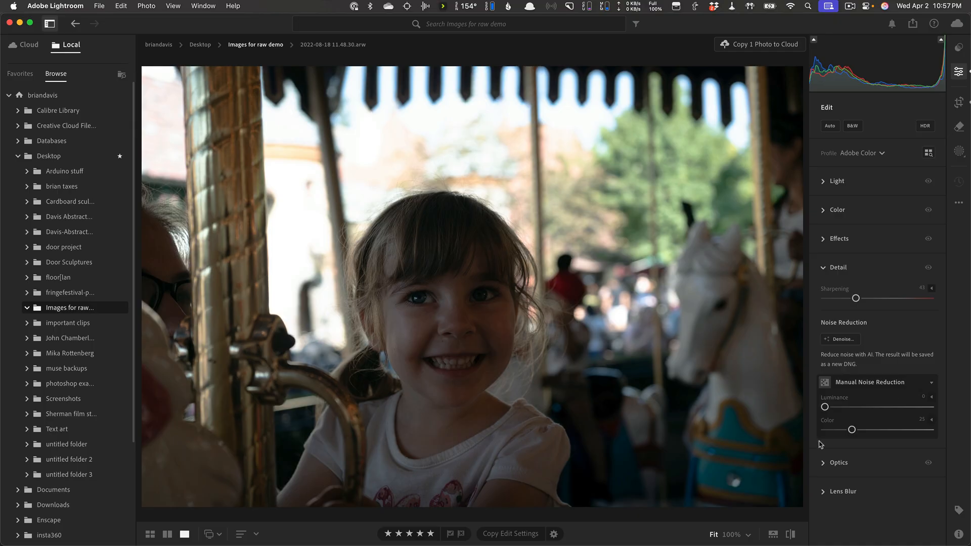
pyautogui.click(824, 270)
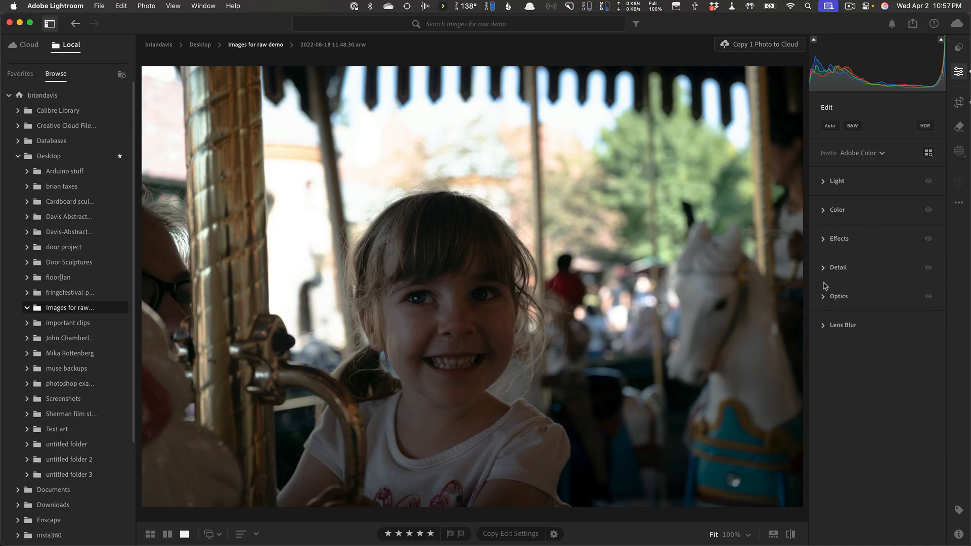
# Step: Try different Distortion Correction and Lens Vignetting amounts for the Sony lens profile, and return both to 100
pyautogui.click(823, 297)
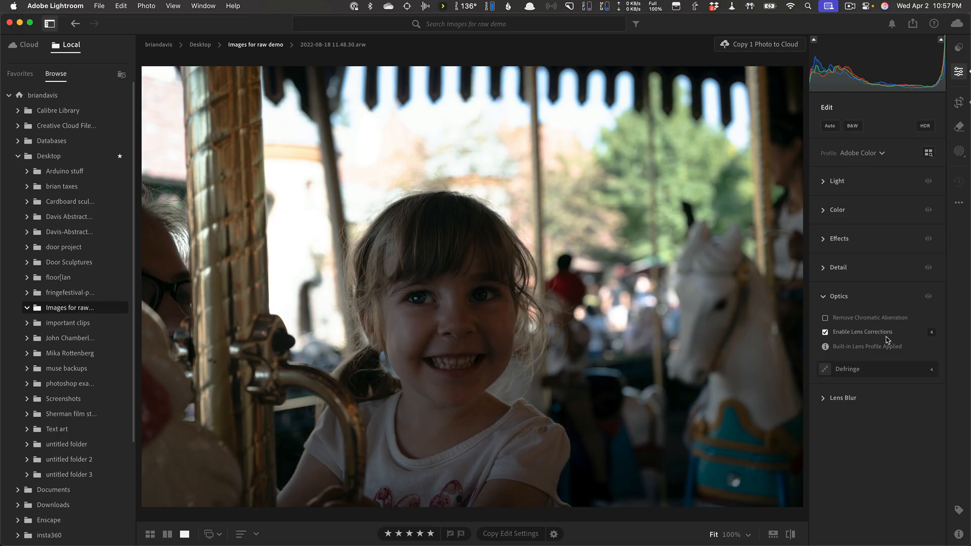
pyautogui.click(932, 333)
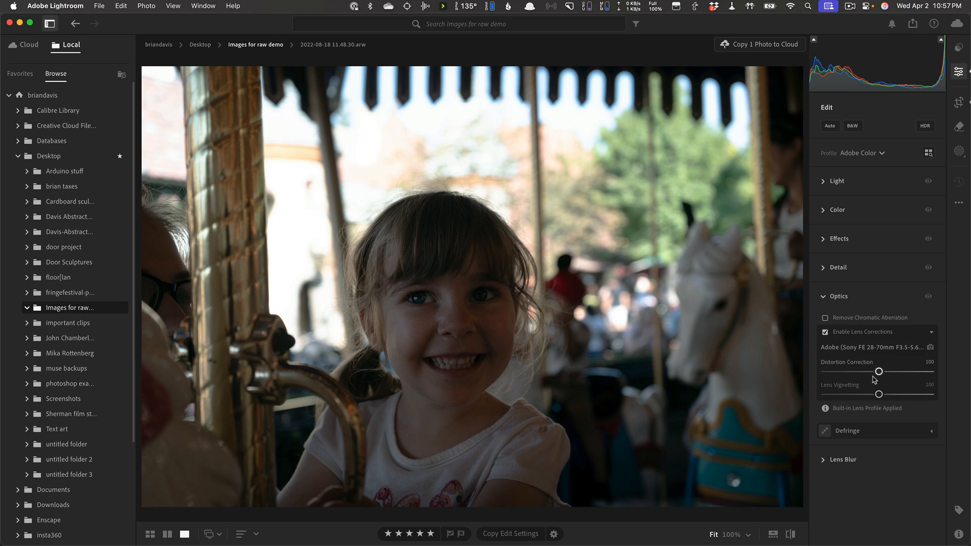
pyautogui.moveTo(880, 373); pyautogui.dragTo(917, 372)
pyautogui.moveTo(836, 375); pyautogui.dragTo(879, 373)
pyautogui.moveTo(879, 394)
pyautogui.mouseDown()
pyautogui.moveTo(934, 395)
pyautogui.moveTo(858, 396)
pyautogui.moveTo(879, 395)
pyautogui.mouseUp()
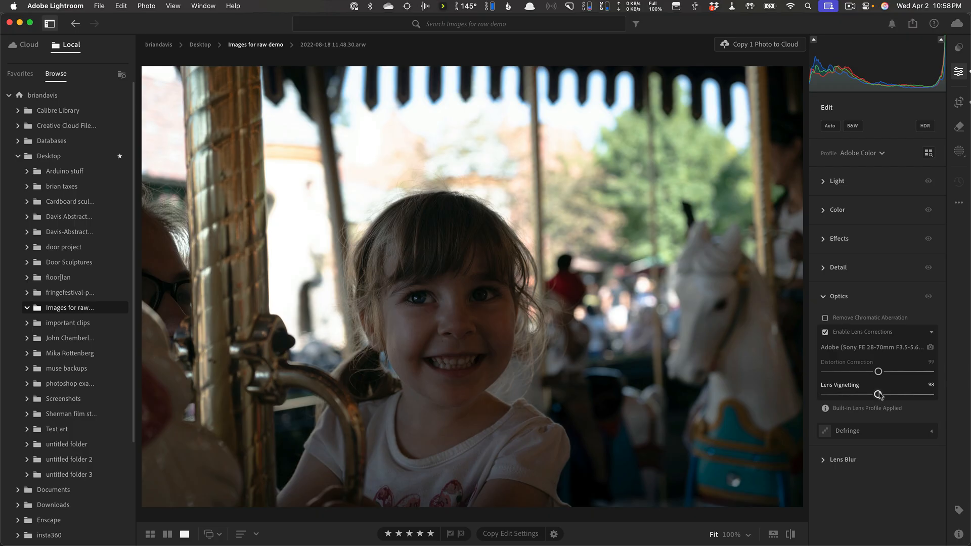
pyautogui.moveTo(878, 372); pyautogui.dragTo(879, 395)
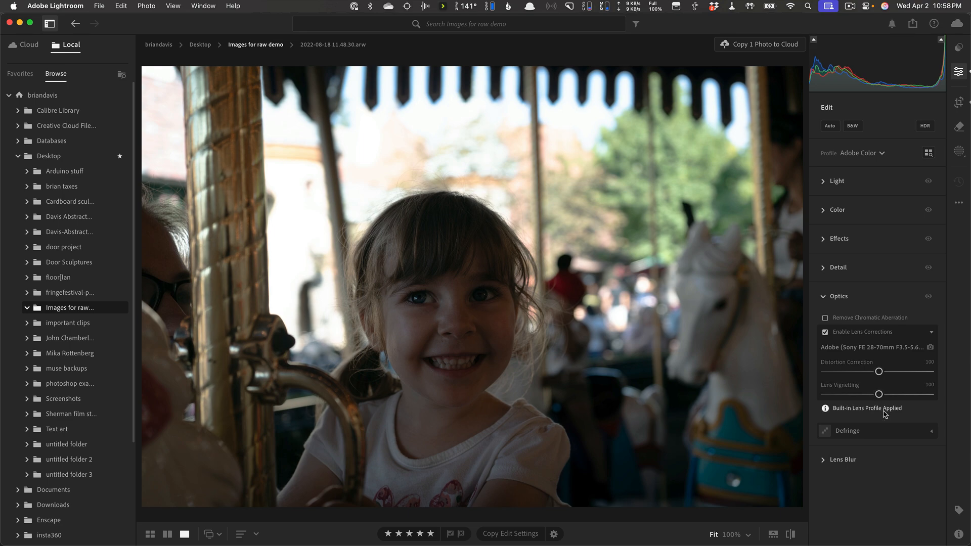
# Step: Examine the Defringe amount and purple hue settings in Optics, and collapse both sections
pyautogui.click(931, 432)
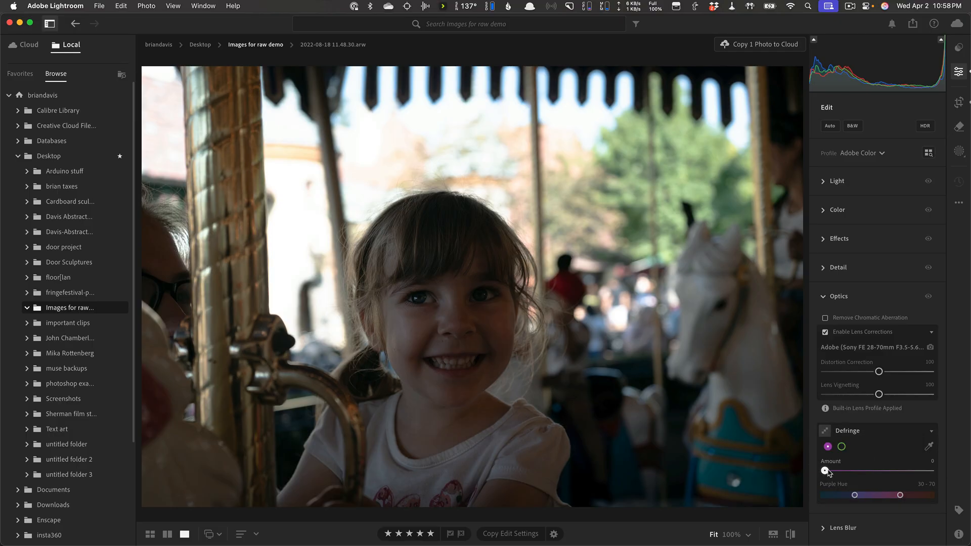
pyautogui.moveTo(826, 471)
pyautogui.mouseDown()
pyautogui.moveTo(923, 471)
pyautogui.moveTo(825, 471)
pyautogui.mouseUp()
pyautogui.click(933, 432)
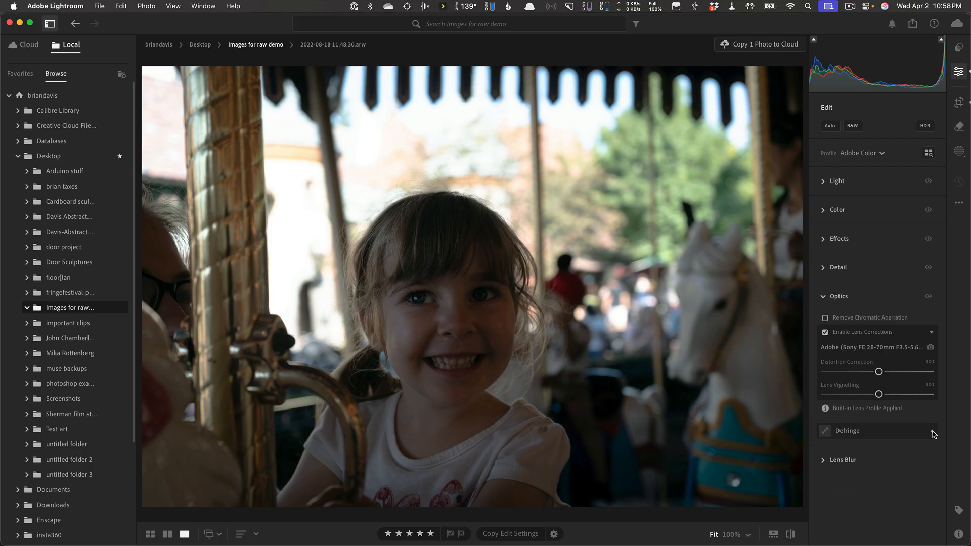
pyautogui.click(823, 299)
# Step: Apply Lens Blur to the carousel photo, try the Cat Eye amount, and collapse Lens Blur
pyautogui.click(825, 326)
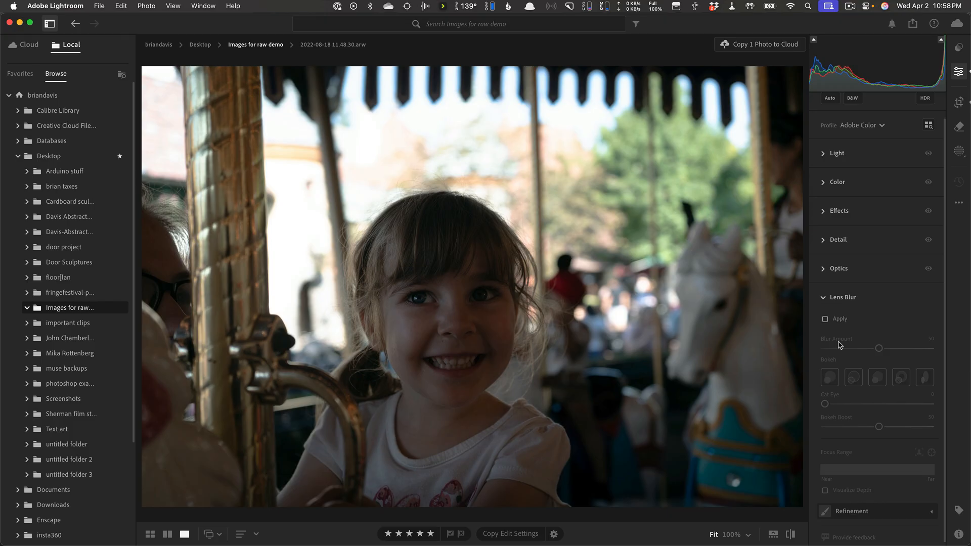
pyautogui.click(826, 319)
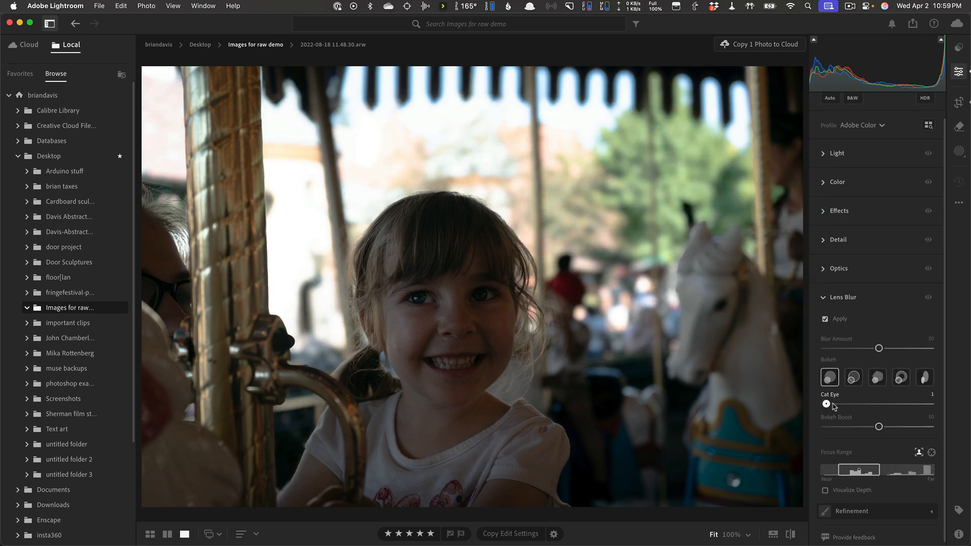
pyautogui.moveTo(825, 404)
pyautogui.mouseDown()
pyautogui.moveTo(892, 404)
pyautogui.moveTo(812, 404)
pyautogui.mouseUp()
pyautogui.moveTo(842, 411)
pyautogui.click(824, 298)
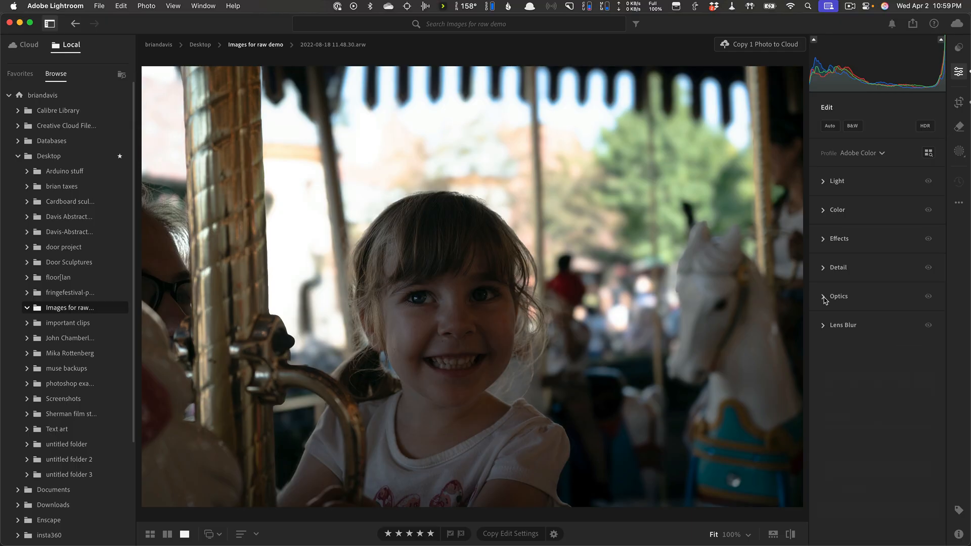
# Step: Create a Subject mask on the girl and expand the mask list to show mask names and components
pyautogui.moveTo(844, 339)
pyautogui.click(961, 153)
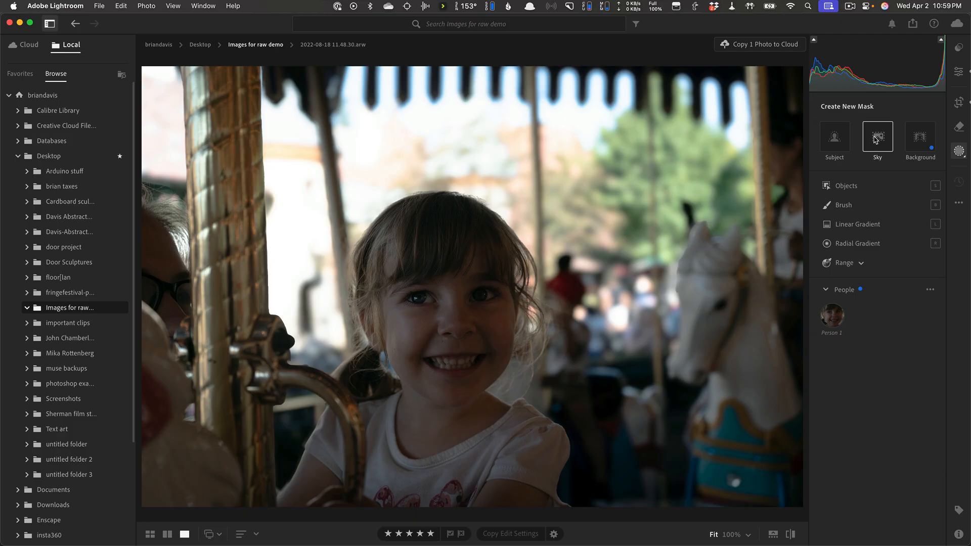
pyautogui.click(835, 141)
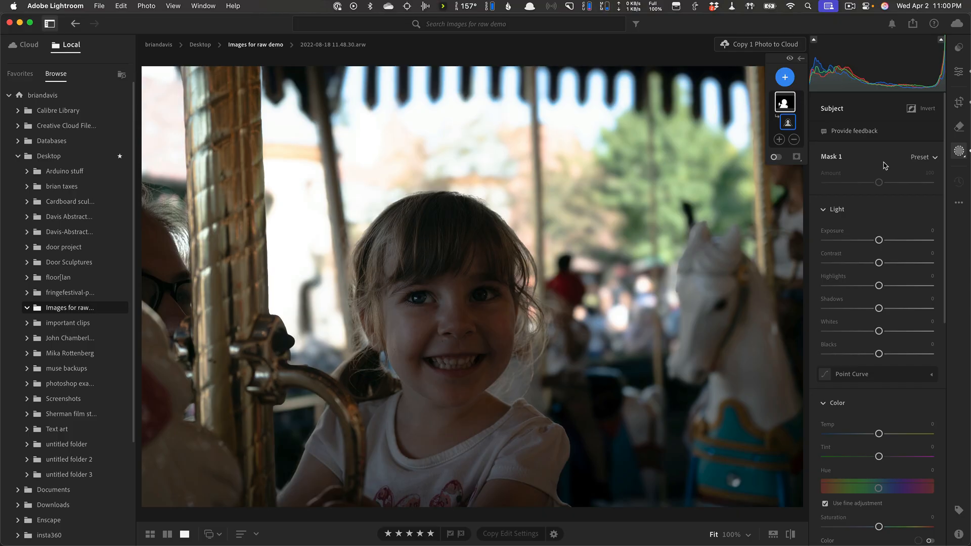
pyautogui.click(801, 60)
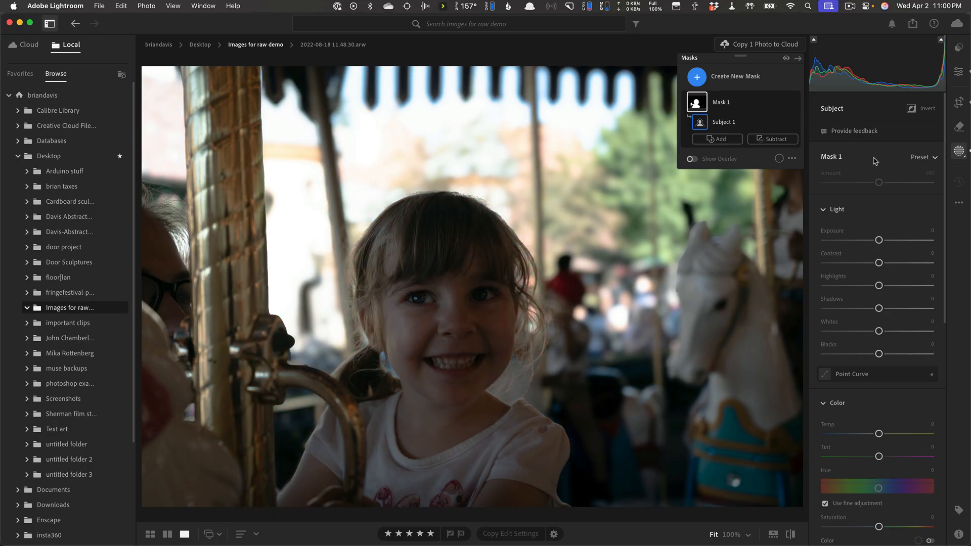
# Step: Toggle the mask overlay to check the Subject mask's coverage, visit the whole-photo edit settings and return to masking
pyautogui.press('o')
pyautogui.press('o')
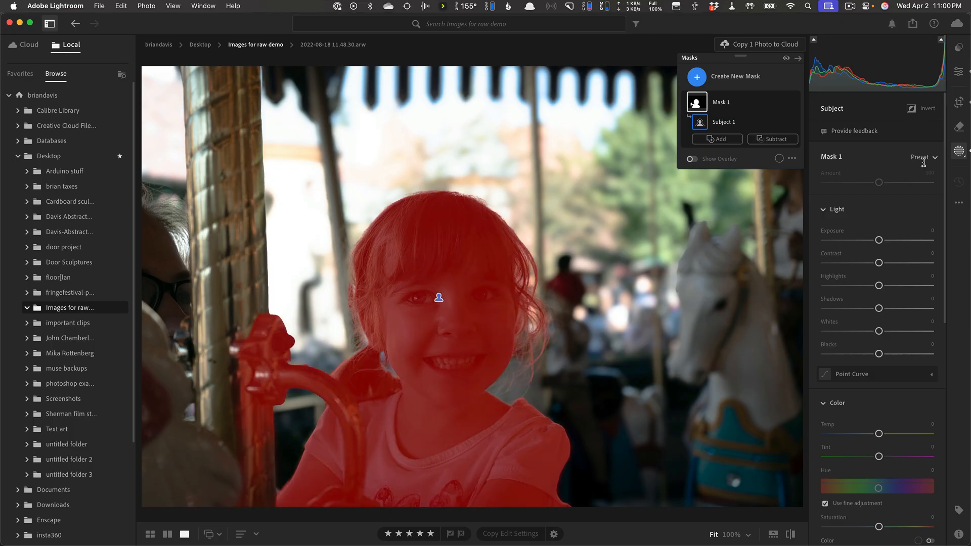
pyautogui.click(959, 77)
pyautogui.click(959, 151)
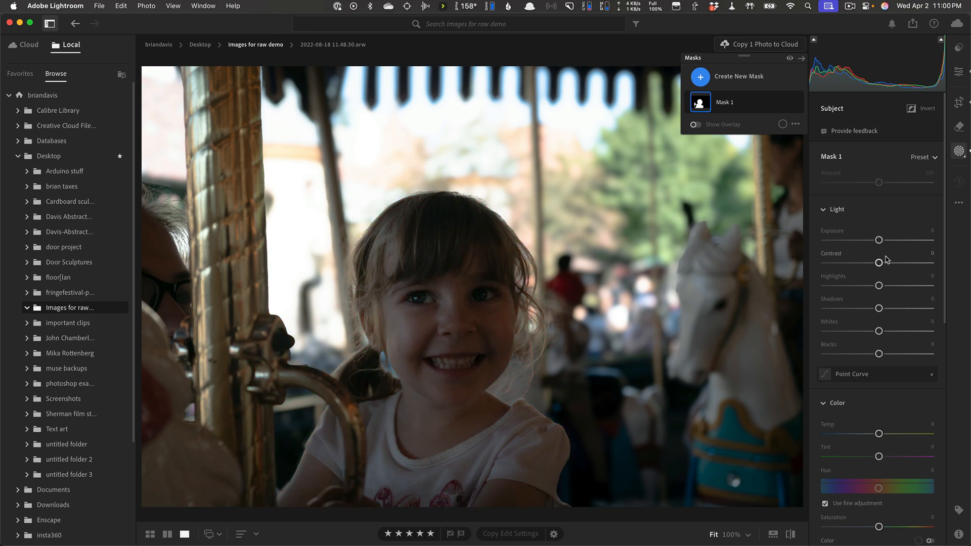
# Step: Brighten the subject in Mask 1 with Exposure +0.04, Highlights +27, Shadows +22, Whites +16 and Blacks −13
pyautogui.moveTo(880, 241)
pyautogui.mouseDown()
pyautogui.moveTo(911, 241)
pyautogui.moveTo(853, 241)
pyautogui.moveTo(918, 242)
pyautogui.moveTo(853, 242)
pyautogui.moveTo(924, 242)
pyautogui.moveTo(880, 245)
pyautogui.mouseUp()
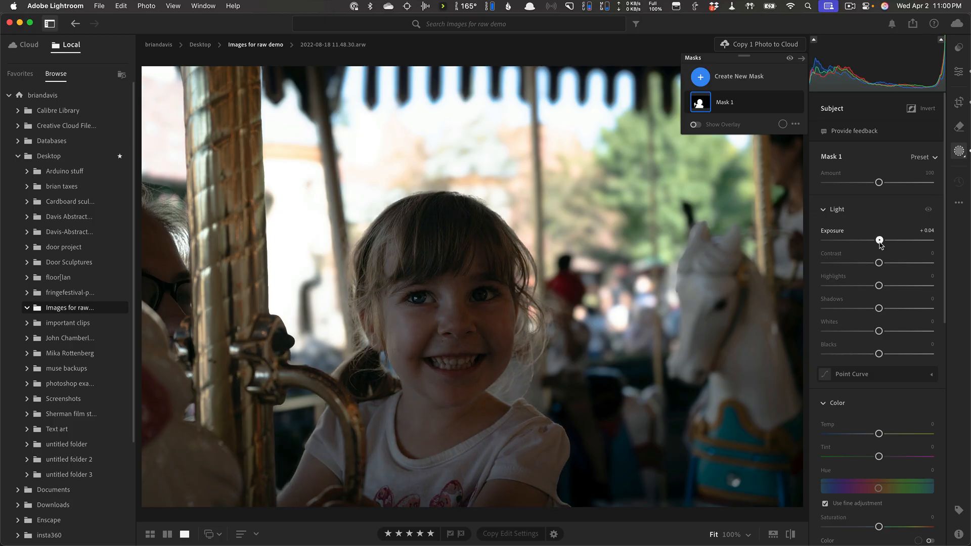
pyautogui.doubleClick(880, 241)
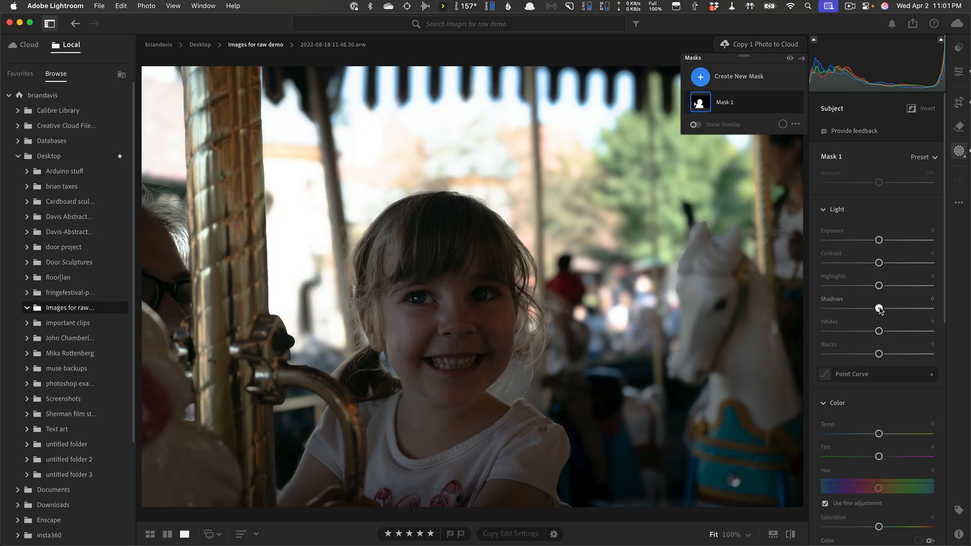
pyautogui.moveTo(880, 310); pyautogui.dragTo(889, 287)
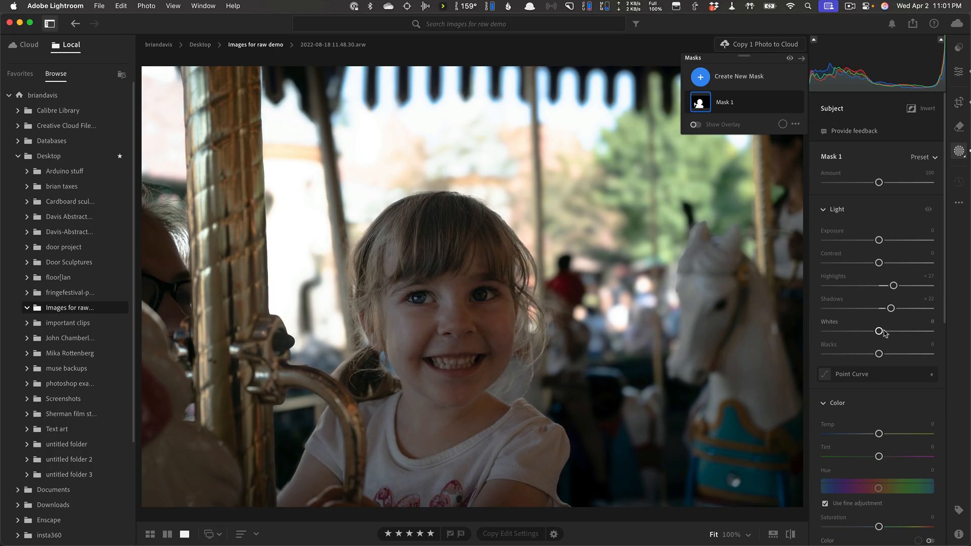
pyautogui.moveTo(880, 331); pyautogui.dragTo(870, 356)
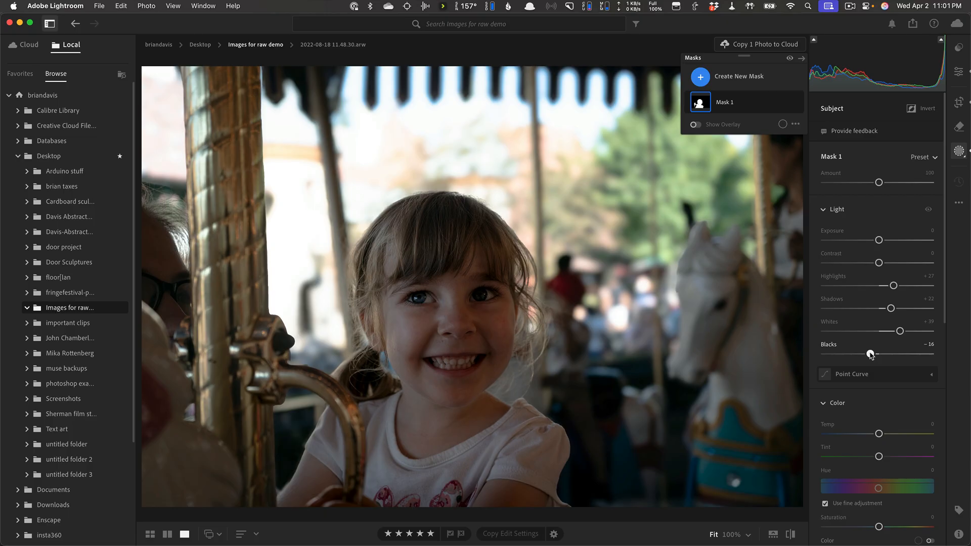
pyautogui.moveTo(872, 356); pyautogui.dragTo(889, 332)
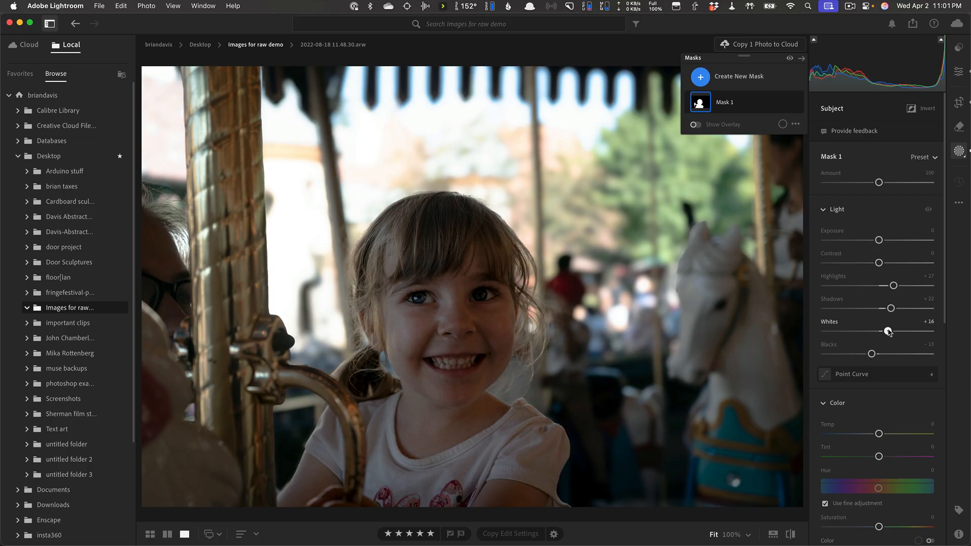
pyautogui.scroll(-1, 888, 263)
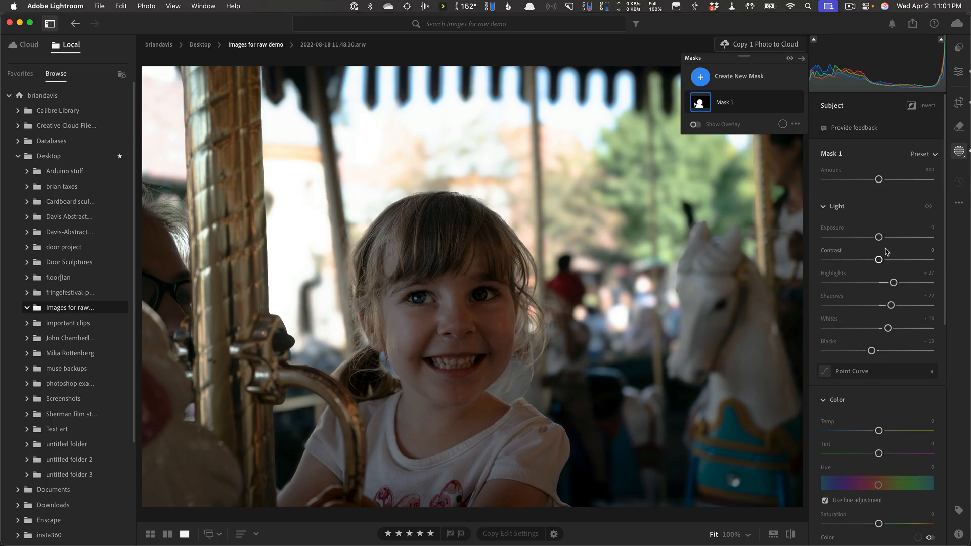
pyautogui.scroll(-1, 881, 239)
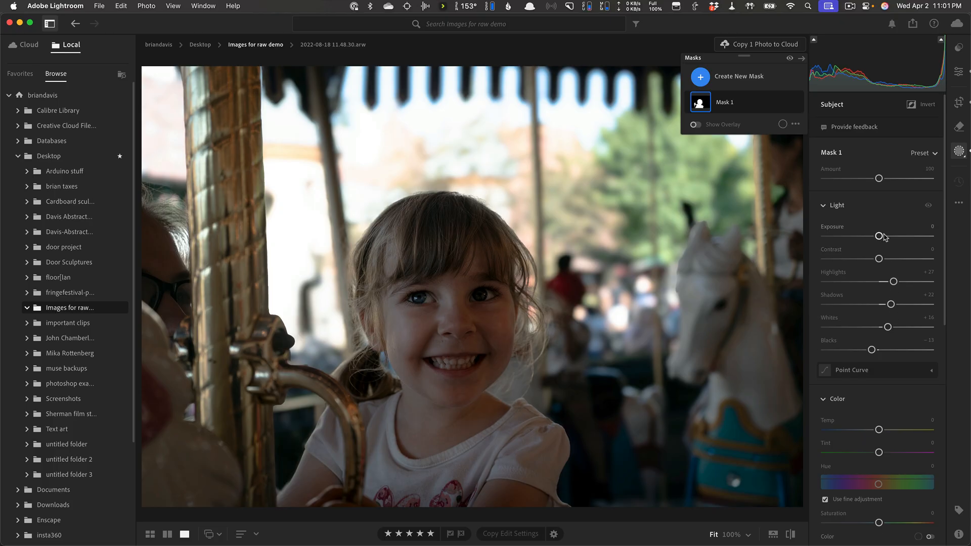
pyautogui.moveTo(881, 238); pyautogui.dragTo(880, 239)
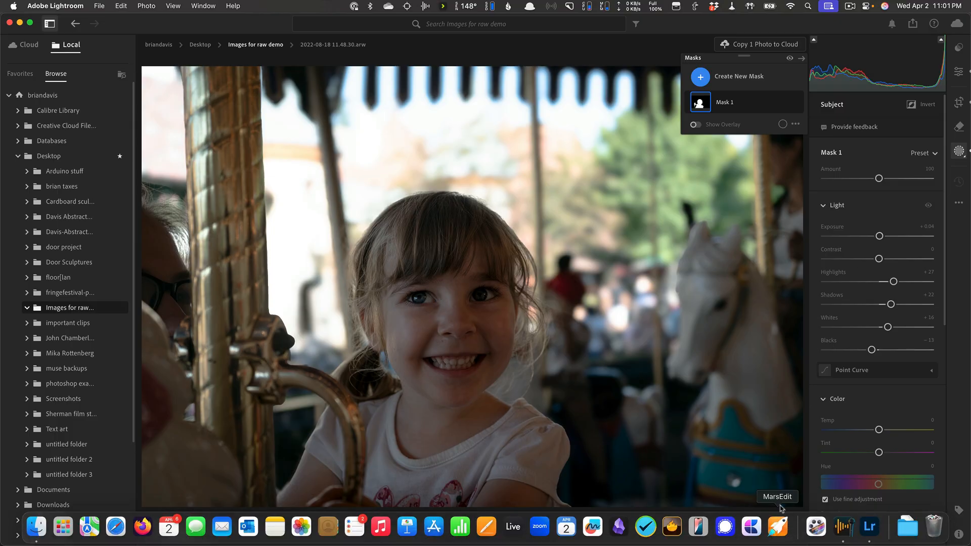
# Step: Switch repeatedly between the original and edited photo to compare the effect of the edits
pyautogui.click(792, 535)
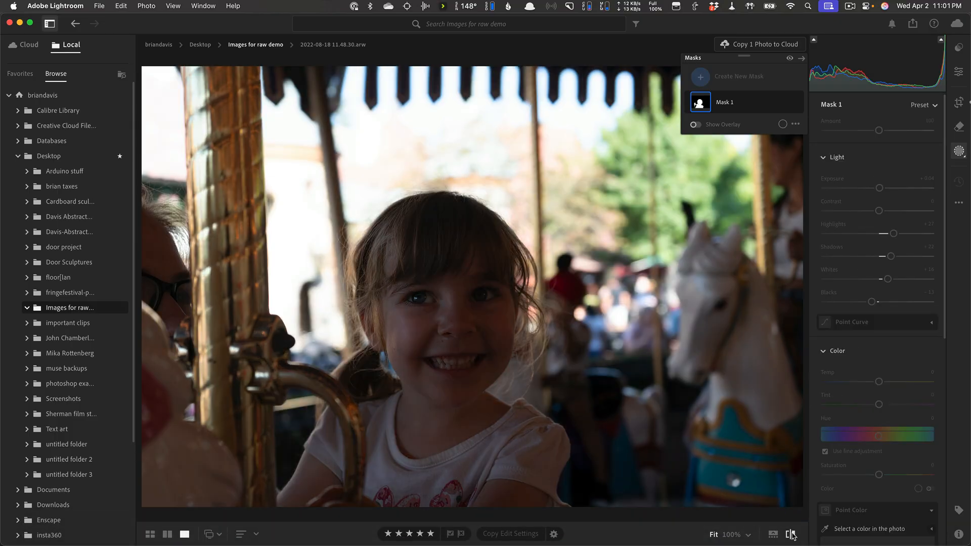
pyautogui.click(791, 534)
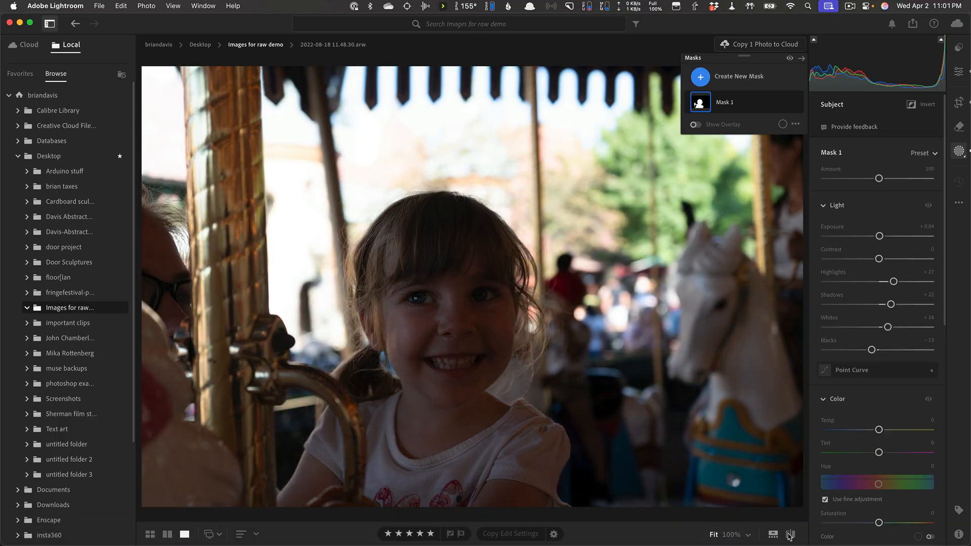
pyautogui.click(790, 534)
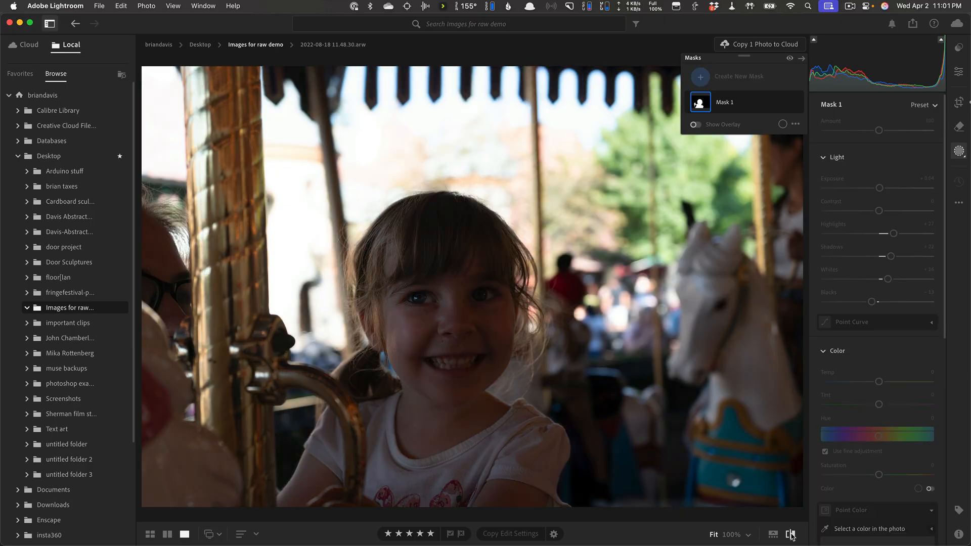
pyautogui.click(792, 535)
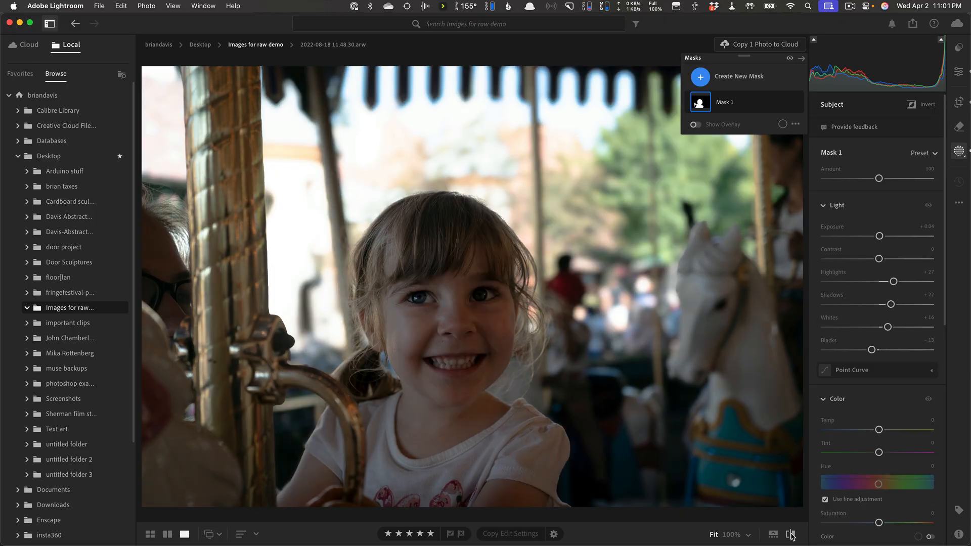
pyautogui.click(791, 536)
pyautogui.click(791, 535)
pyautogui.click(791, 535)
pyautogui.click(792, 536)
# Step: Refine Mask 1 on the girl's face at 100% magnification, setting Blacks to −10, Highlights to +20 and Shadows to +13
pyautogui.click(484, 324)
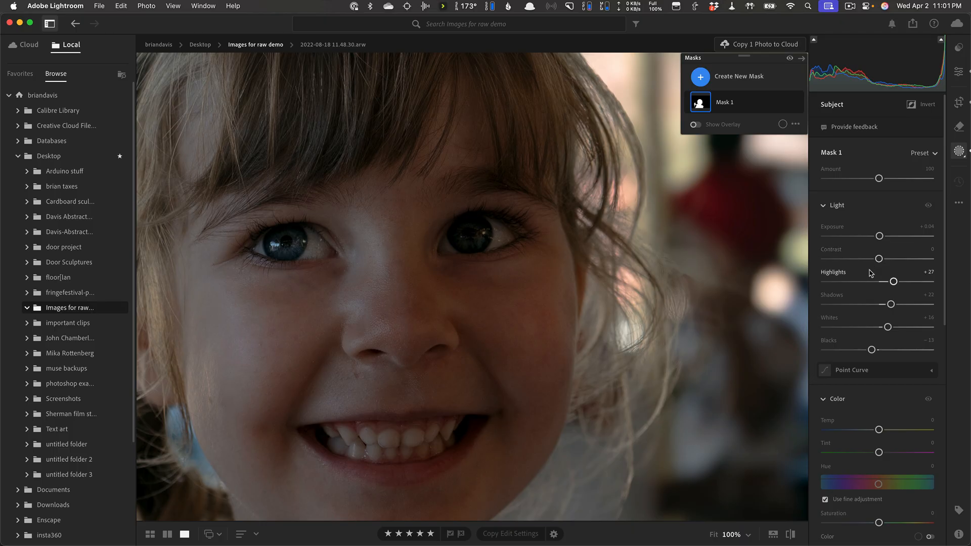
pyautogui.moveTo(872, 350)
pyautogui.mouseDown()
pyautogui.moveTo(843, 351)
pyautogui.moveTo(880, 352)
pyautogui.mouseUp()
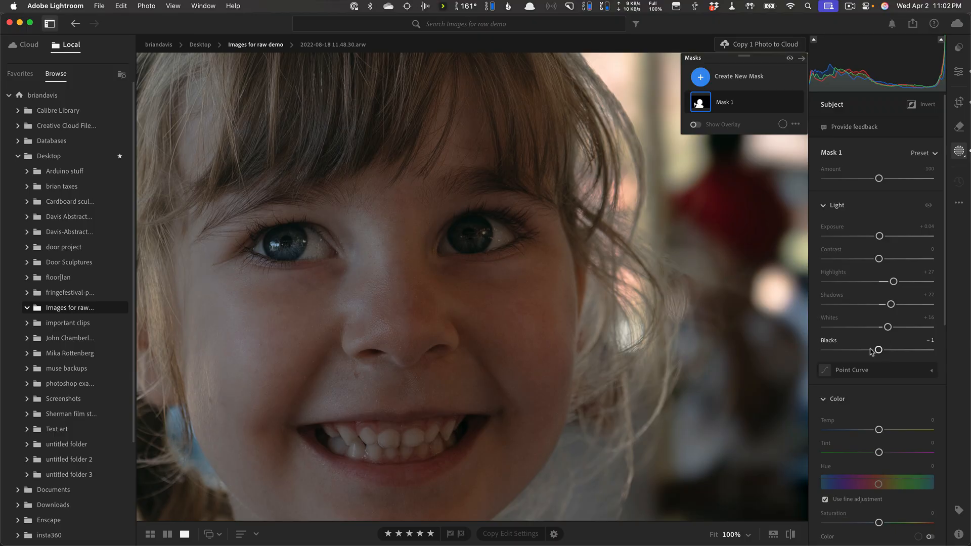
pyautogui.moveTo(877, 351); pyautogui.dragTo(874, 352)
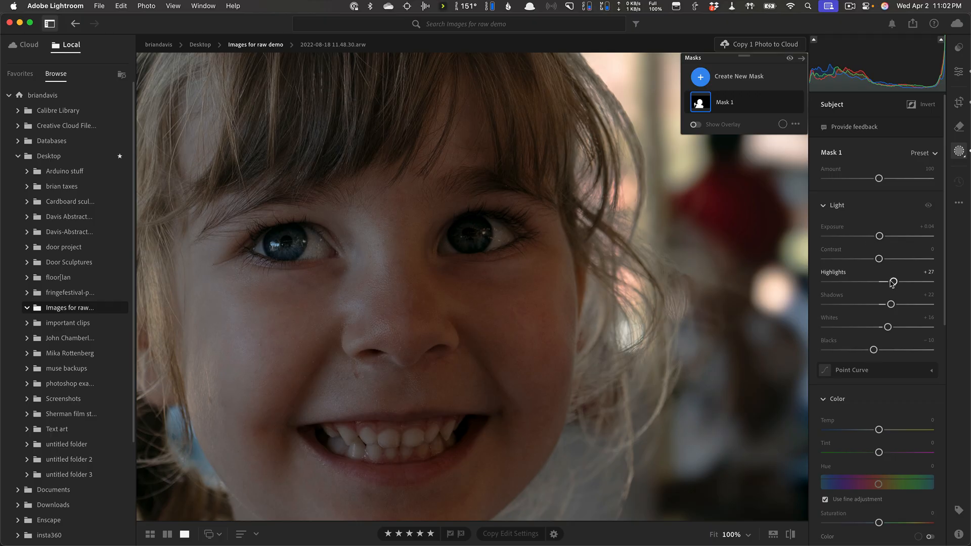
pyautogui.moveTo(892, 282); pyautogui.dragTo(884, 307)
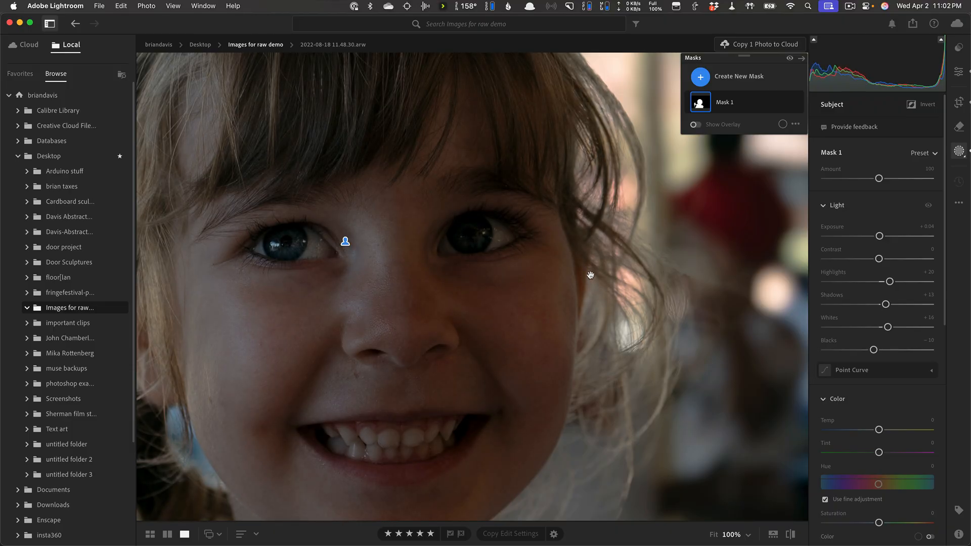
# Step: Soften the girl's skin in Mask 1 with Texture −14, and return to the whole-photo view
pyautogui.scroll(-10, 863, 320)
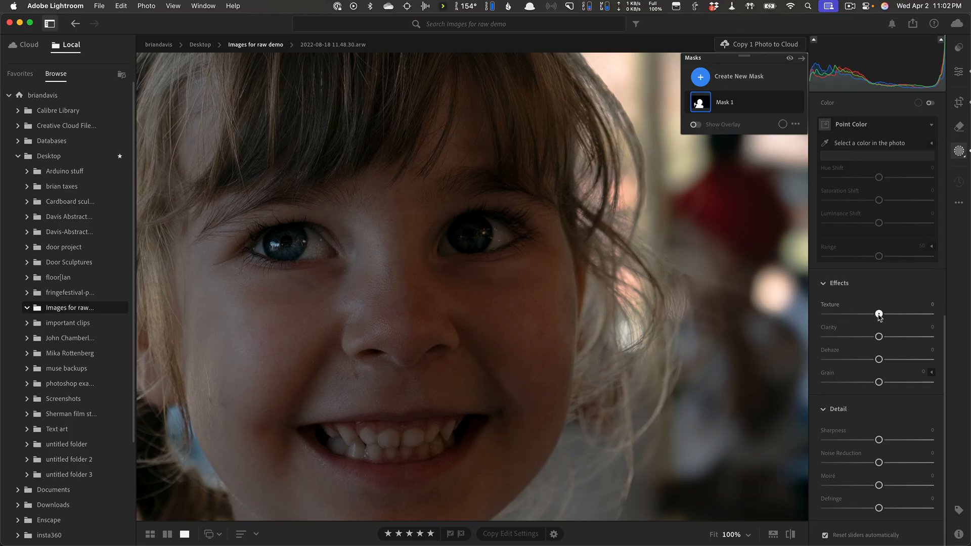
pyautogui.moveTo(879, 315)
pyautogui.mouseDown()
pyautogui.moveTo(840, 316)
pyautogui.moveTo(872, 315)
pyautogui.mouseUp()
pyautogui.click(714, 293)
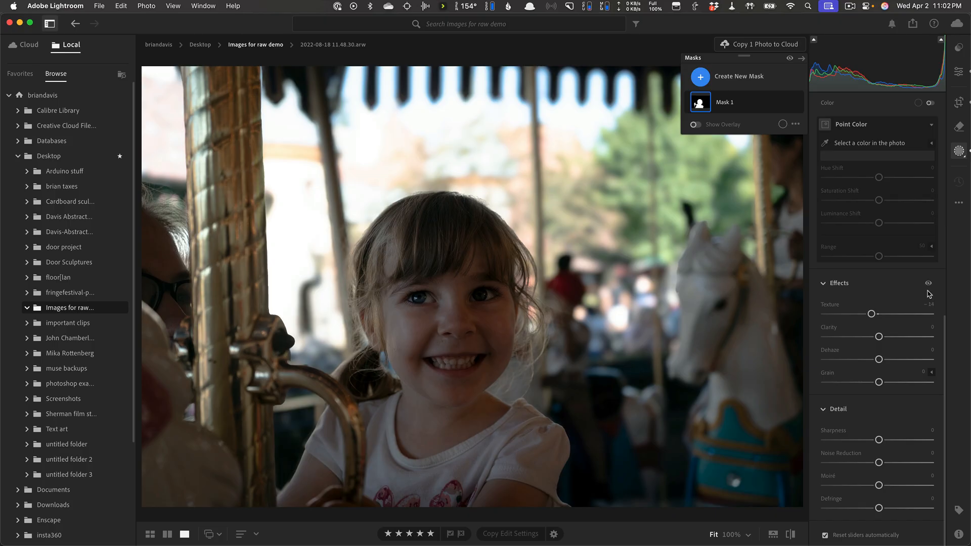
# Step: Create a second Subject mask and invert its selection so that it covers the background
pyautogui.click(701, 75)
pyautogui.click(699, 72)
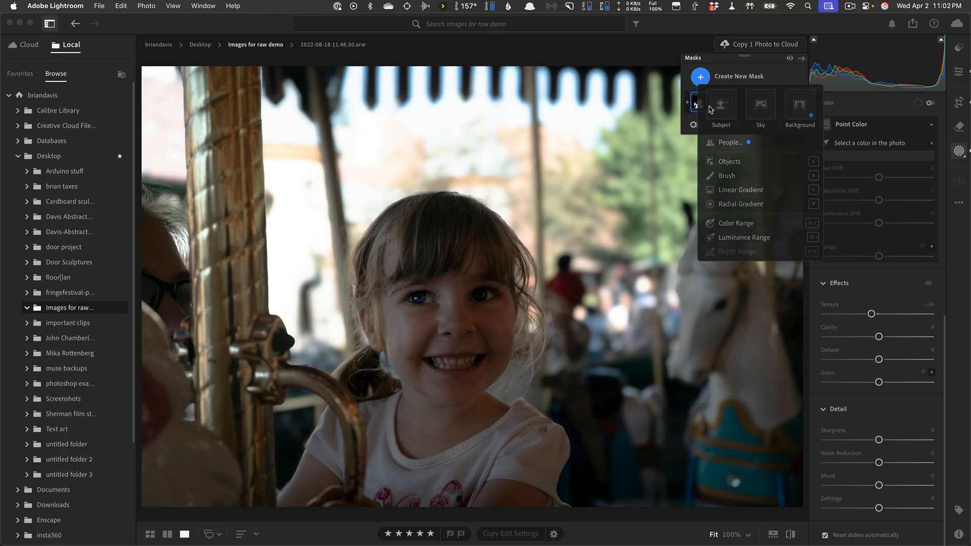
pyautogui.click(707, 78)
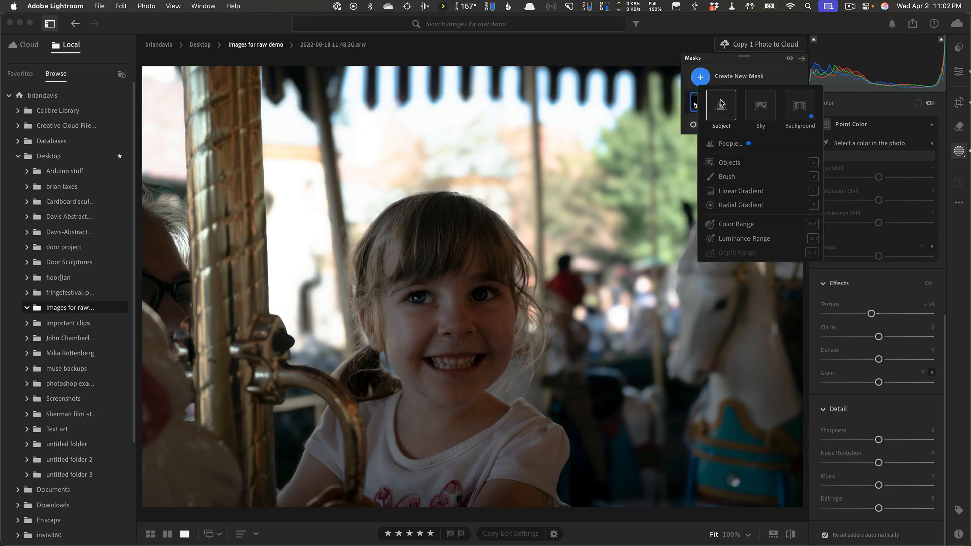
pyautogui.click(722, 104)
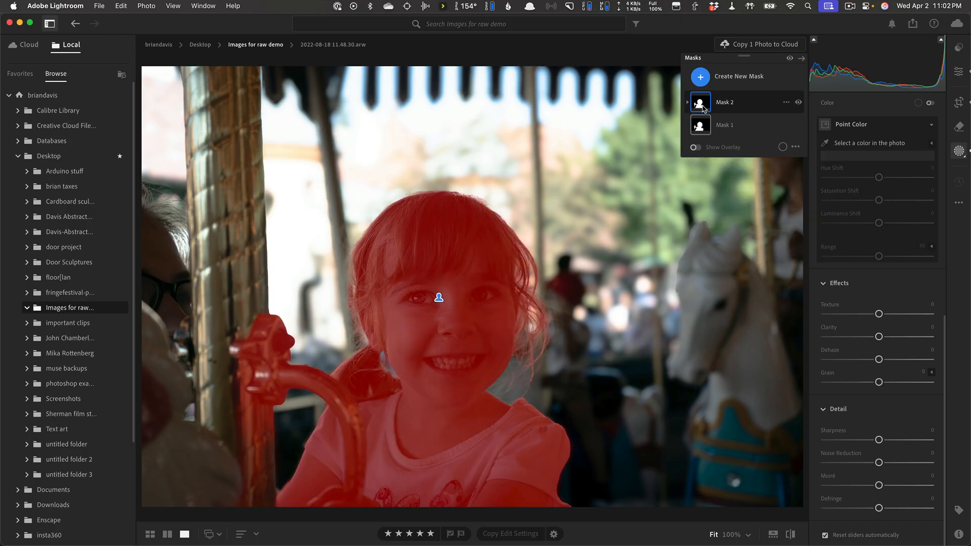
pyautogui.moveTo(776, 102)
pyautogui.click(786, 104)
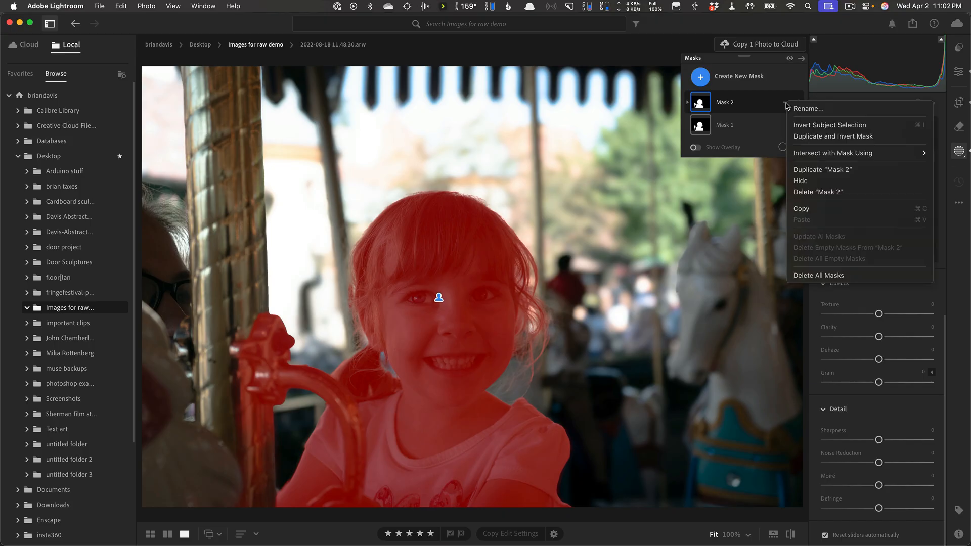
pyautogui.click(801, 126)
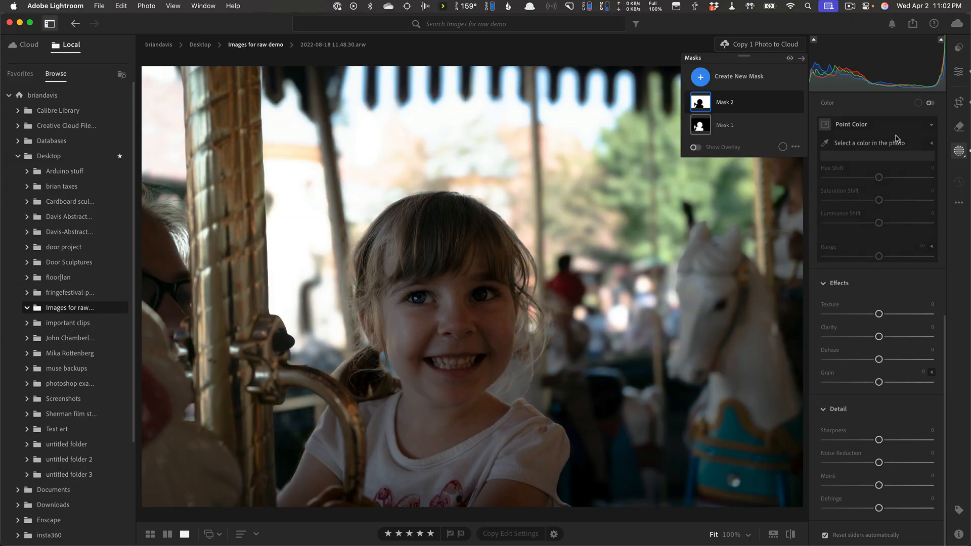
# Step: Tone down the background in Mask 2 with Whites −12 and Blacks −1
pyautogui.moveTo(739, 104)
pyautogui.scroll(10, 869, 192)
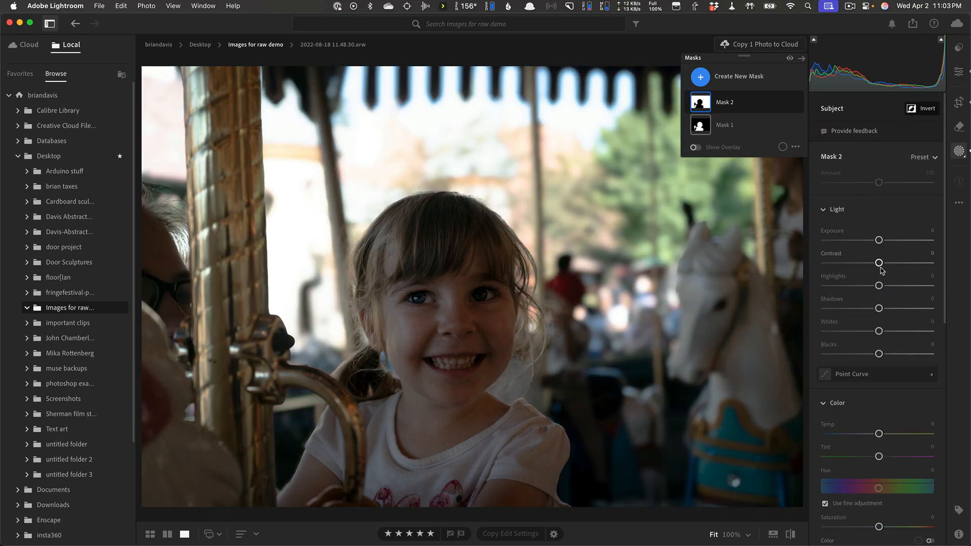
pyautogui.moveTo(881, 354); pyautogui.dragTo(873, 331)
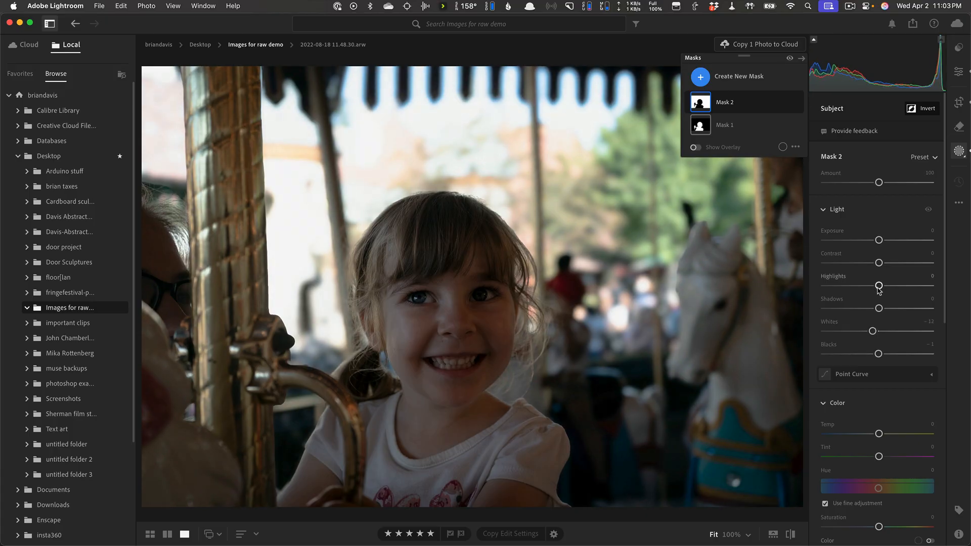
# Step: Set Highlights to −44 in Mask 2 and compare the edited photo with the original
pyautogui.moveTo(879, 286); pyautogui.dragTo(853, 290)
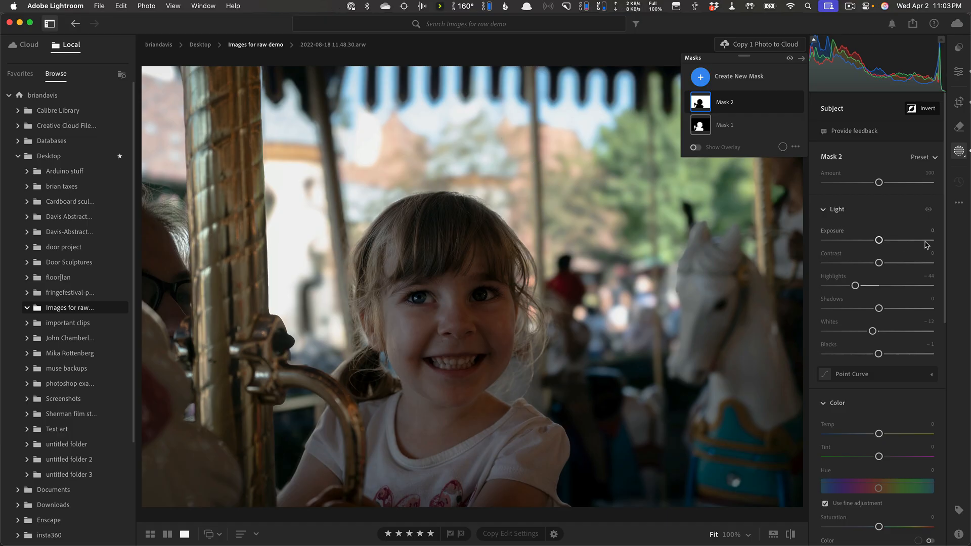
pyautogui.click(791, 534)
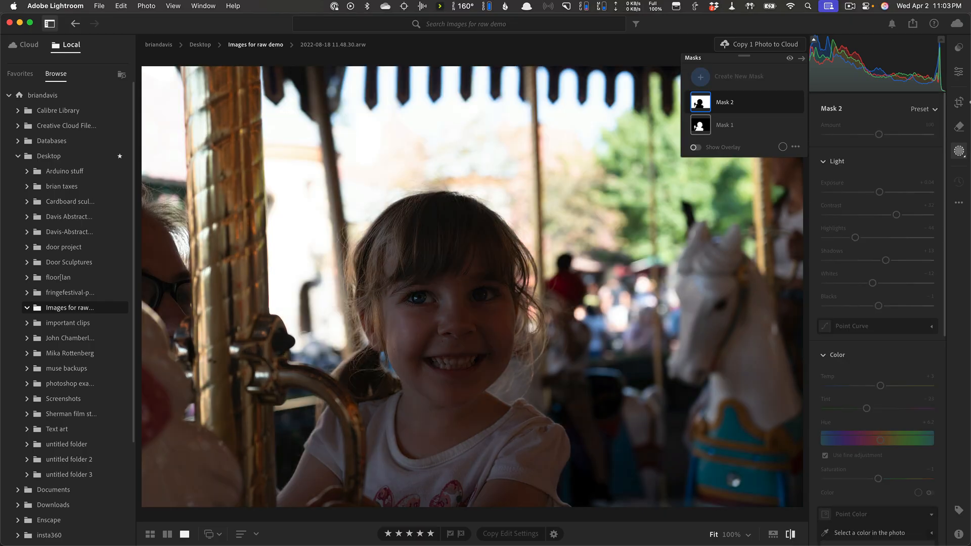
pyautogui.click(790, 535)
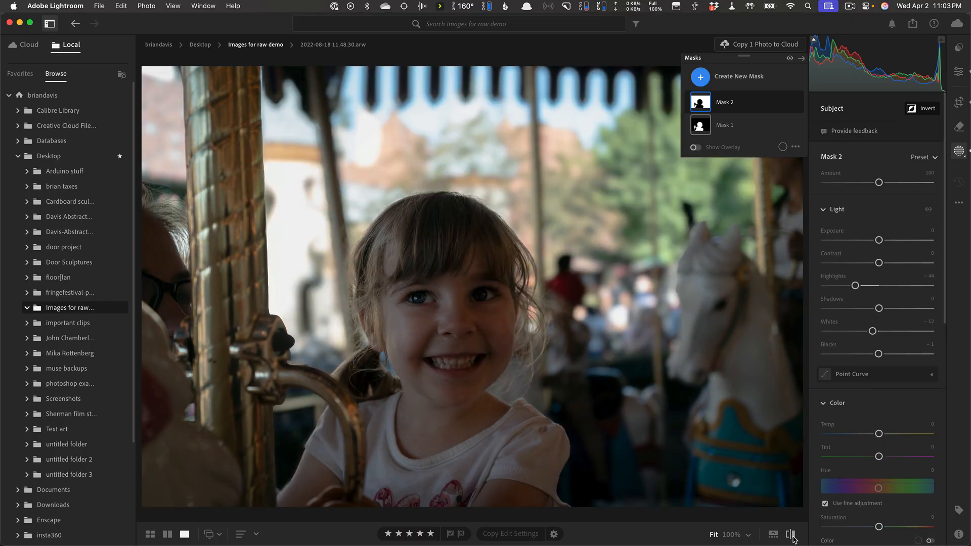
pyautogui.click(792, 540)
# Step: Review Mask 1's settings and mask options, and return to Mask 2
pyautogui.click(740, 128)
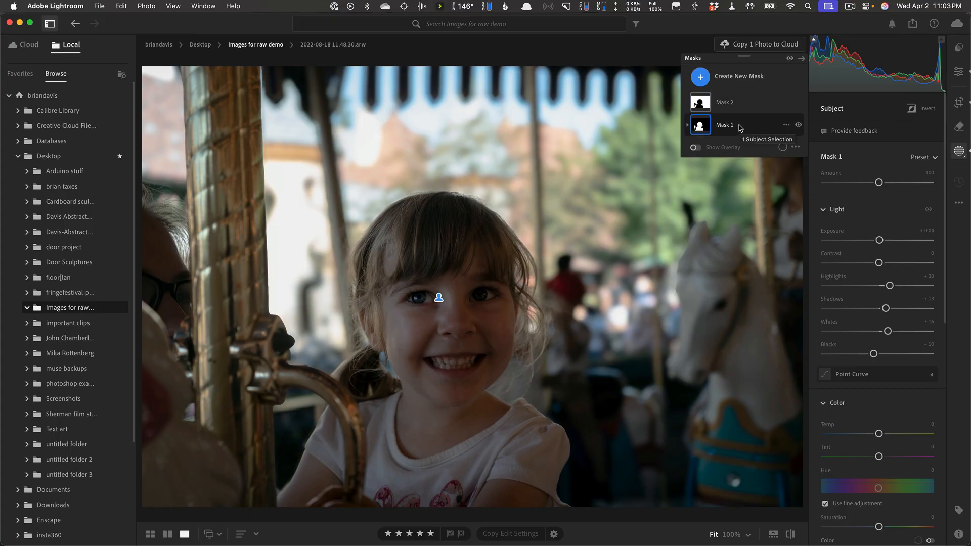
pyautogui.click(787, 125)
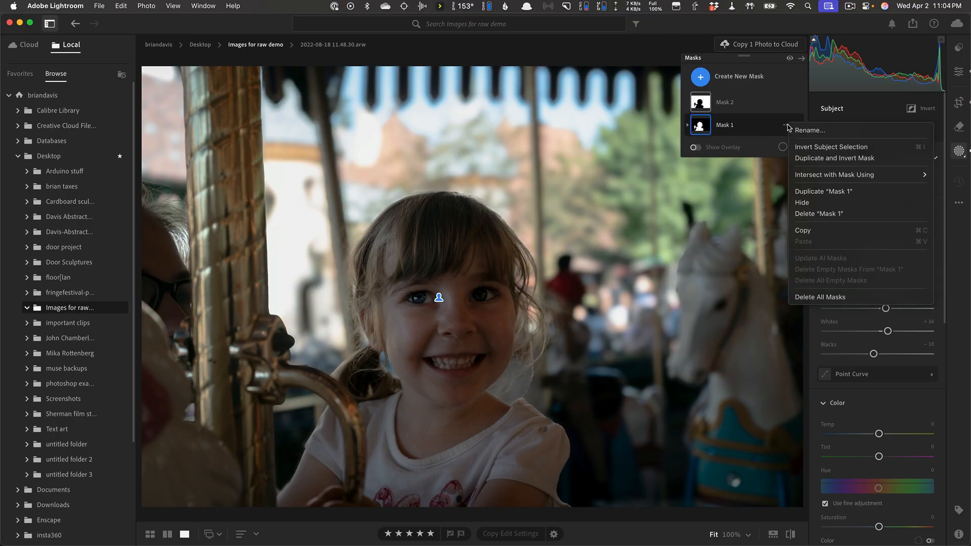
pyautogui.click(760, 122)
pyautogui.rightClick(760, 123)
pyautogui.click(735, 122)
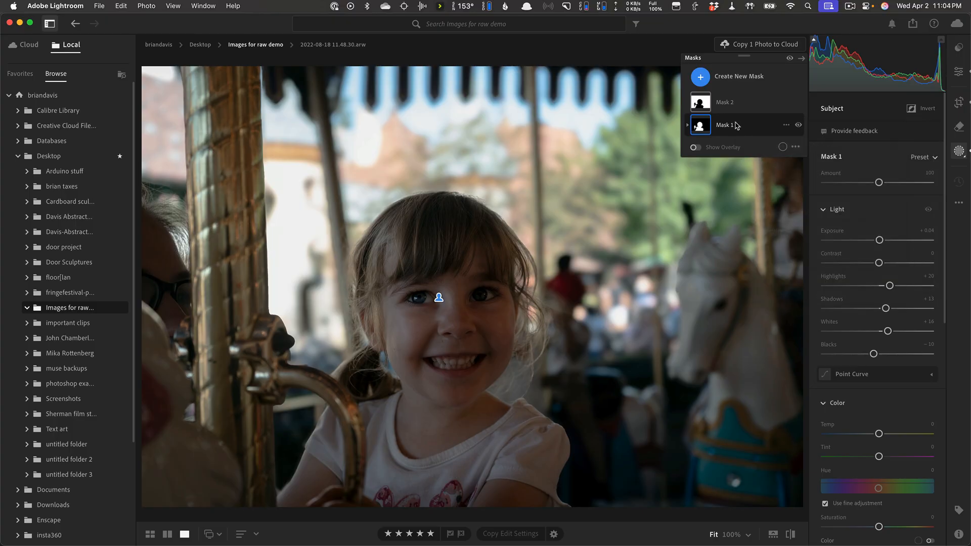
pyautogui.click(736, 105)
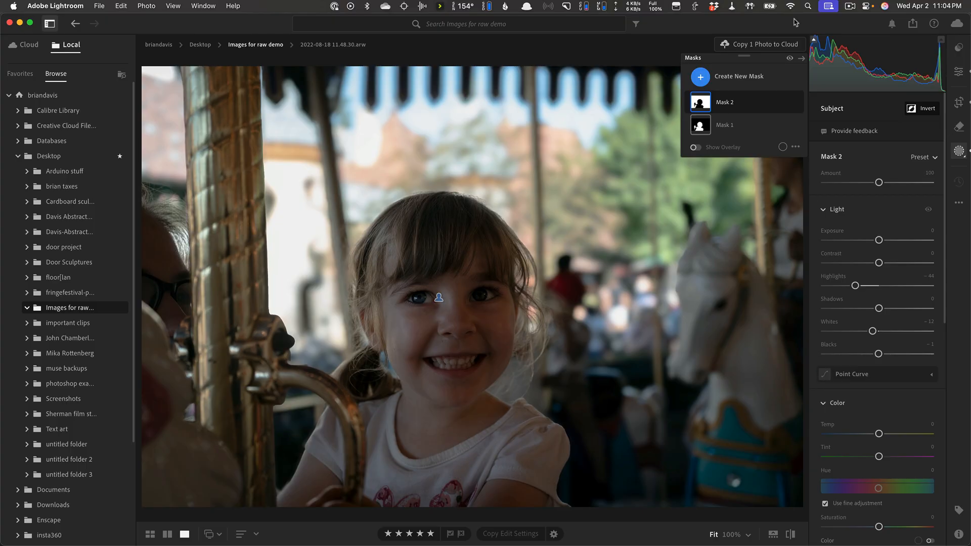
# Step: Collapse the mask list to thumbnails and look at the filmstrip and the original photo
pyautogui.click(802, 60)
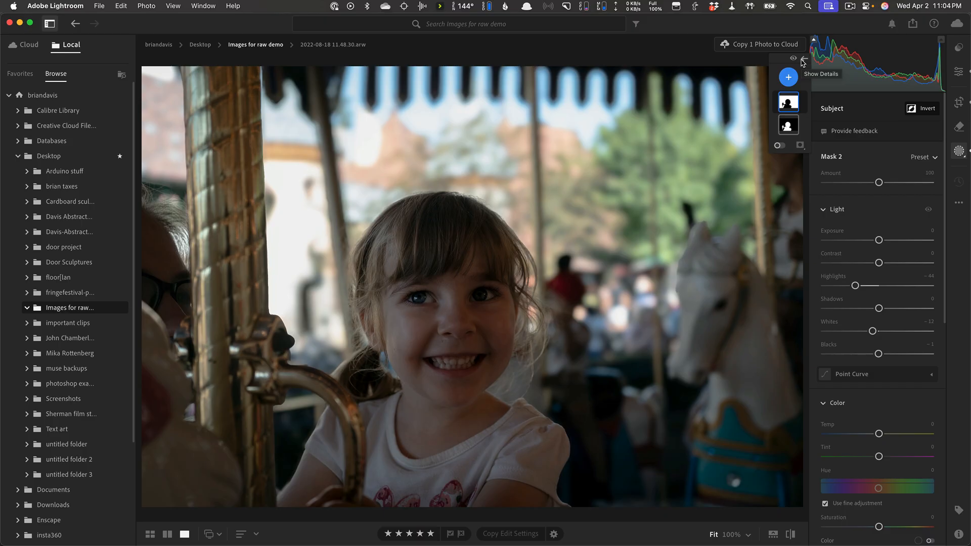
pyautogui.click(775, 539)
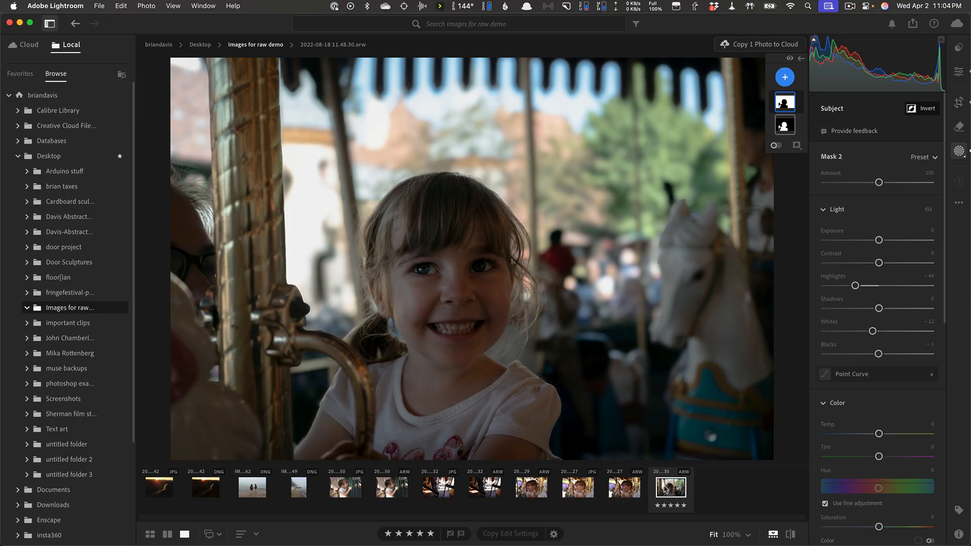
pyautogui.click(791, 535)
pyautogui.click(791, 535)
pyautogui.click(774, 535)
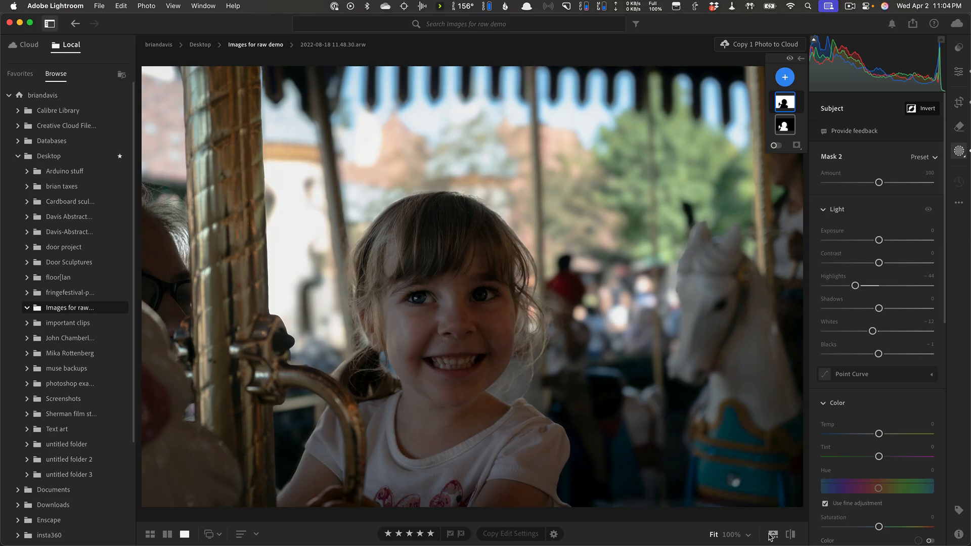
pyautogui.click(802, 59)
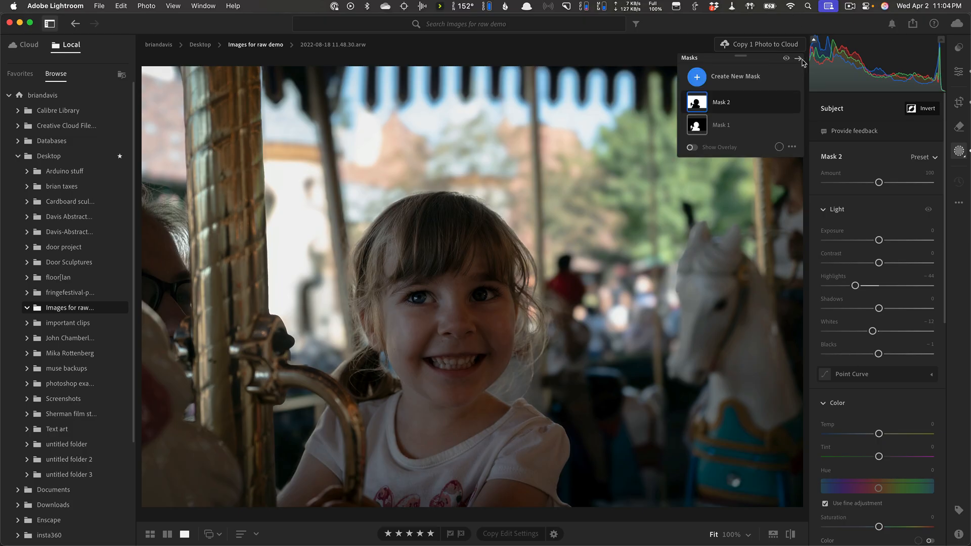
pyautogui.click(802, 59)
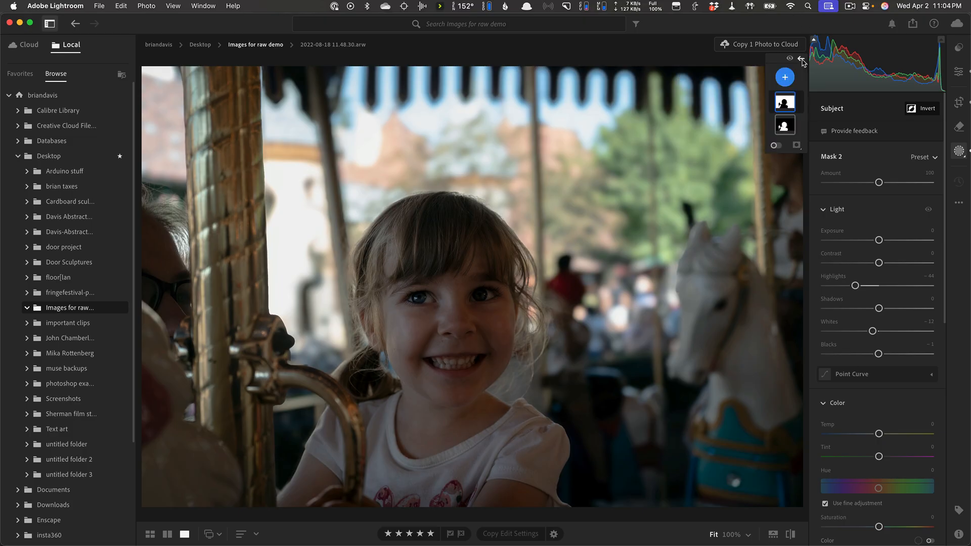
# Step: Return to the whole-photo edit settings, and show the presets together with the Light adjustments
pyautogui.click(959, 71)
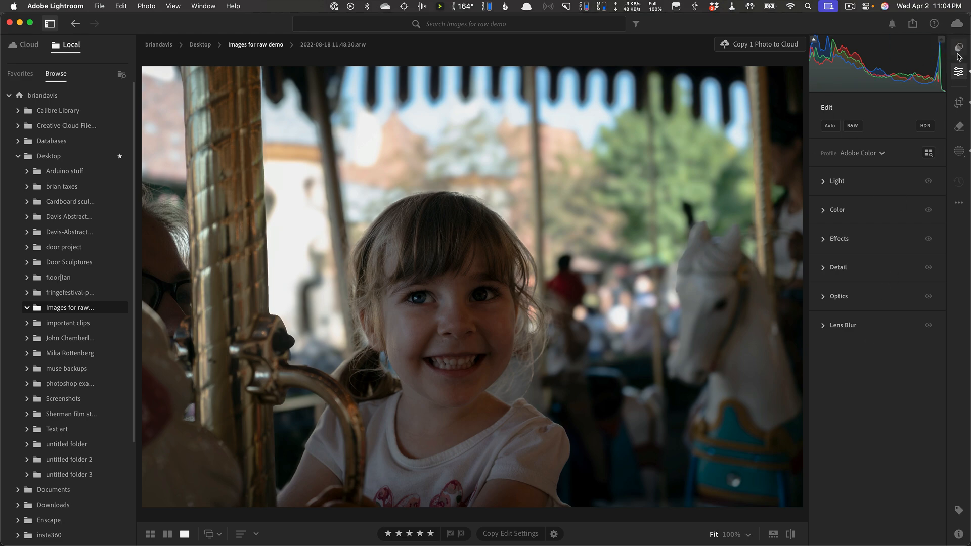
pyautogui.click(959, 53)
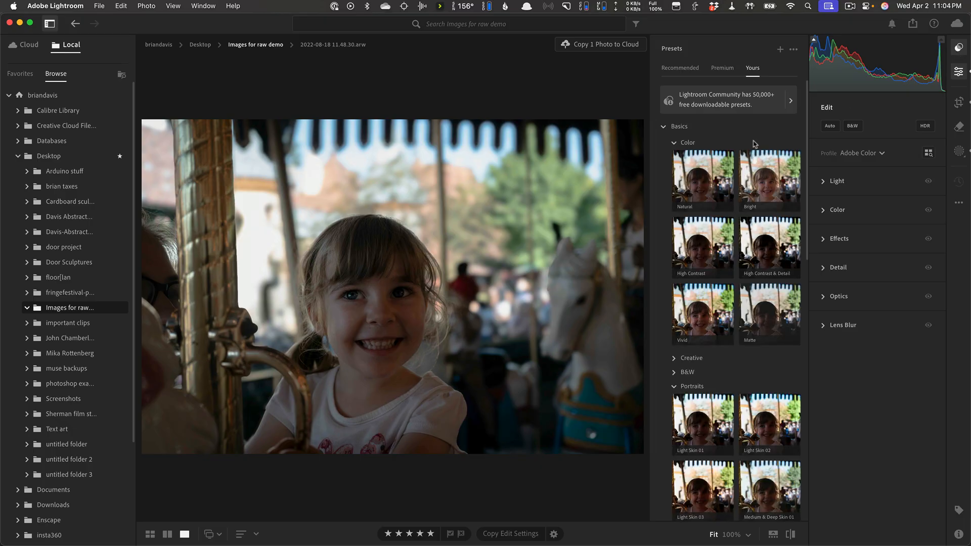
pyautogui.click(828, 180)
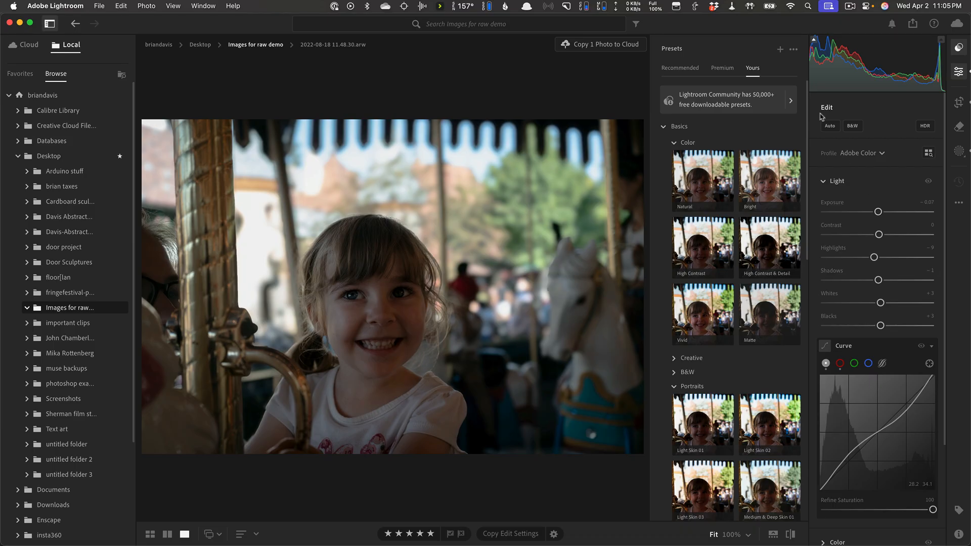
# Step: Preview the Basics Color presets Bright, High Contrast & Detail, Matte and Vivid on the photo
pyautogui.click(772, 176)
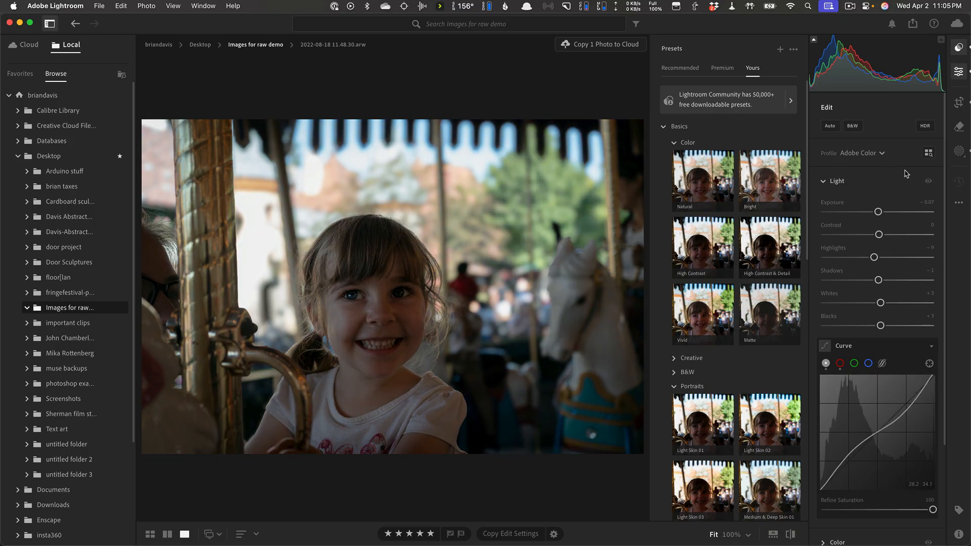
pyautogui.click(786, 175)
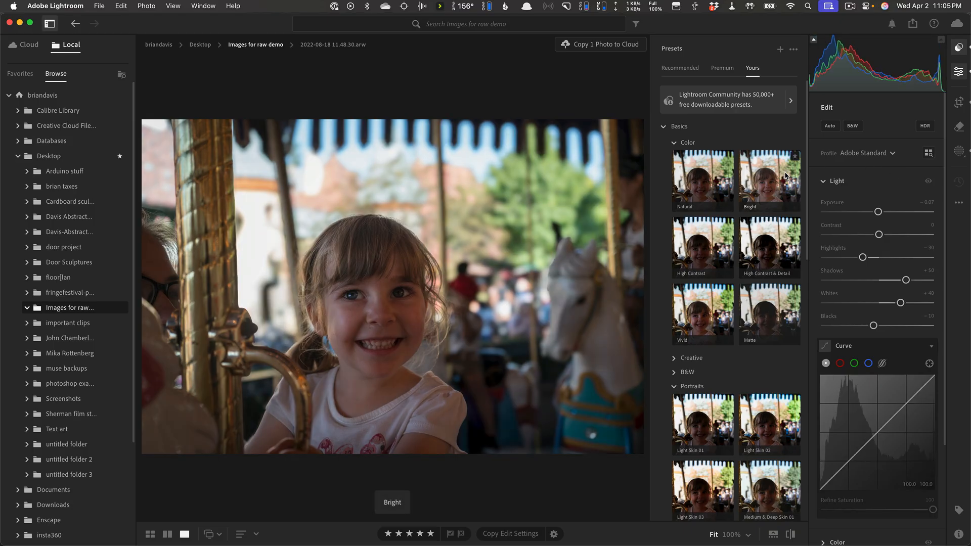
pyautogui.click(773, 255)
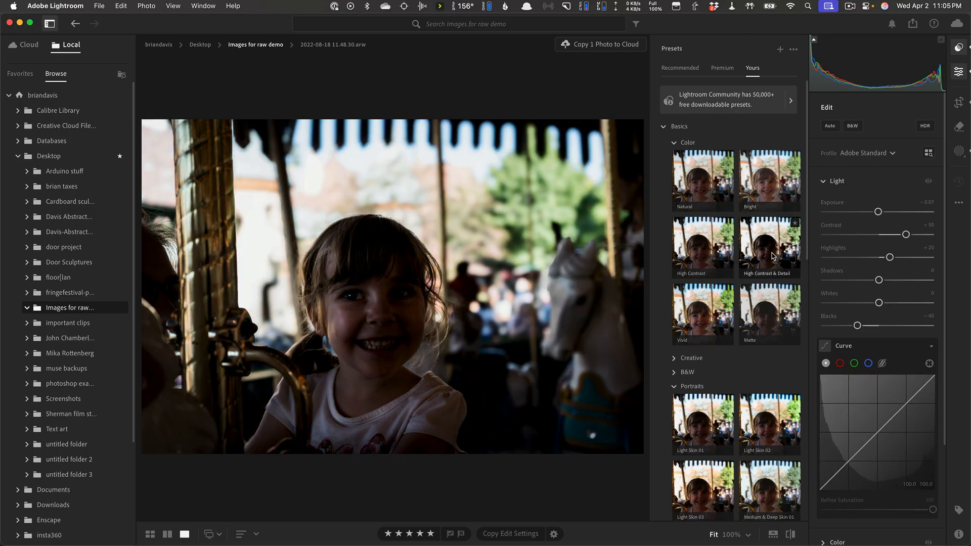
pyautogui.click(774, 335)
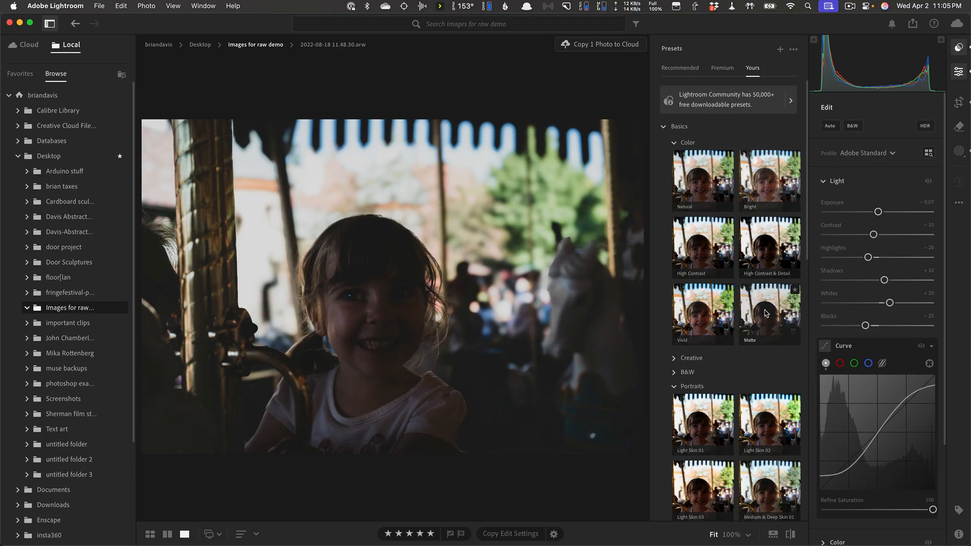
pyautogui.click(716, 316)
# Step: Preview the Portraits presets on the photo, including Light Skin 02, Medium & Deep Skin 01 Warm and Cool, and Medium & Deep Skin 04
pyautogui.scroll(-5, 715, 316)
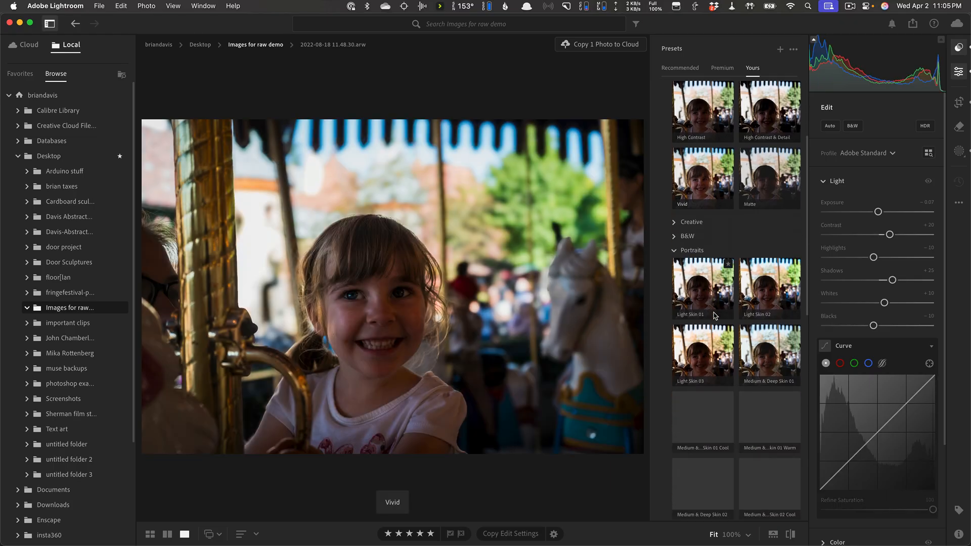
pyautogui.click(715, 300)
pyautogui.click(780, 286)
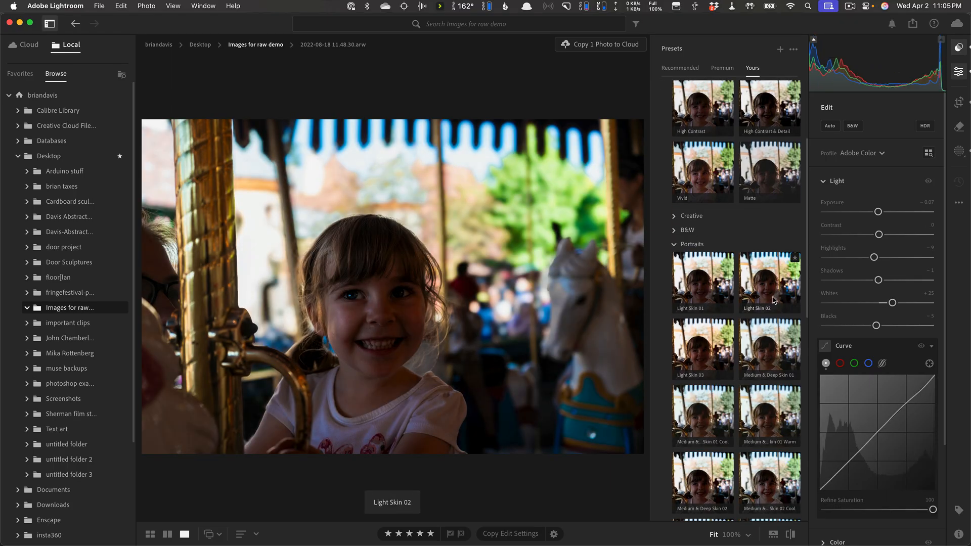
pyautogui.click(772, 352)
pyautogui.click(773, 405)
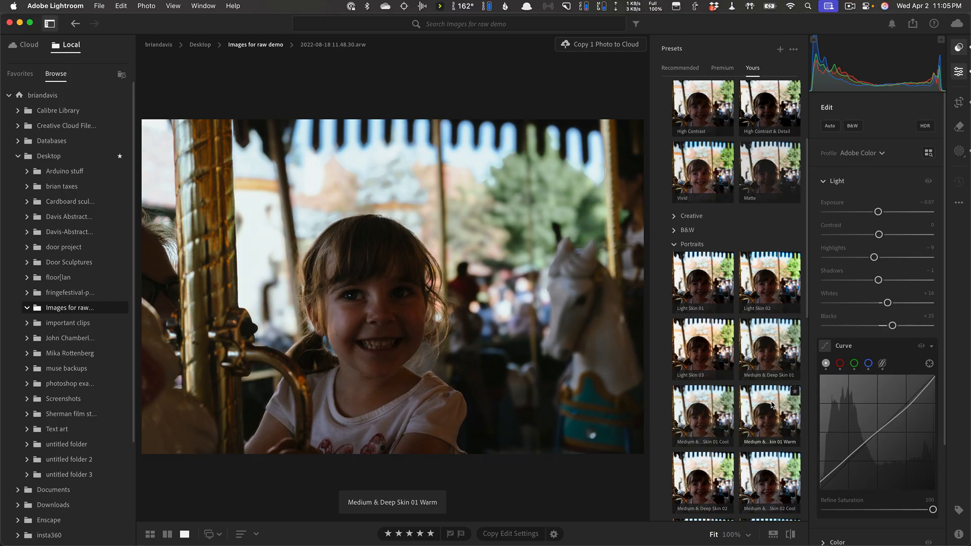
pyautogui.click(699, 431)
pyautogui.scroll(-1, 706, 424)
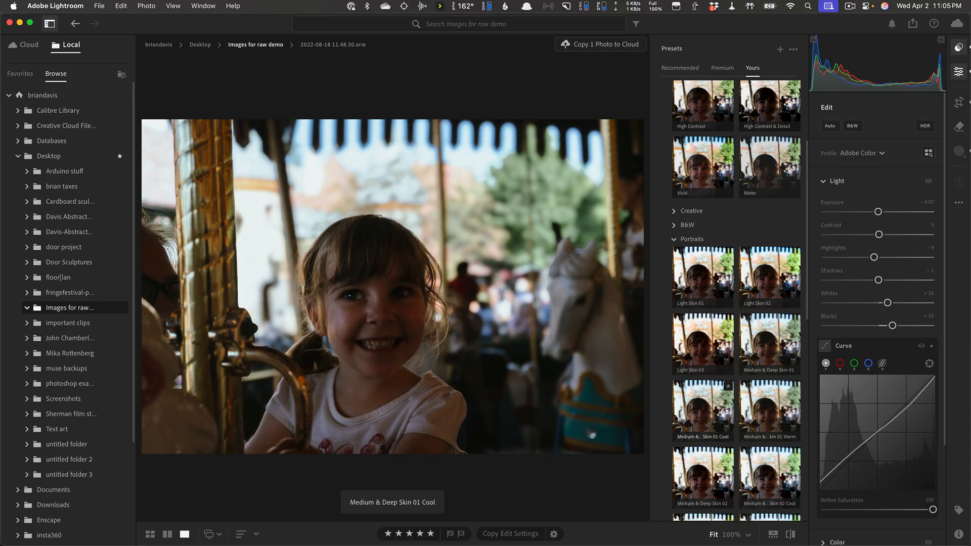
pyautogui.scroll(-6, 707, 405)
pyautogui.click(713, 380)
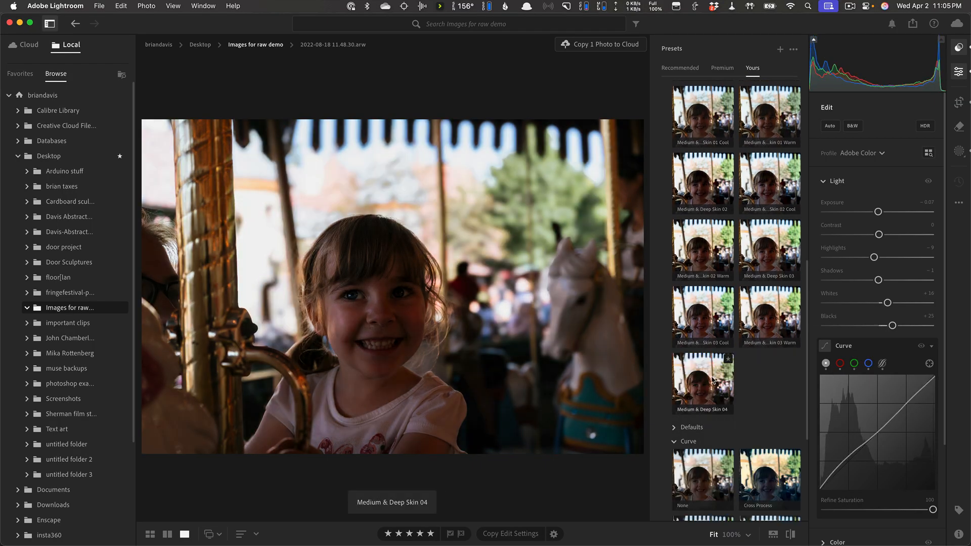
# Step: Expand the Color adjustments and preview how the Medium & Deep Skin 02 Warm preset alters them
pyautogui.scroll(-3, 919, 373)
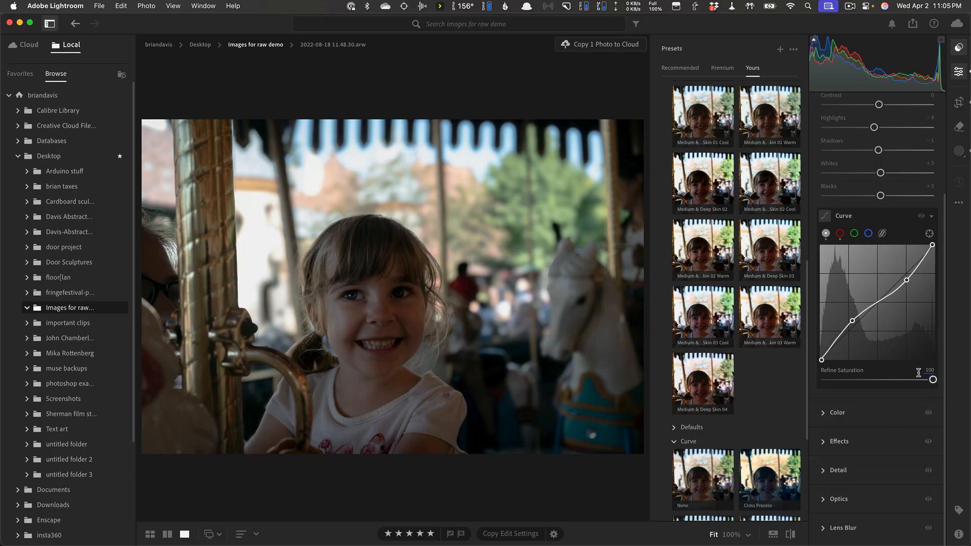
pyautogui.click(823, 412)
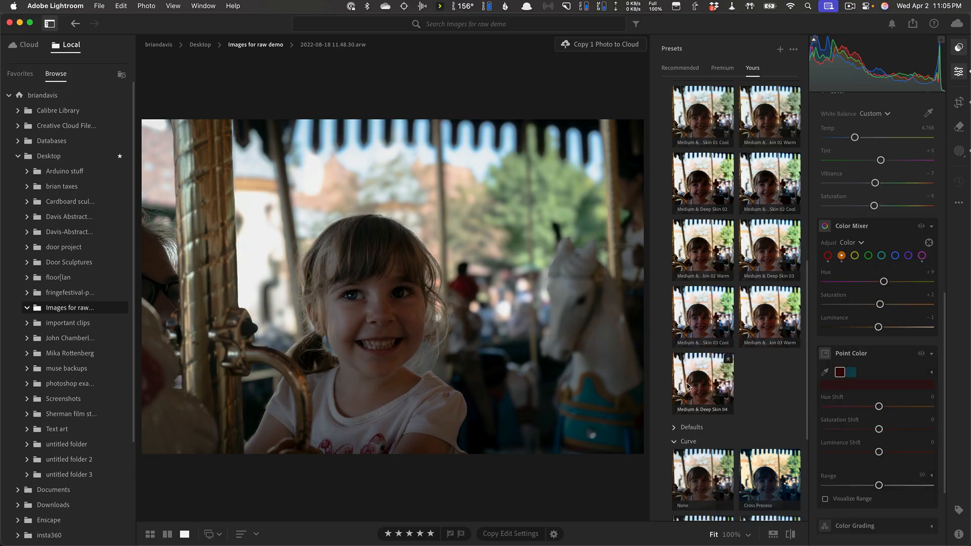
pyautogui.click(782, 302)
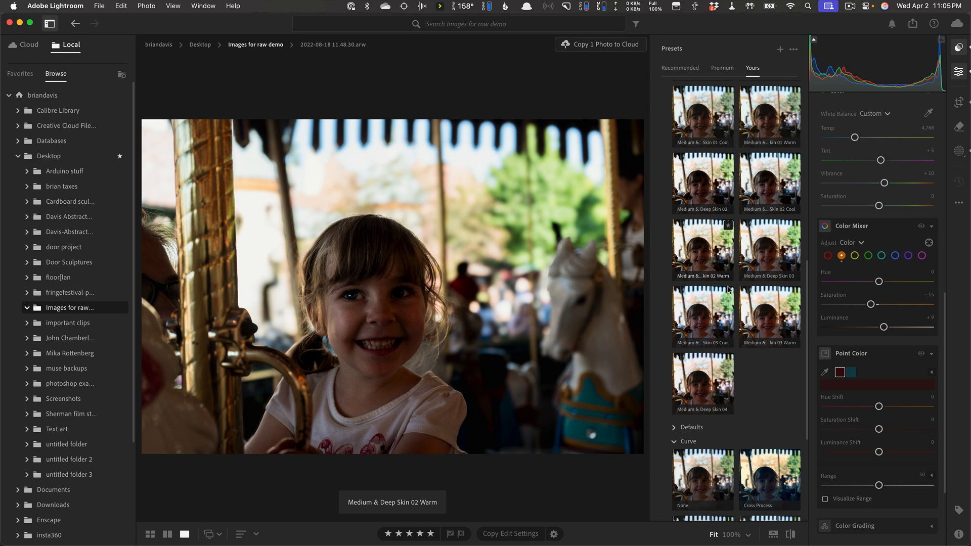
# Step: Preview the Curve presets None and Cross Process on the photo
pyautogui.scroll(-3, 770, 355)
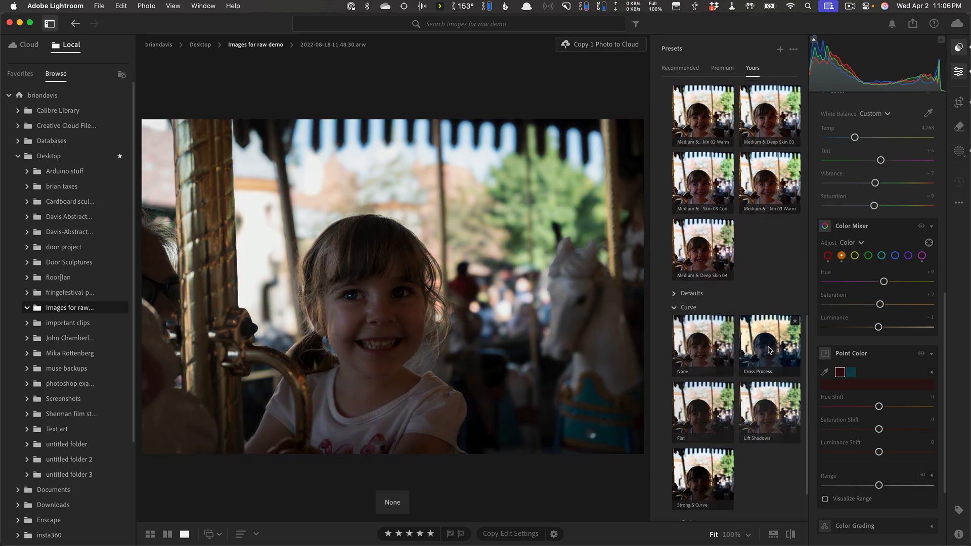
pyautogui.scroll(4, 770, 349)
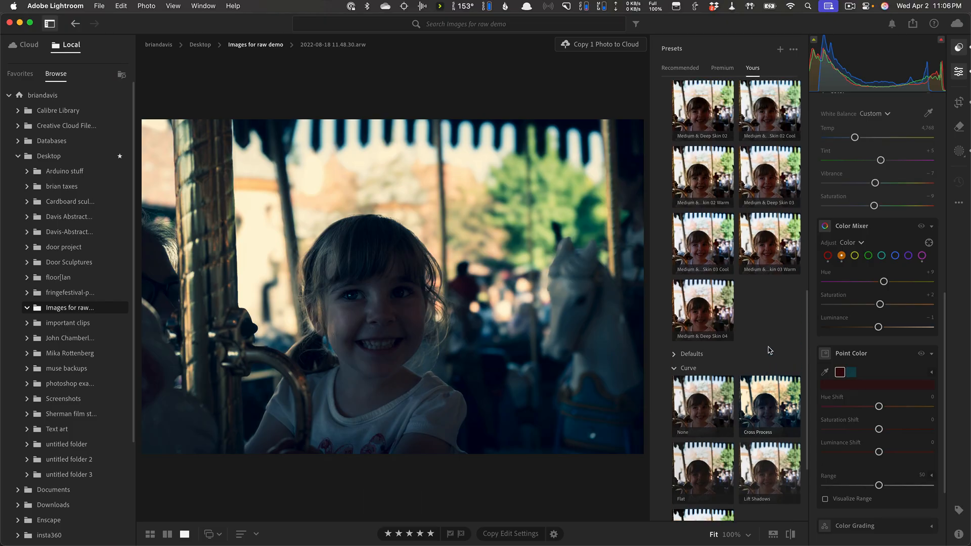
pyautogui.click(770, 350)
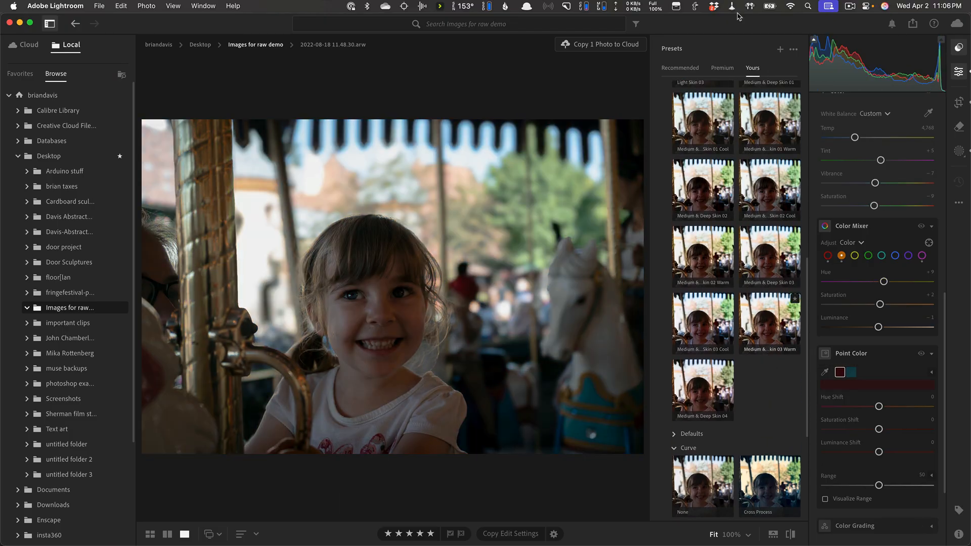
pyautogui.click(768, 340)
# Step: Locate the sidecar file 2022-08-18 11.48.30.xmp in Finder's Images for raw demo folder, and return to Lightroom with the presets hidden
pyautogui.moveTo(236, 545)
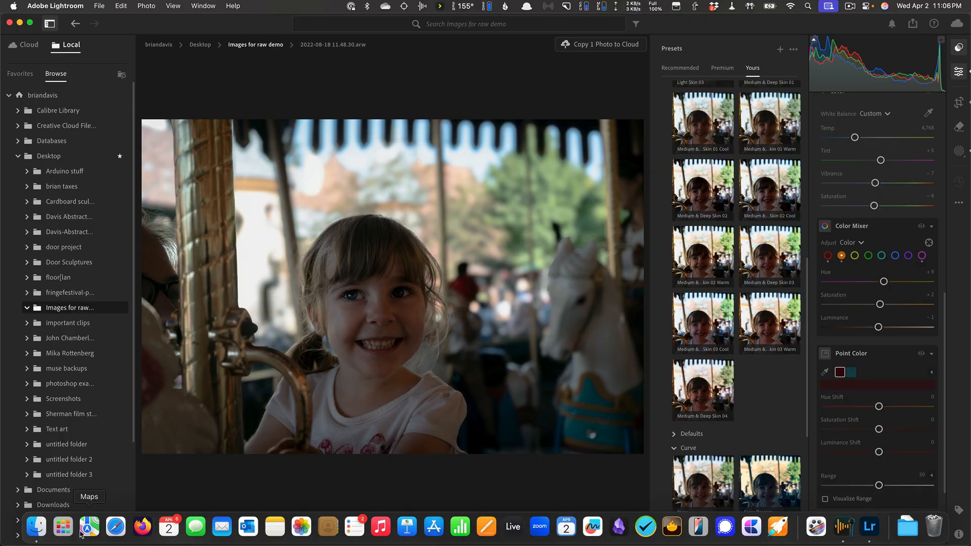
pyautogui.click(40, 529)
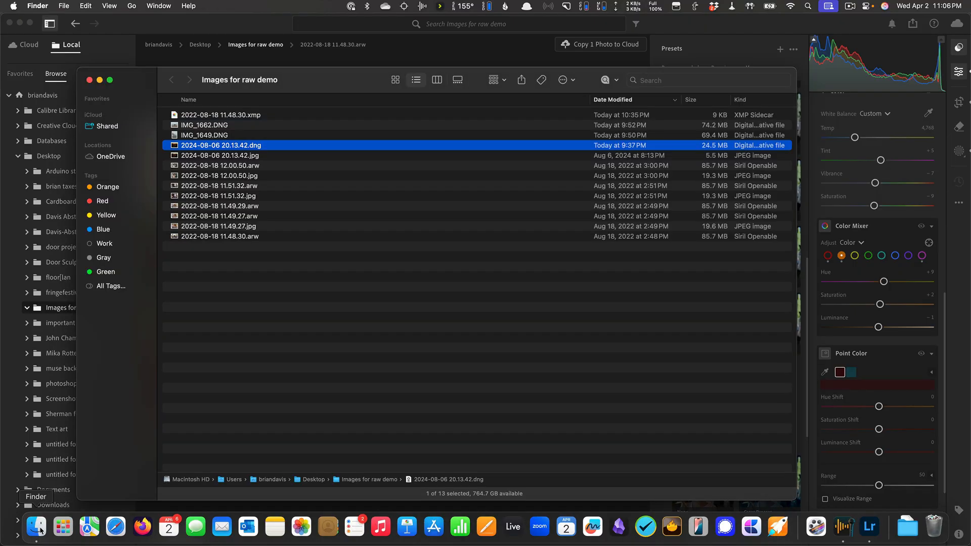
pyautogui.click(204, 116)
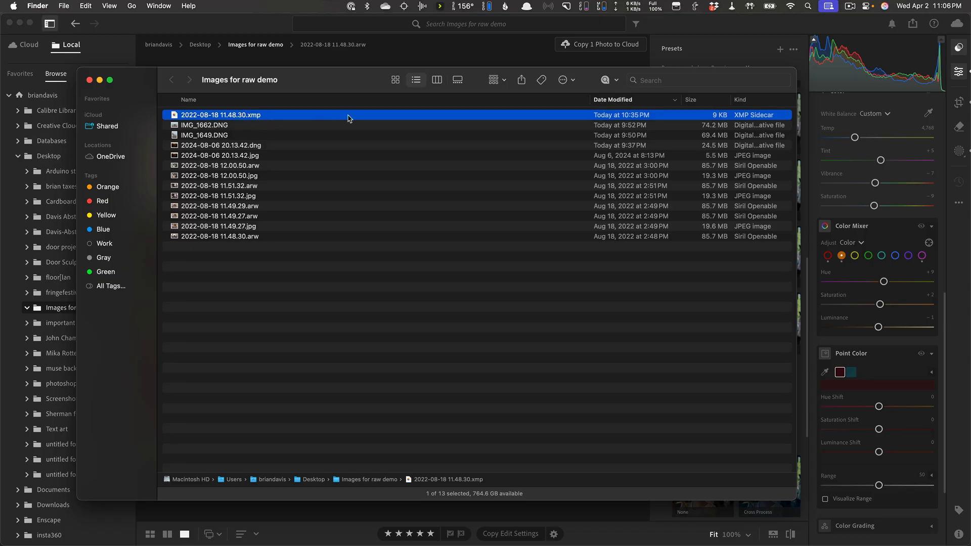
pyautogui.click(272, 27)
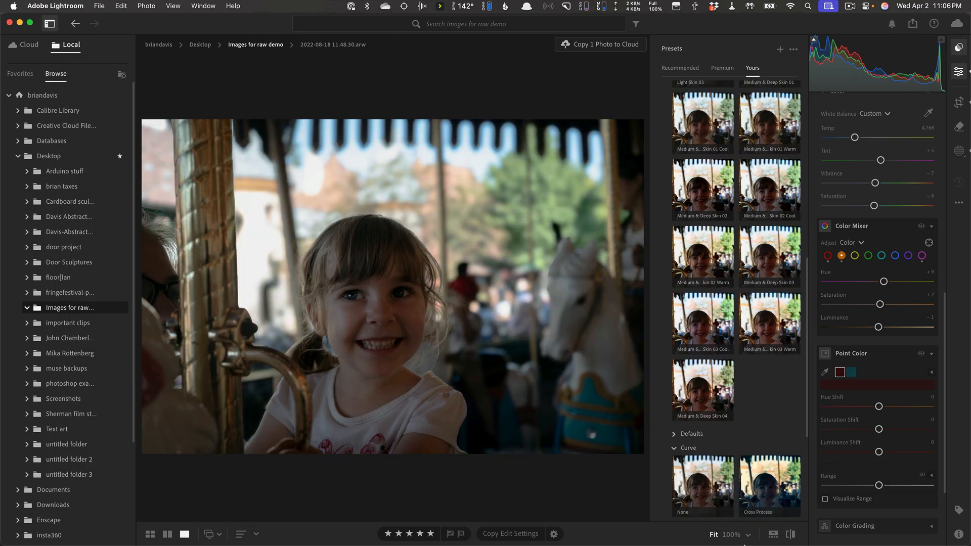
pyautogui.click(959, 48)
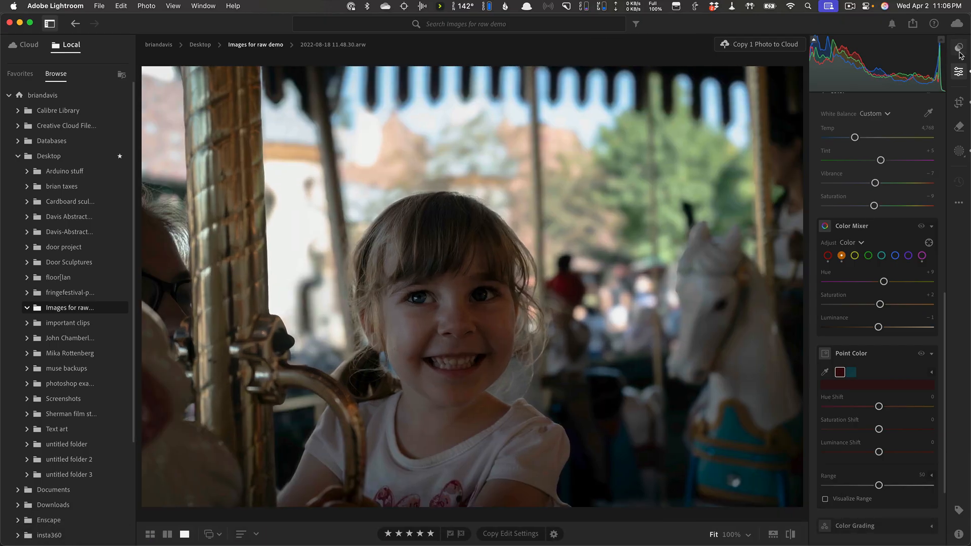
# Step: Show the filmstrip, open the sunset river photo 2024-08-06 20.13.42.dng, and rotate its crop to level the horizon
pyautogui.click(774, 534)
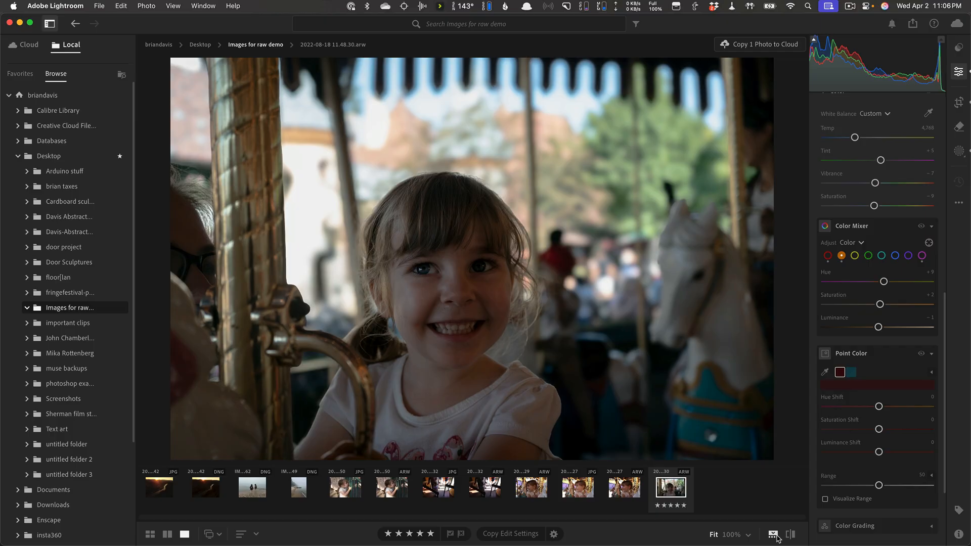
pyautogui.click(198, 490)
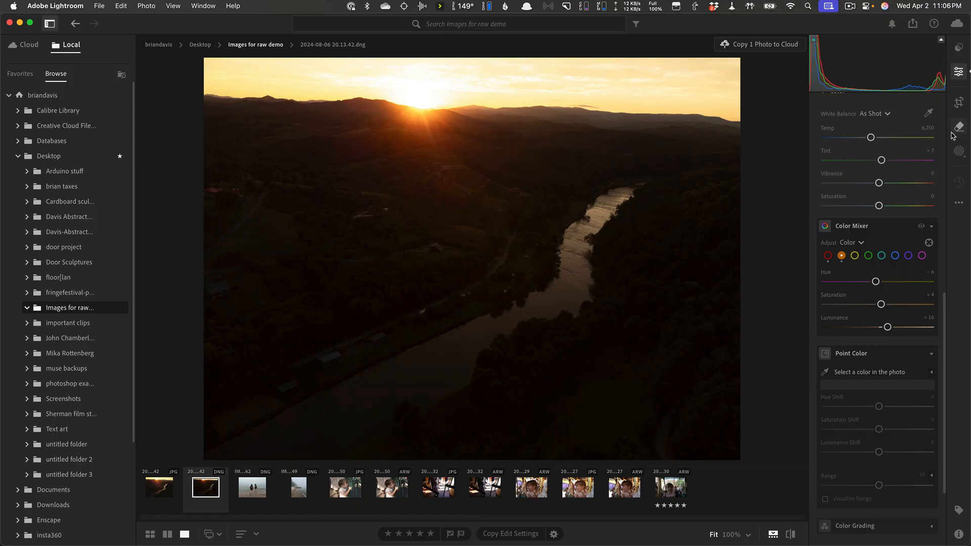
pyautogui.click(951, 102)
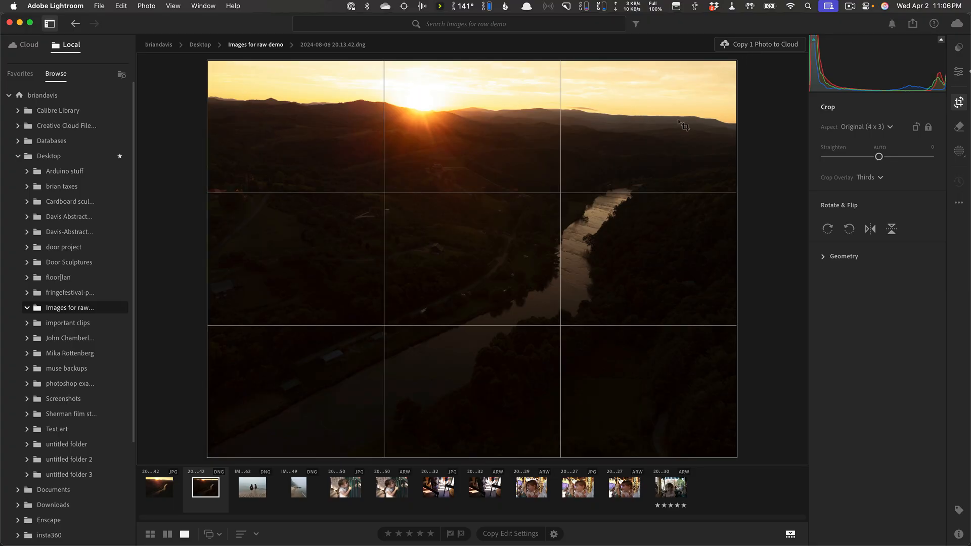
pyautogui.moveTo(746, 61); pyautogui.dragTo(745, 52)
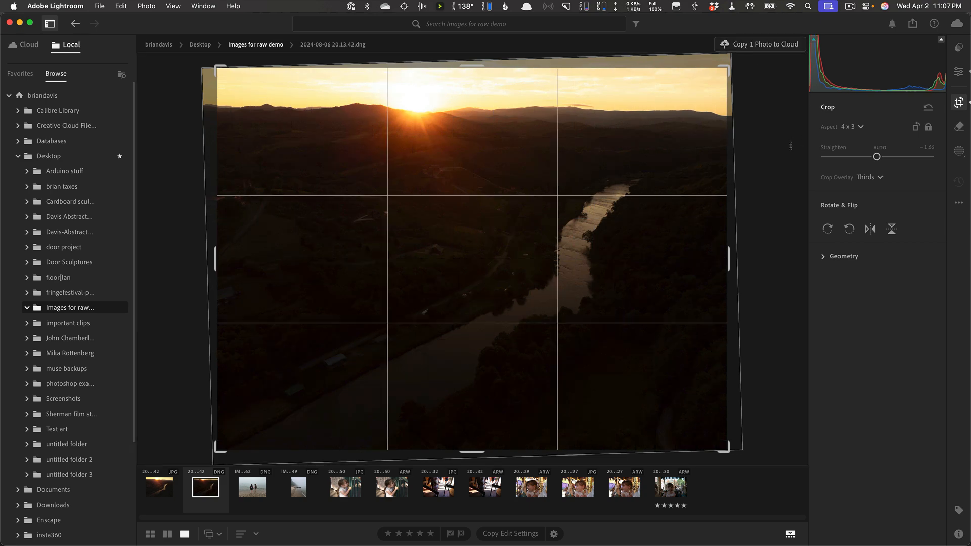
pyautogui.press('Return')
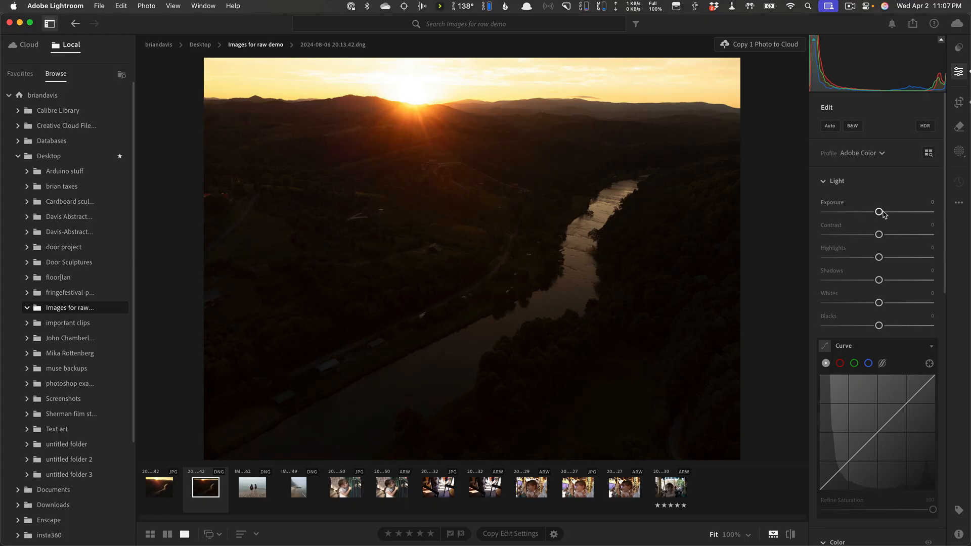
# Step: Set the photo's Exposure to −0.12, Contrast to −2 and Shadows to +44
pyautogui.moveTo(879, 213); pyautogui.dragTo(878, 235)
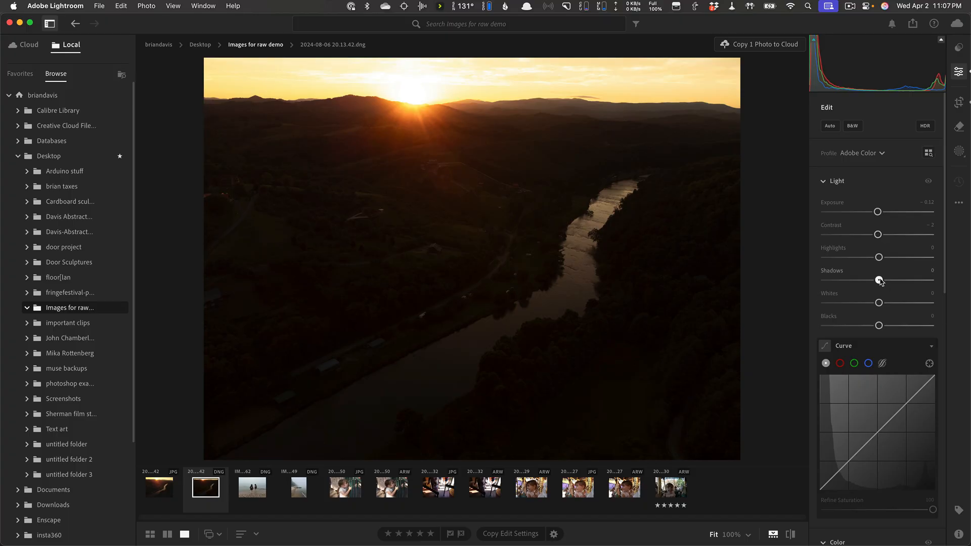
pyautogui.moveTo(880, 282)
pyautogui.mouseDown()
pyautogui.moveTo(896, 281)
pyautogui.moveTo(879, 281)
pyautogui.mouseUp()
pyautogui.moveTo(880, 282); pyautogui.dragTo(895, 281)
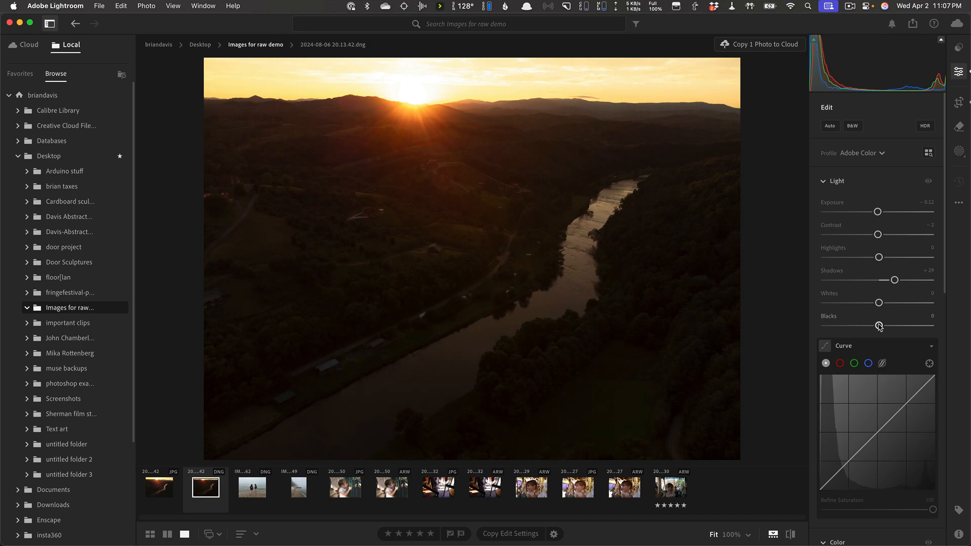
pyautogui.moveTo(880, 326)
pyautogui.mouseDown()
pyautogui.moveTo(898, 328)
pyautogui.moveTo(868, 328)
pyautogui.moveTo(879, 328)
pyautogui.mouseUp()
pyautogui.moveTo(895, 281); pyautogui.dragTo(903, 281)
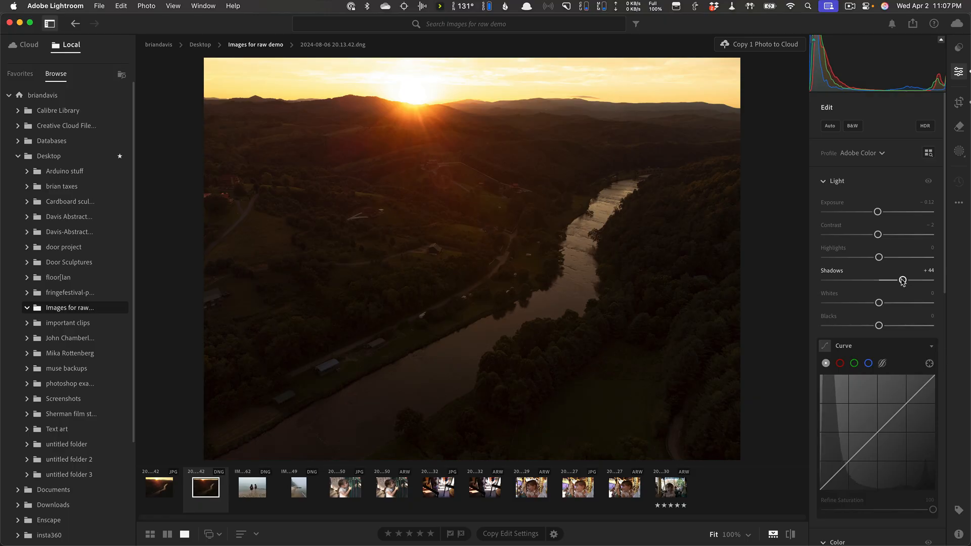
# Step: Cool the photo's white balance to a Temp of 4,262 with Tint at 0, checking the colour on the zoomed-in horizon
pyautogui.scroll(-5, 894, 284)
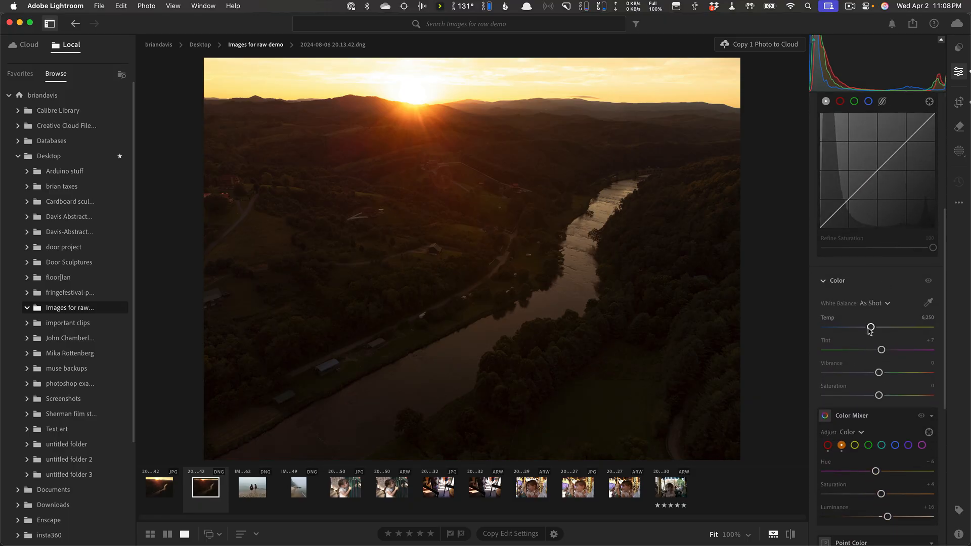
pyautogui.moveTo(871, 327)
pyautogui.mouseDown()
pyautogui.moveTo(854, 329)
pyautogui.moveTo(877, 328)
pyautogui.mouseUp()
pyautogui.click(633, 93)
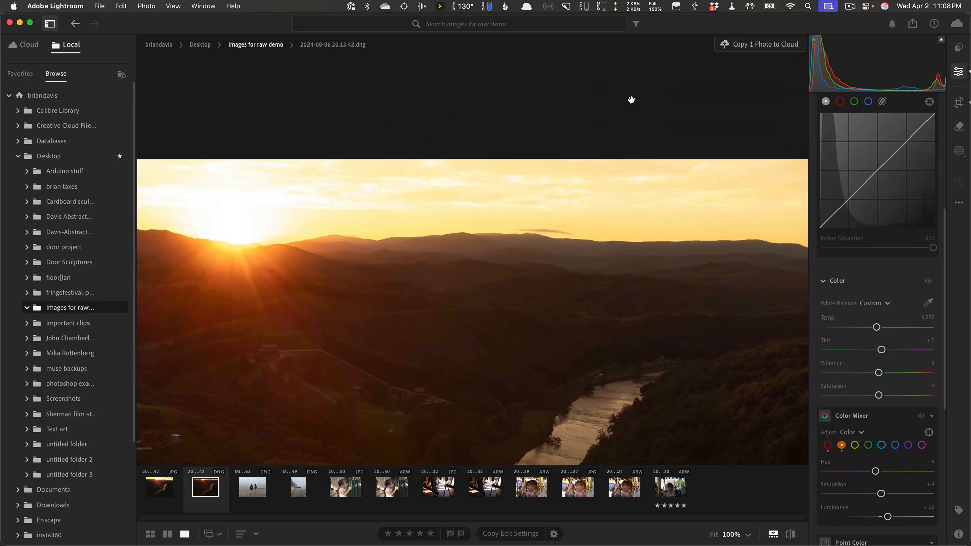
pyautogui.scroll(-3, 631, 100)
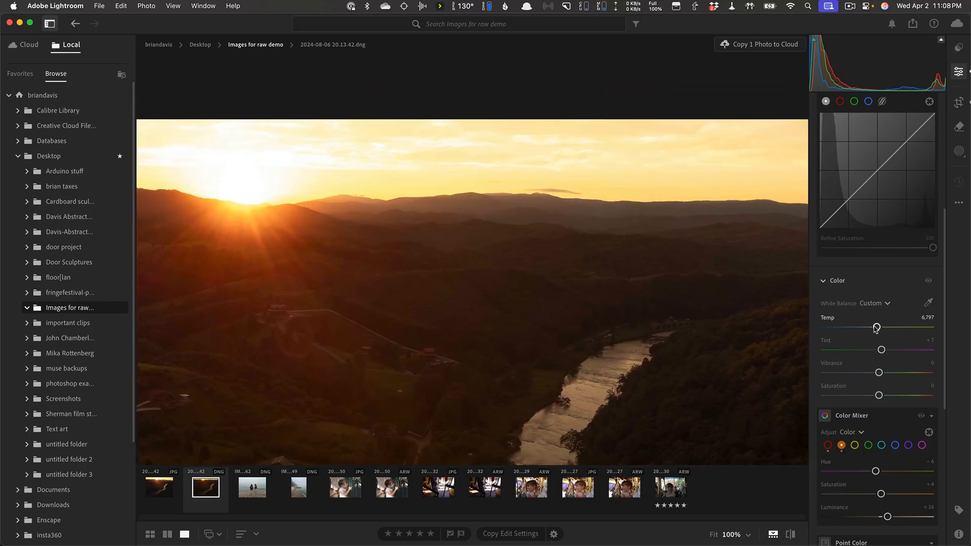
pyautogui.moveTo(876, 328); pyautogui.dragTo(850, 328)
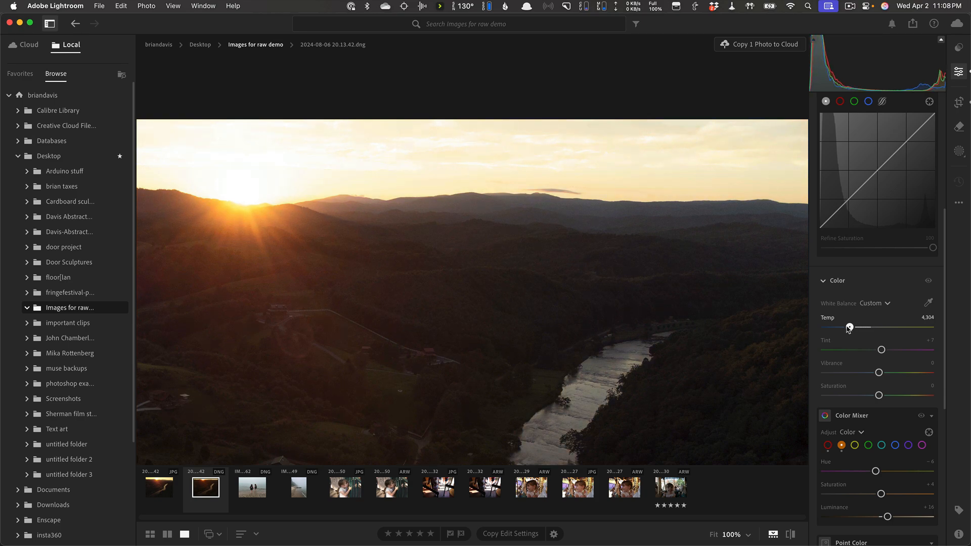
pyautogui.click(653, 326)
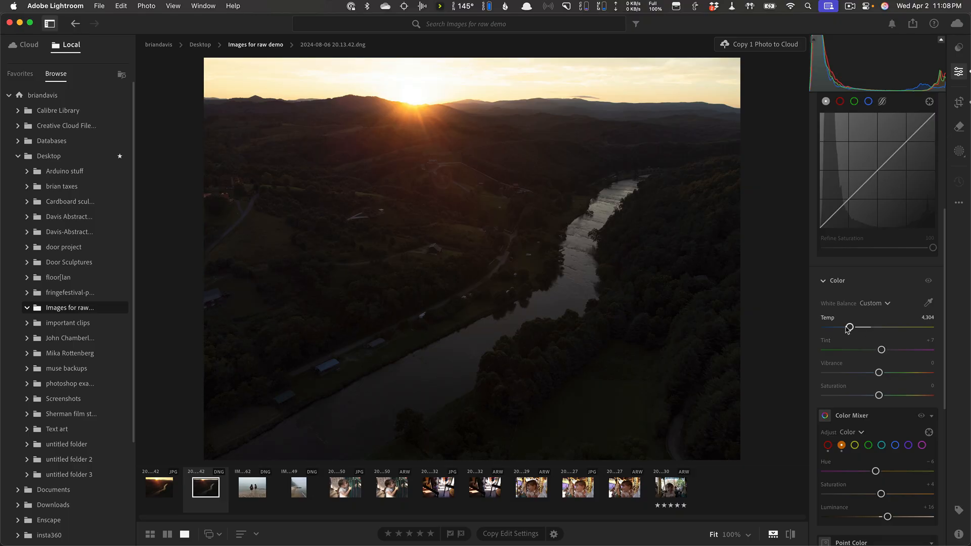
pyautogui.moveTo(850, 327); pyautogui.dragTo(880, 353)
# Step: Fine-tune the saturation, luminance and hue of the greens in the Color Mixer, ending on the aqua range
pyautogui.scroll(-3, 859, 357)
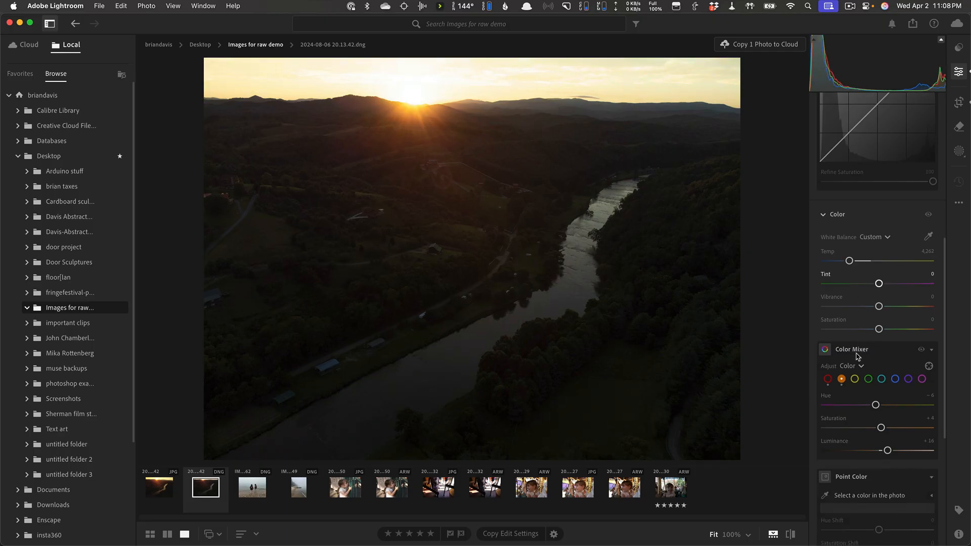
pyautogui.click(868, 379)
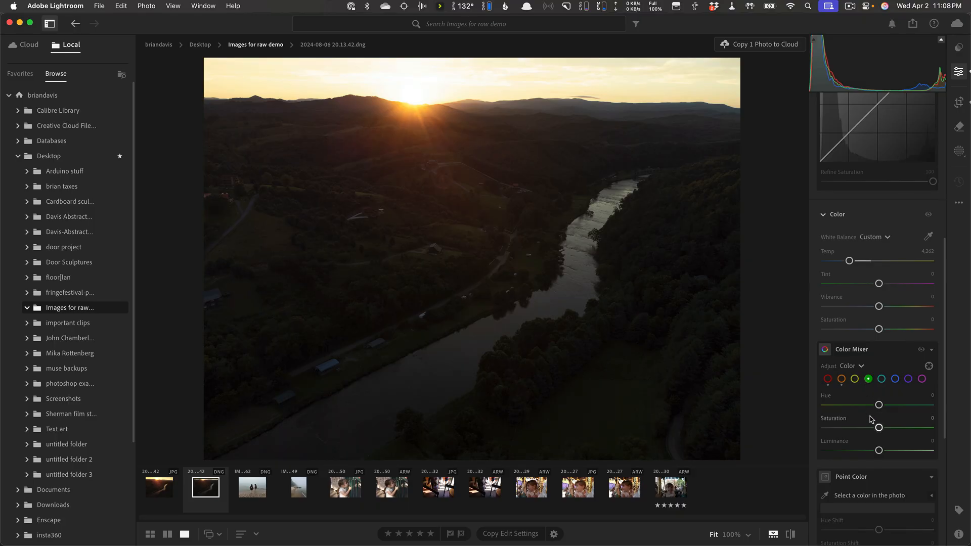
pyautogui.moveTo(880, 428); pyautogui.dragTo(882, 450)
pyautogui.moveTo(880, 404)
pyautogui.mouseDown()
pyautogui.moveTo(866, 404)
pyautogui.moveTo(915, 406)
pyautogui.moveTo(880, 405)
pyautogui.mouseUp()
pyautogui.click(881, 379)
# Step: Use the Color Mixer's targeted Hue adjustment on the dark foliage to shift the yellow hue to −8
pyautogui.click(930, 366)
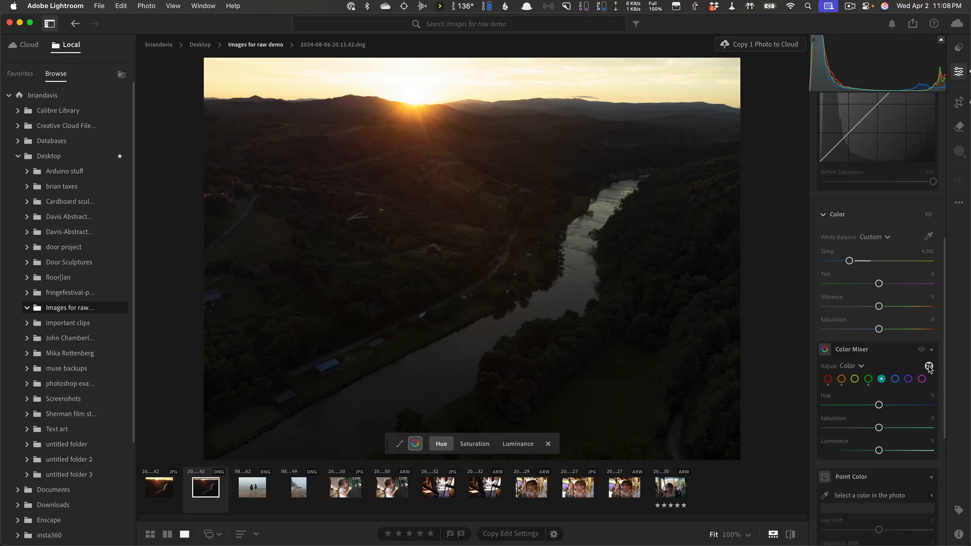
pyautogui.moveTo(588, 395)
pyautogui.mouseDown()
pyautogui.moveTo(616, 395)
pyautogui.moveTo(542, 396)
pyautogui.moveTo(628, 396)
pyautogui.moveTo(544, 396)
pyautogui.moveTo(581, 396)
pyautogui.mouseUp()
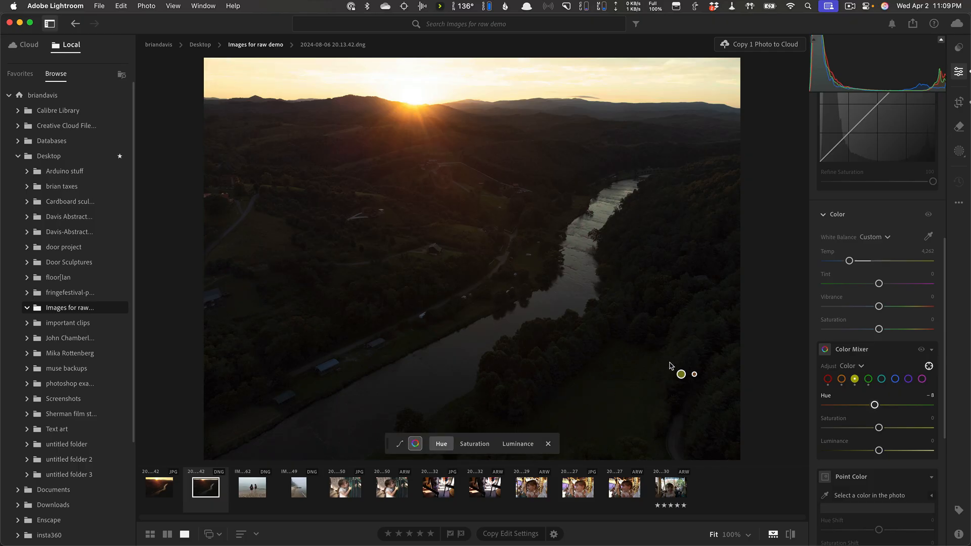
pyautogui.click(549, 444)
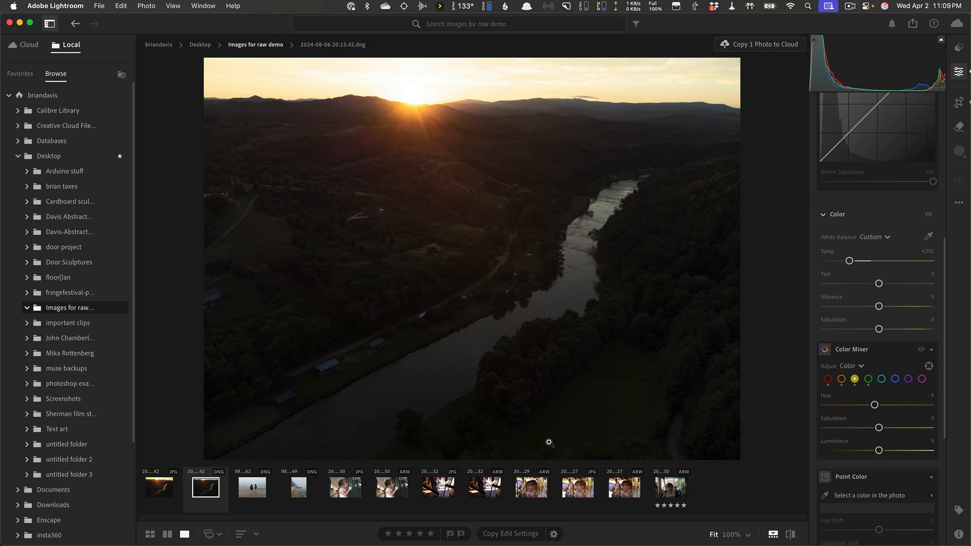
# Step: Create a Sky mask and darken the sky with an Exposure of −0.84
pyautogui.click(960, 153)
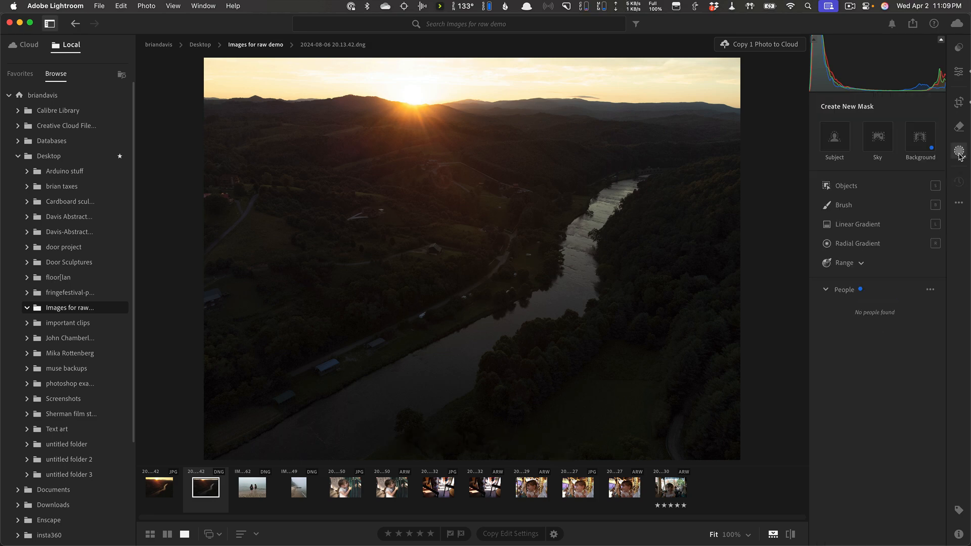
pyautogui.click(879, 137)
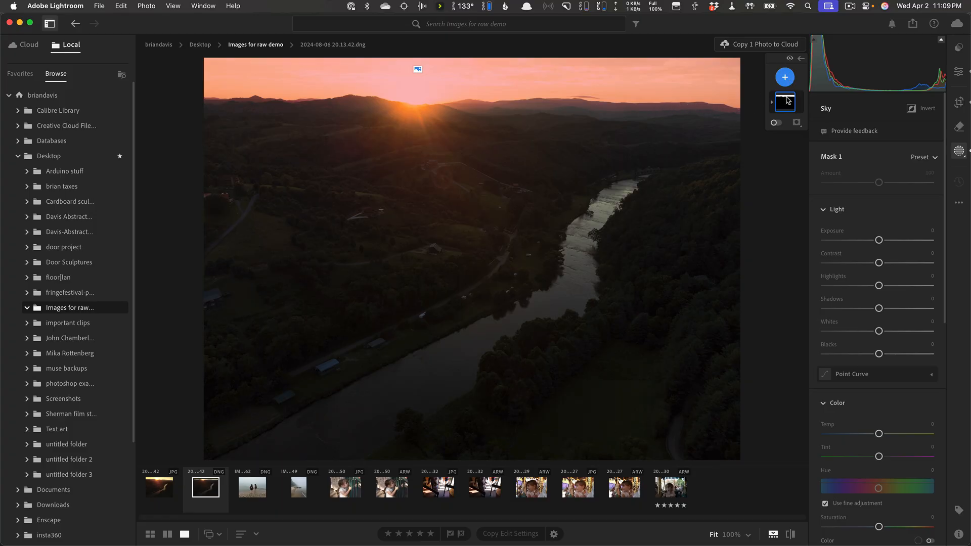
pyautogui.moveTo(879, 240); pyautogui.dragTo(844, 242)
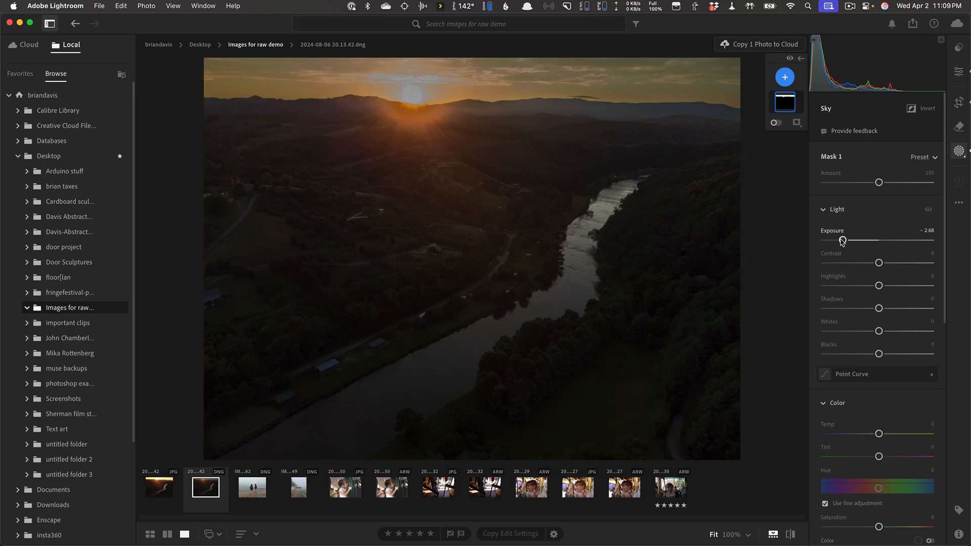
pyautogui.moveTo(843, 242)
pyautogui.mouseDown()
pyautogui.moveTo(883, 241)
pyautogui.moveTo(857, 244)
pyautogui.mouseUp()
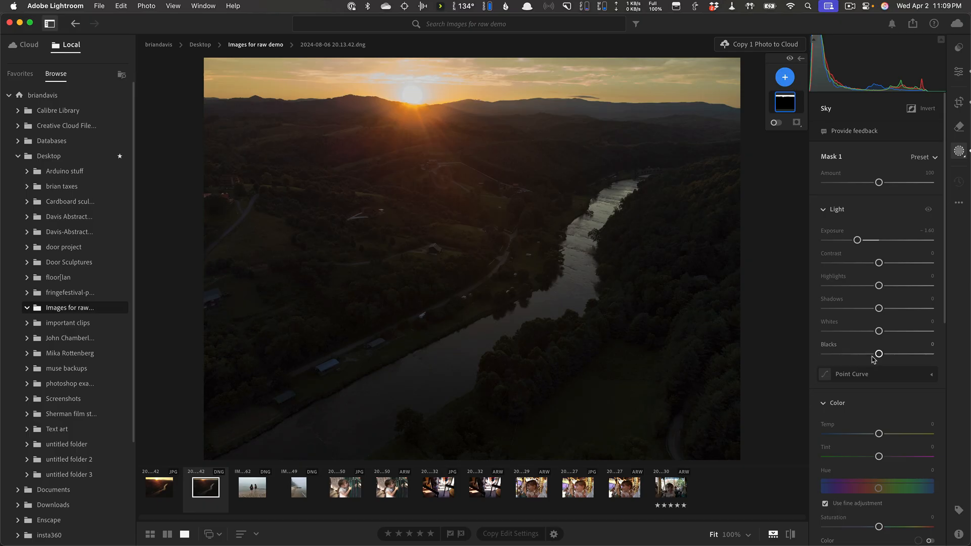
pyautogui.scroll(-2, 873, 360)
pyautogui.scroll(-3, 871, 359)
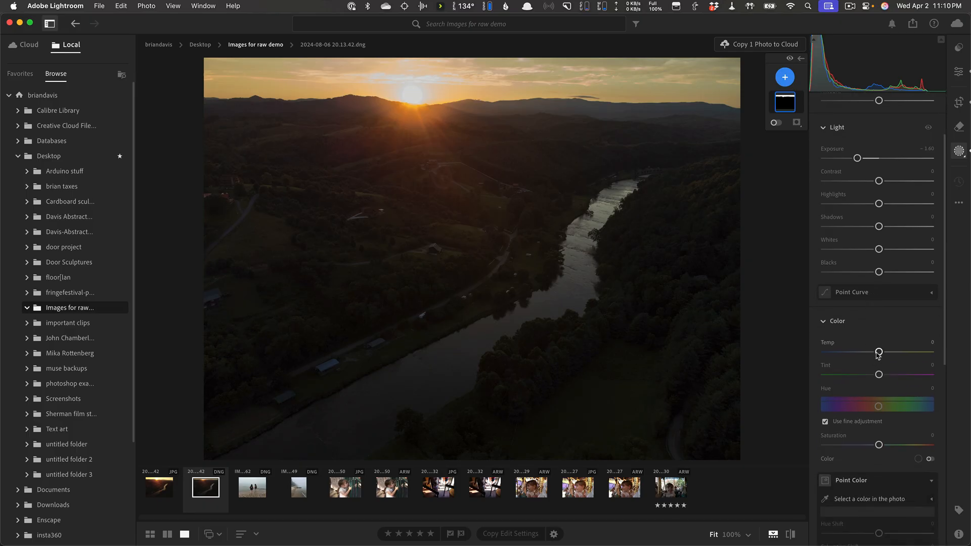
pyautogui.moveTo(857, 158); pyautogui.dragTo(868, 158)
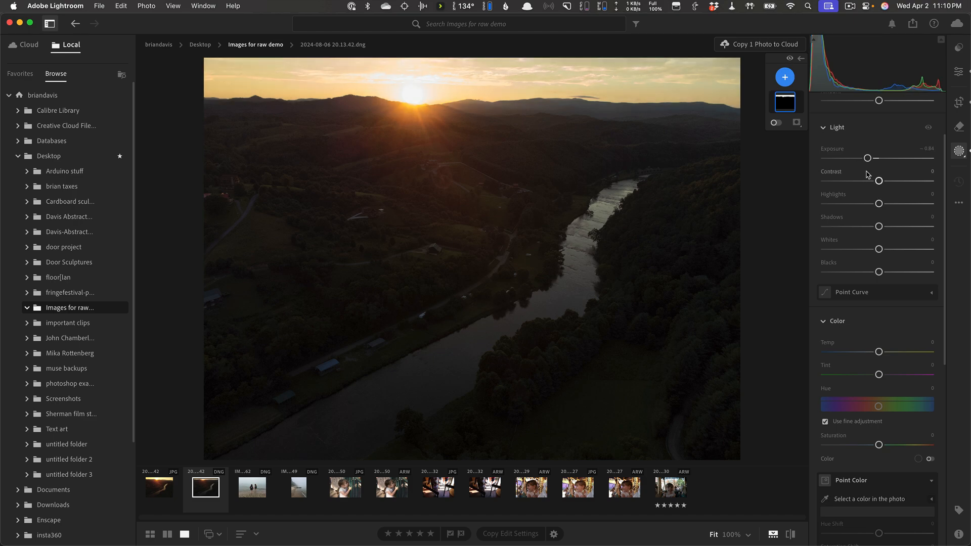
# Step: Mute and cool the masked sky with Saturation −38, Temp −11 and Tint +3
pyautogui.moveTo(879, 445); pyautogui.dragTo(845, 449)
pyautogui.moveTo(856, 446); pyautogui.dragTo(859, 445)
pyautogui.scroll(-5, 862, 431)
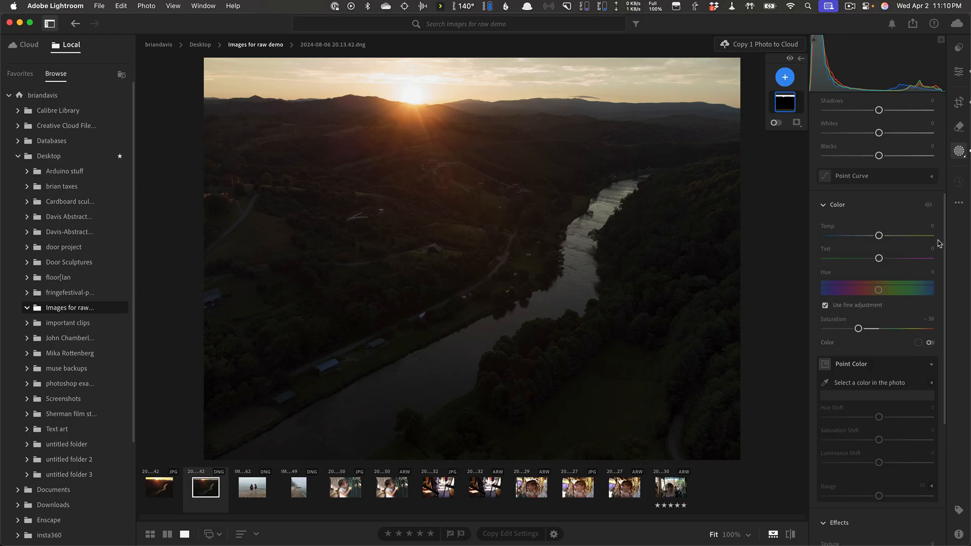
pyautogui.moveTo(880, 258); pyautogui.dragTo(871, 237)
# Step: Create a second Sky mask and invert it so that it covers the landscape below the sky
pyautogui.click(786, 77)
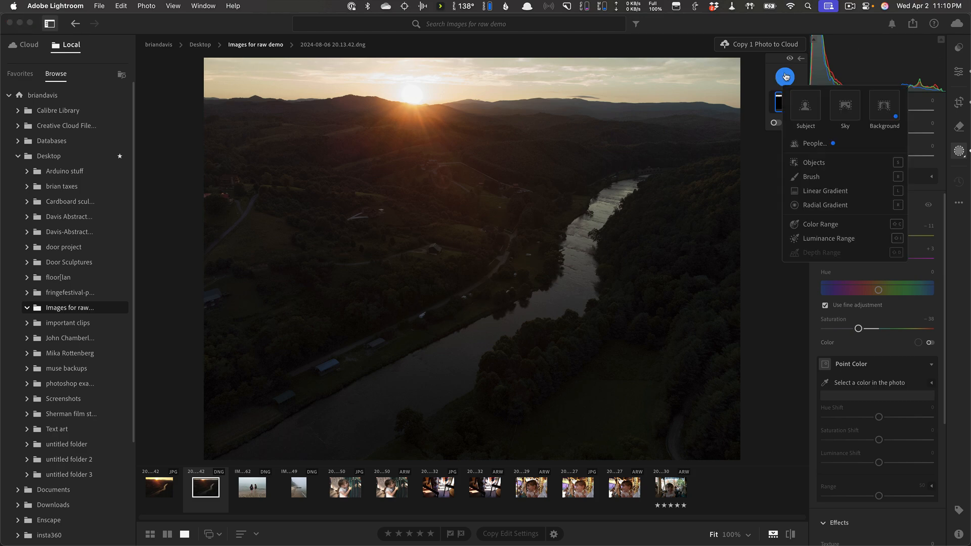
pyautogui.click(846, 105)
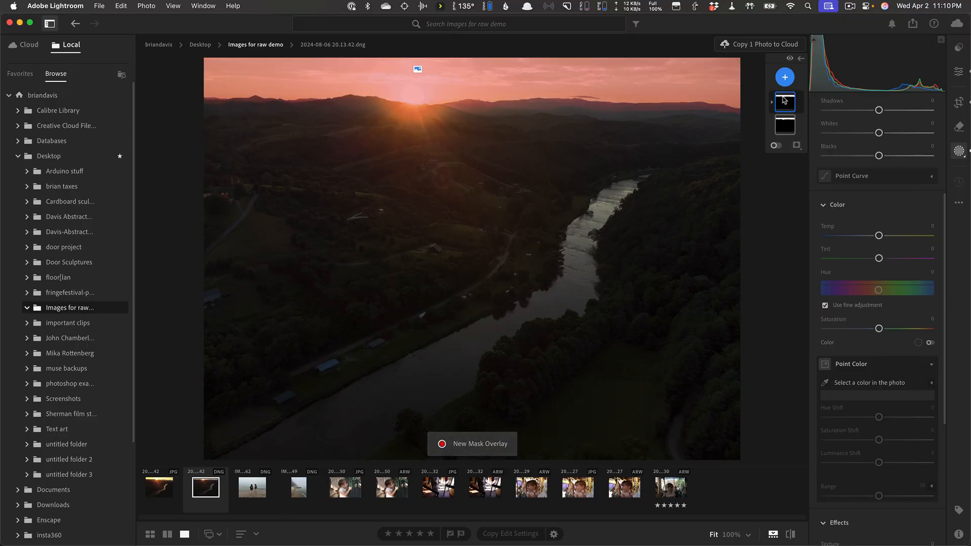
pyautogui.click(801, 59)
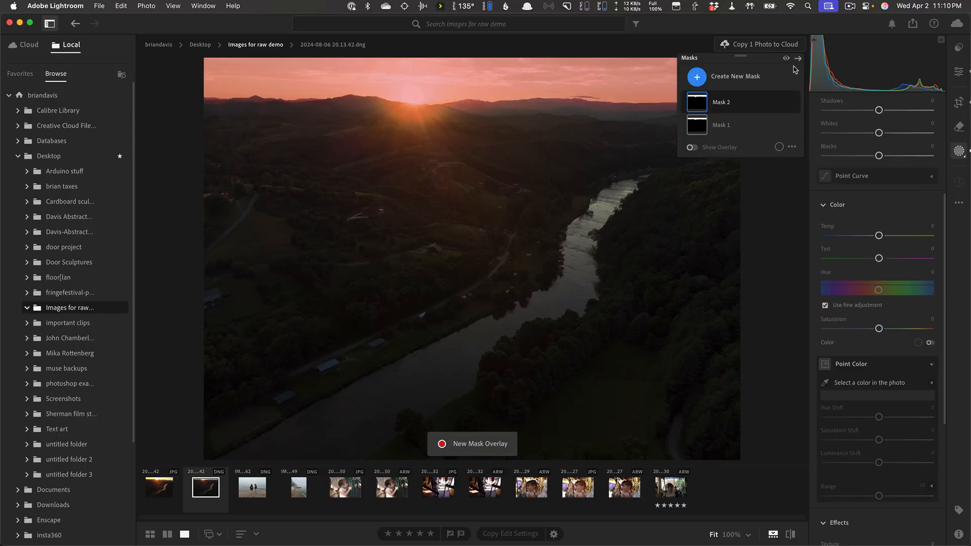
pyautogui.click(783, 103)
pyautogui.click(802, 126)
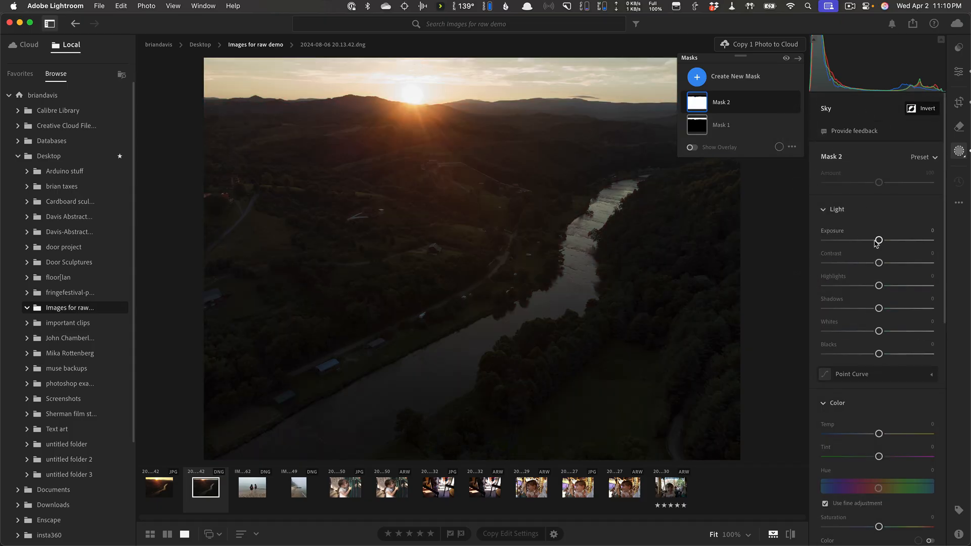
# Step: Shift the landscape mask's tint toward green, and set its Dehaze to +23 and Clarity to +18
pyautogui.scroll(-4, 866, 265)
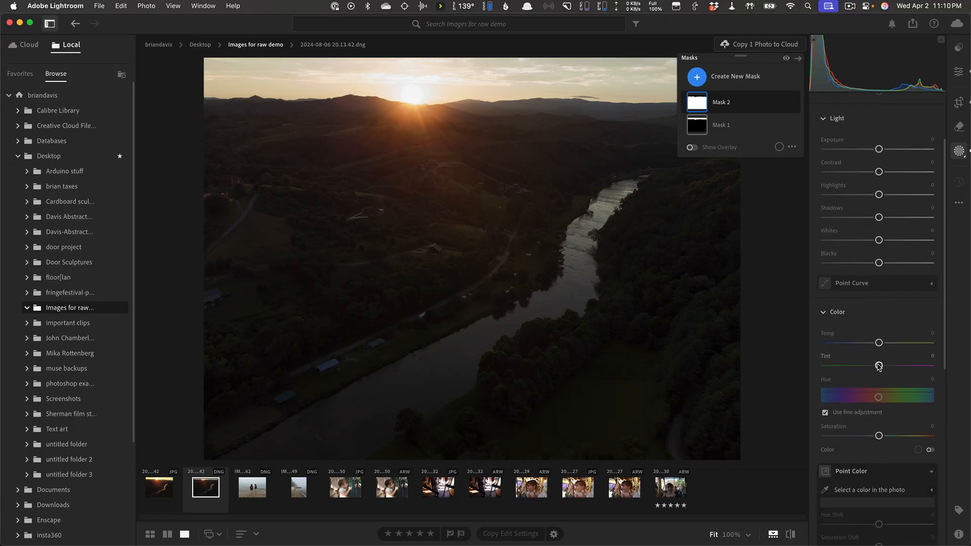
pyautogui.moveTo(879, 368); pyautogui.dragTo(868, 368)
pyautogui.scroll(-10, 870, 368)
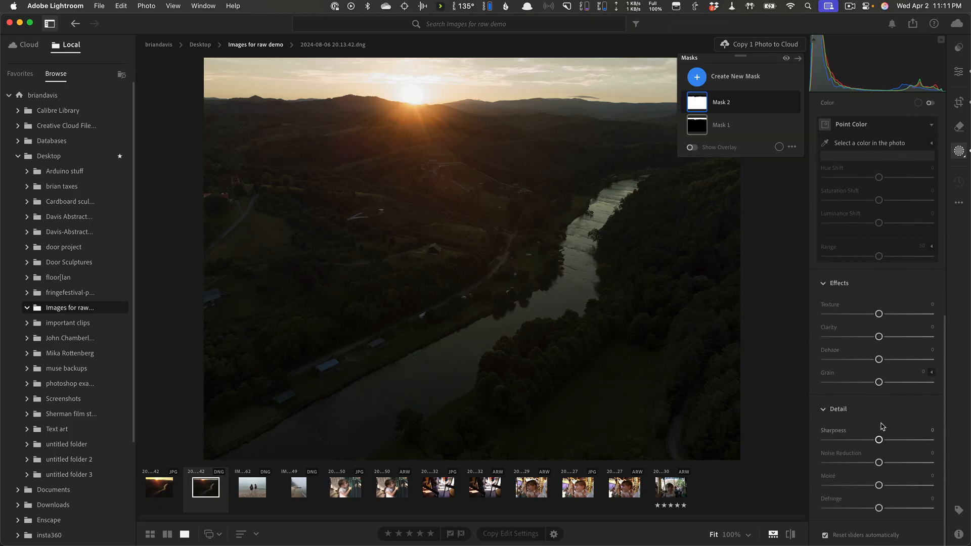
pyautogui.moveTo(879, 359); pyautogui.dragTo(891, 363)
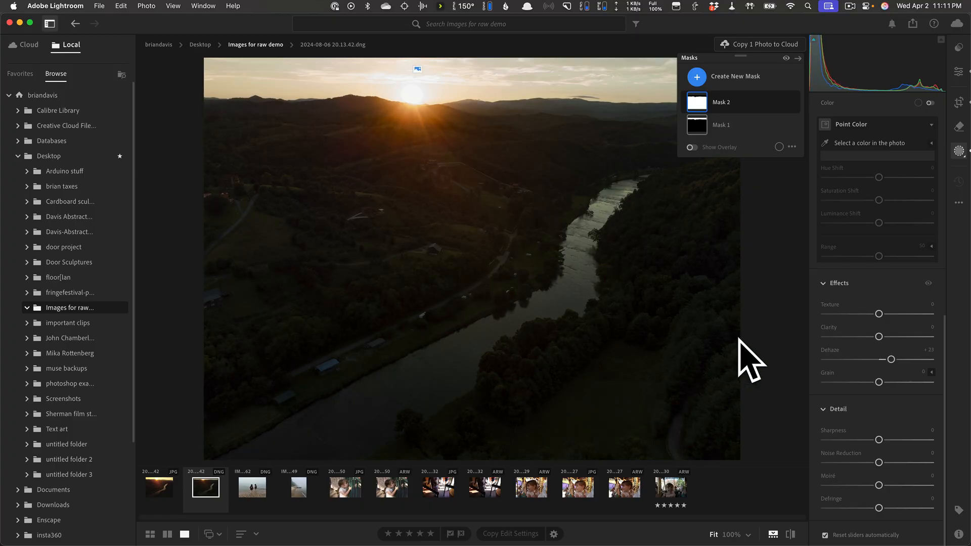
pyautogui.moveTo(880, 337); pyautogui.dragTo(889, 338)
# Step: Inspect the river up close and refine the landscape mask to Clarity +15 and Dehaze +34
pyautogui.click(532, 156)
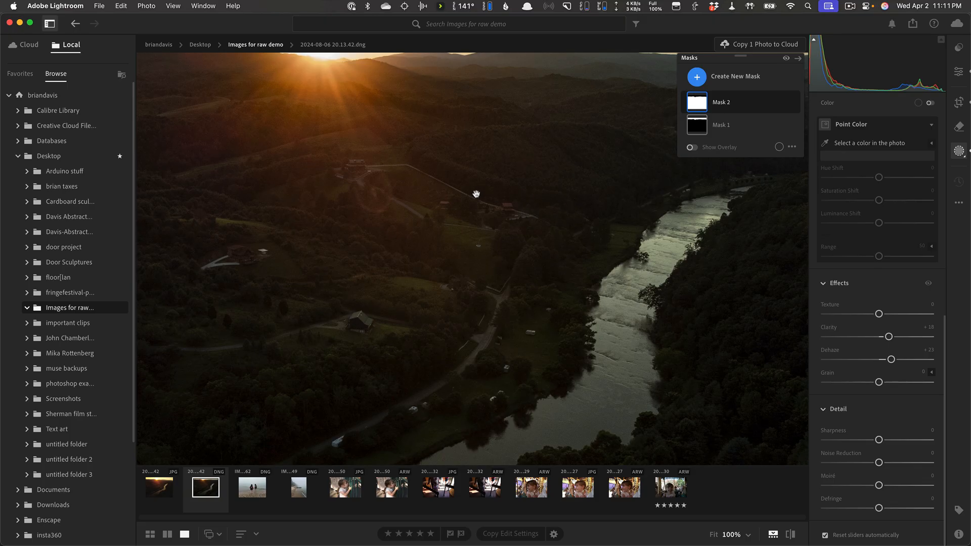
pyautogui.moveTo(531, 196); pyautogui.dragTo(403, 189)
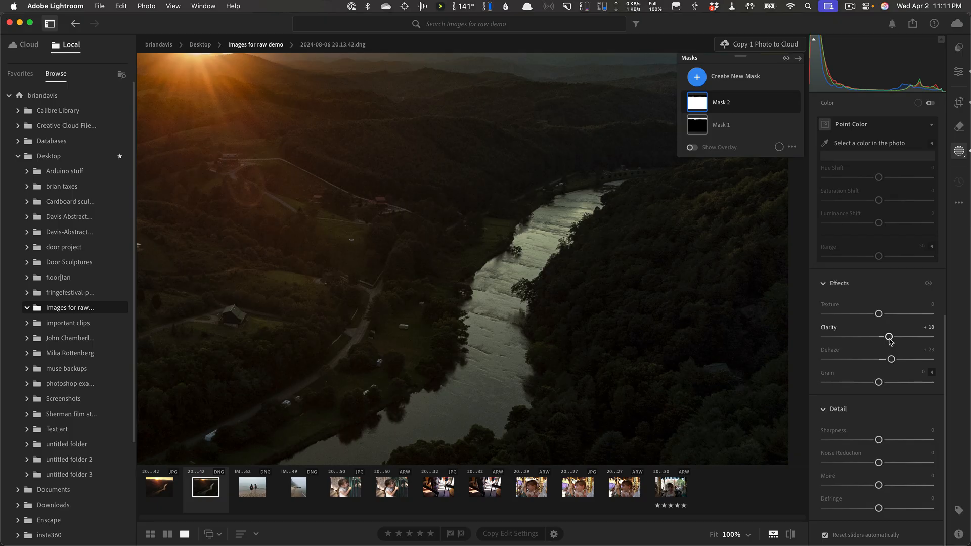
pyautogui.moveTo(891, 341); pyautogui.dragTo(898, 360)
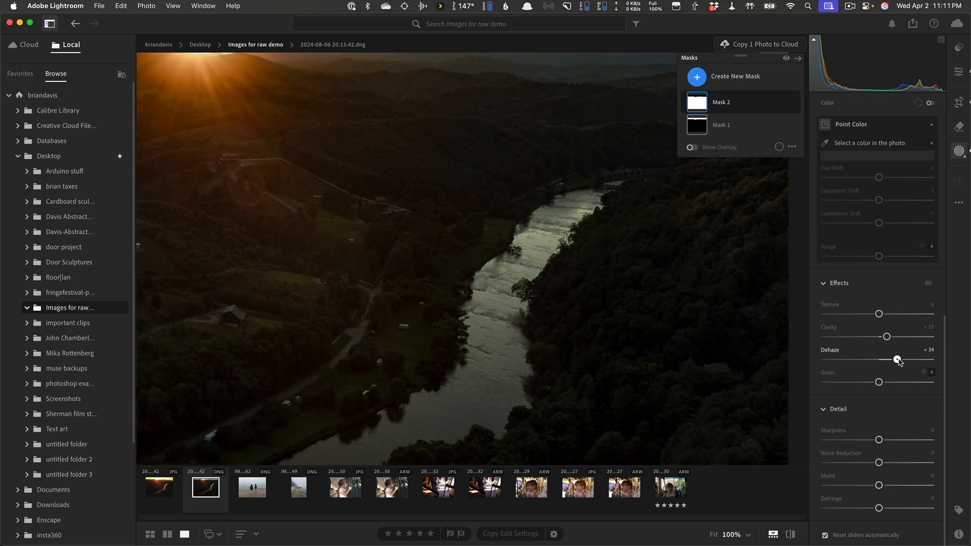
# Step: Set the landscape mask's Exposure to +0.04 and Shadows to +8, and fit the whole river photo in view
pyautogui.scroll(10, 896, 284)
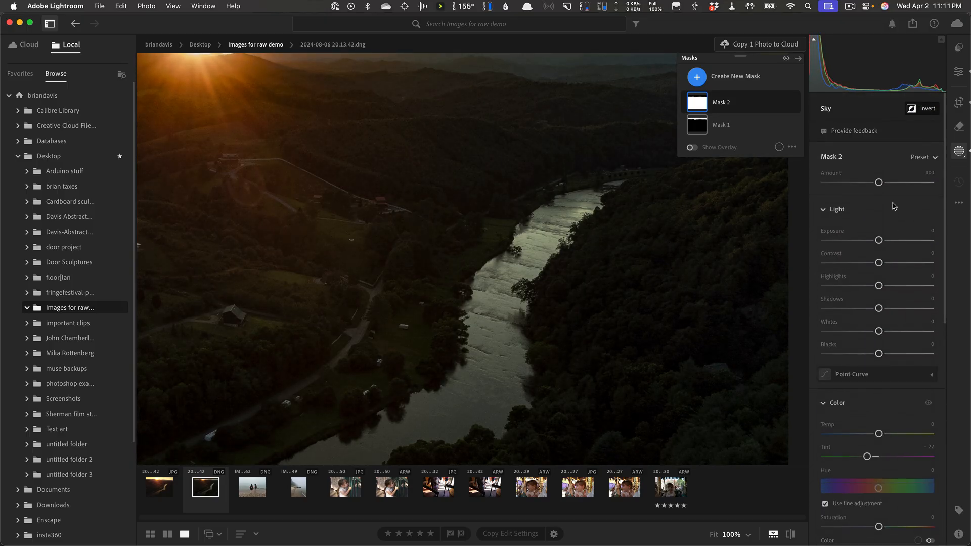
pyautogui.moveTo(879, 240); pyautogui.dragTo(880, 241)
pyautogui.moveTo(880, 310); pyautogui.dragTo(886, 312)
pyautogui.click(627, 286)
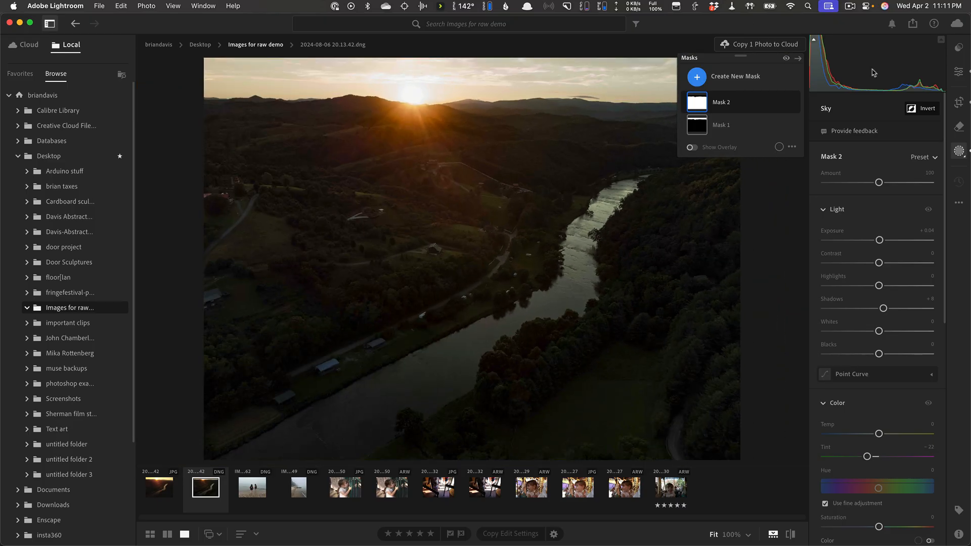
# Step: Leave masking for the general edit settings and compare the edited river photo with its original several times
pyautogui.click(959, 71)
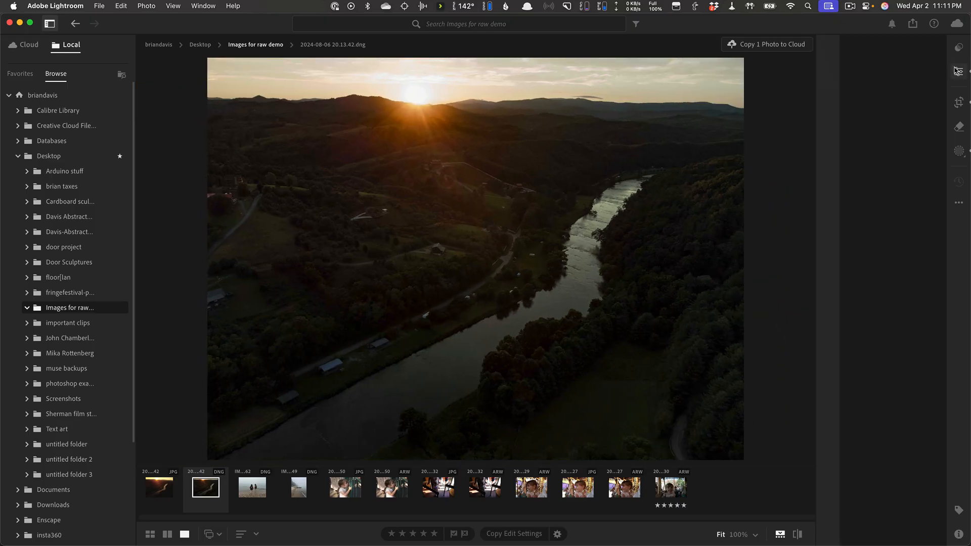
pyautogui.click(959, 71)
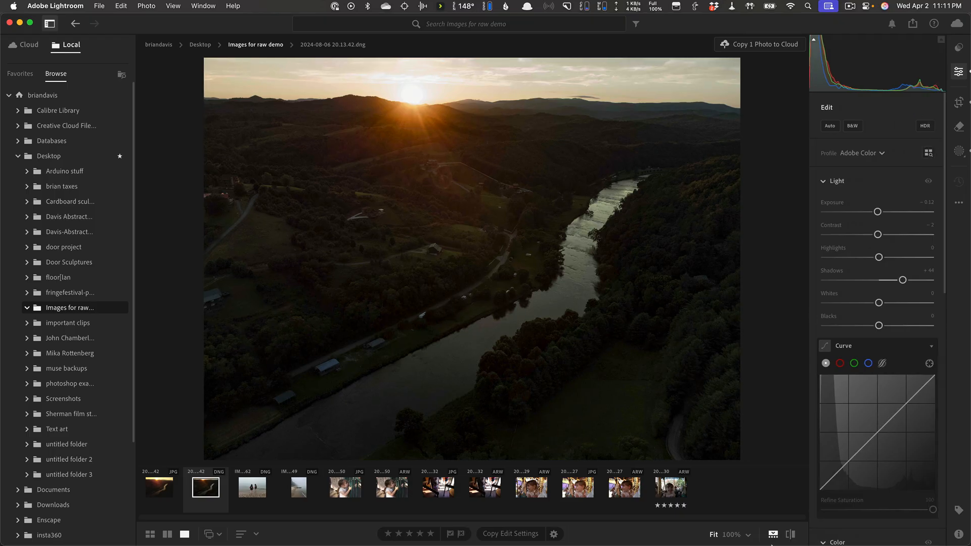
pyautogui.click(791, 534)
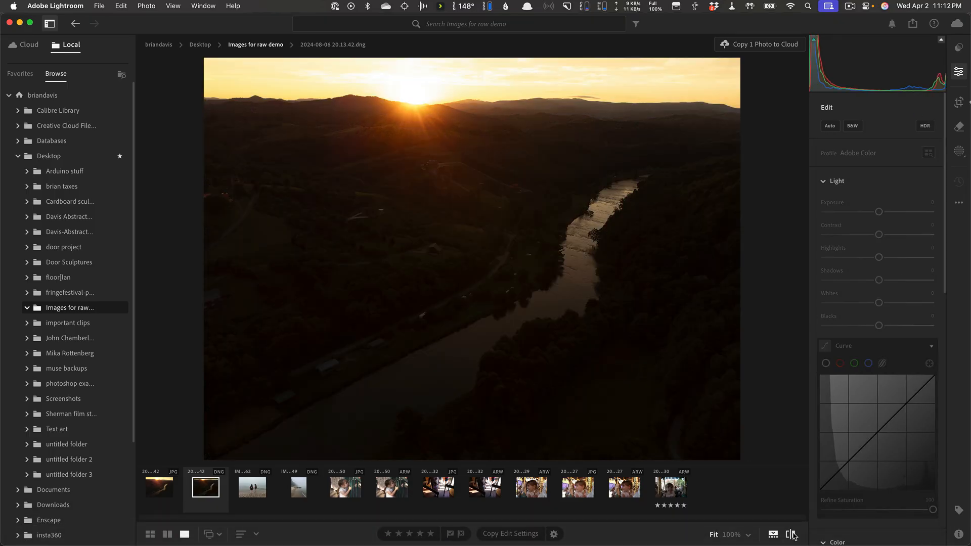
pyautogui.click(792, 534)
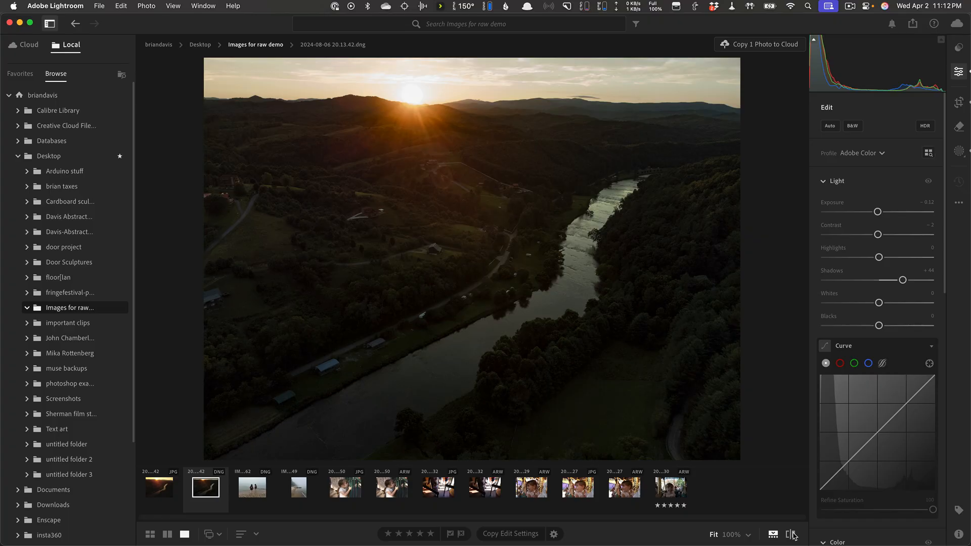
pyautogui.click(792, 535)
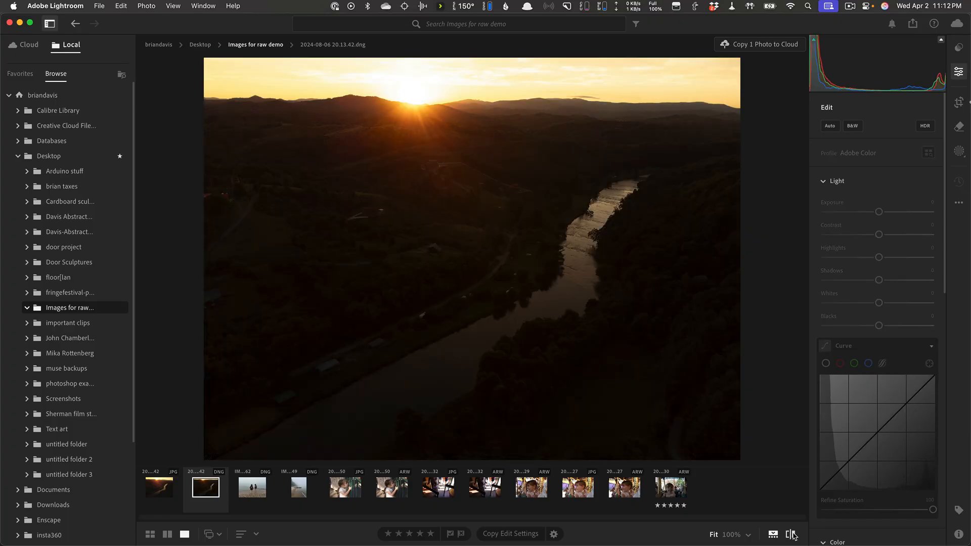
pyautogui.click(791, 535)
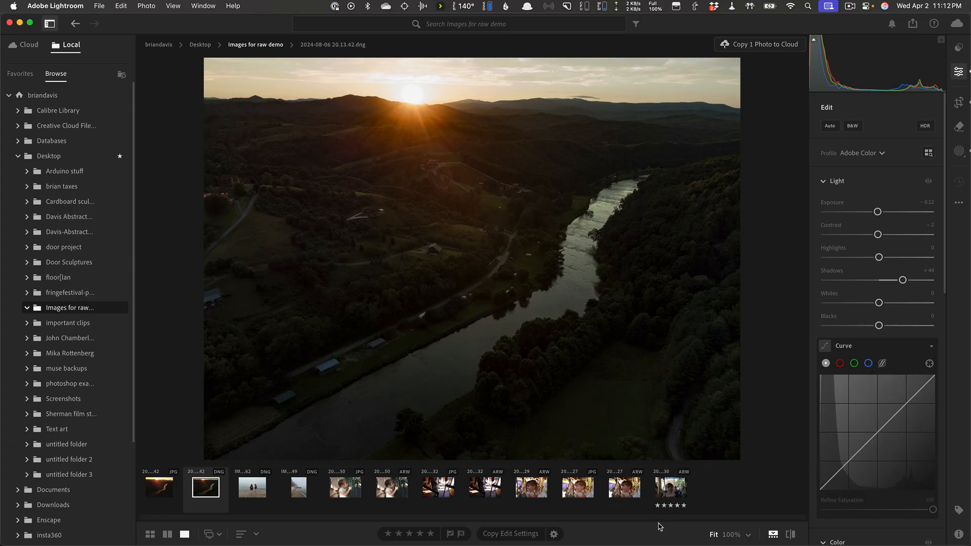
pyautogui.click(791, 534)
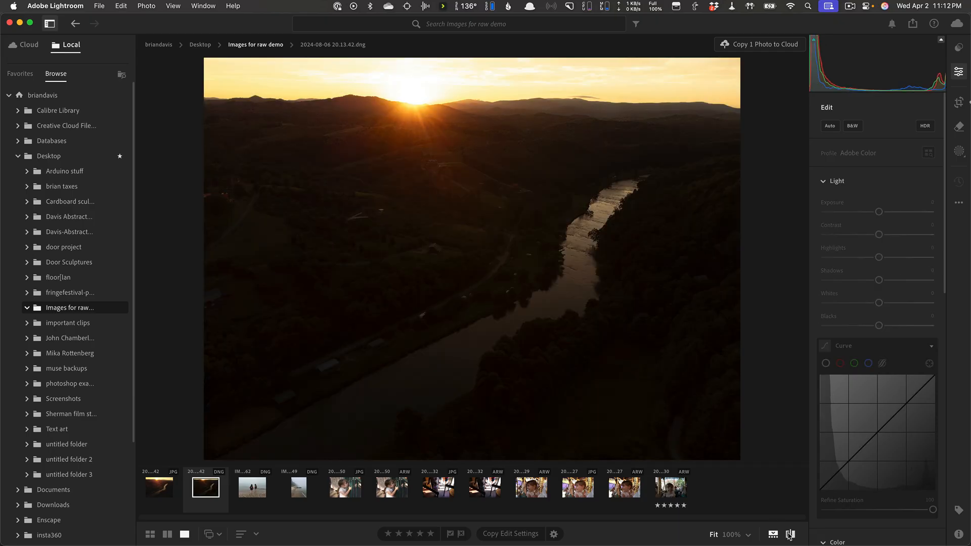
pyautogui.click(790, 535)
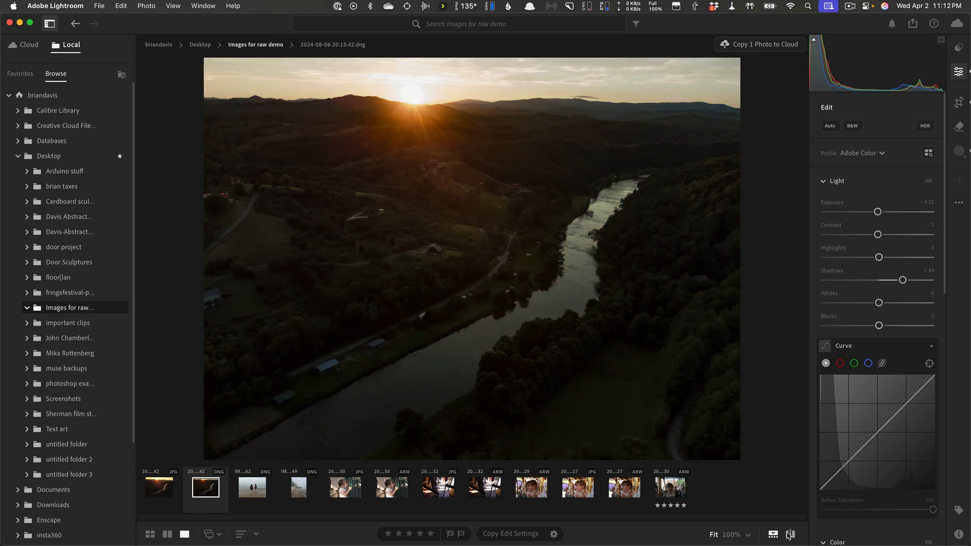
# Step: Open the photo 2022-08-18 11.51.32.arw and set its Shadows to +67 and Highlights to −87
pyautogui.click(483, 491)
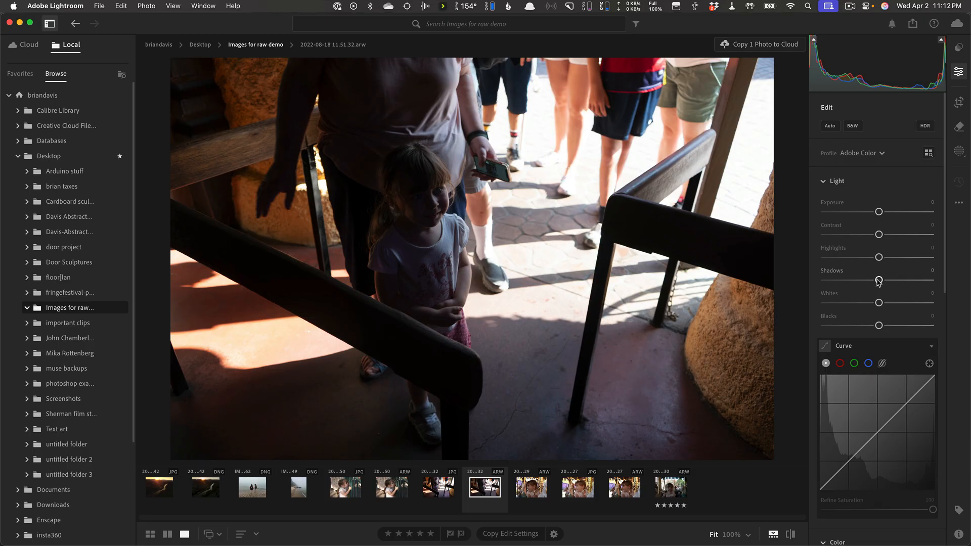
pyautogui.moveTo(879, 282); pyautogui.dragTo(915, 281)
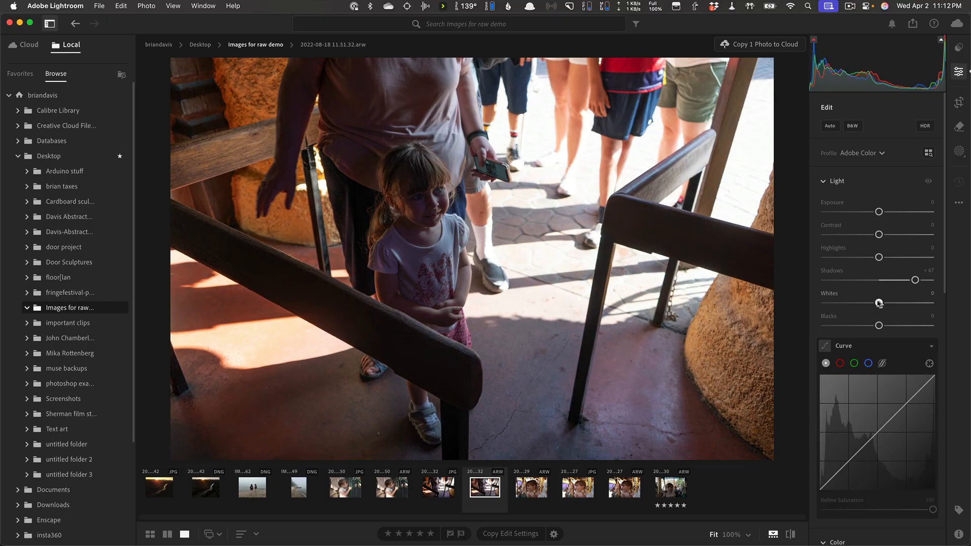
pyautogui.moveTo(879, 303)
pyautogui.mouseDown()
pyautogui.moveTo(860, 303)
pyautogui.moveTo(917, 303)
pyautogui.moveTo(880, 303)
pyautogui.mouseUp()
pyautogui.moveTo(881, 258); pyautogui.dragTo(831, 257)
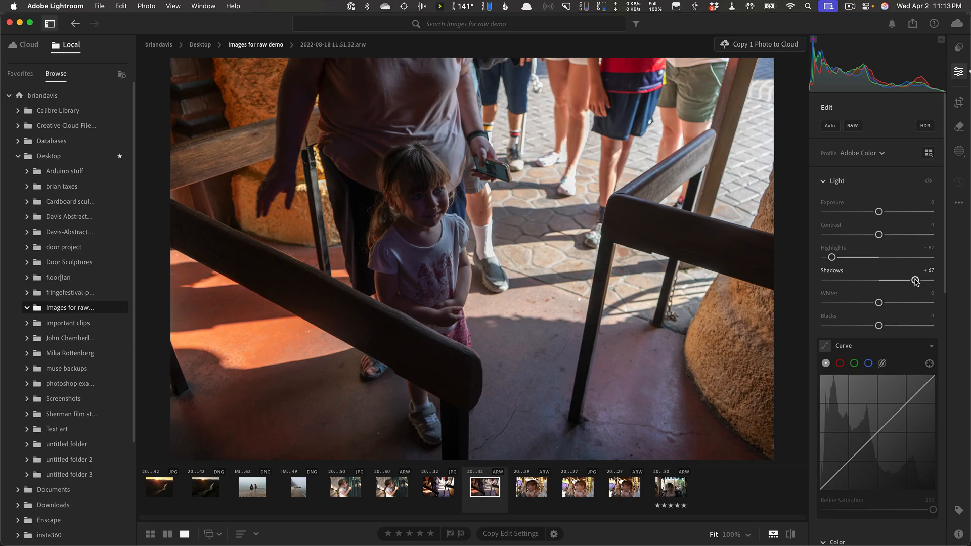
# Step: Brighten the shaded girl's photo further with Shadows +84, Blacks −3 and Exposure +0.37
pyautogui.moveTo(916, 281)
pyautogui.mouseDown()
pyautogui.moveTo(933, 281)
pyautogui.moveTo(898, 281)
pyautogui.moveTo(925, 281)
pyautogui.mouseUp()
pyautogui.moveTo(879, 326)
pyautogui.mouseDown()
pyautogui.moveTo(865, 326)
pyautogui.moveTo(889, 326)
pyautogui.moveTo(878, 327)
pyautogui.mouseUp()
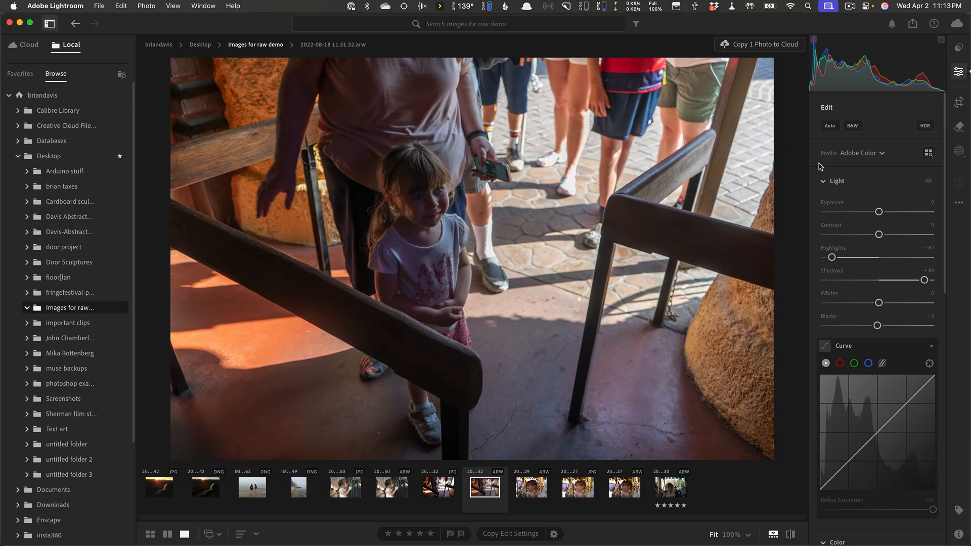
pyautogui.moveTo(879, 212); pyautogui.dragTo(884, 214)
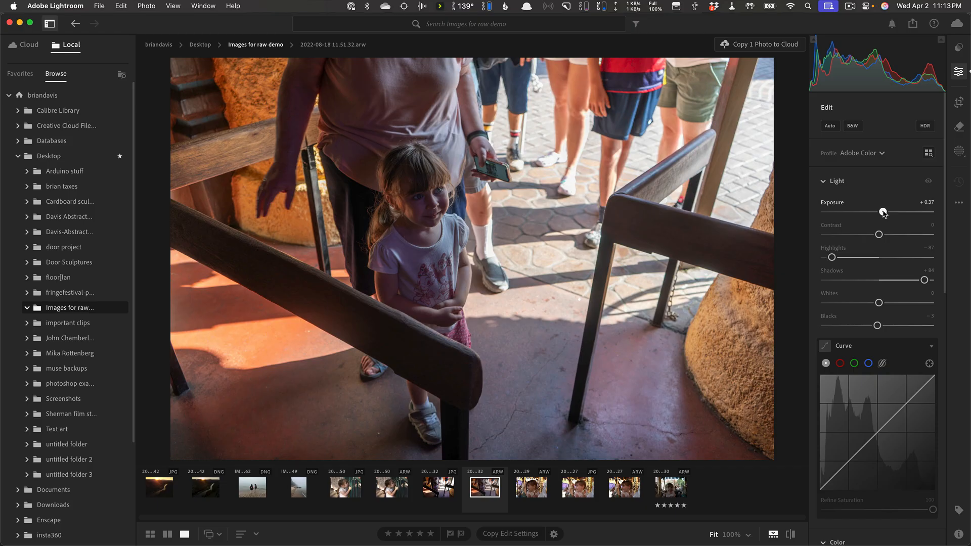
# Step: Compare the brightened photo of the girl with its unedited original
pyautogui.click(790, 534)
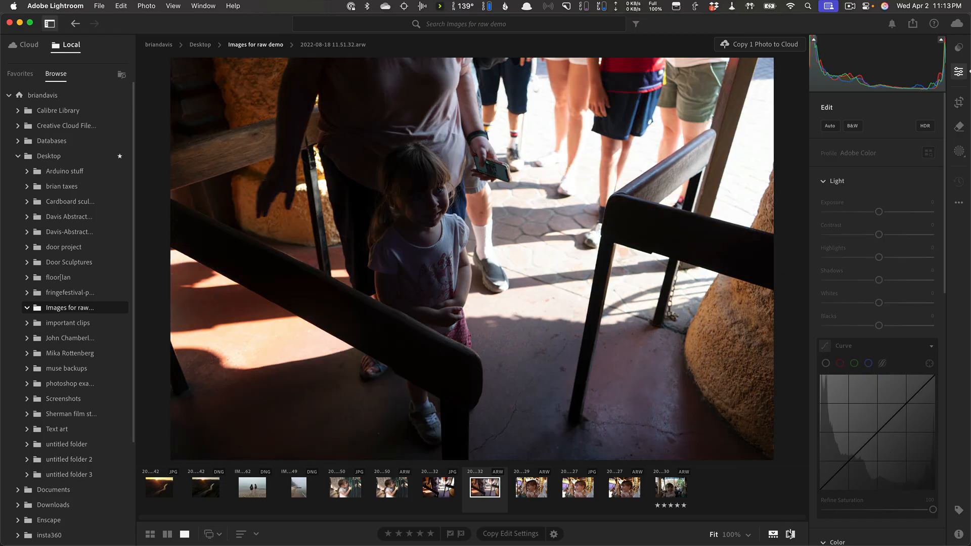
pyautogui.click(790, 535)
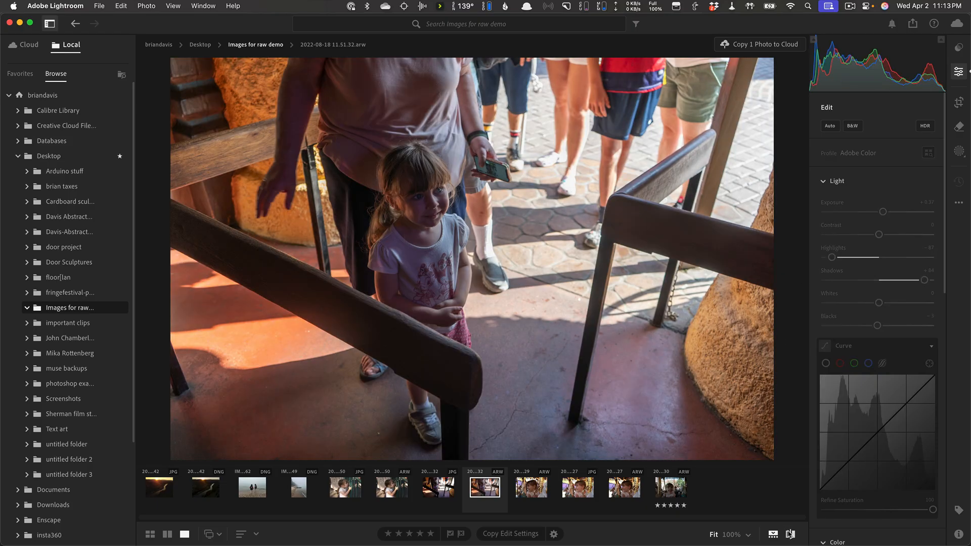
pyautogui.click(790, 534)
pyautogui.click(791, 535)
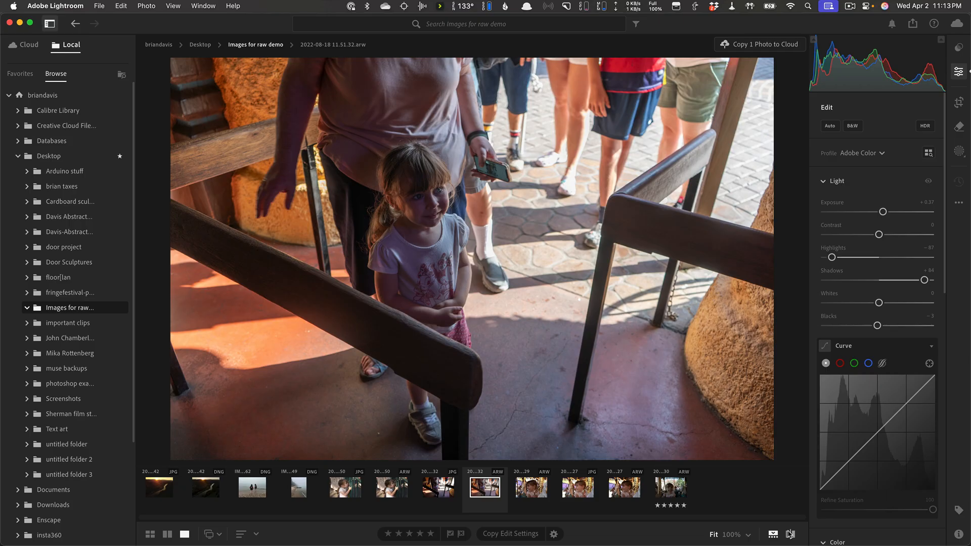
# Step: Switch to Finder and preview the raw files 2022-08-18 12.00.50.arw and 2022-08-18 11.49.27.arw in the Images for raw demo folder
pyautogui.moveTo(433, 544)
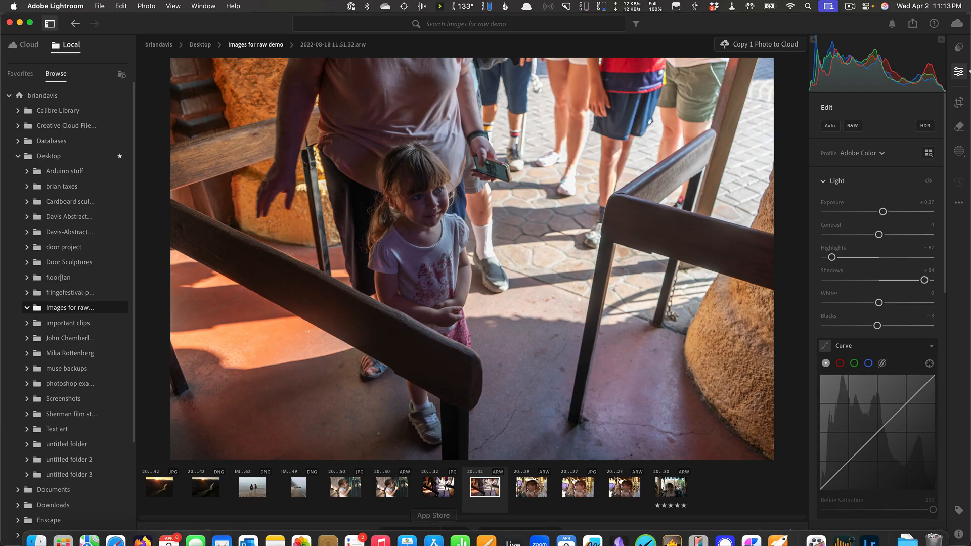
pyautogui.click(46, 525)
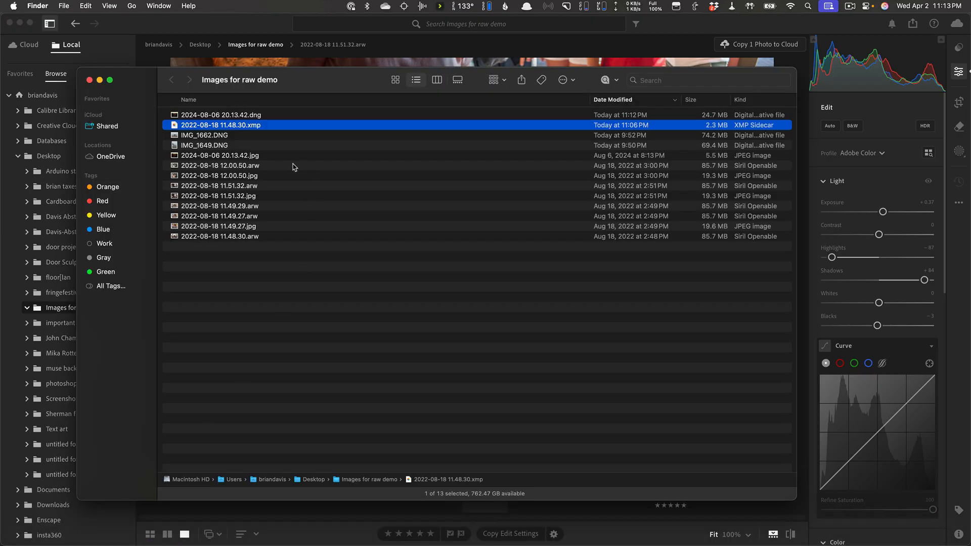
pyautogui.click(244, 167)
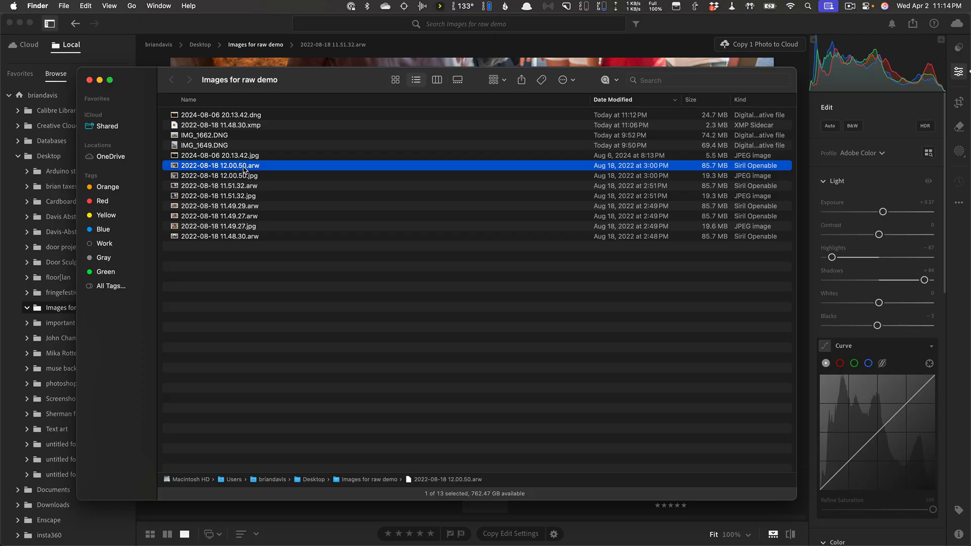
pyautogui.press('space')
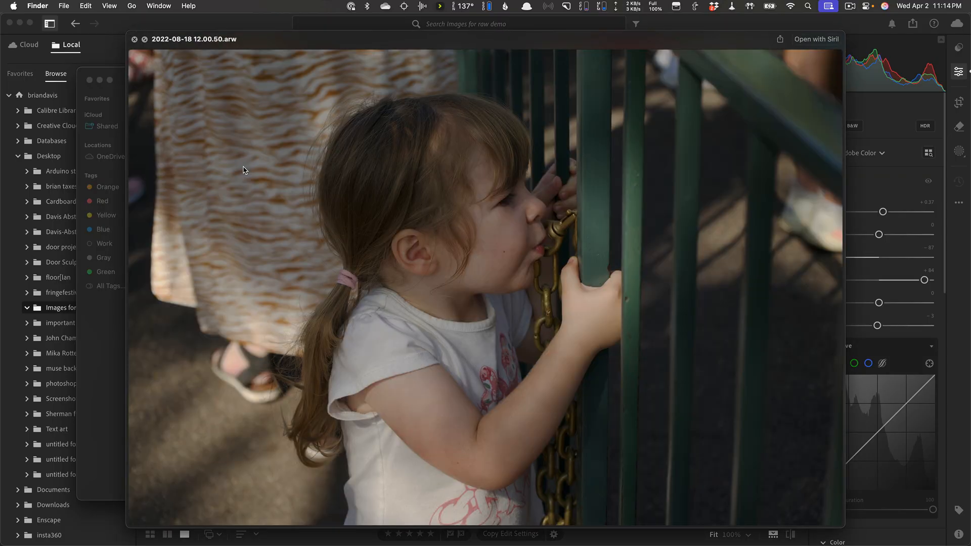
pyautogui.press('space')
pyautogui.click(252, 216)
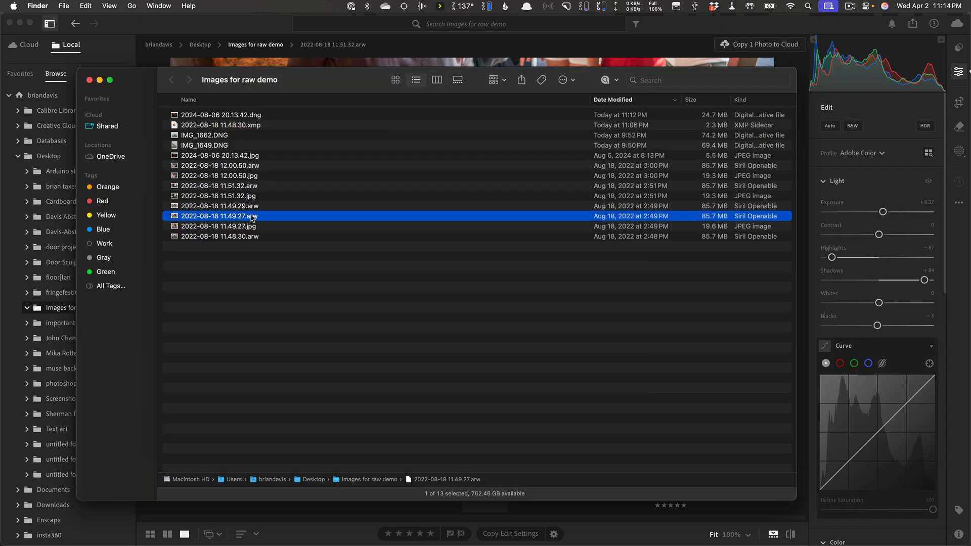
pyautogui.press('space')
pyautogui.press('space')
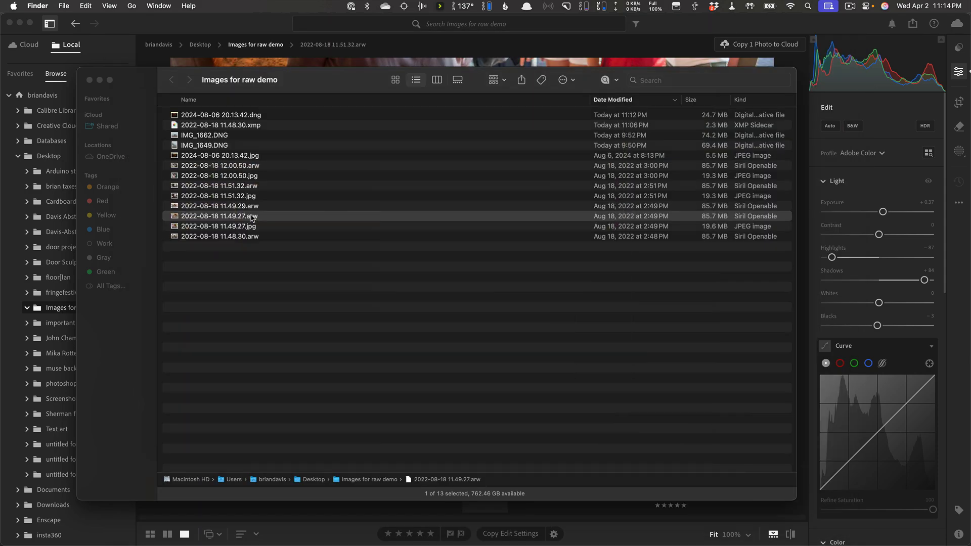
# Step: Check which applications are offered for opening 2022-08-18 11.48.30.arw and 2022-08-18 12.00.50.arw
pyautogui.click(251, 237)
pyautogui.rightClick(250, 238)
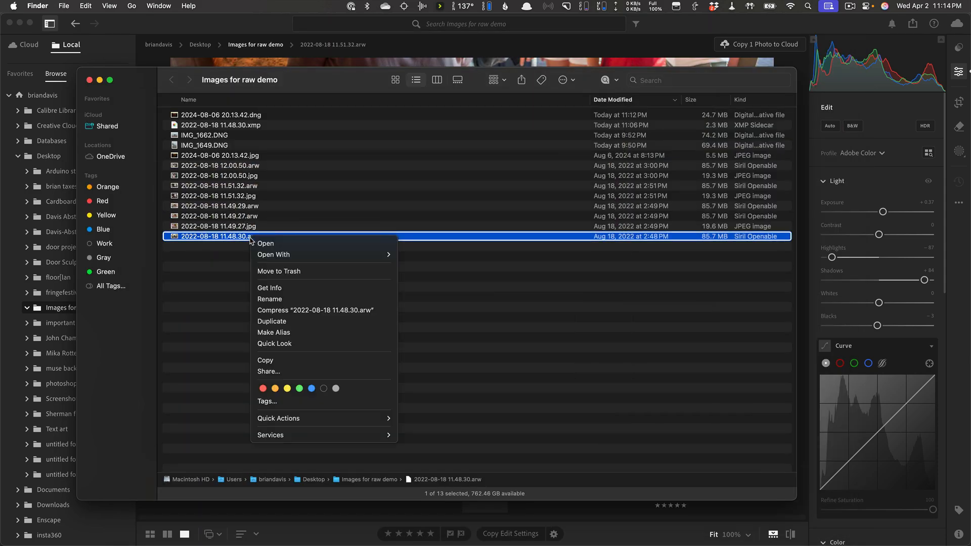
pyautogui.moveTo(270, 254)
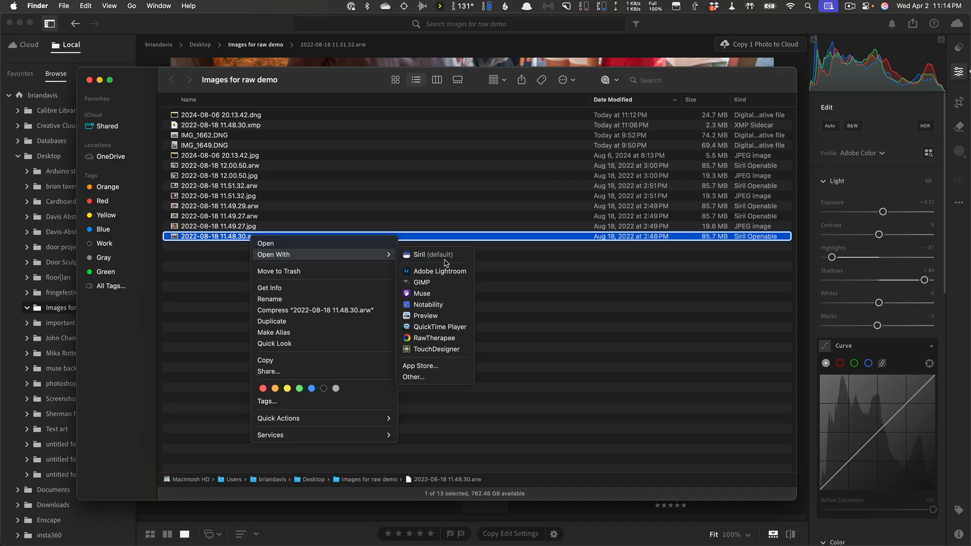
pyautogui.click(366, 213)
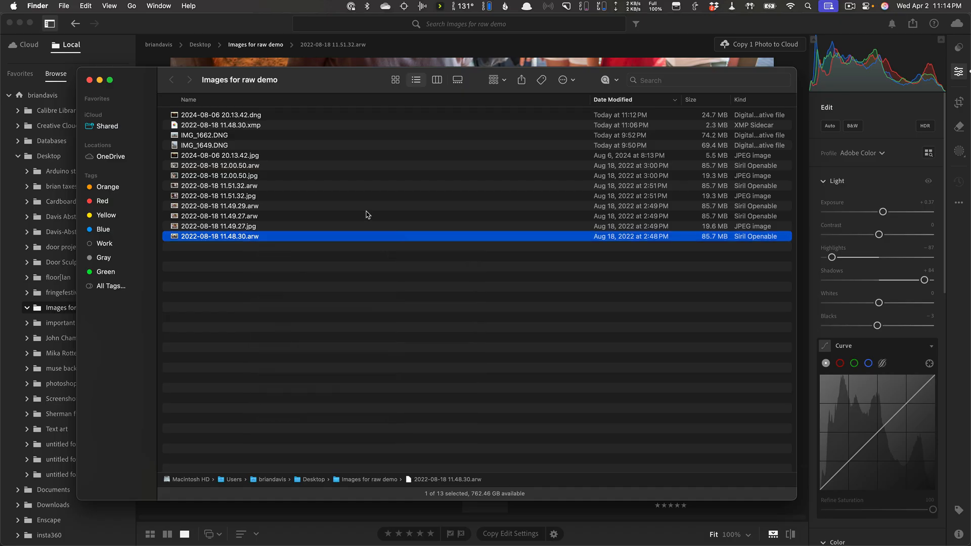
pyautogui.rightClick(247, 166)
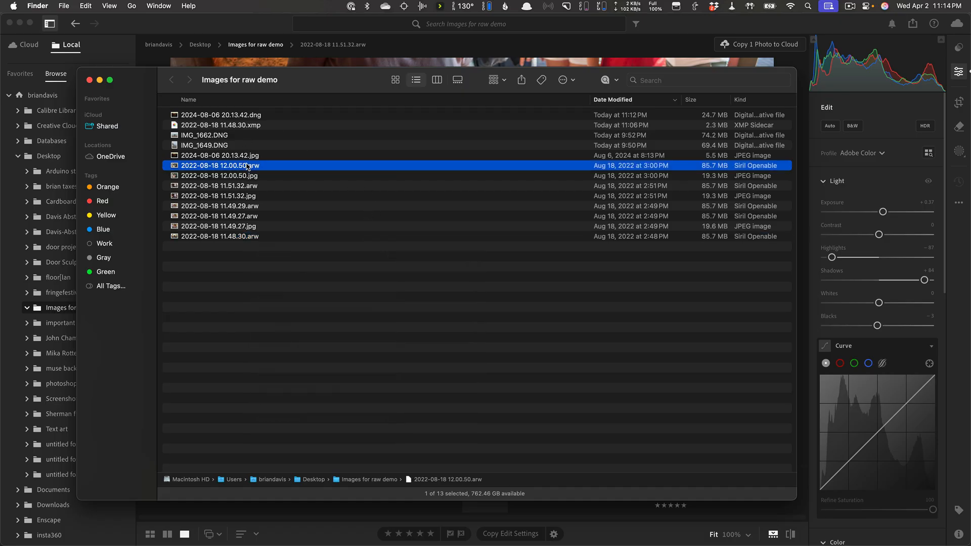
pyautogui.moveTo(264, 181)
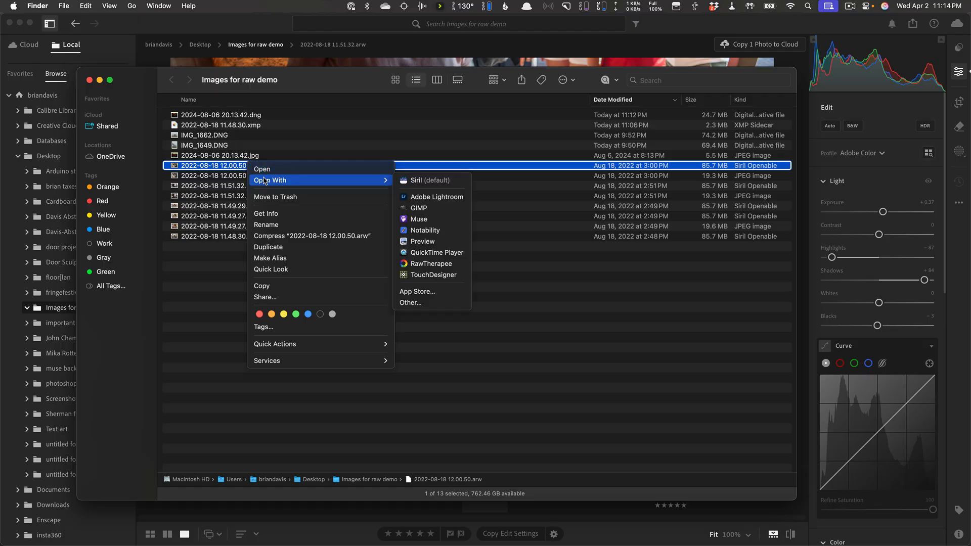
pyautogui.click(290, 152)
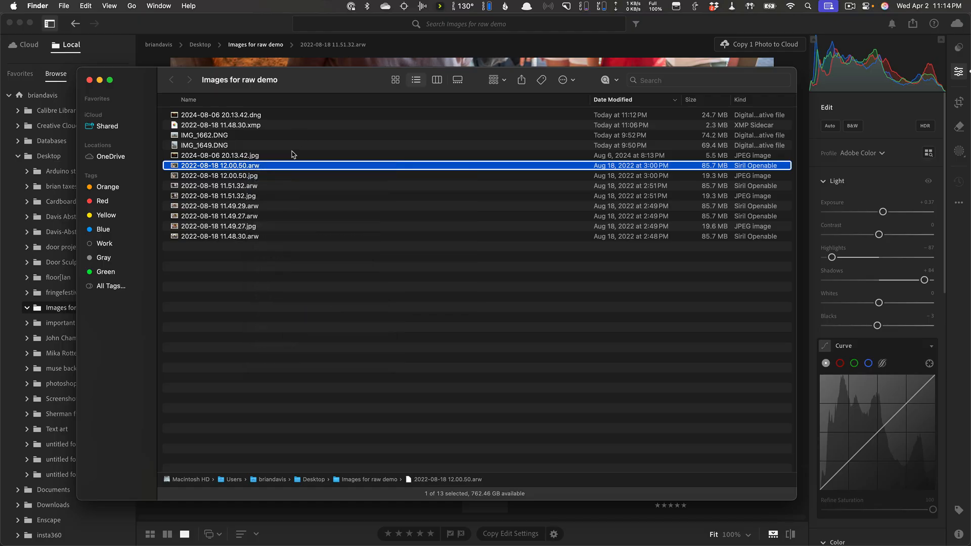
# Step: Choose to open 2022-08-18 11.48.30.arw with another application and look through the Applications folder for a suitable one
pyautogui.click(239, 239)
pyautogui.rightClick(238, 238)
pyautogui.moveTo(281, 256)
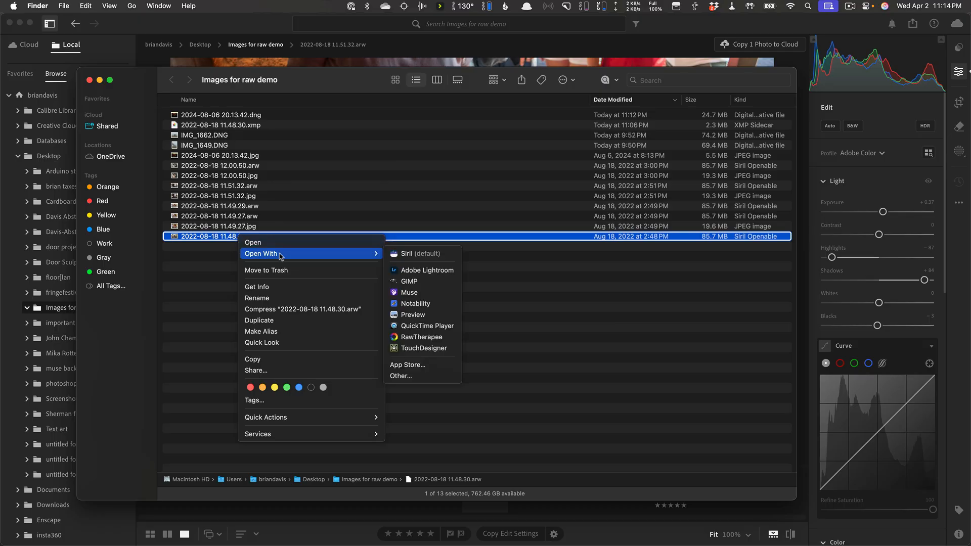
pyautogui.click(440, 375)
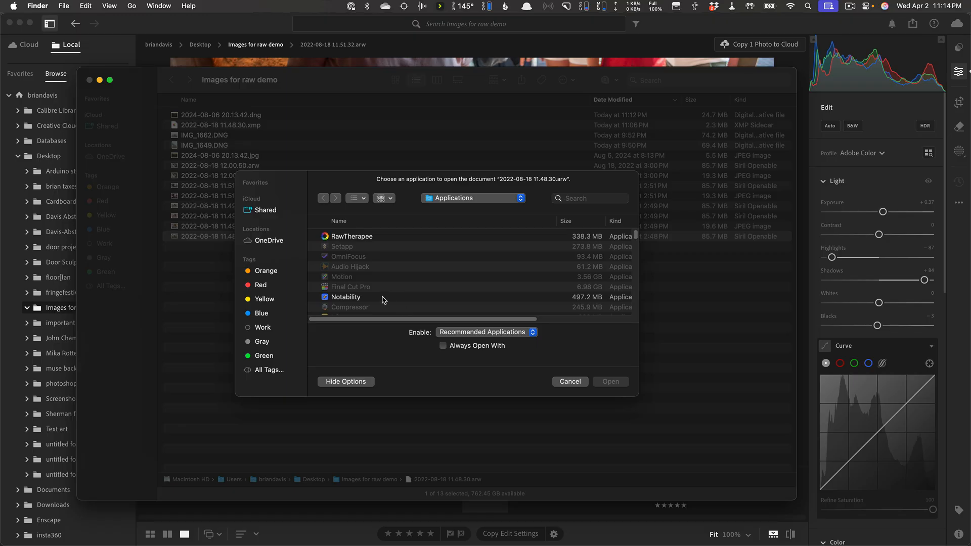
pyautogui.scroll(-10, 383, 300)
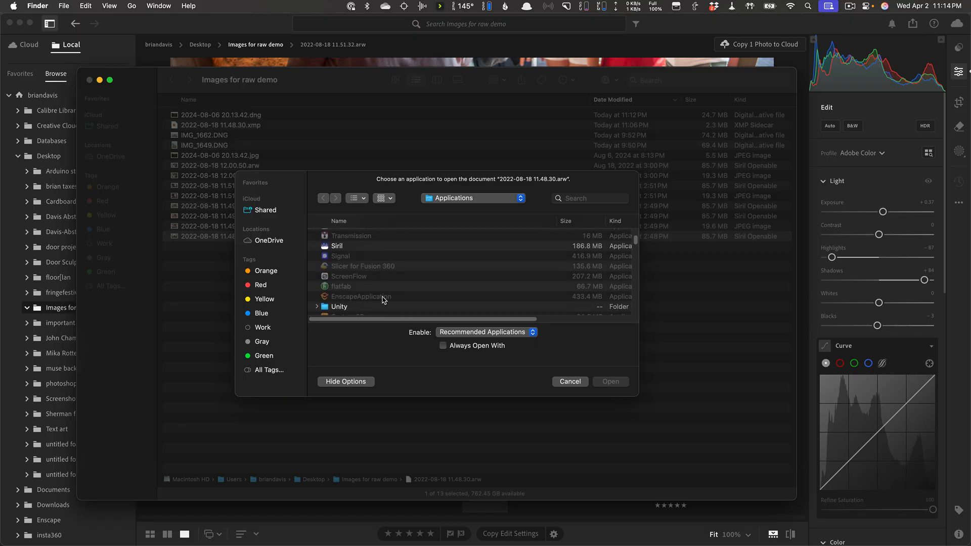
pyautogui.scroll(10, 383, 299)
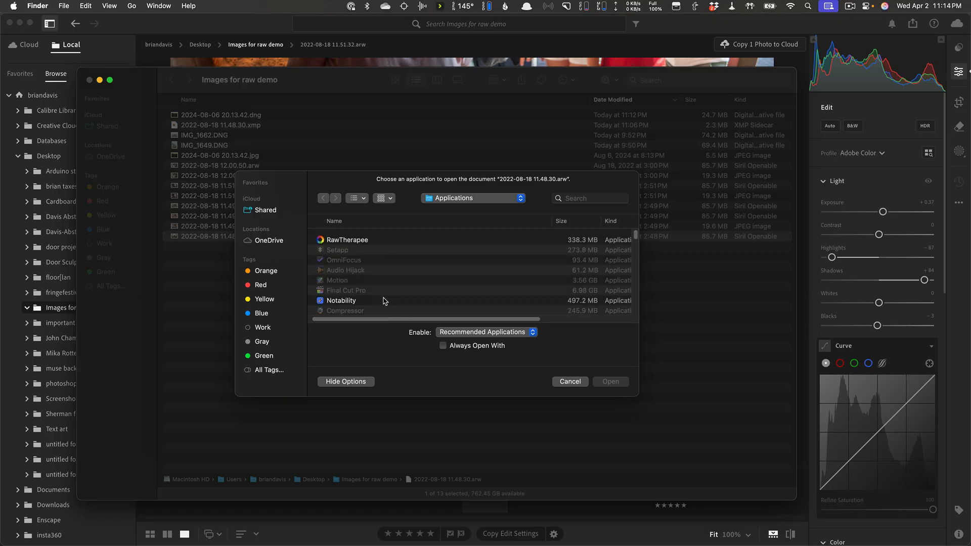
pyautogui.scroll(-10, 383, 300)
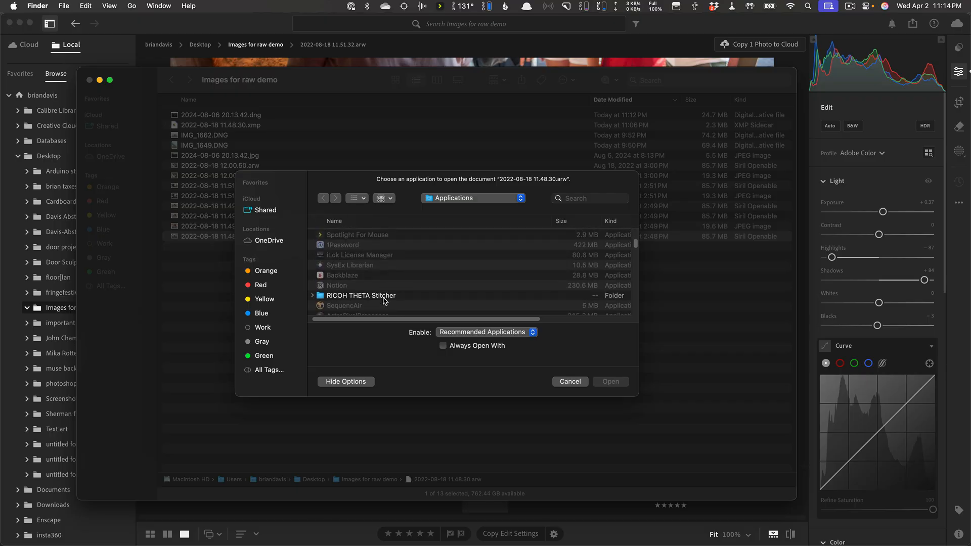
pyautogui.scroll(-10, 385, 301)
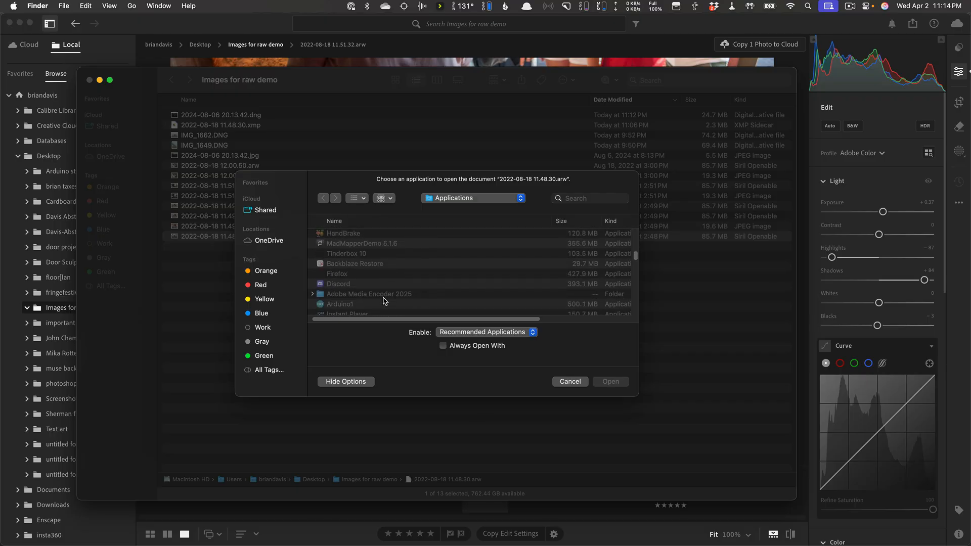
pyautogui.scroll(-10, 385, 301)
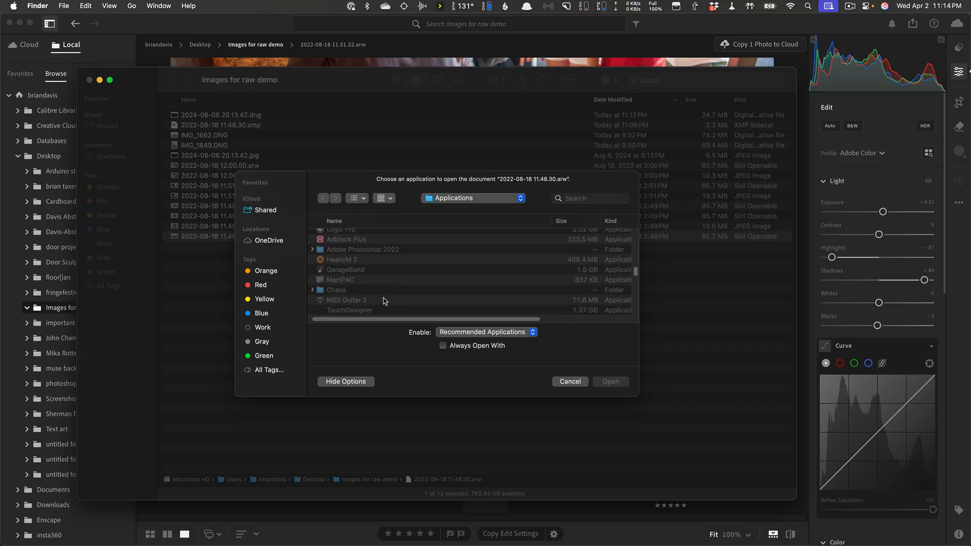
pyautogui.scroll(-5, 384, 301)
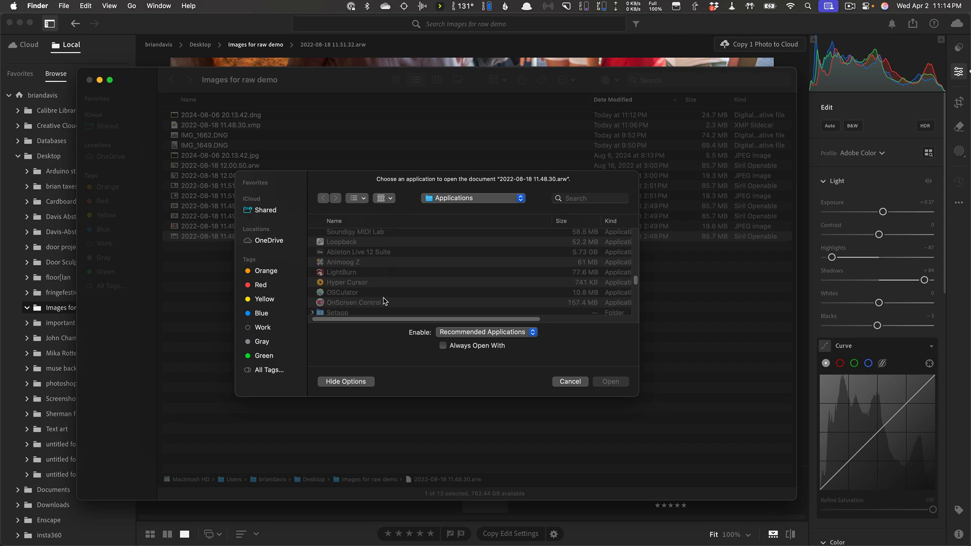
# Step: Search the applications for "photo" and open the raw file with Adobe Photoshop 2025
pyautogui.click(585, 198)
pyautogui.write('pho')
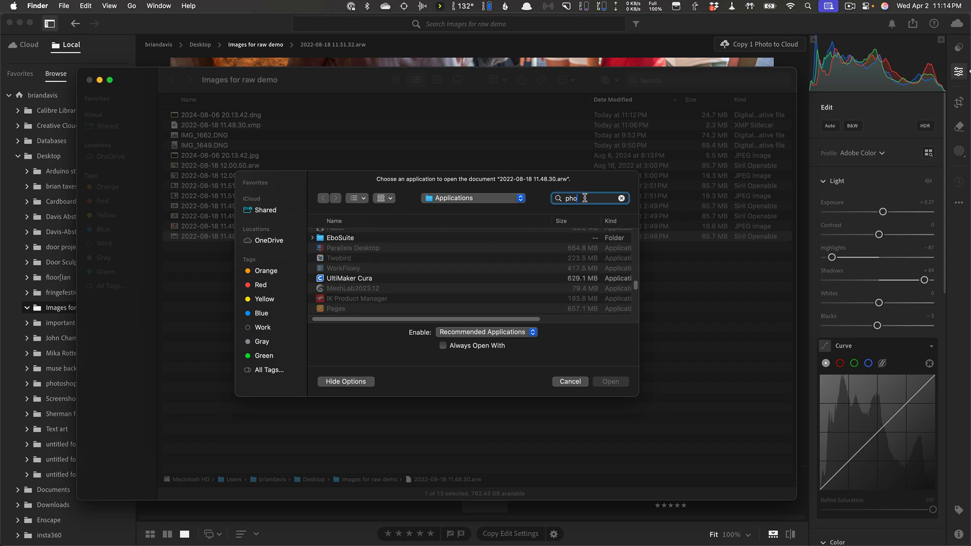
pyautogui.write('to')
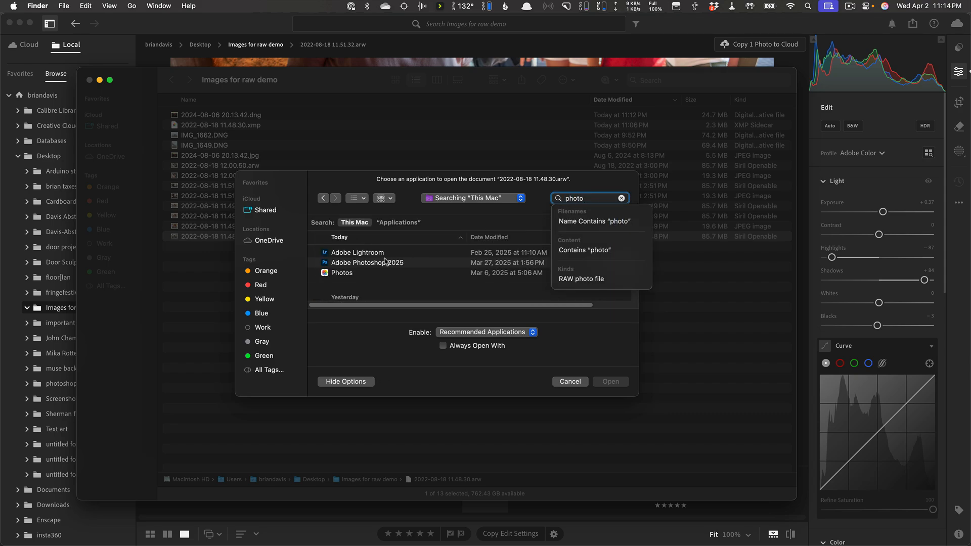
pyautogui.click(384, 261)
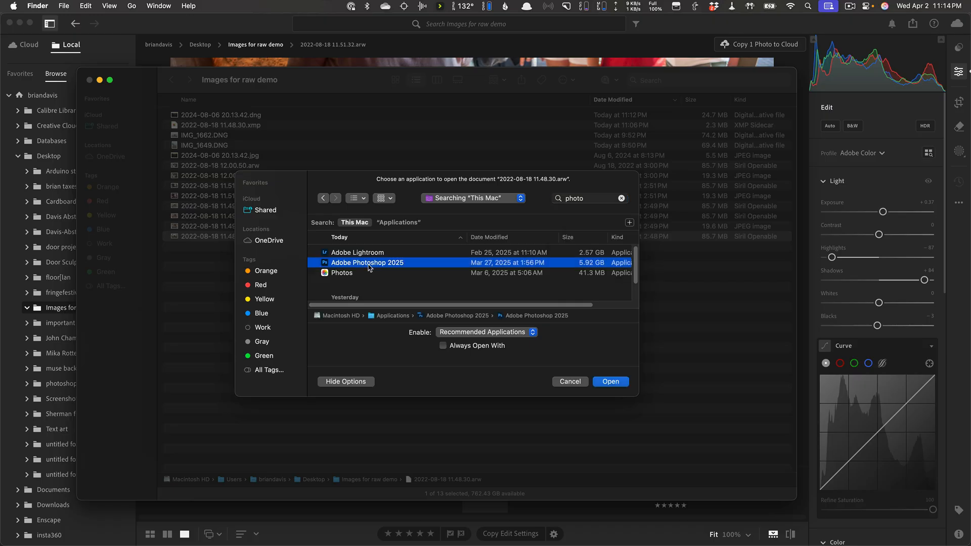
pyautogui.click(611, 382)
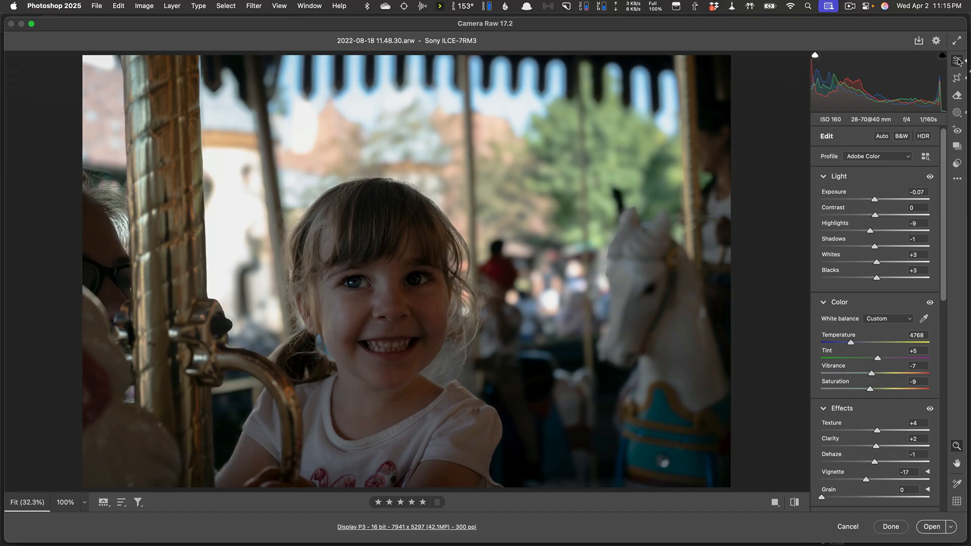
# Step: Look over Camera Raw's Crop, Remove, Masking, Snapshots and Red Eye tools, ending back at the Edit settings
pyautogui.click(957, 79)
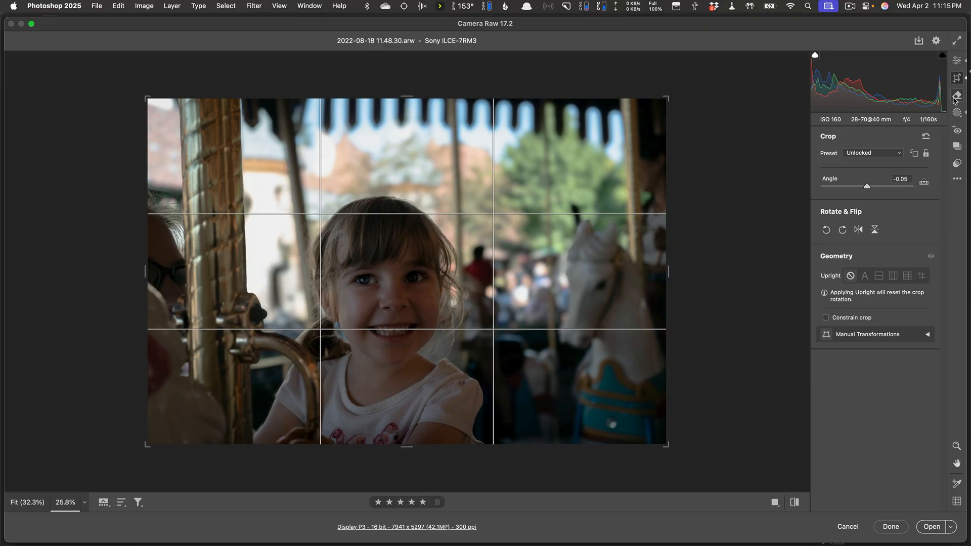
pyautogui.click(956, 98)
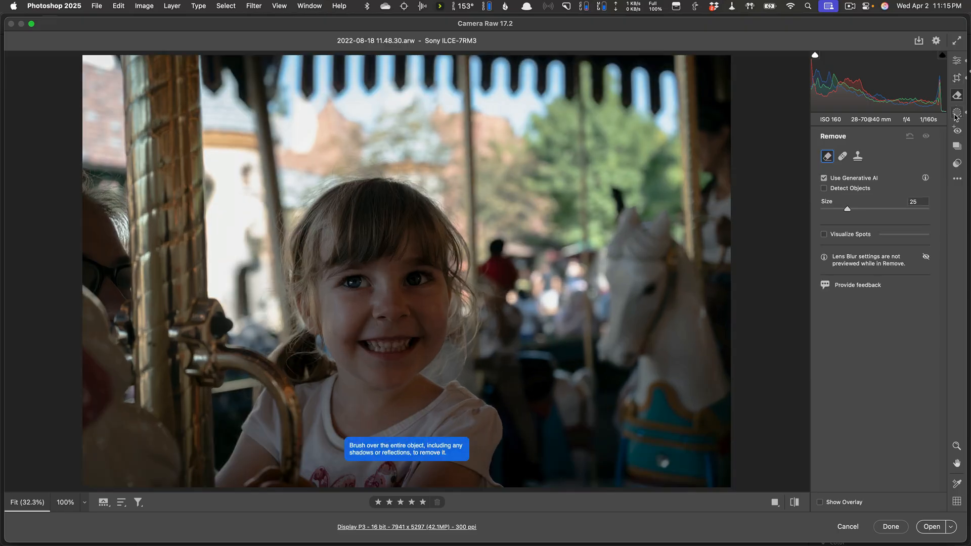
pyautogui.click(956, 114)
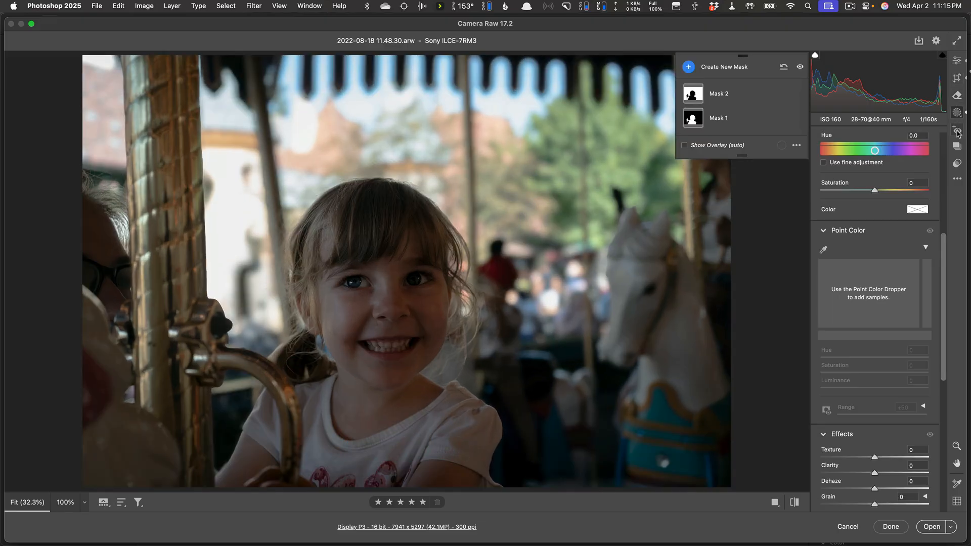
pyautogui.click(957, 146)
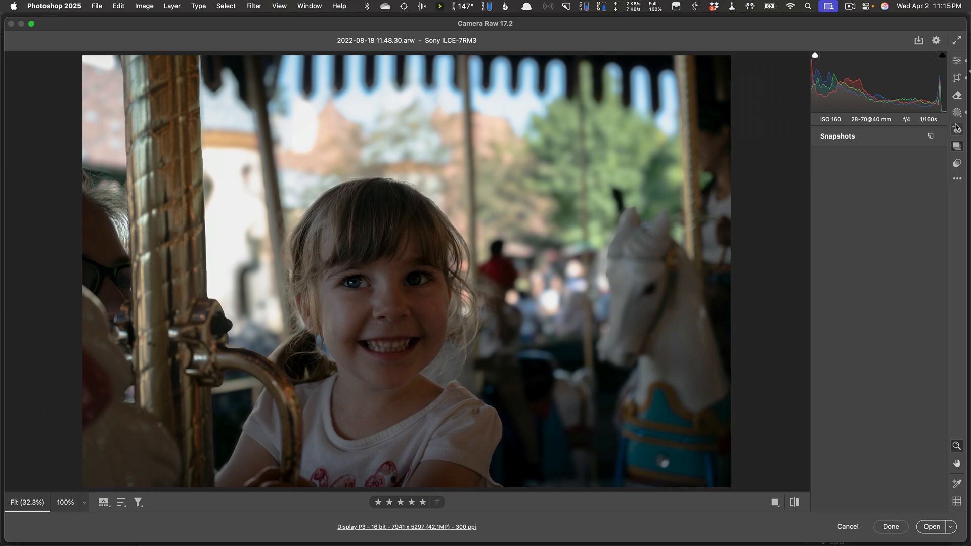
pyautogui.click(957, 129)
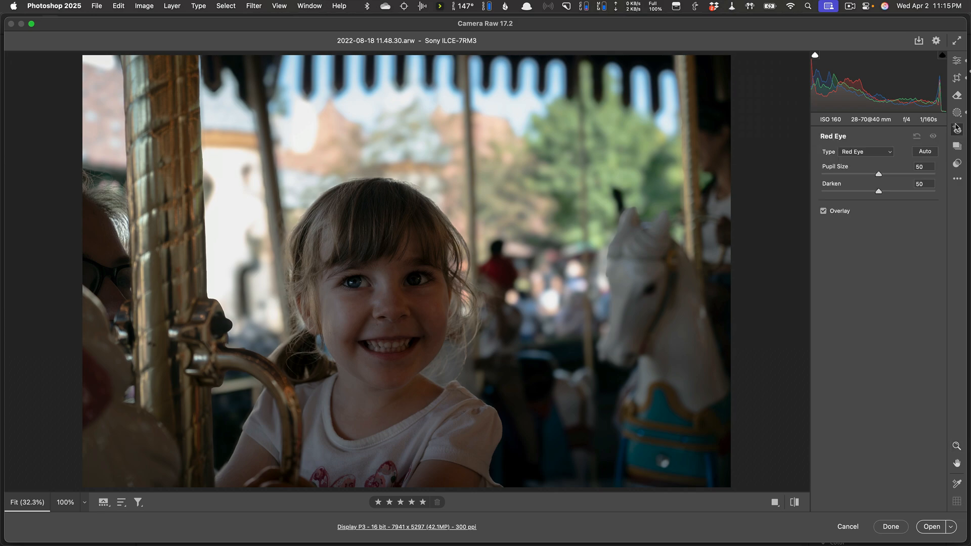
pyautogui.click(957, 61)
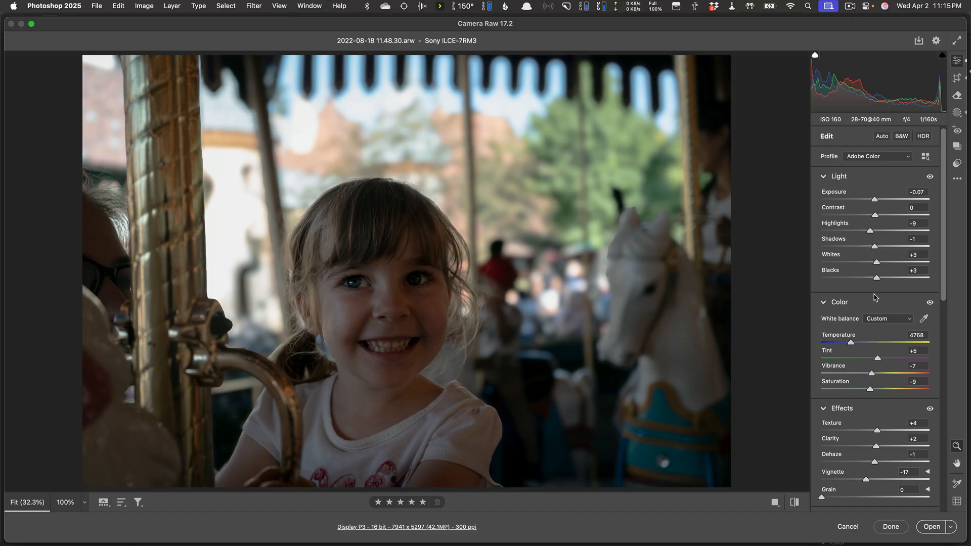
# Step: Examine Camera Raw's edit settings from Light and Effects through Curve, Color Mixer and Color Grading to Optics
pyautogui.scroll(-10, 876, 297)
pyautogui.scroll(-1, 876, 298)
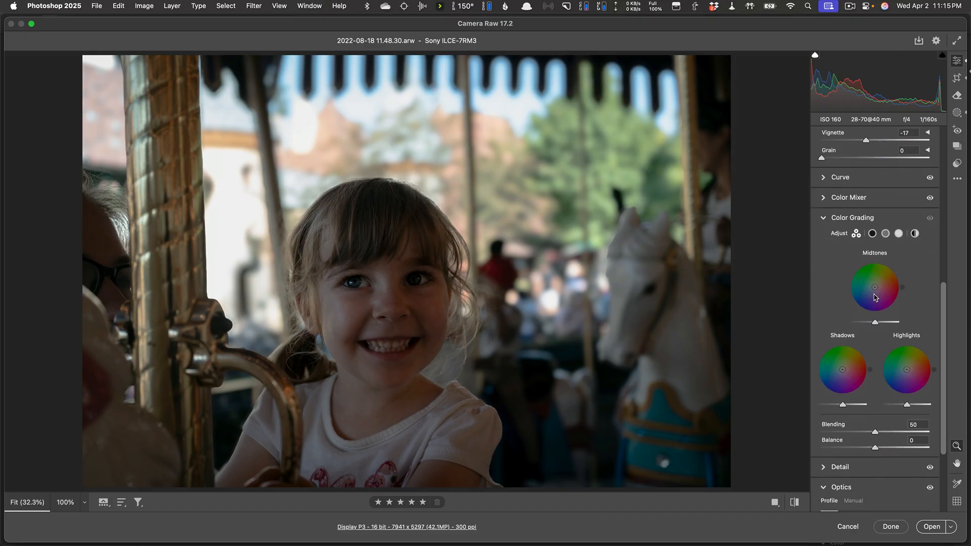
pyautogui.scroll(-2, 876, 297)
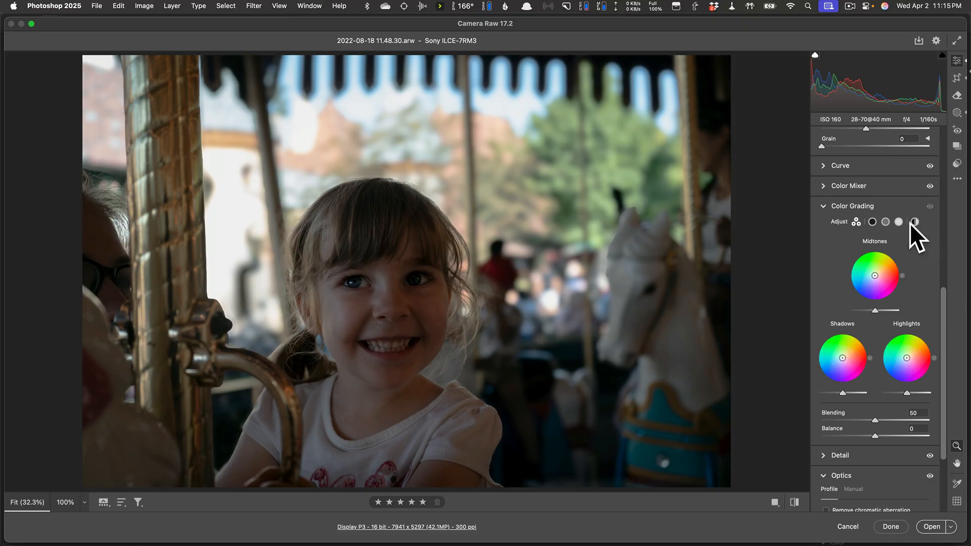
pyautogui.click(823, 186)
pyautogui.click(824, 187)
pyautogui.scroll(2, 823, 187)
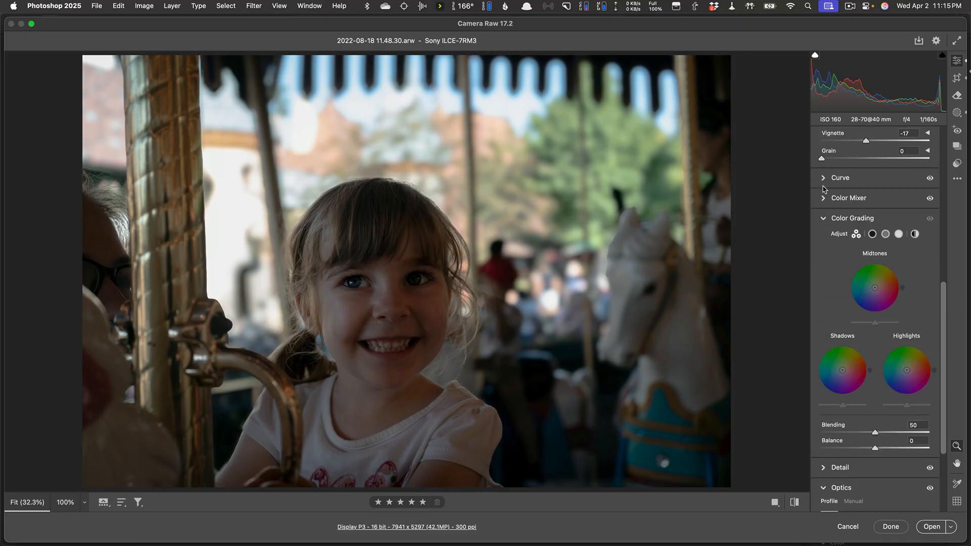
pyautogui.click(823, 187)
pyautogui.click(823, 187)
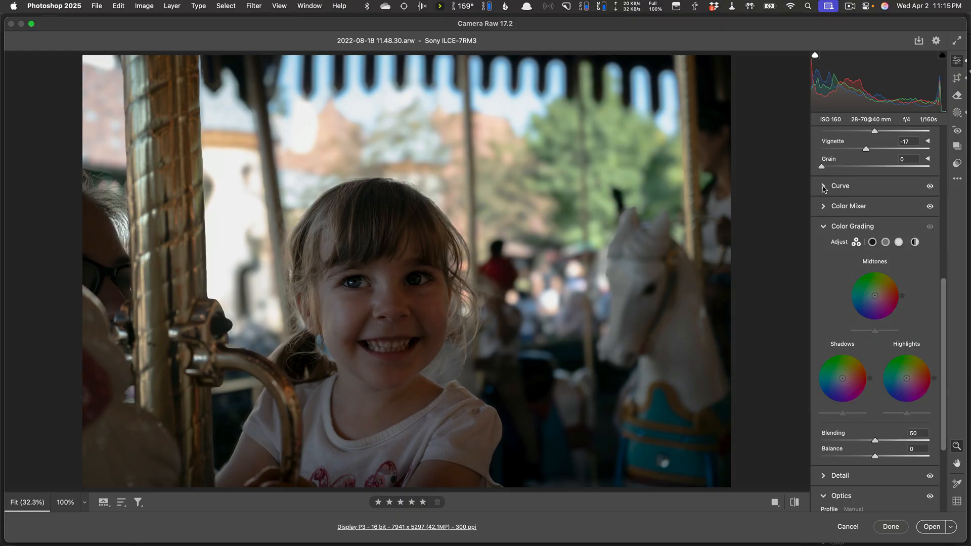
pyautogui.scroll(4, 822, 192)
pyautogui.scroll(-6, 821, 195)
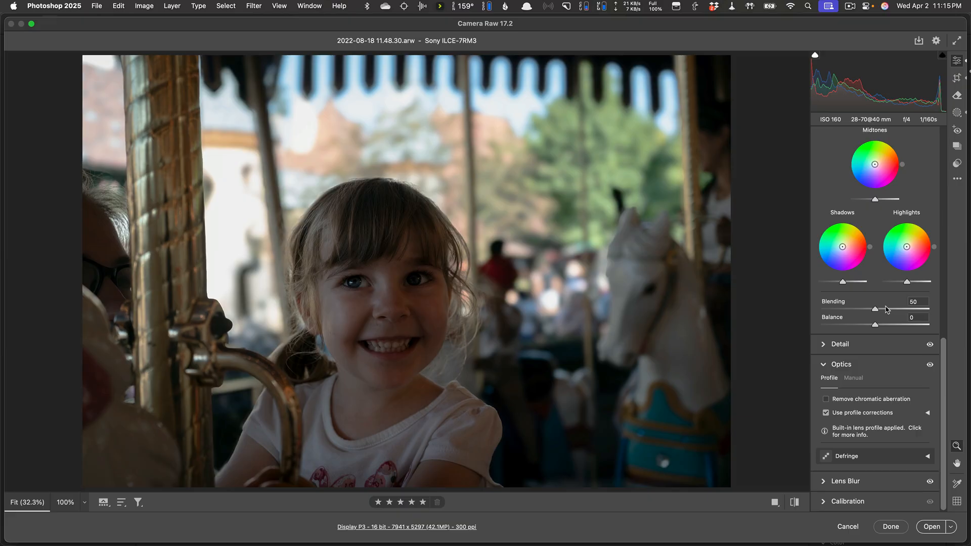
pyautogui.scroll(5, 884, 323)
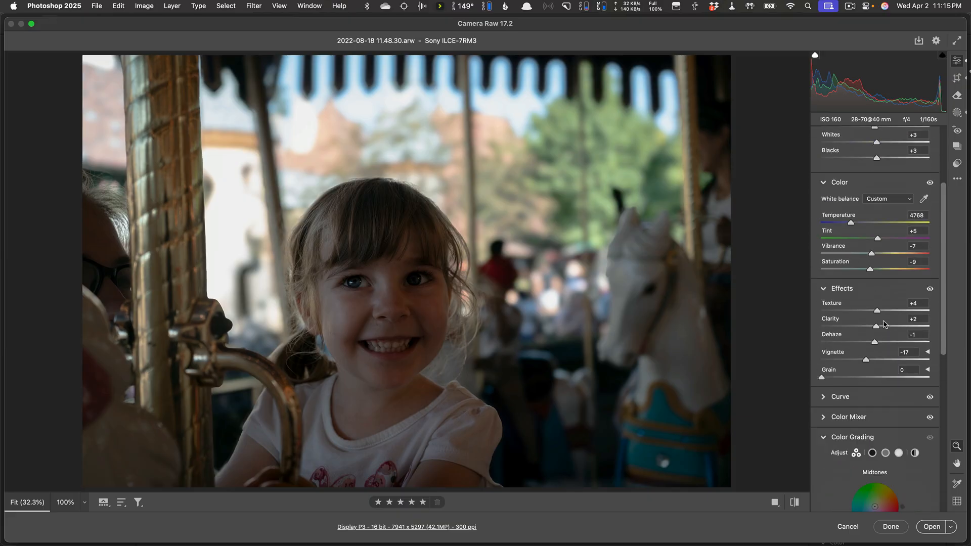
pyautogui.scroll(3, 884, 324)
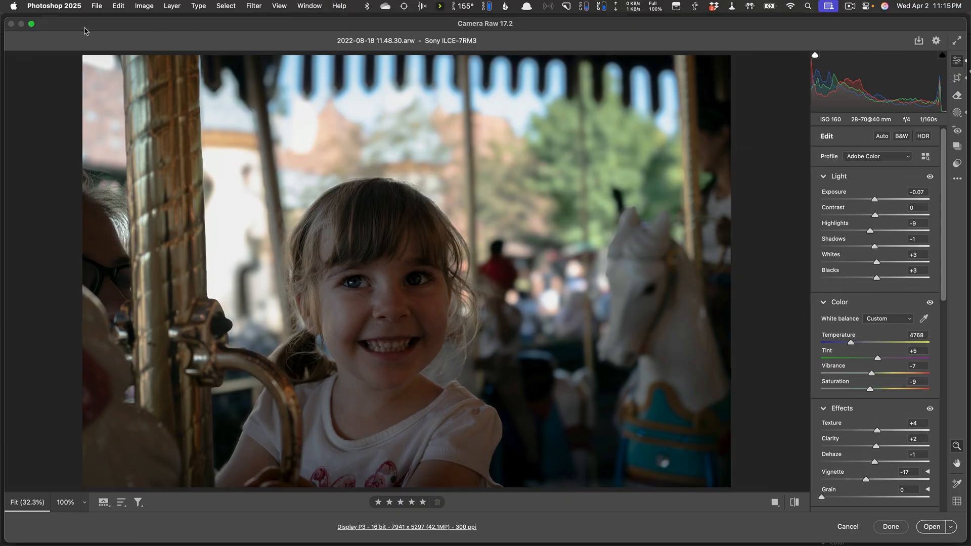
# Step: Open the girl's raw photo from Camera Raw as a Photoshop document
pyautogui.click(55, 8)
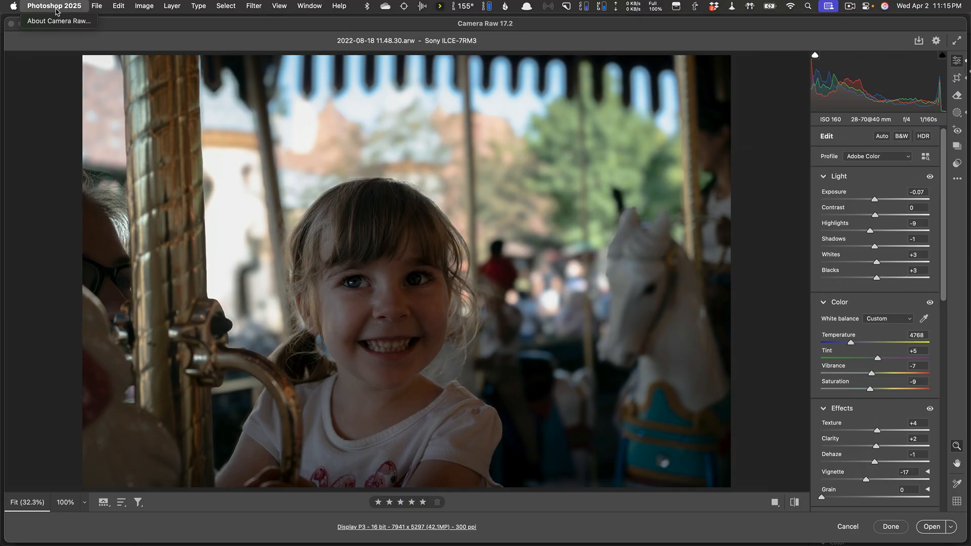
pyautogui.click(142, 34)
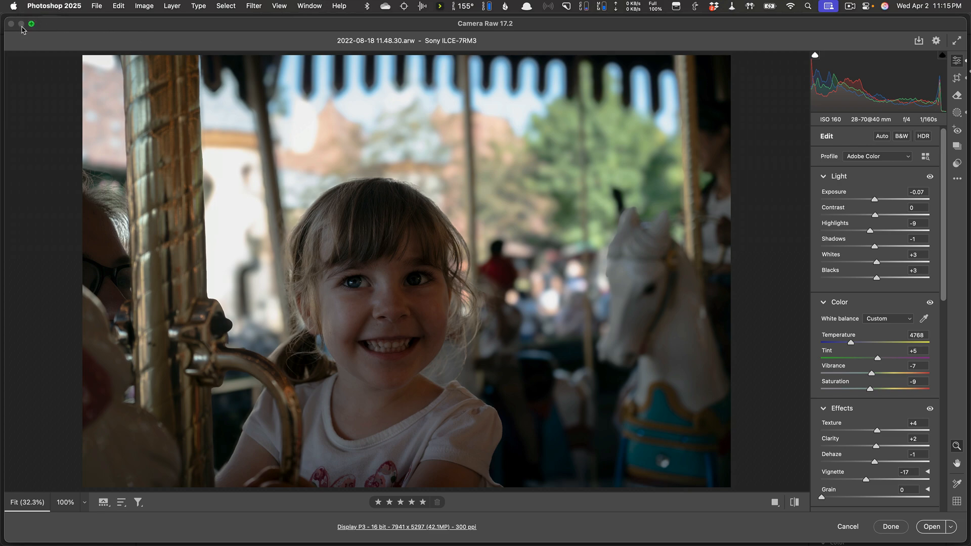
pyautogui.click(930, 526)
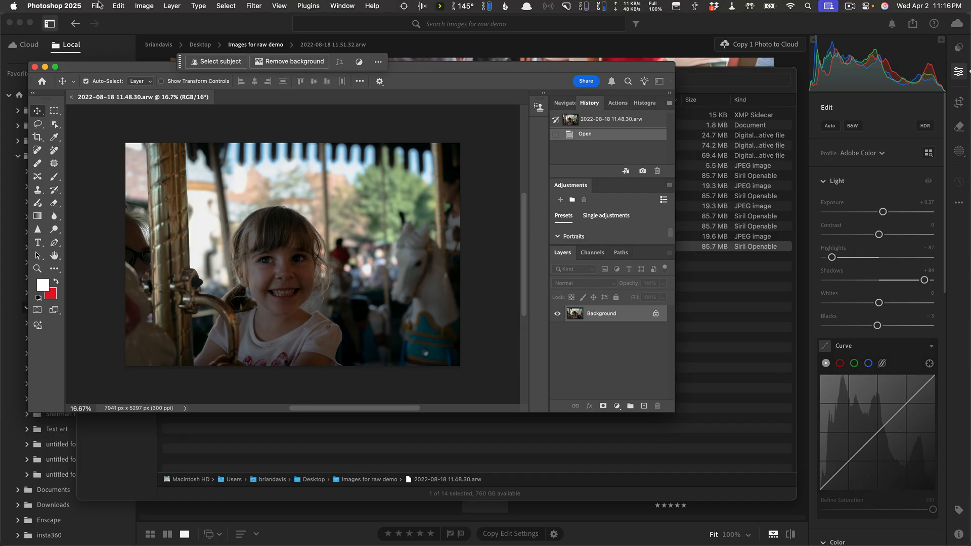
# Step: Quit Photoshop without saving the changes to 2022-08-18 11.48.30.arw
pyautogui.click(64, 6)
pyautogui.click(74, 117)
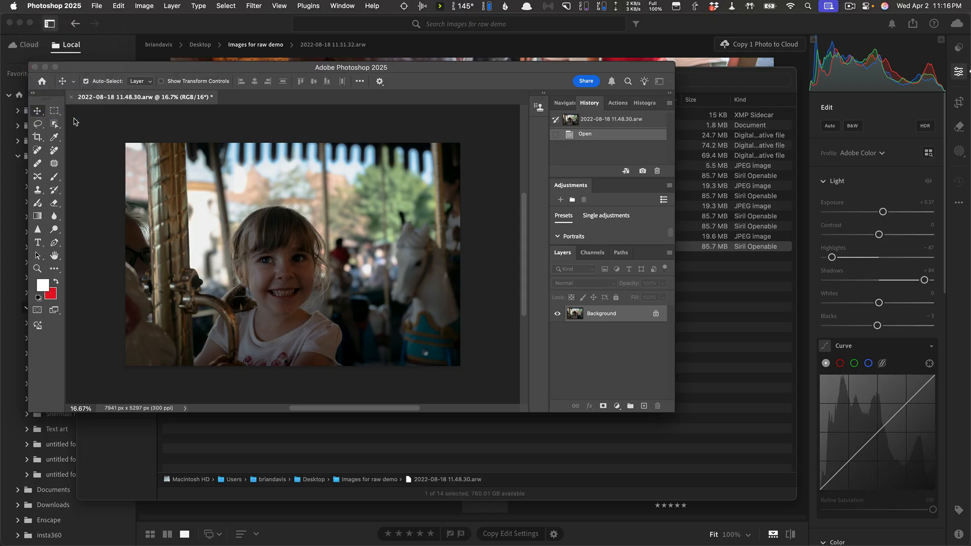
pyautogui.click(475, 229)
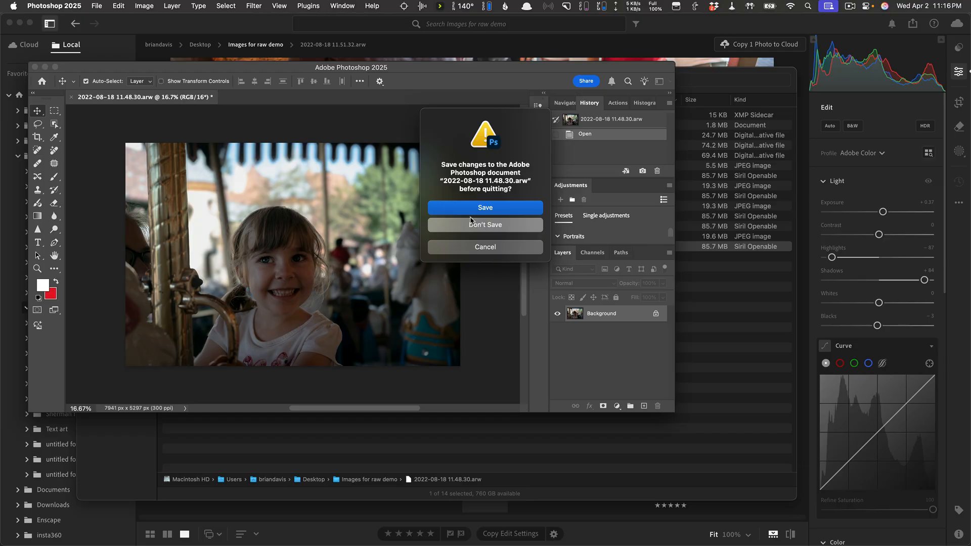
pyautogui.click(472, 229)
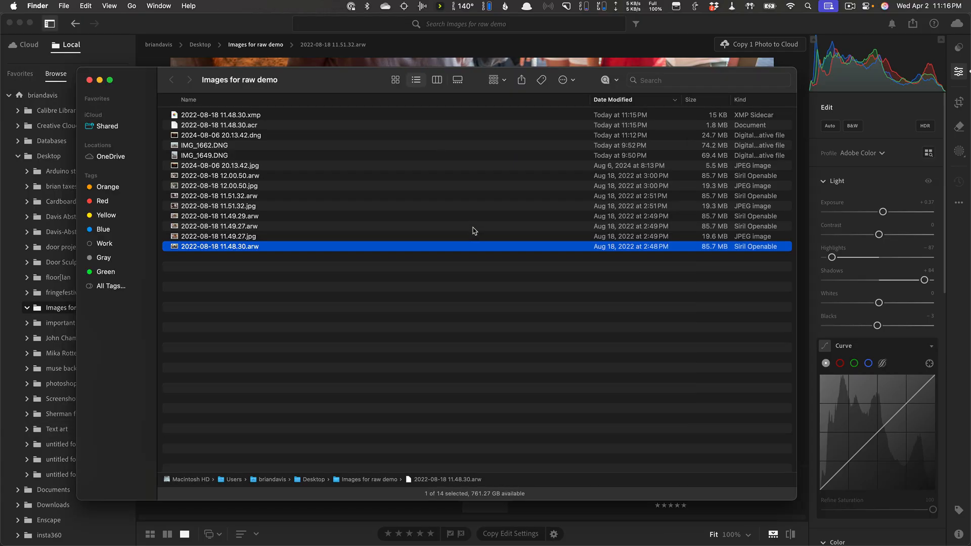
pyautogui.click(242, 197)
pyautogui.rightClick(241, 197)
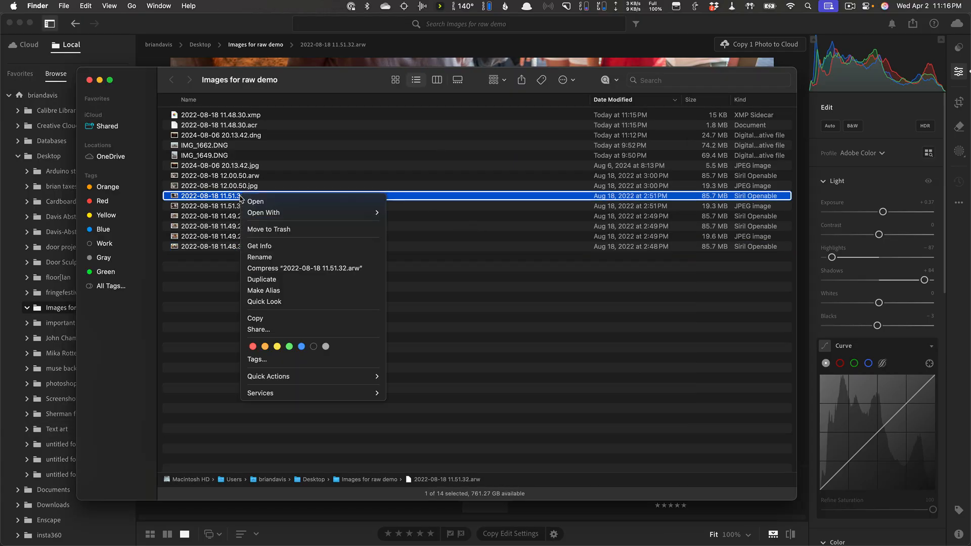
pyautogui.press('Escape')
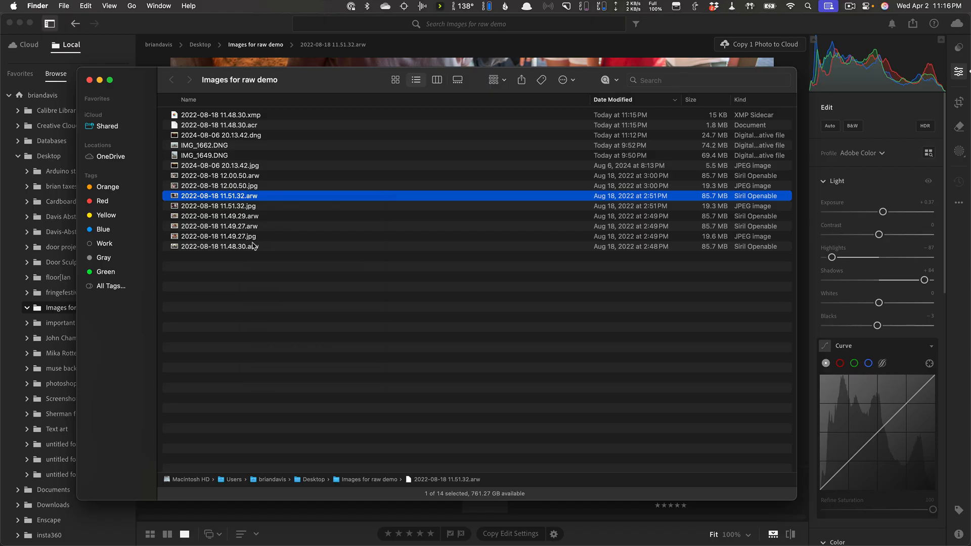
pyautogui.click(252, 228)
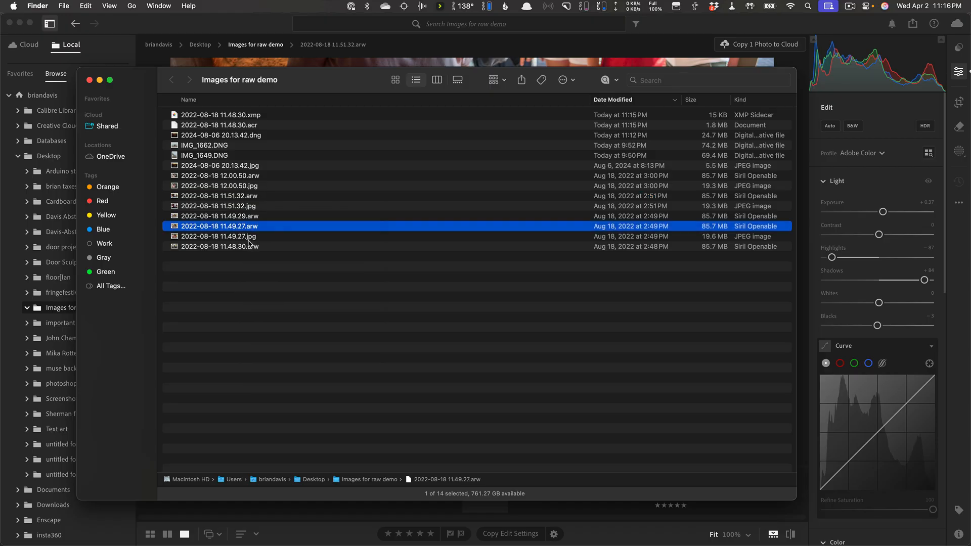
# Step: Open the raw file 2022-08-18 11.48.30.arw from Finder in RawTherapee
pyautogui.click(246, 247)
pyautogui.rightClick(247, 247)
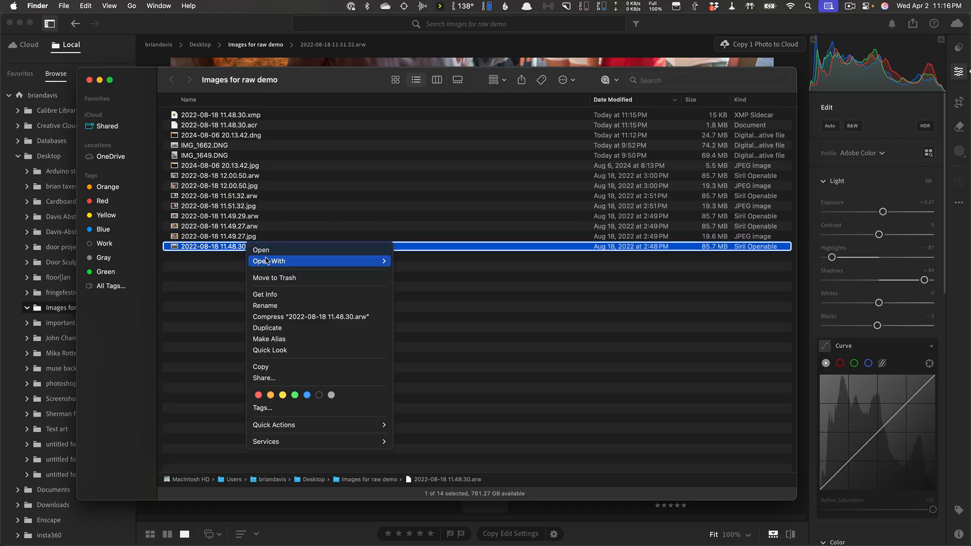
pyautogui.moveTo(359, 261)
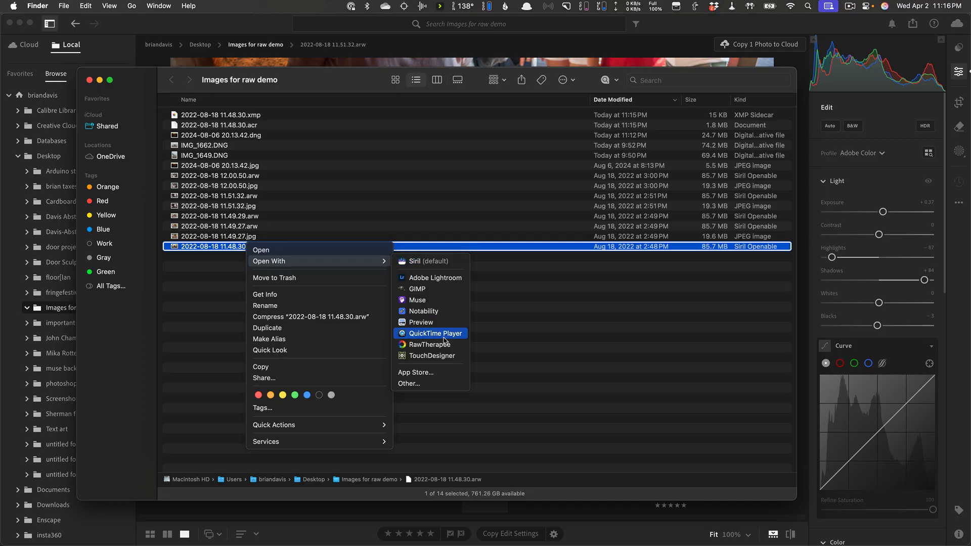
pyautogui.click(430, 344)
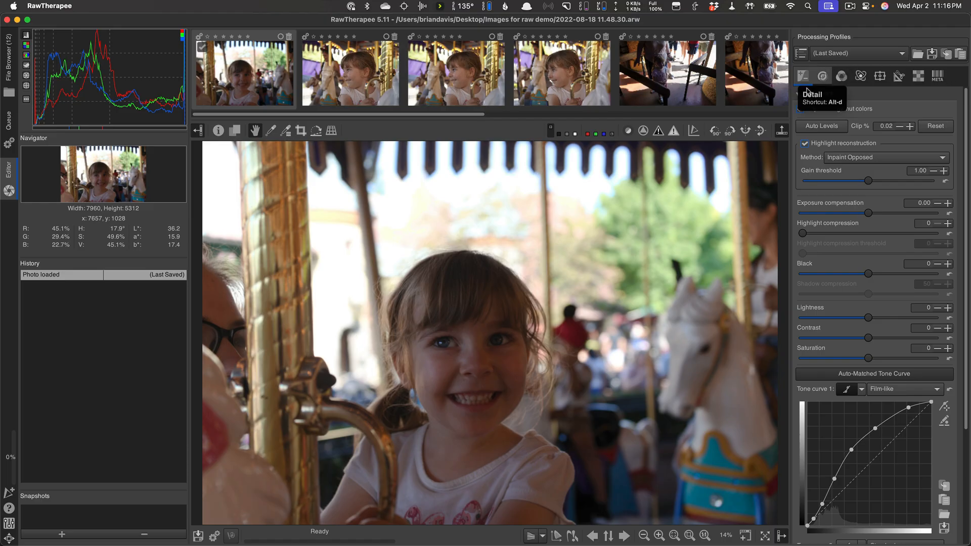
# Step: Examine RawTherapee's tool groups from Detail and color, including White Balance and Black-and-White, through Retinex and Selective Editing to the raw sensor settings
pyautogui.click(821, 77)
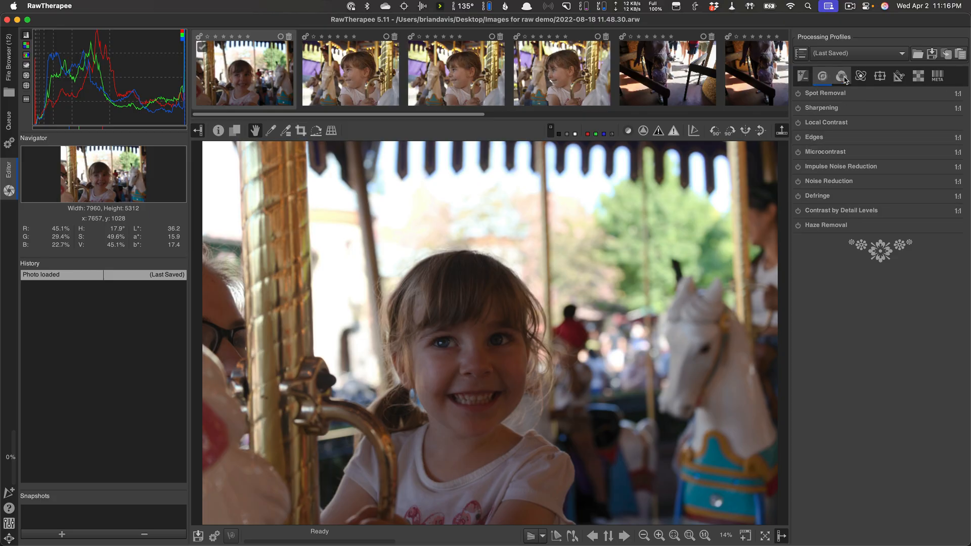
pyautogui.click(842, 77)
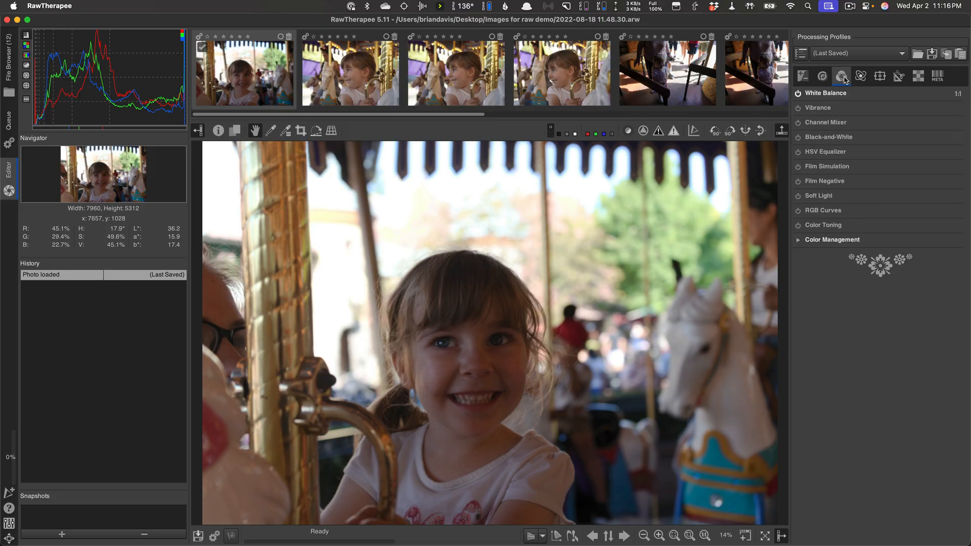
pyautogui.click(832, 94)
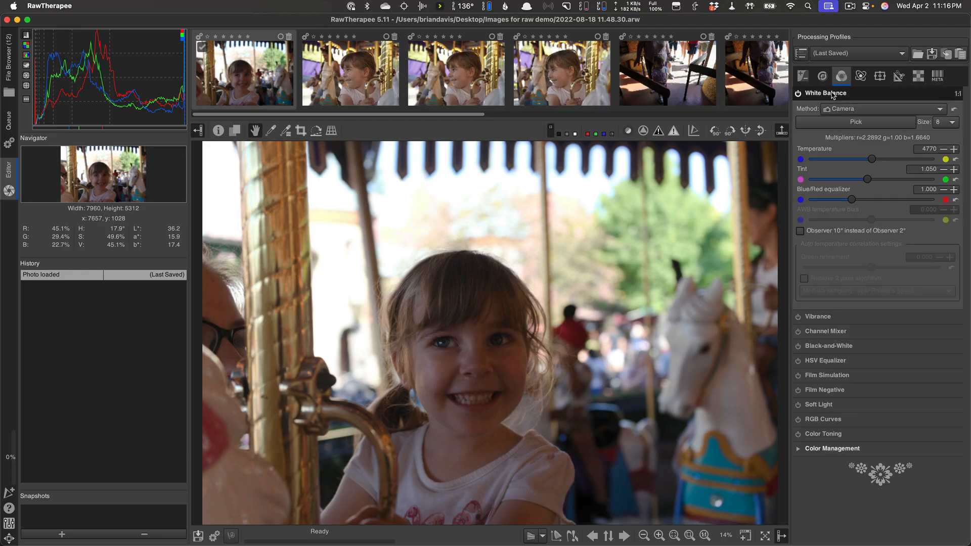
pyautogui.click(833, 94)
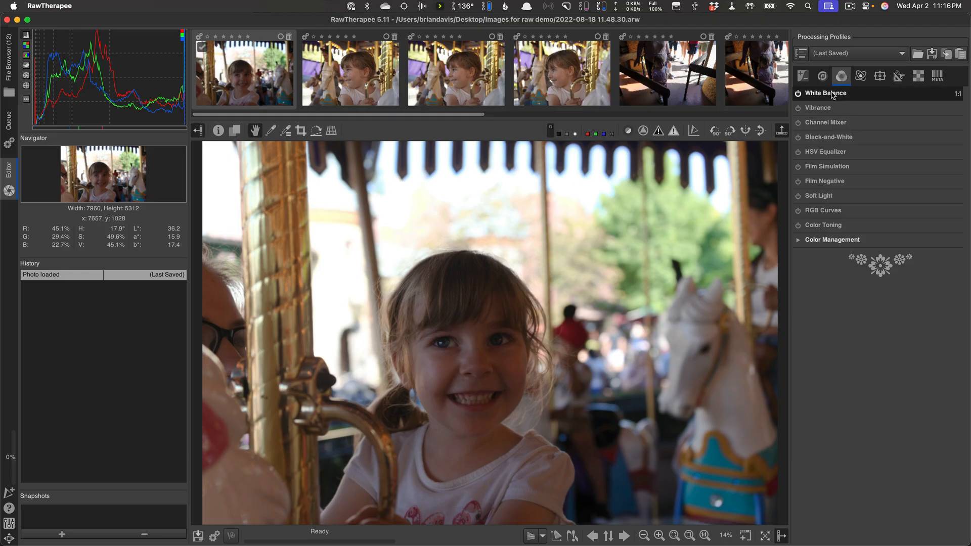
pyautogui.click(839, 138)
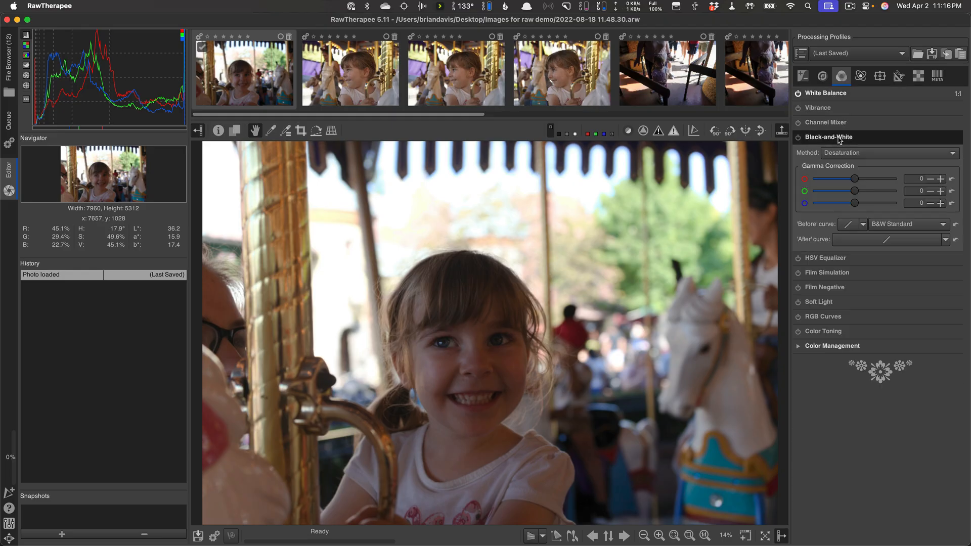
pyautogui.click(839, 138)
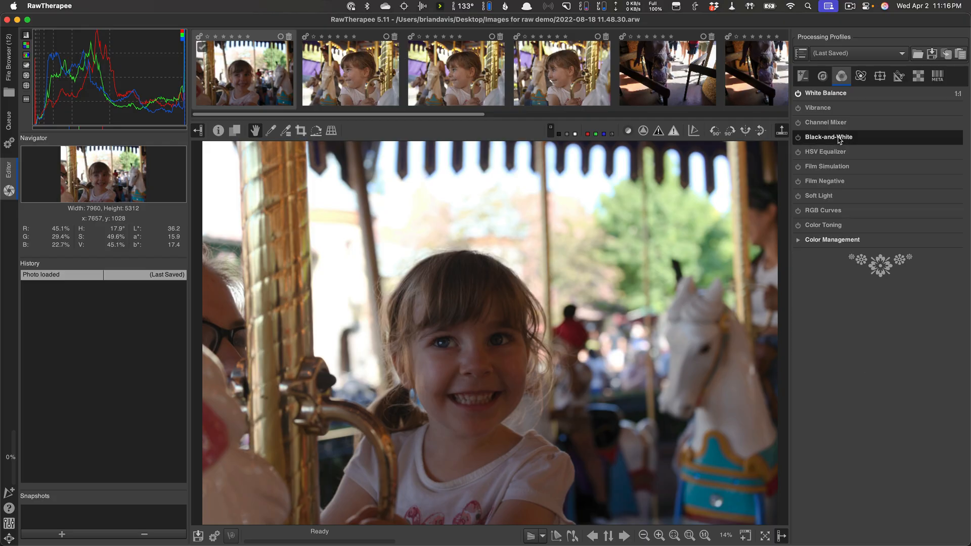
pyautogui.click(861, 77)
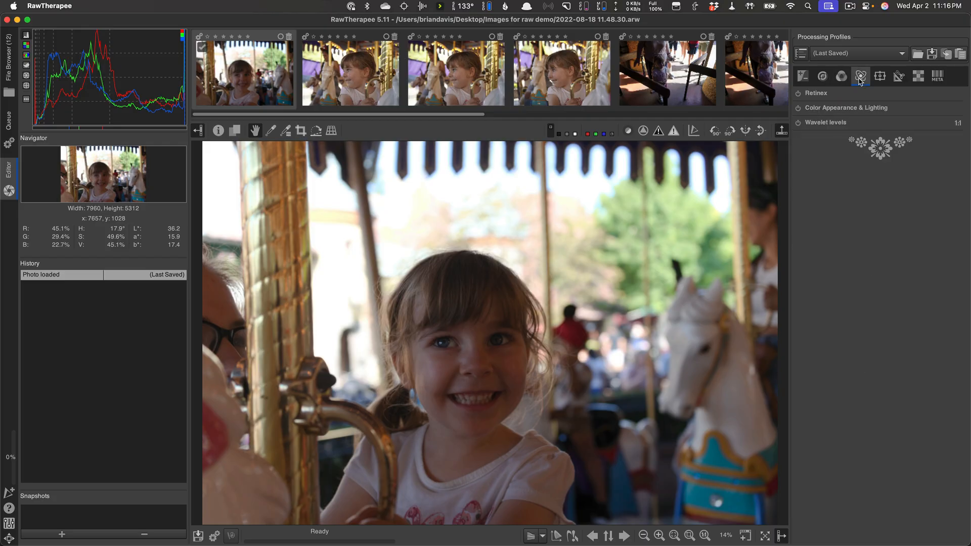
pyautogui.click(881, 77)
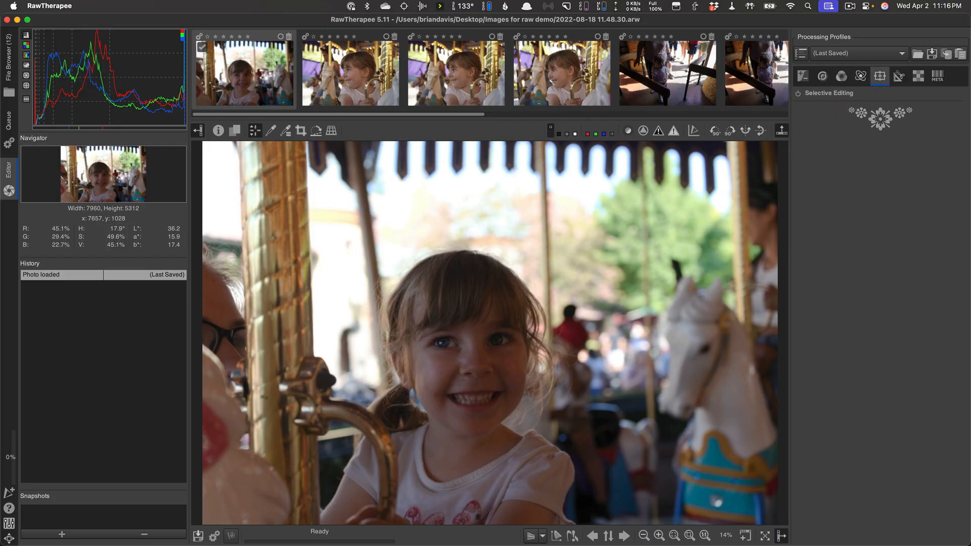
pyautogui.click(899, 78)
pyautogui.click(919, 76)
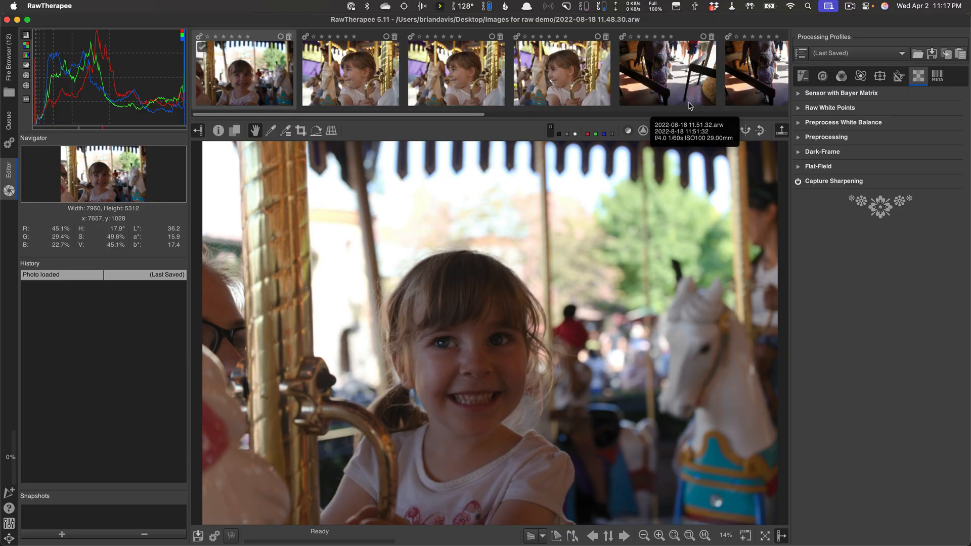
pyautogui.click(850, 6)
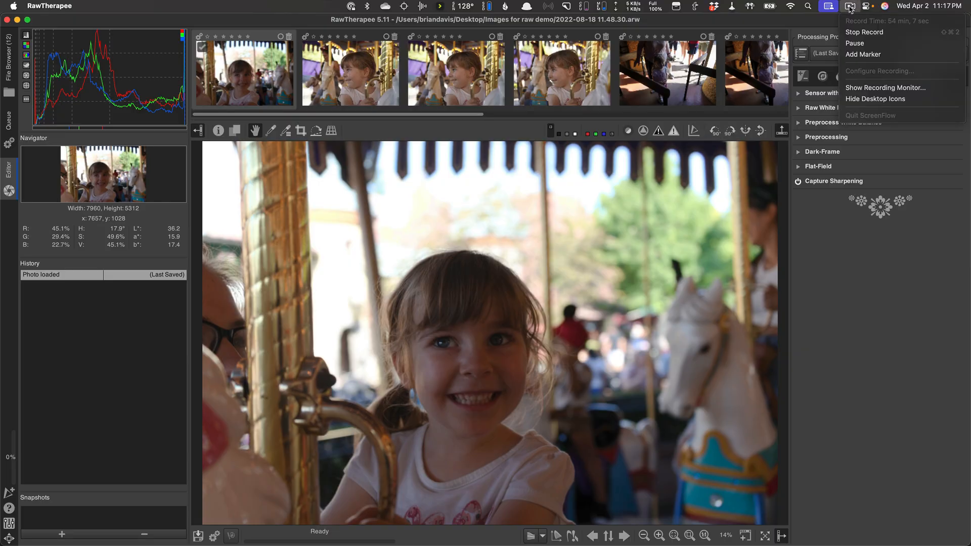